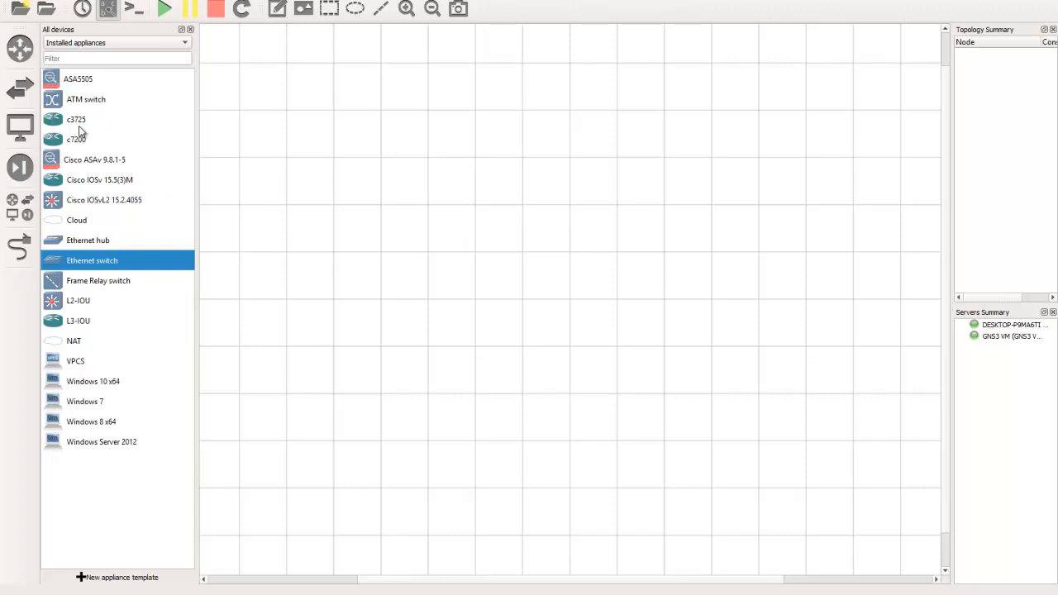
Place three c3725 routers on the blank canvas in an arc, R2 highest in the middle with R1 and R3 on either side
{"action": "left_click", "coordinate": [80, 126]}
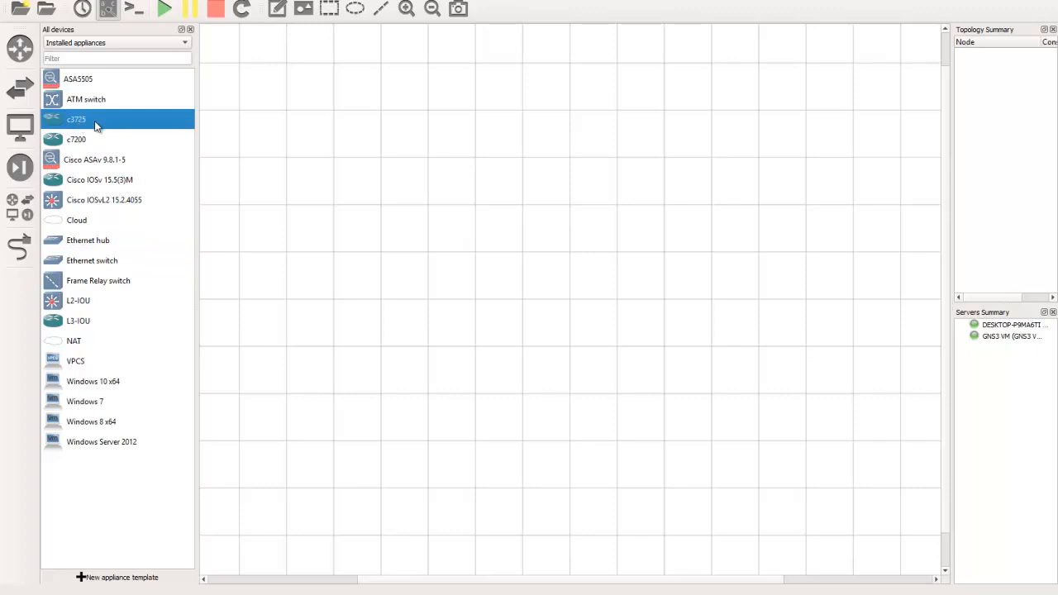
{"action": "mouse_move", "coordinate": [419, 174]}
{"action": "left_mouse_down"}
{"action": "mouse_move", "coordinate": [390, 167]}
{"action": "mouse_move", "coordinate": [412, 166]}
{"action": "left_mouse_up"}
{"action": "left_click_drag", "start_coordinate": [81, 124], "coordinate": [551, 109]}
{"action": "left_click_drag", "start_coordinate": [85, 126], "coordinate": [667, 134]}
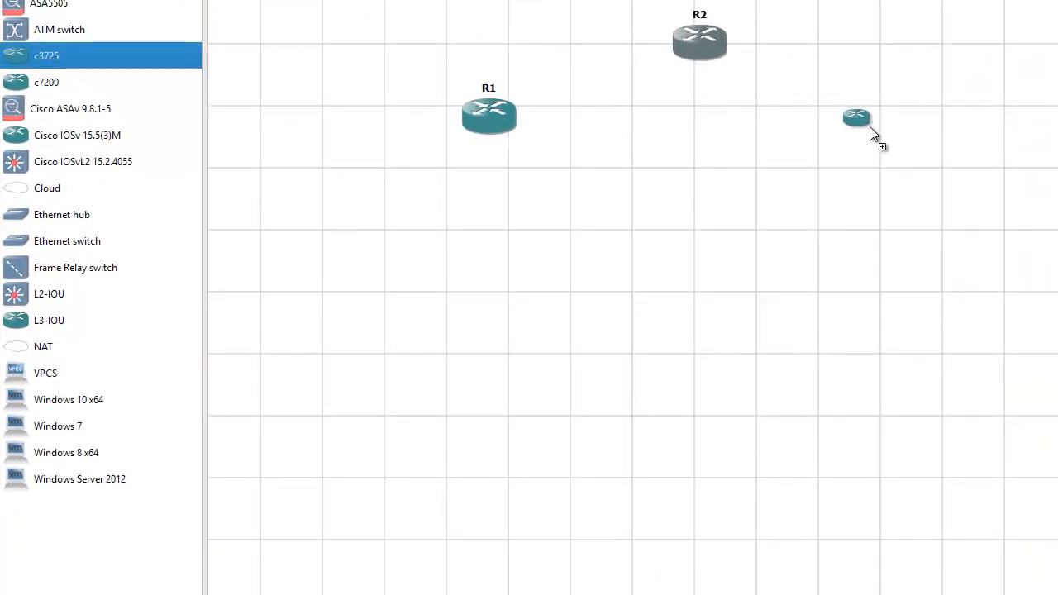
{"action": "left_click_drag", "start_coordinate": [869, 127], "coordinate": [891, 124]}
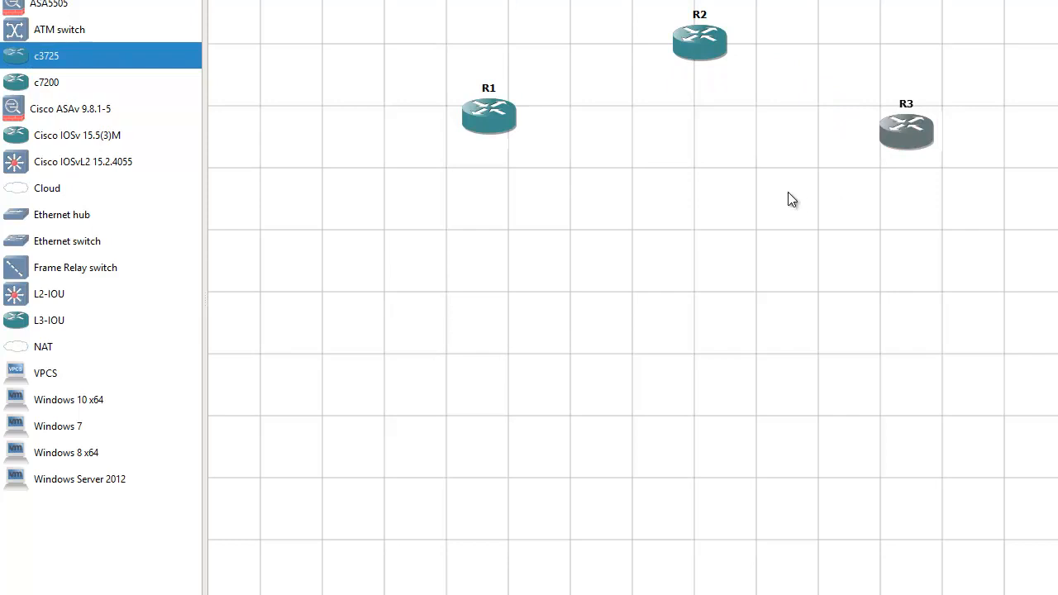
{"action": "left_click_drag", "start_coordinate": [485, 120], "coordinate": [476, 134]}
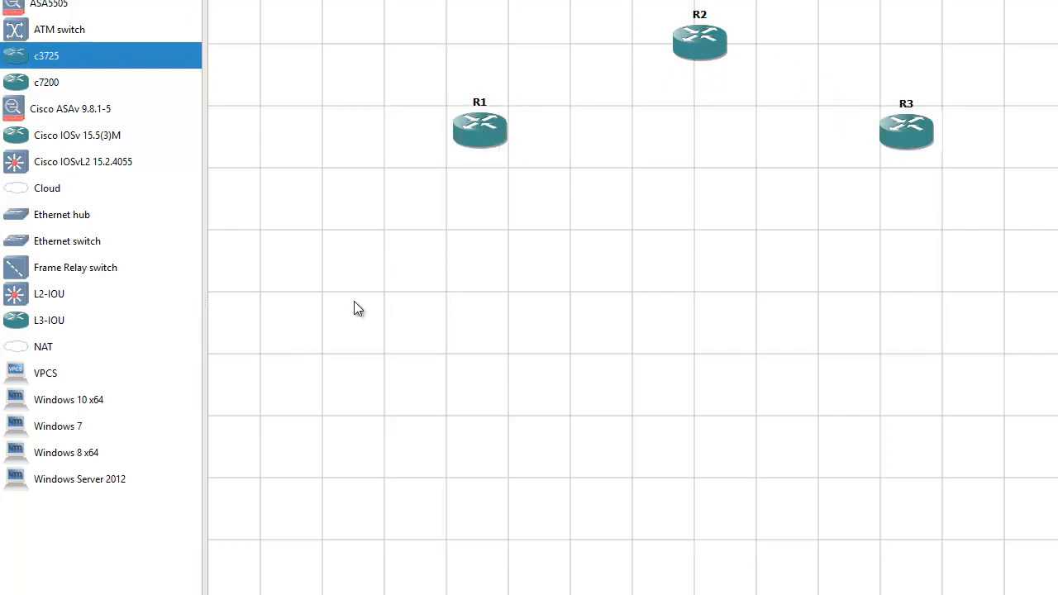
Place a Cisco ASAv 9.8.1-5 firewall below R1 and an Ethernet switch hosted on GNS3 VM to the left of the firewall
{"action": "left_click", "coordinate": [78, 116]}
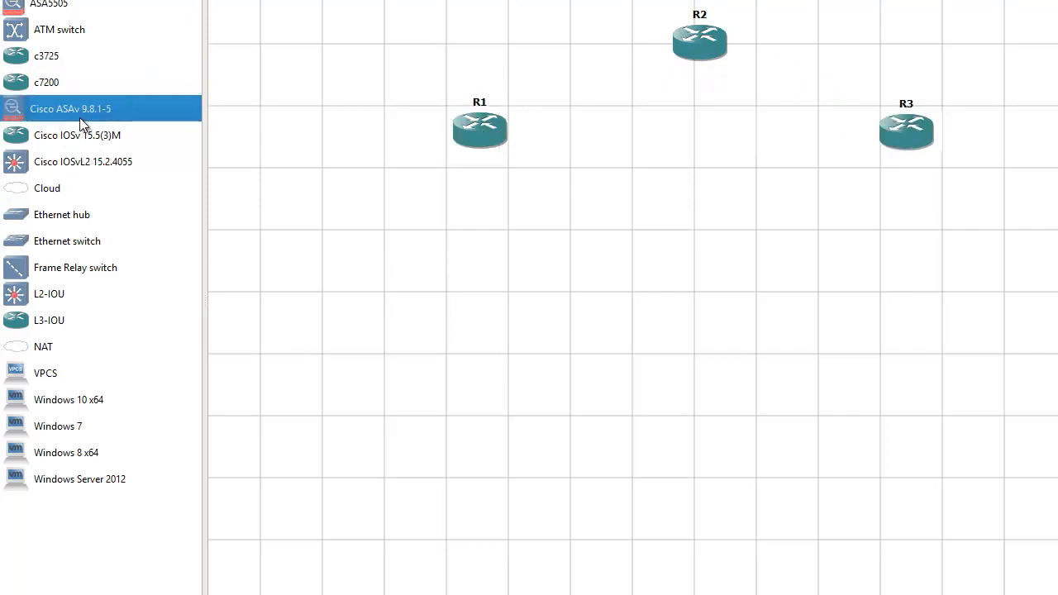
{"action": "left_click_drag", "start_coordinate": [619, 220], "coordinate": [484, 276]}
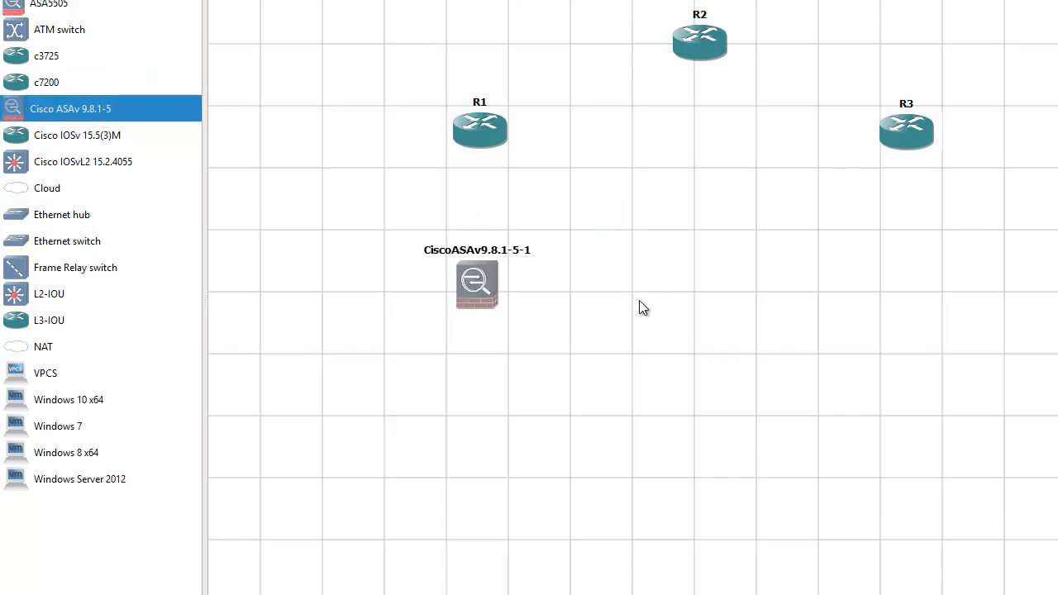
{"action": "left_click", "coordinate": [77, 242]}
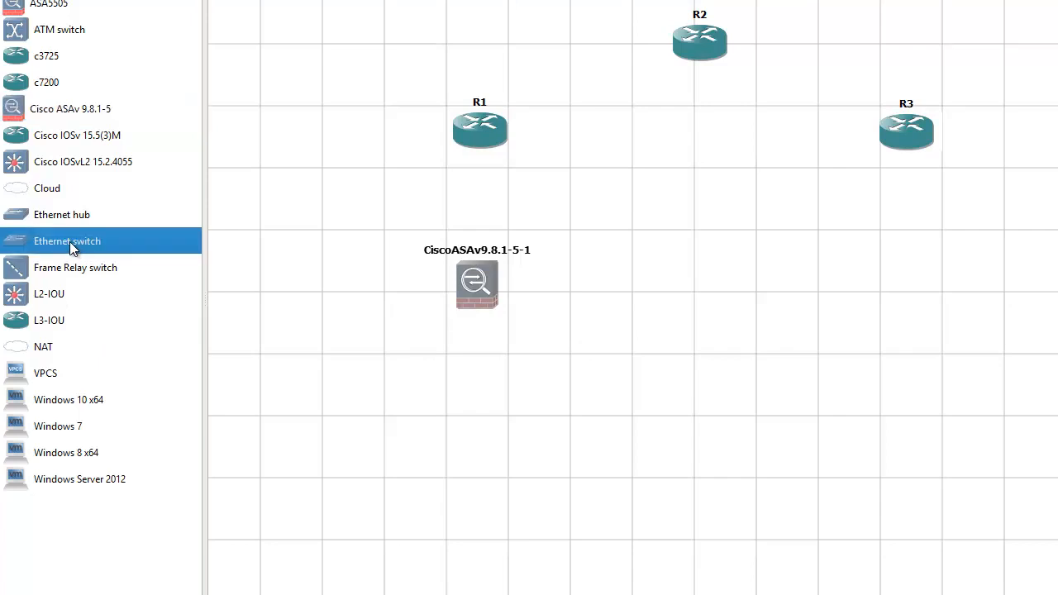
{"action": "left_click_drag", "start_coordinate": [81, 243], "coordinate": [664, 278]}
{"action": "left_click", "coordinate": [664, 277]}
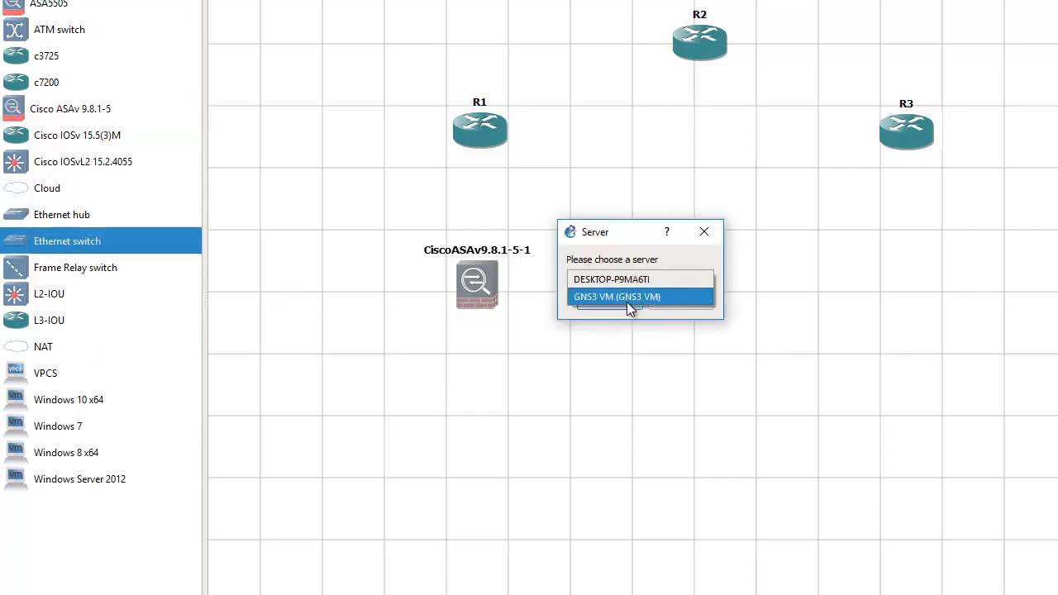
{"action": "left_click", "coordinate": [621, 296]}
{"action": "left_click", "coordinate": [611, 301]}
{"action": "left_click_drag", "start_coordinate": [361, 312], "coordinate": [325, 298]}
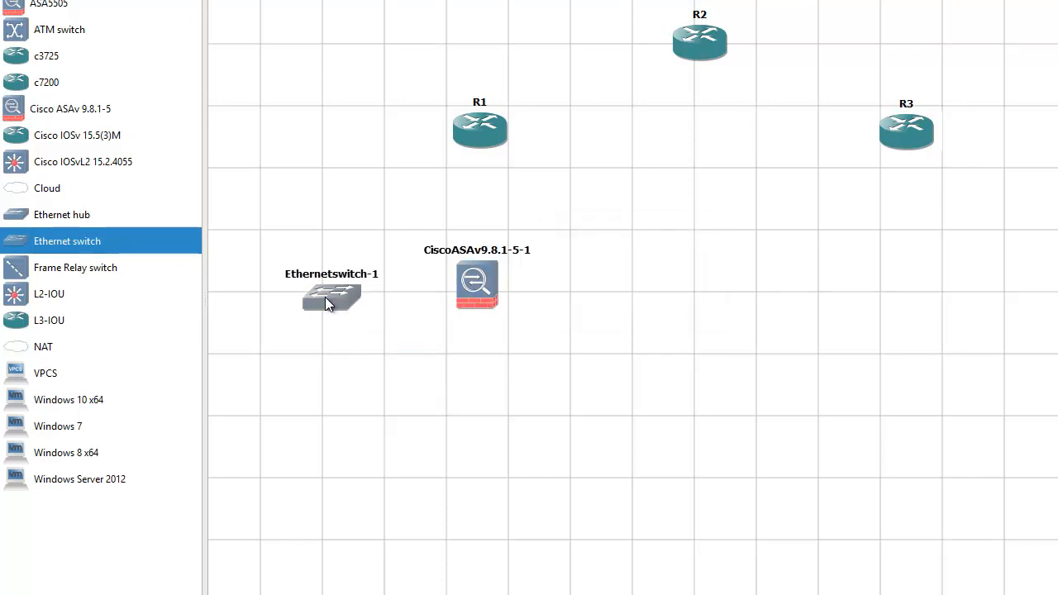
Add a second Ethernet switch hosted on GNS3 VM directly below the Cisco ASAv firewall
{"action": "left_click_drag", "start_coordinate": [89, 267], "coordinate": [473, 364]}
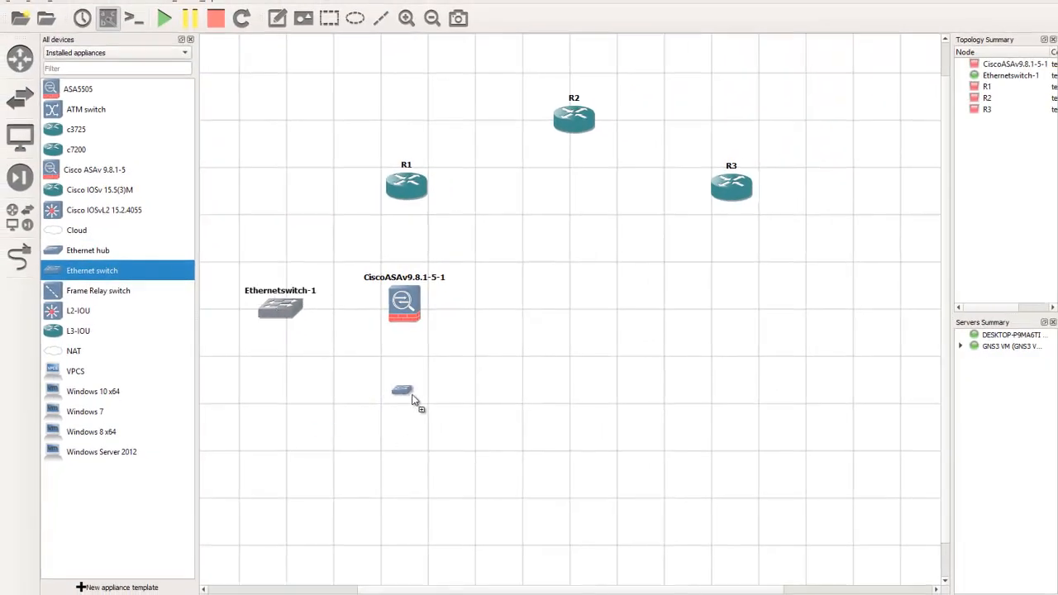
{"action": "left_click", "coordinate": [528, 301]}
{"action": "left_click", "coordinate": [515, 310]}
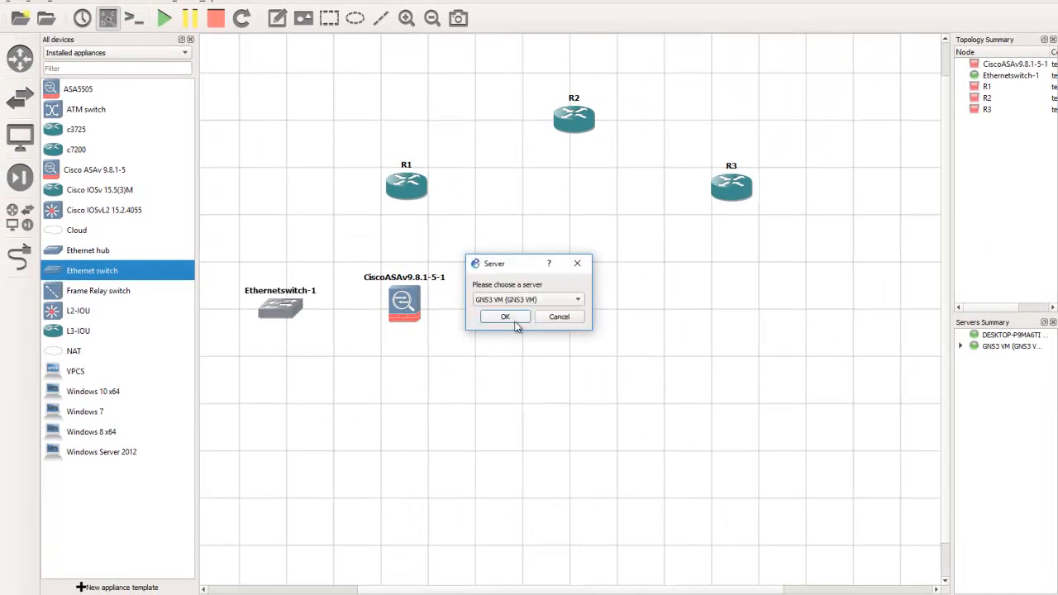
{"action": "left_click", "coordinate": [506, 317]}
{"action": "left_click_drag", "start_coordinate": [442, 412], "coordinate": [396, 413]}
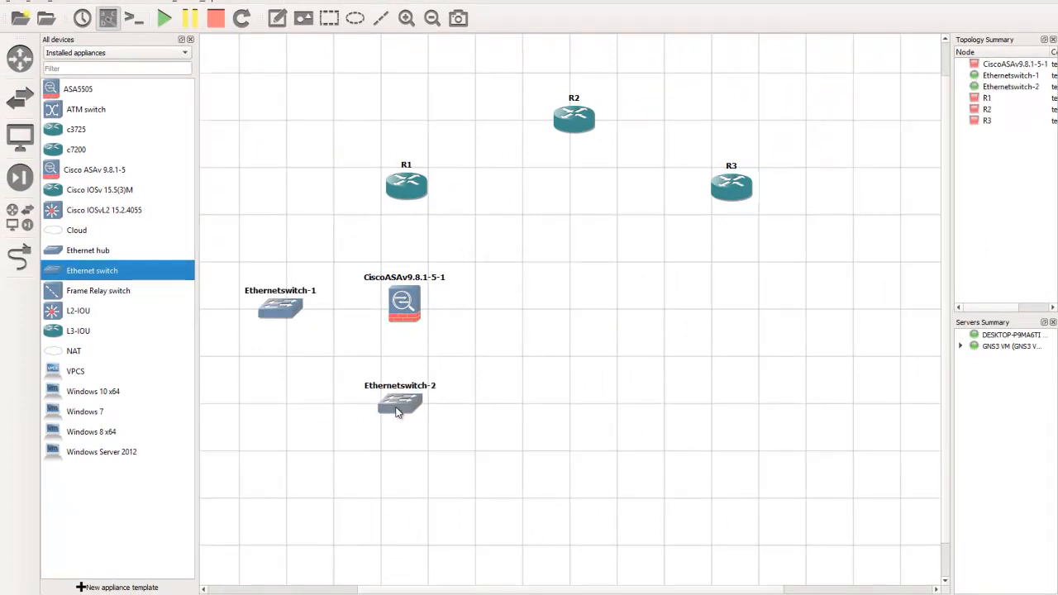
Add a third Ethernet switch hosted on GNS3 VM below router R3
{"action": "left_click_drag", "start_coordinate": [83, 273], "coordinate": [747, 329]}
{"action": "left_click", "coordinate": [538, 299]}
{"action": "left_click", "coordinate": [512, 315]}
{"action": "left_click", "coordinate": [506, 316]}
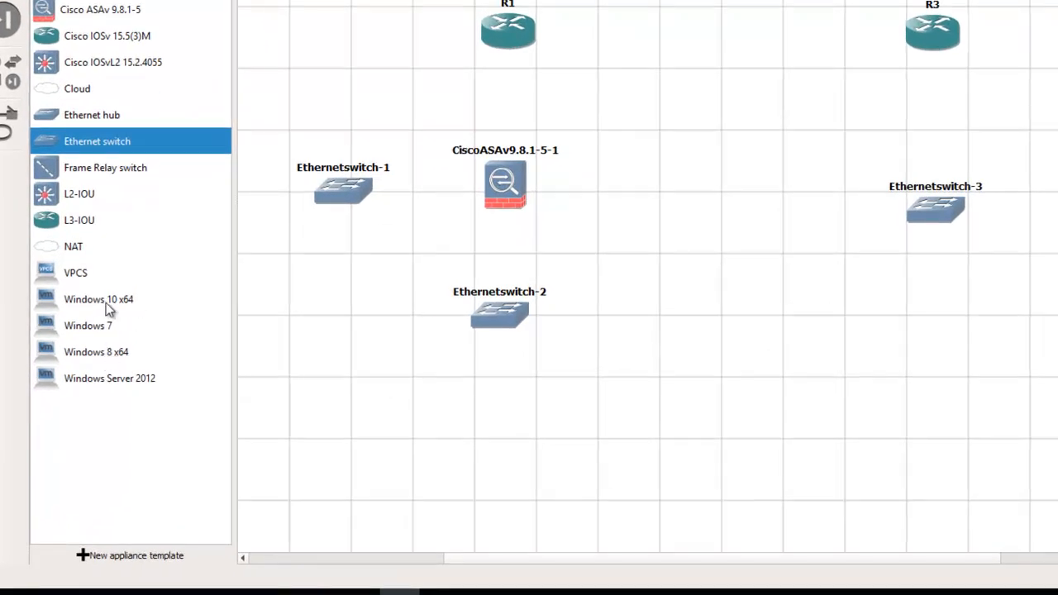
Place a Windows 10 x64 VM below Ethernetswitch-3 and a Windows 8 x64 VM below Ethernetswitch-1, aligning Ethernetswitch-1 above its VM
{"action": "left_click_drag", "start_coordinate": [115, 306], "coordinate": [774, 418]}
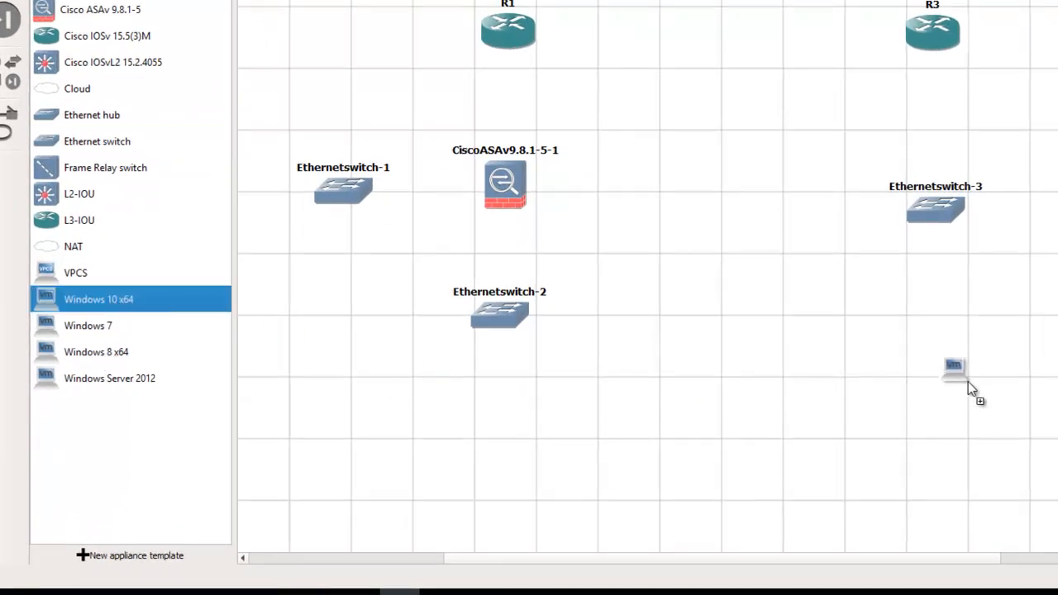
{"action": "left_click_drag", "start_coordinate": [967, 354], "coordinate": [933, 340]}
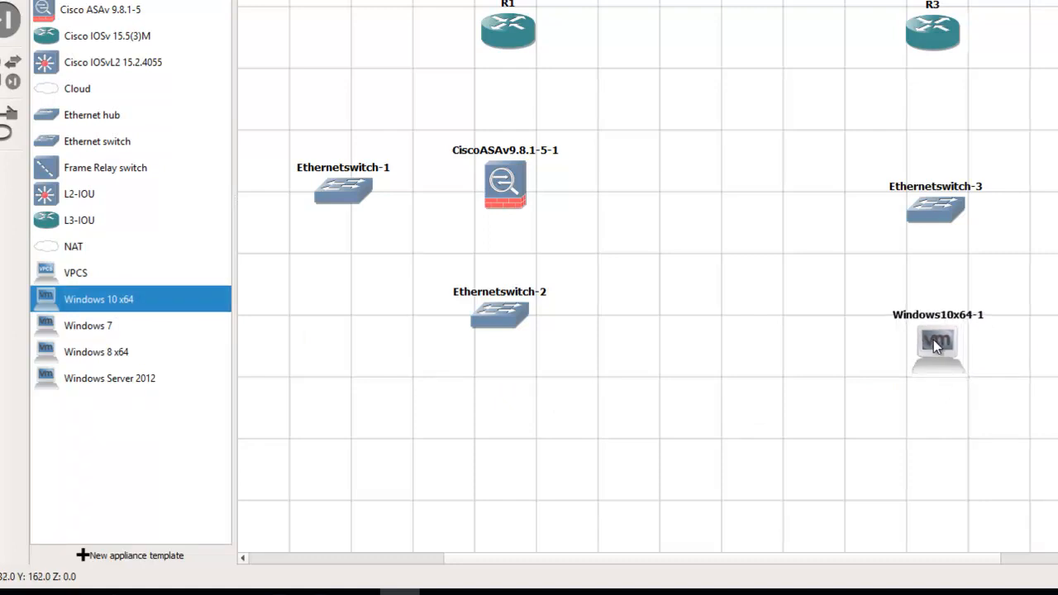
{"action": "left_click_drag", "start_coordinate": [109, 355], "coordinate": [368, 405]}
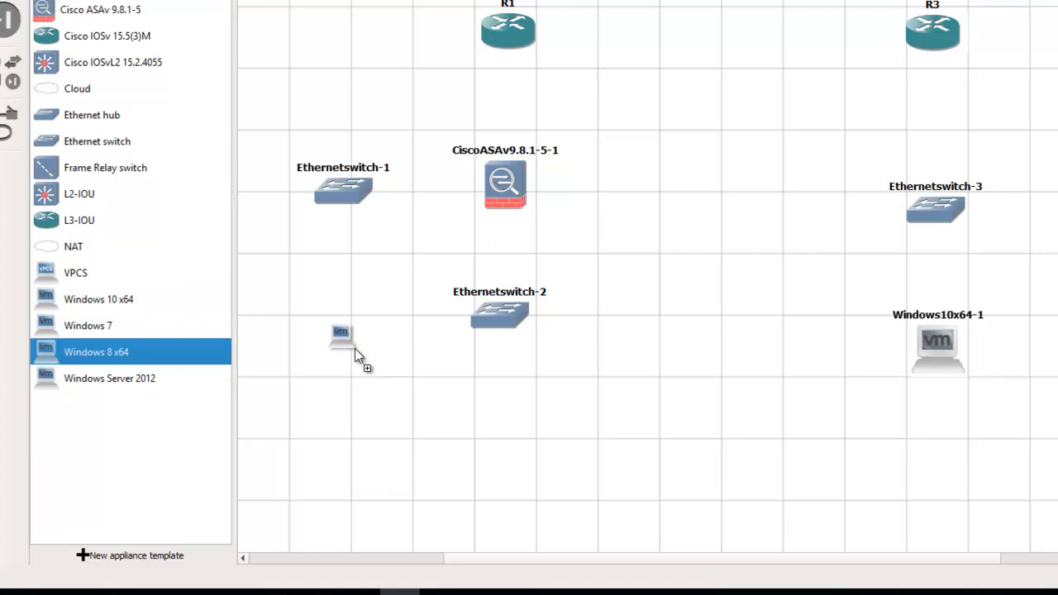
{"action": "left_click_drag", "start_coordinate": [355, 348], "coordinate": [320, 344]}
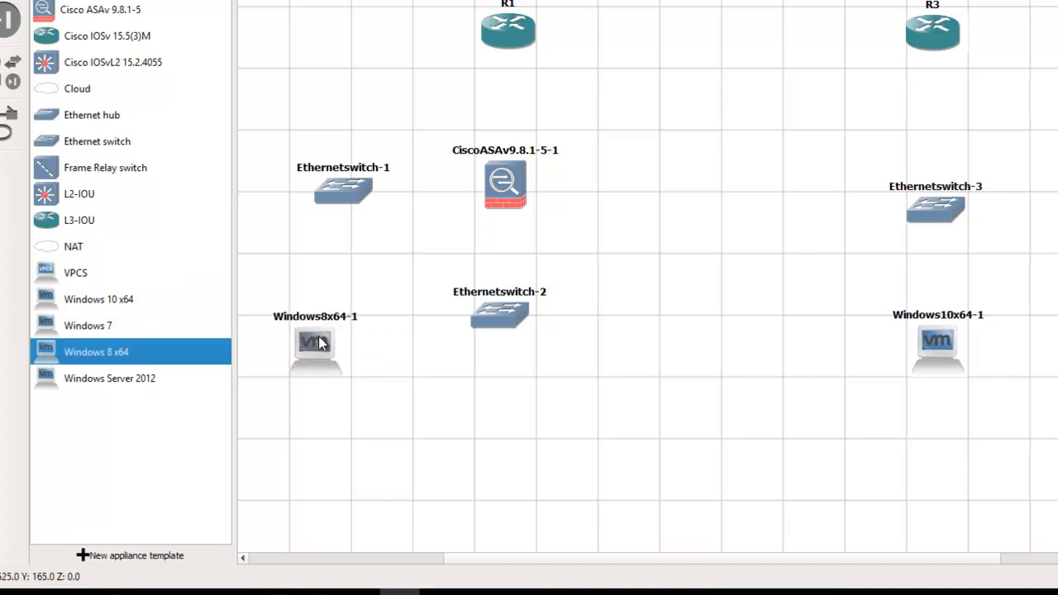
{"action": "left_click_drag", "start_coordinate": [343, 190], "coordinate": [319, 190]}
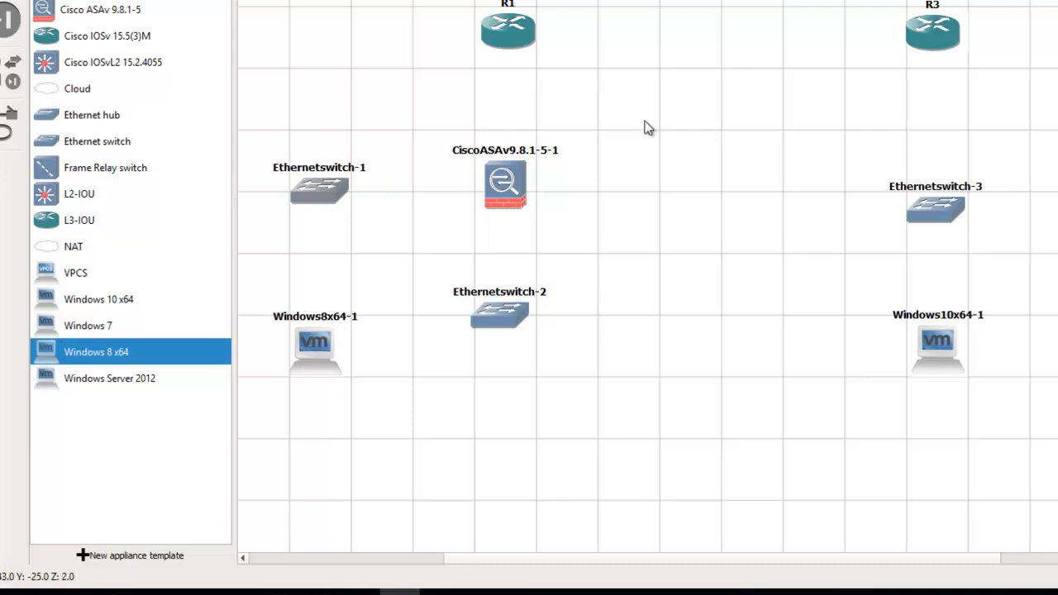
Add a Cloud node hosted on server DESKTOP-P9MA6TI and position it directly below Ethernetswitch-2
{"action": "left_click", "coordinate": [79, 89]}
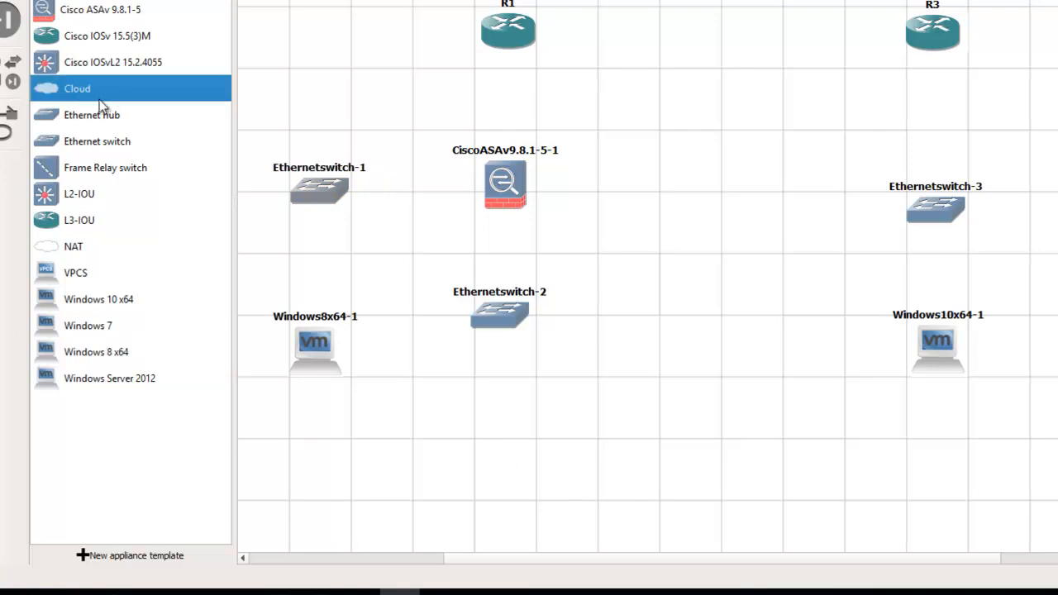
{"action": "left_click_drag", "start_coordinate": [93, 99], "coordinate": [568, 412]}
{"action": "left_click", "coordinate": [690, 185]}
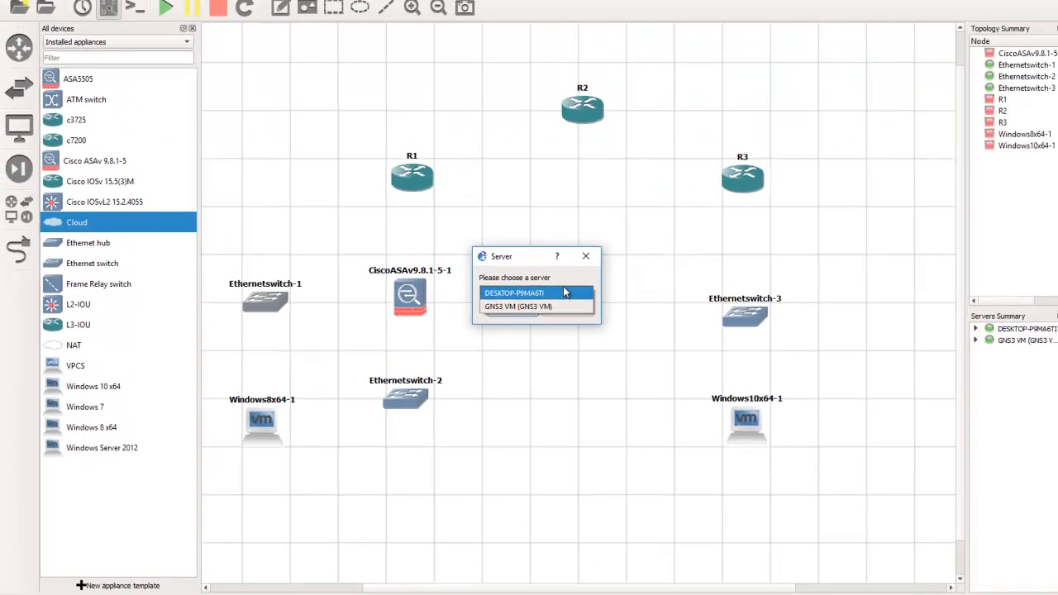
{"action": "left_click", "coordinate": [688, 182]}
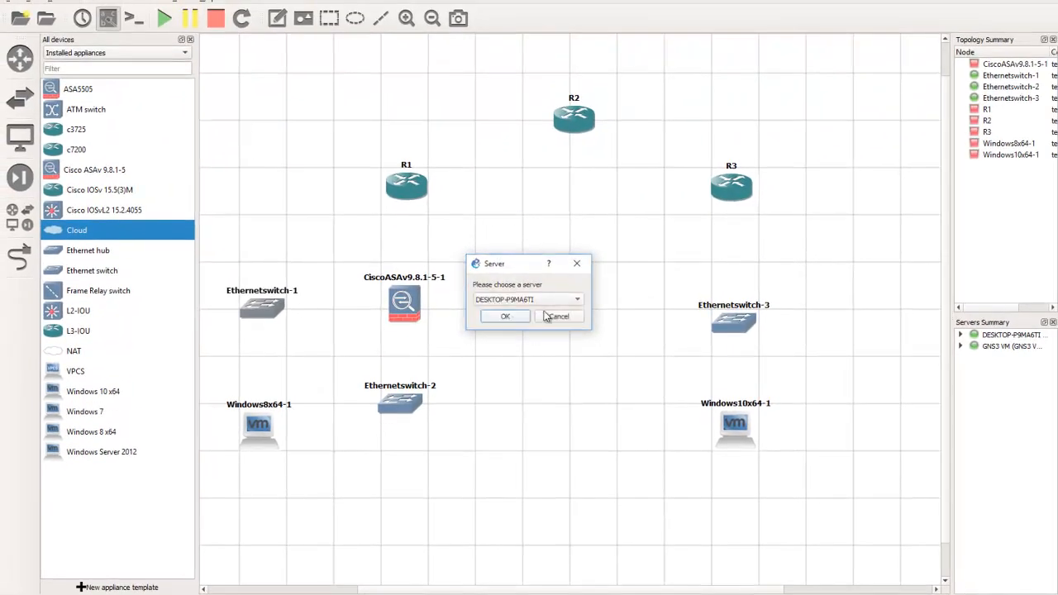
{"action": "left_click", "coordinate": [505, 317]}
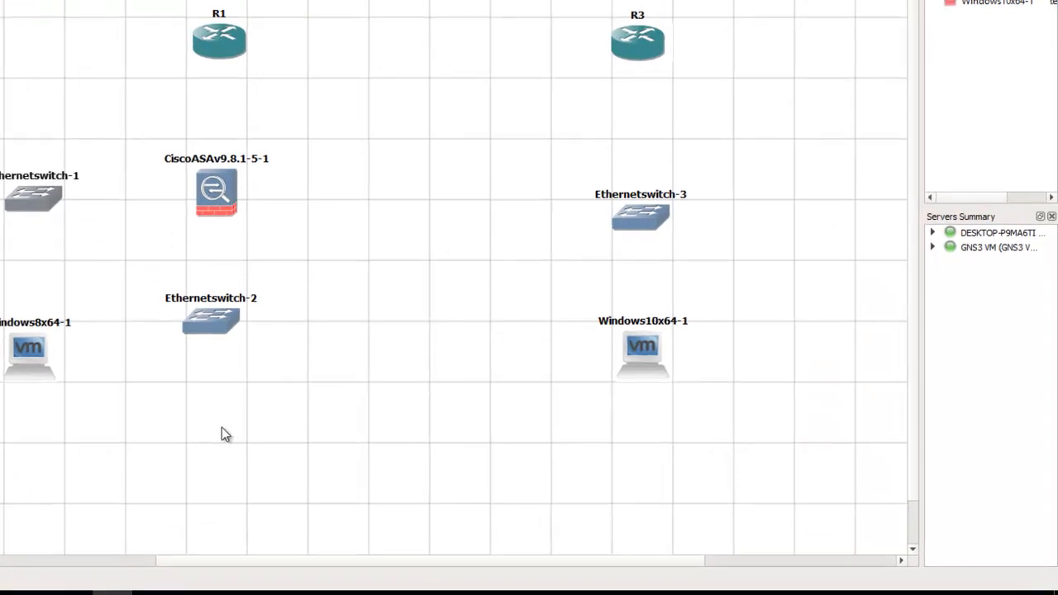
{"action": "left_click_drag", "start_coordinate": [271, 476], "coordinate": [182, 442]}
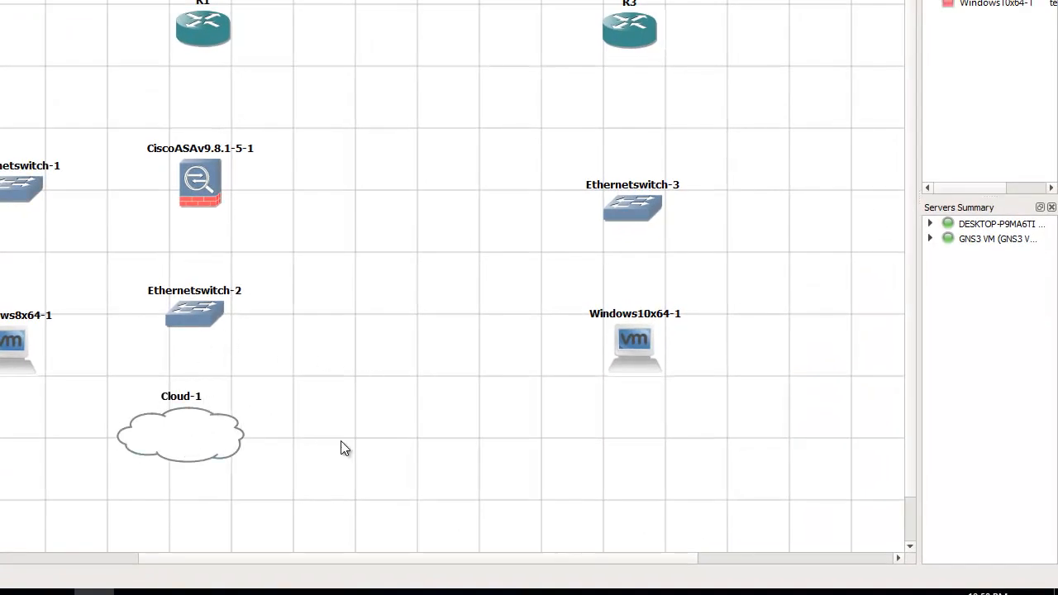
{"action": "left_click_drag", "start_coordinate": [198, 428], "coordinate": [209, 425]}
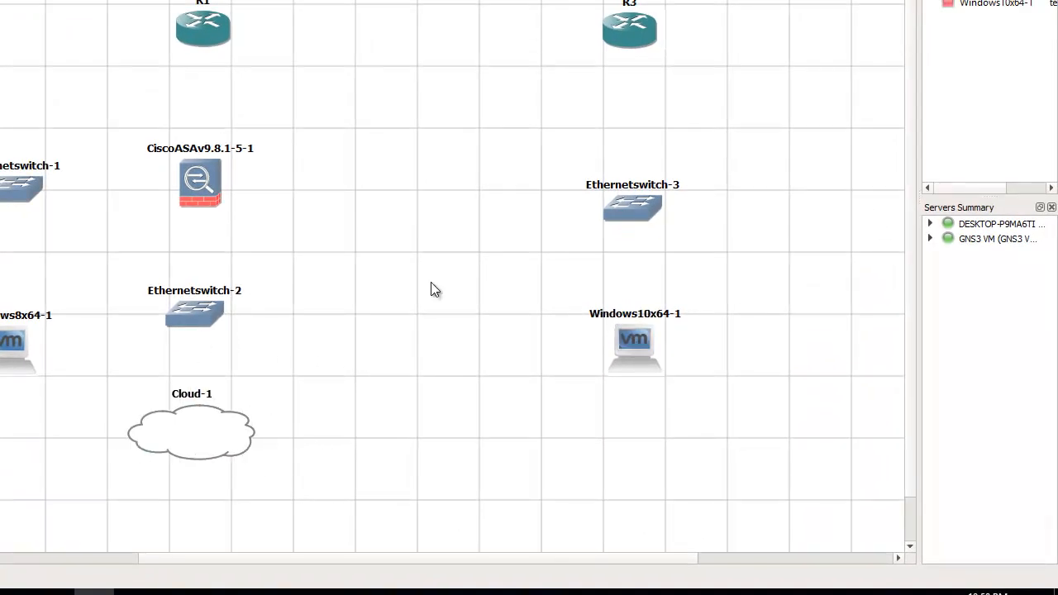
Change the Cisco ASAv firewall's hostname to CCNAS-ASA and place its label to the right of the icon
{"action": "double_click", "coordinate": [213, 154]}
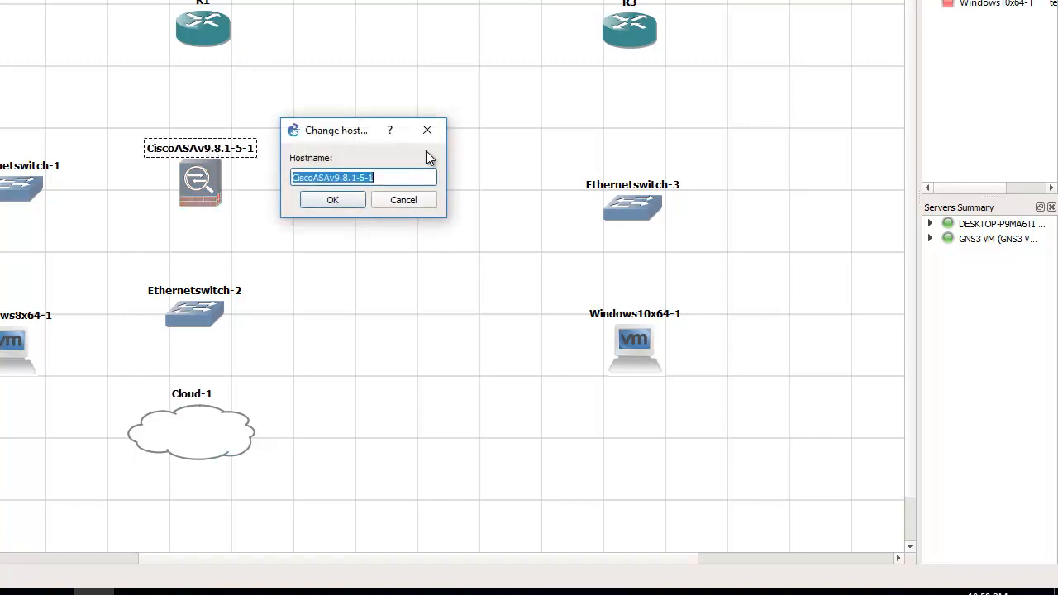
{"action": "type", "text": "CCNAS-ASA"}
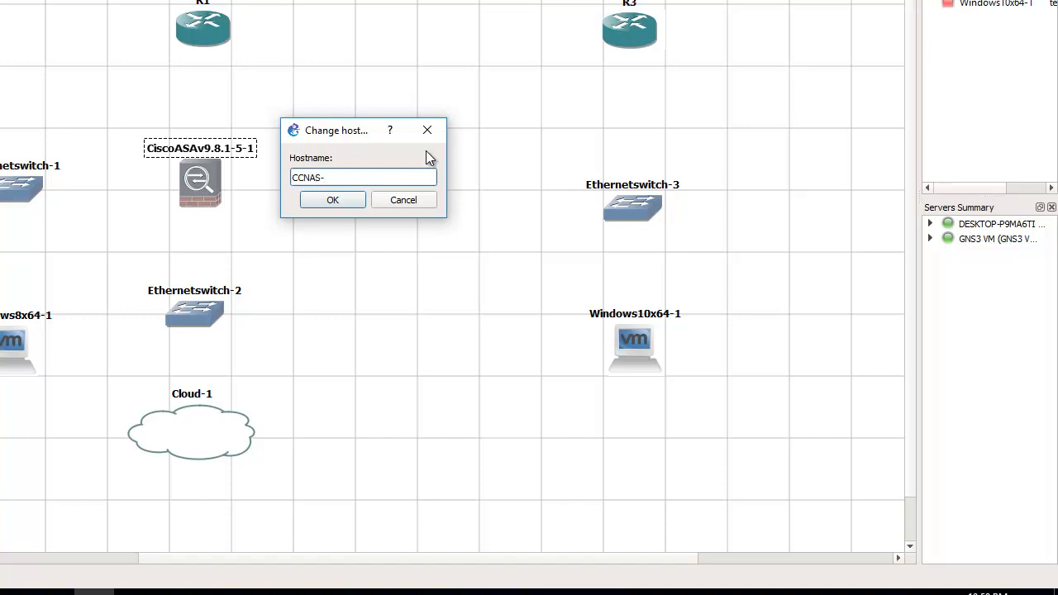
{"action": "left_click", "coordinate": [340, 201]}
Rename Ethernetswitch-1, Ethernetswitch-2 and Ethernetswitch-3 to S1, S2 and S3
{"action": "double_click", "coordinate": [28, 167]}
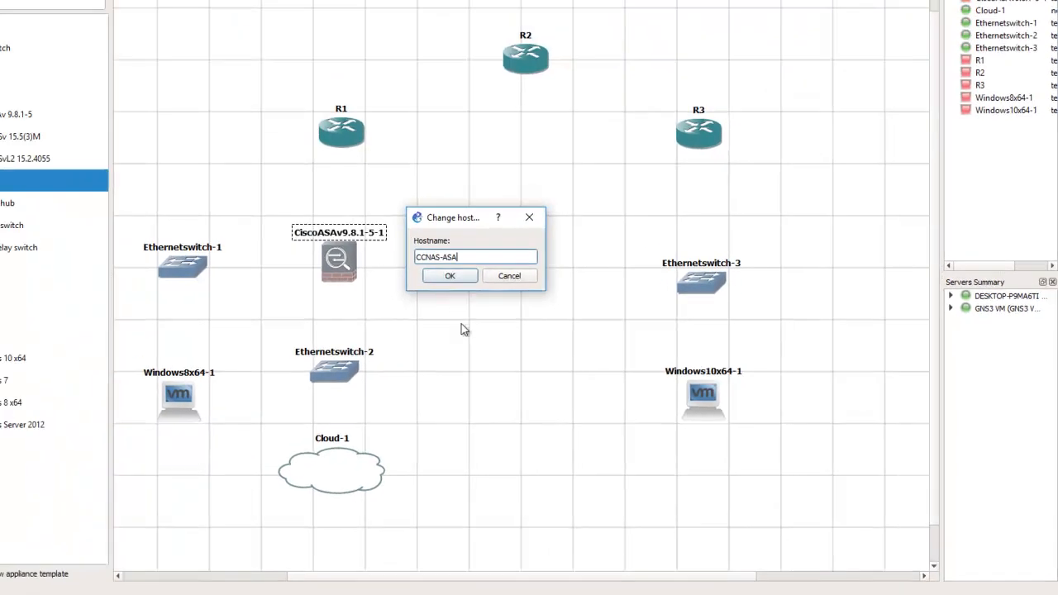
{"action": "type", "text": "S1"}
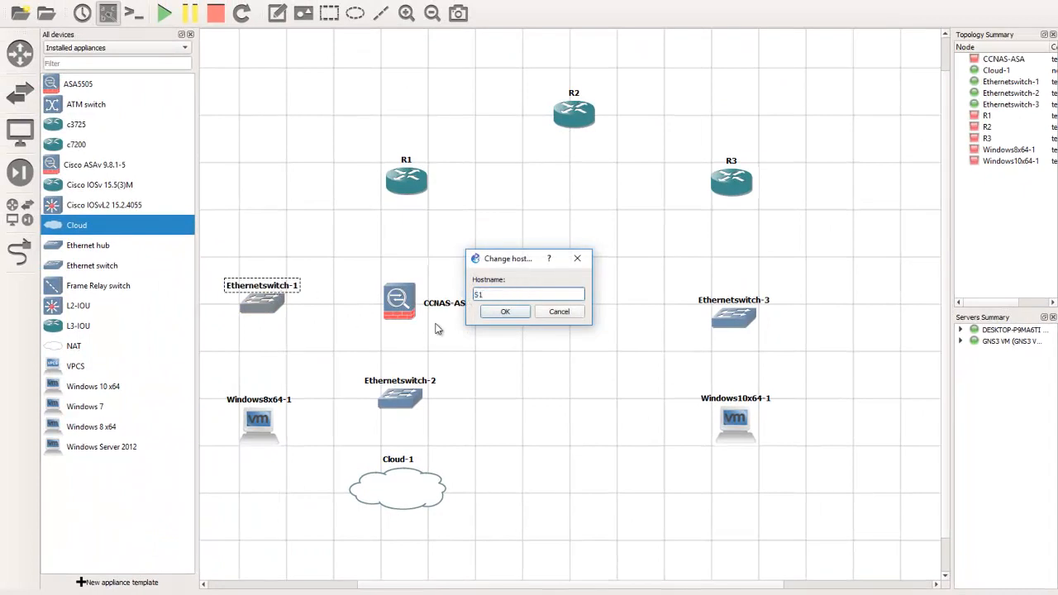
{"action": "left_click", "coordinate": [492, 315]}
{"action": "double_click", "coordinate": [418, 381]}
{"action": "type", "text": "S2"}
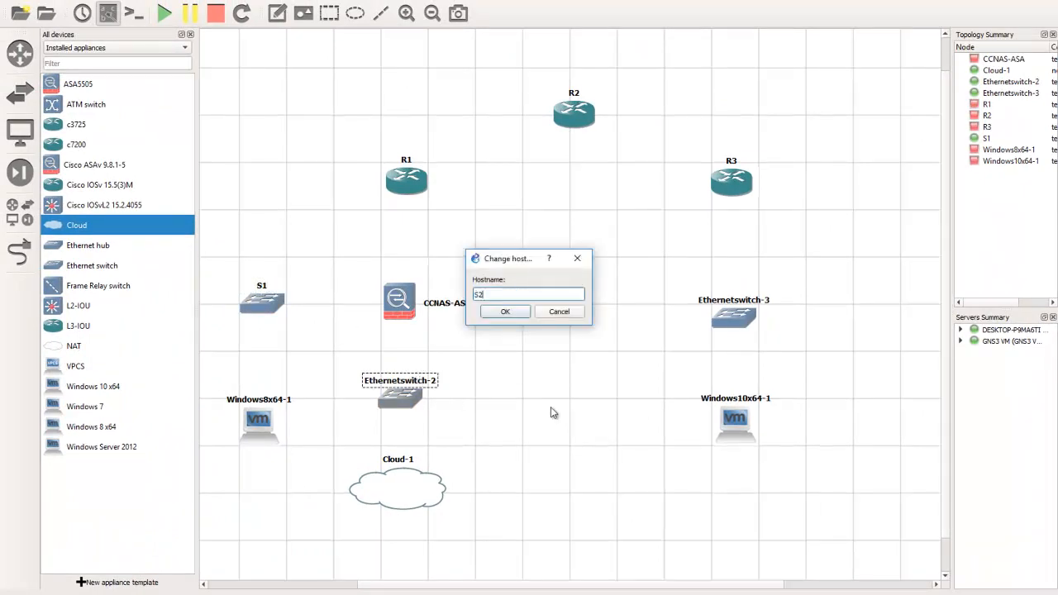
{"action": "left_click", "coordinate": [505, 312]}
{"action": "double_click", "coordinate": [752, 301]}
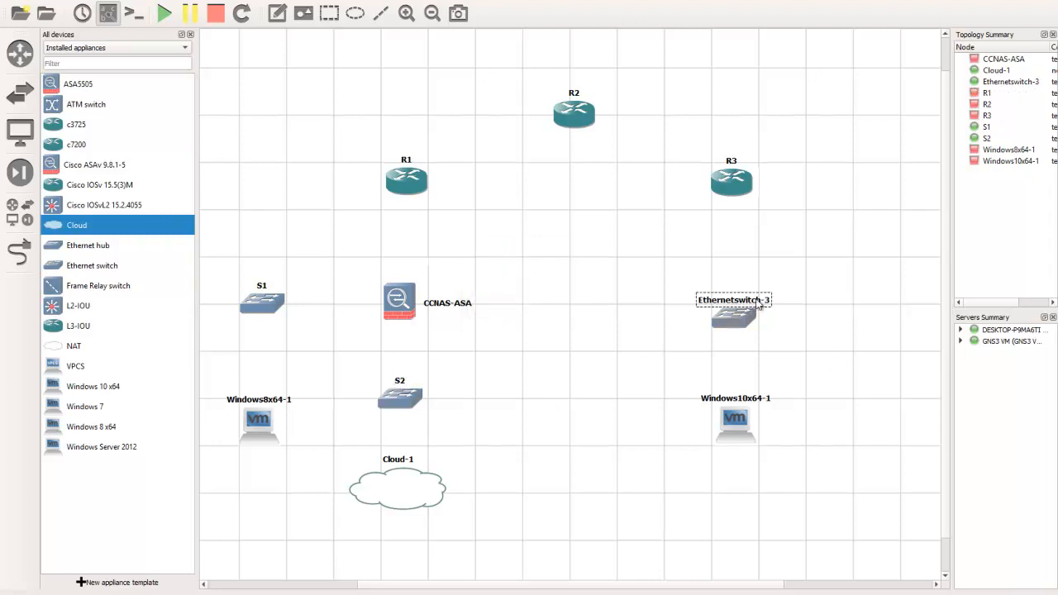
{"action": "type", "text": "S3"}
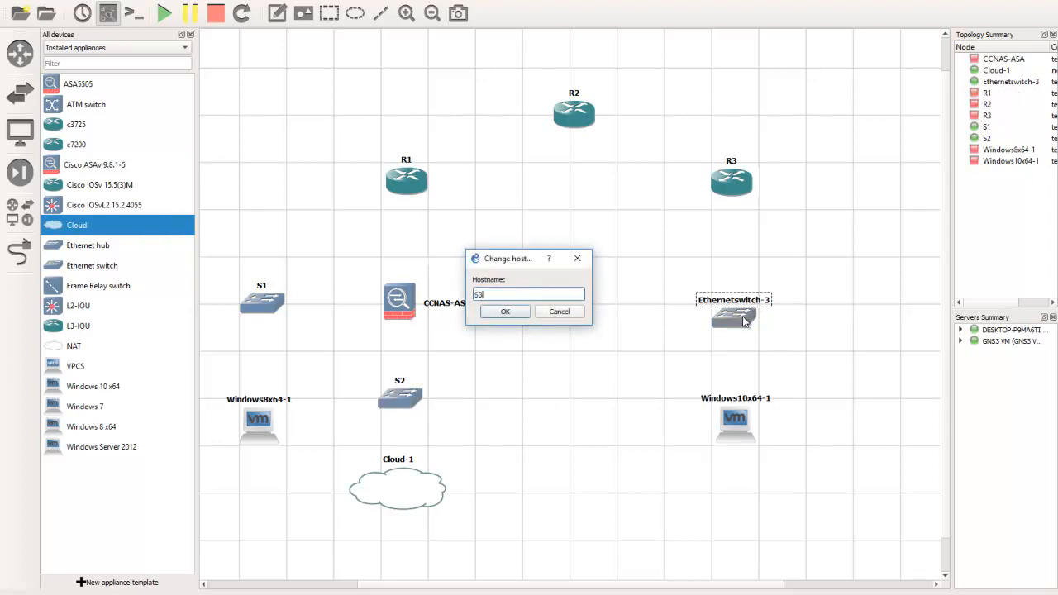
{"action": "left_click", "coordinate": [500, 312]}
Move the Windows8x64-1 label beneath its VM icon
{"action": "left_click", "coordinate": [277, 403]}
{"action": "left_click_drag", "start_coordinate": [277, 403], "coordinate": [284, 461]}
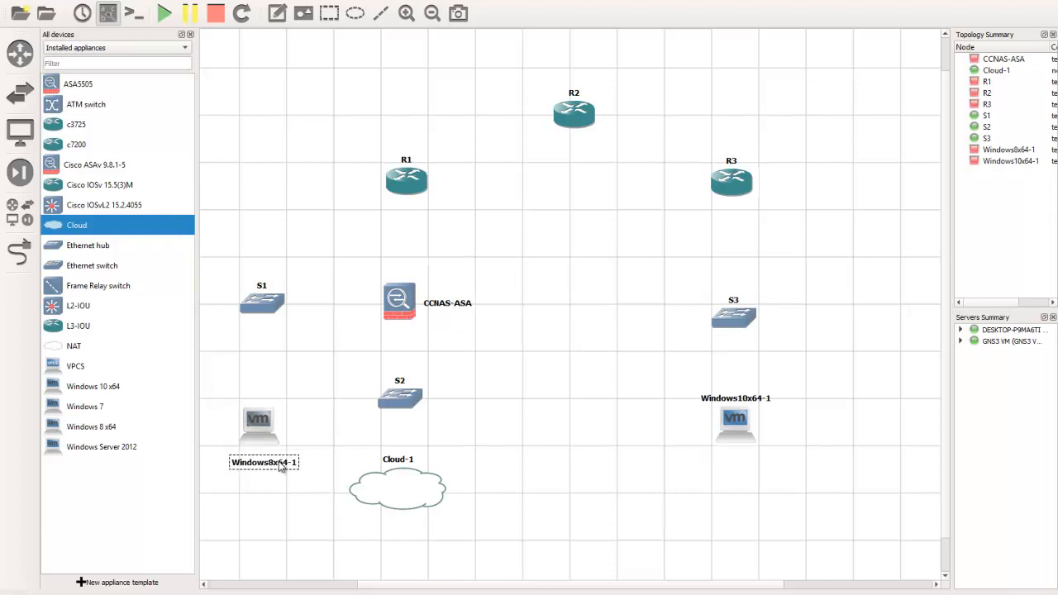
{"action": "left_click", "coordinate": [269, 480]}
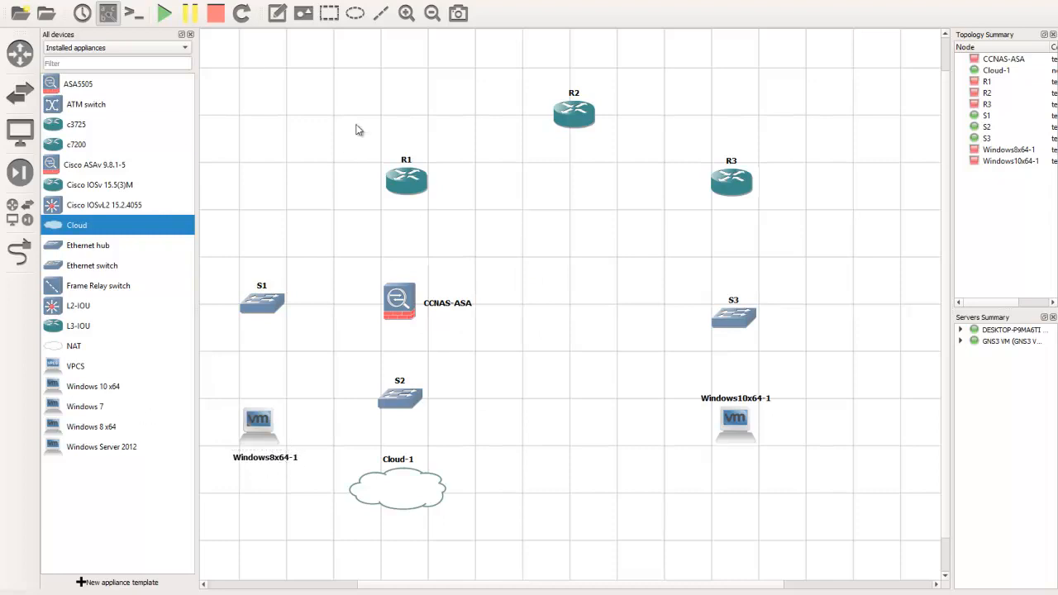
Add a two-line text note below the Windows8x64-1 label reading PC-A and 192.168.2.3
{"action": "left_click", "coordinate": [277, 12]}
{"action": "left_click", "coordinate": [246, 470]}
{"action": "type", "text": "PC"}
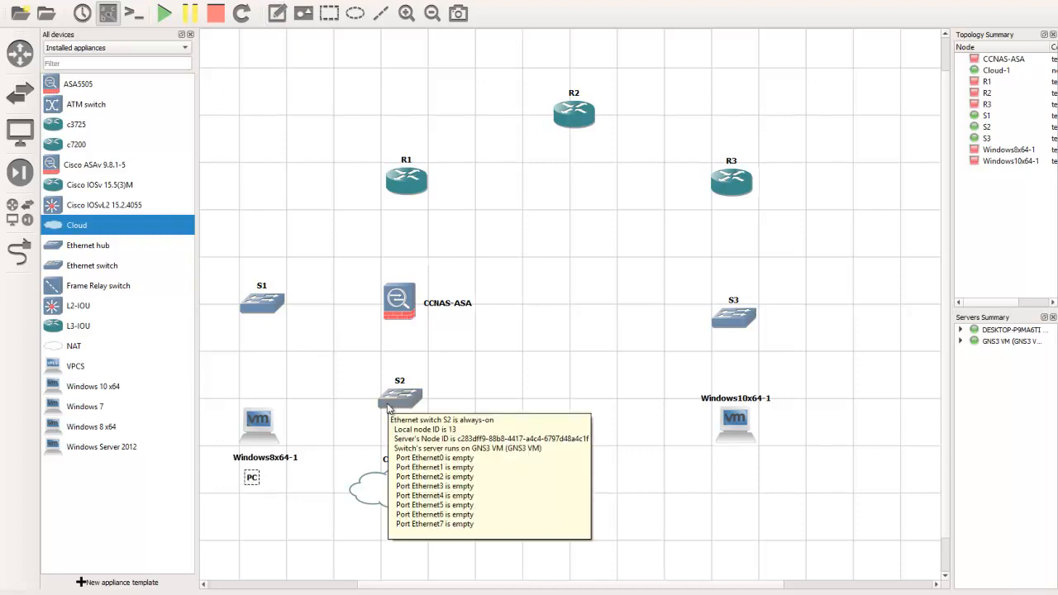
{"action": "type", "text": "-A"}
{"action": "key", "text": "Return"}
{"action": "type", "text": "192.168.2.3"}
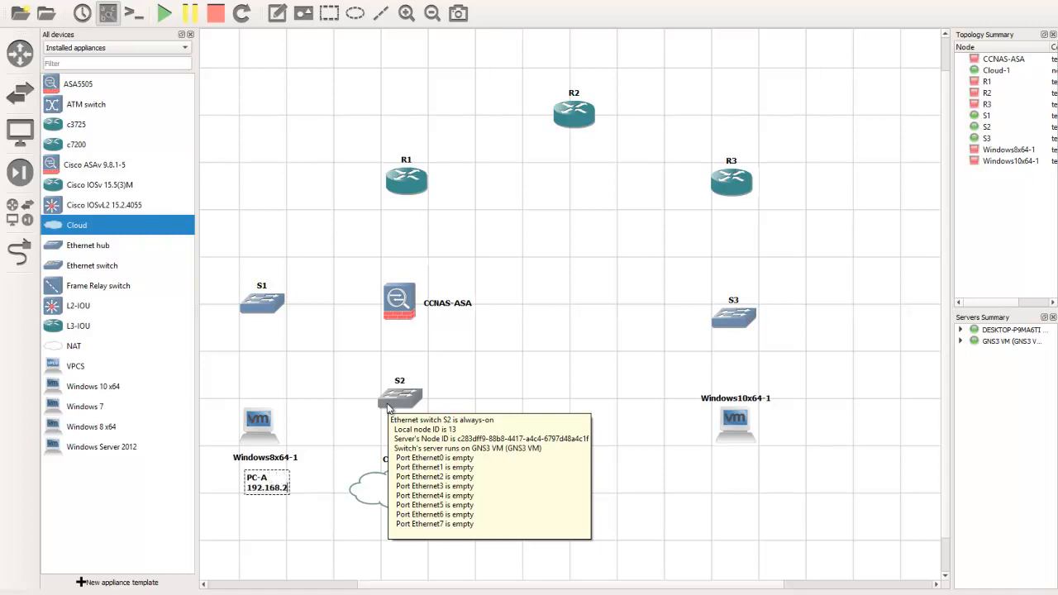
{"action": "left_click", "coordinate": [306, 541]}
Move the Cloud-1 label beneath the cloud and rename the node to PC-B
{"action": "left_click", "coordinate": [404, 461]}
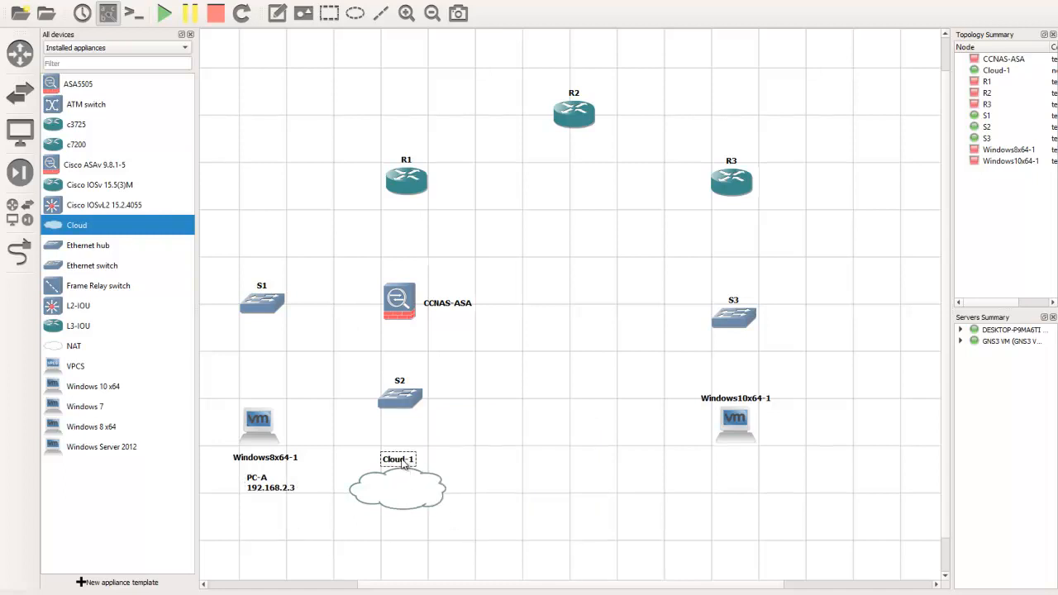
{"action": "left_click_drag", "start_coordinate": [404, 462], "coordinate": [410, 525]}
{"action": "double_click", "coordinate": [405, 524]}
{"action": "type", "text": "PC-B"}
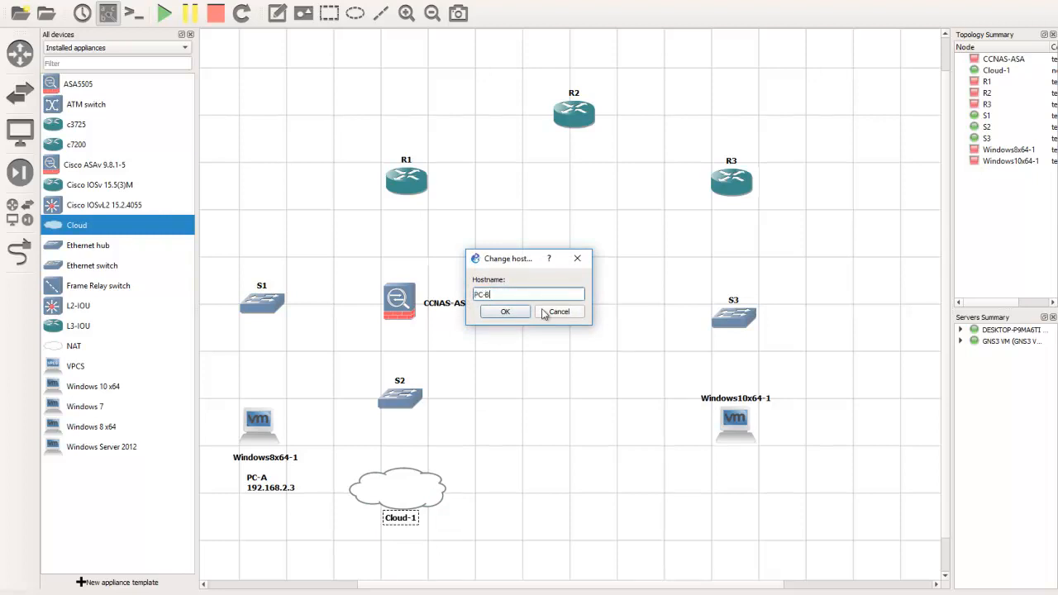
{"action": "left_click", "coordinate": [505, 312]}
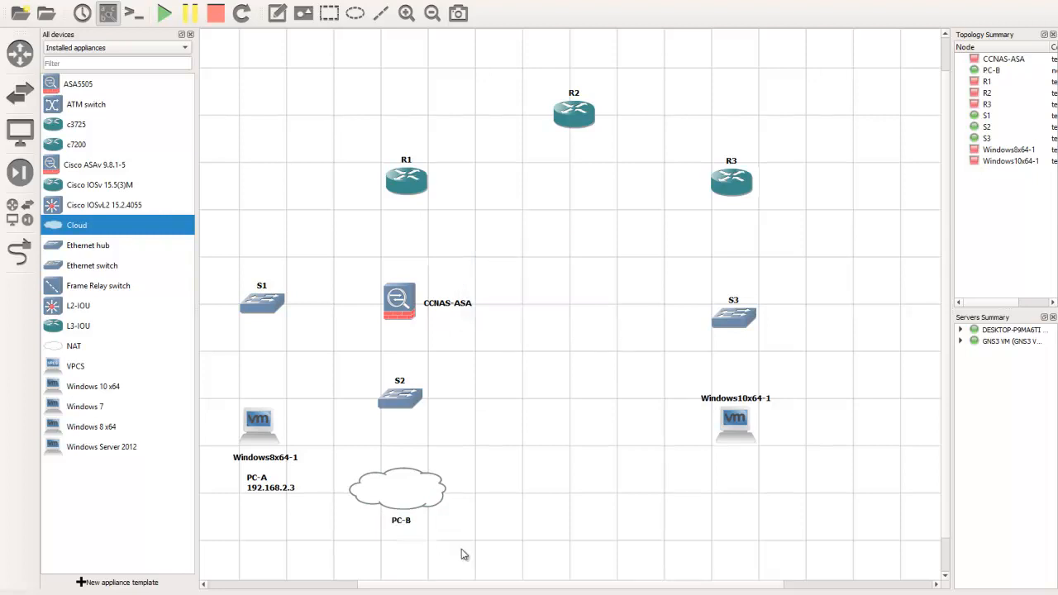
Add a text note reading 192.168.1.3 below the PC-B label
{"action": "left_click", "coordinate": [276, 15]}
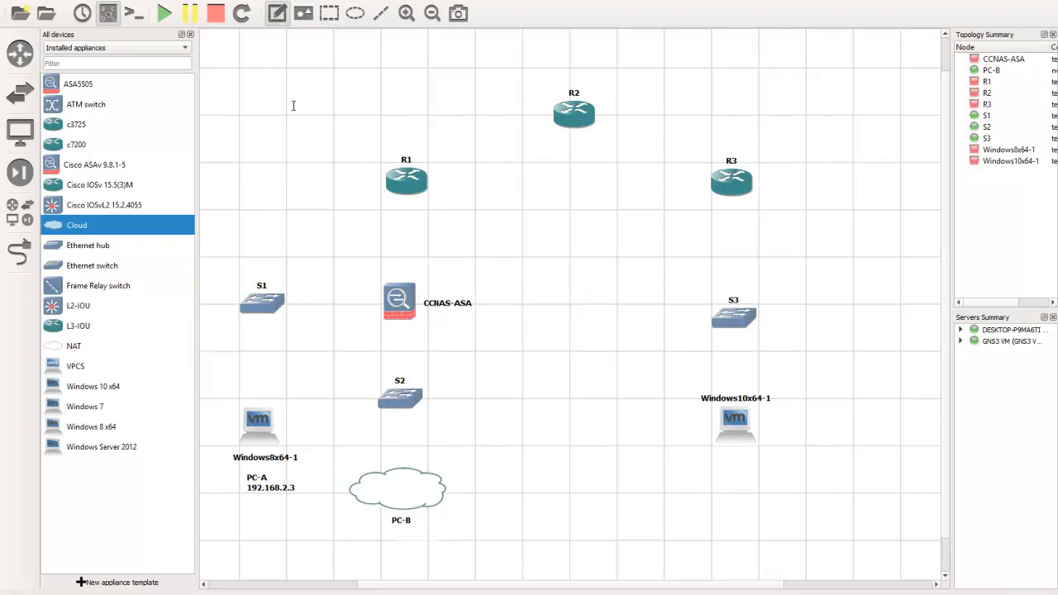
{"action": "left_click", "coordinate": [379, 538]}
{"action": "type", "text": "192.168"}
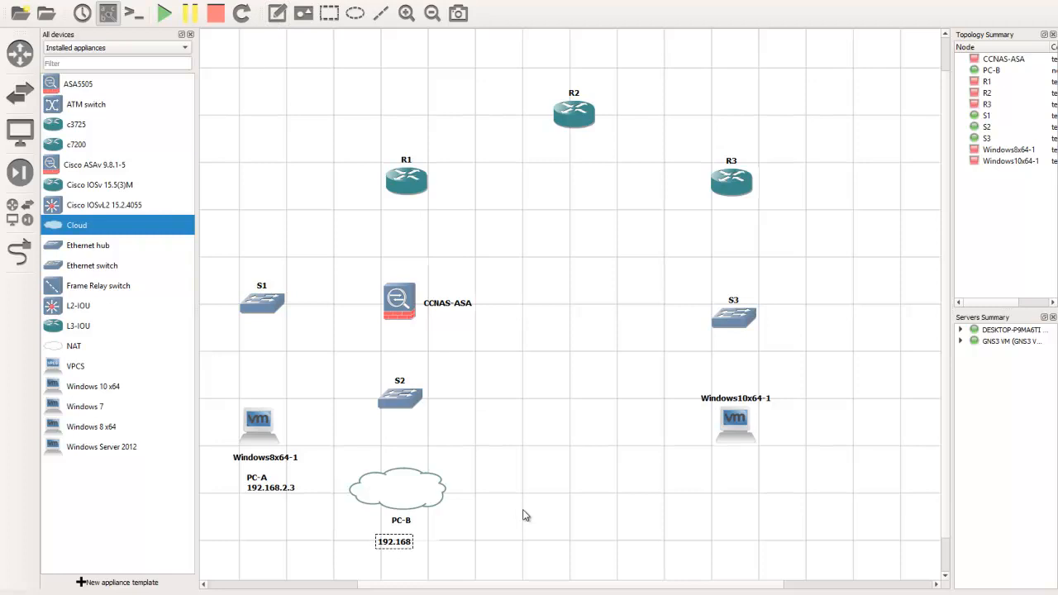
{"action": "type", "text": ".1.1"}
{"action": "key", "text": "BackSpace"}
{"action": "type", "text": "3"}
Move the Windows10x64-1 label beneath its VM icon and add a two-line text note below it reading PC-C and 172.16.3.3
{"action": "left_click_drag", "start_coordinate": [763, 398], "coordinate": [769, 457]}
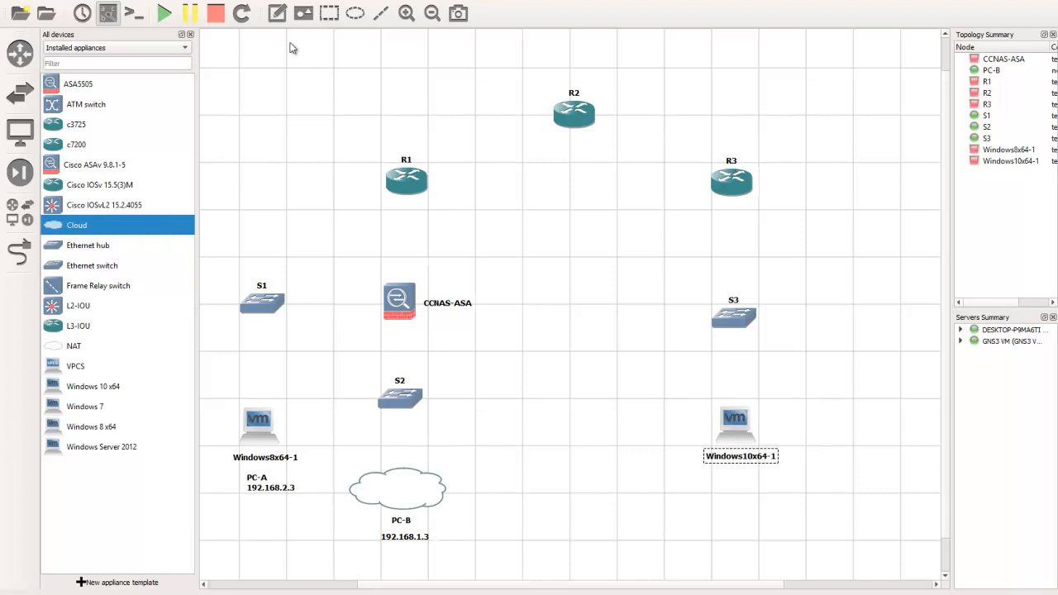
{"action": "left_click", "coordinate": [278, 12]}
{"action": "left_click", "coordinate": [718, 471]}
{"action": "type", "text": "PC-C"}
{"action": "key", "text": "Return"}
{"action": "type", "text": "172.16.3.3"}
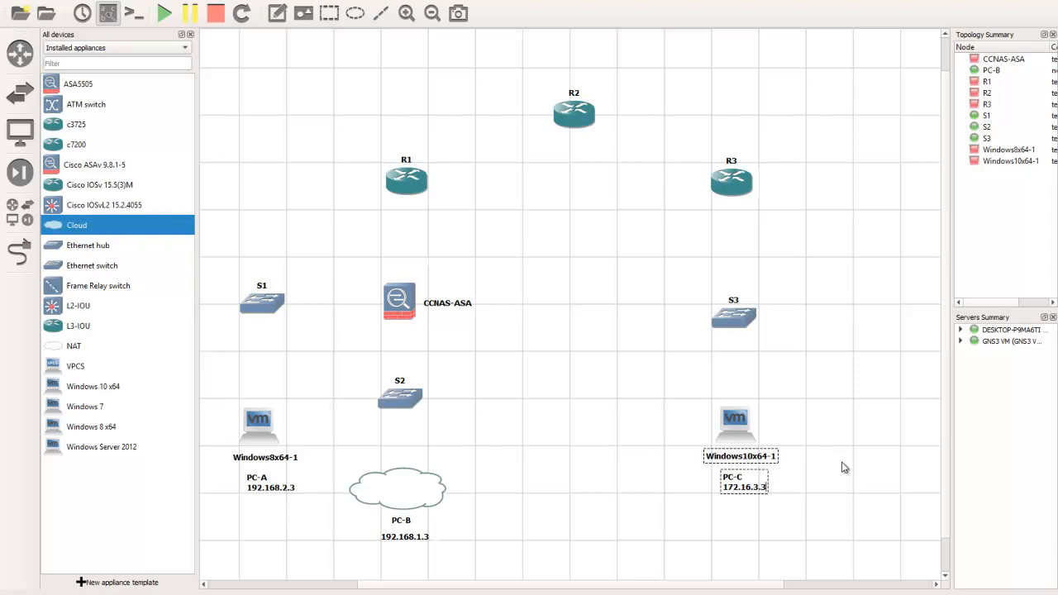
{"action": "left_click", "coordinate": [857, 444]}
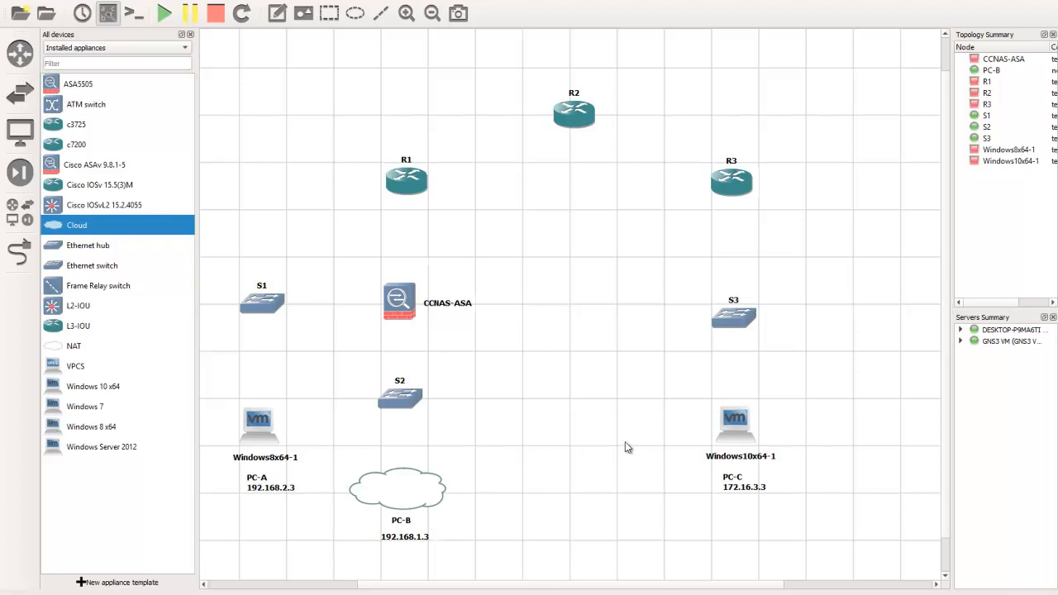
Link R1's Serial0/0 interface to R2's Serial0/0 interface
{"action": "left_click", "coordinate": [19, 252]}
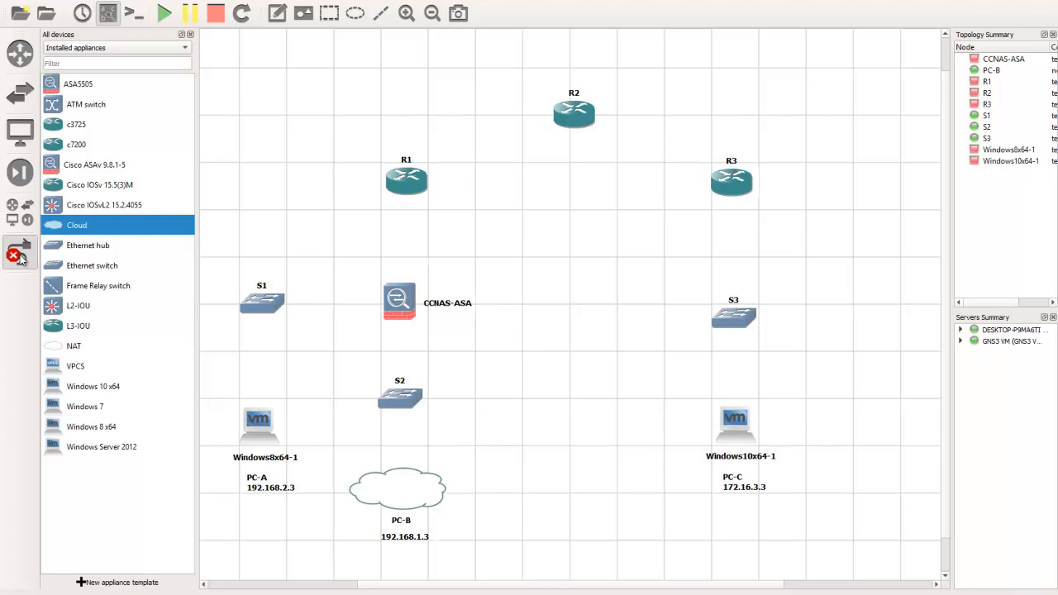
{"action": "left_click", "coordinate": [408, 174]}
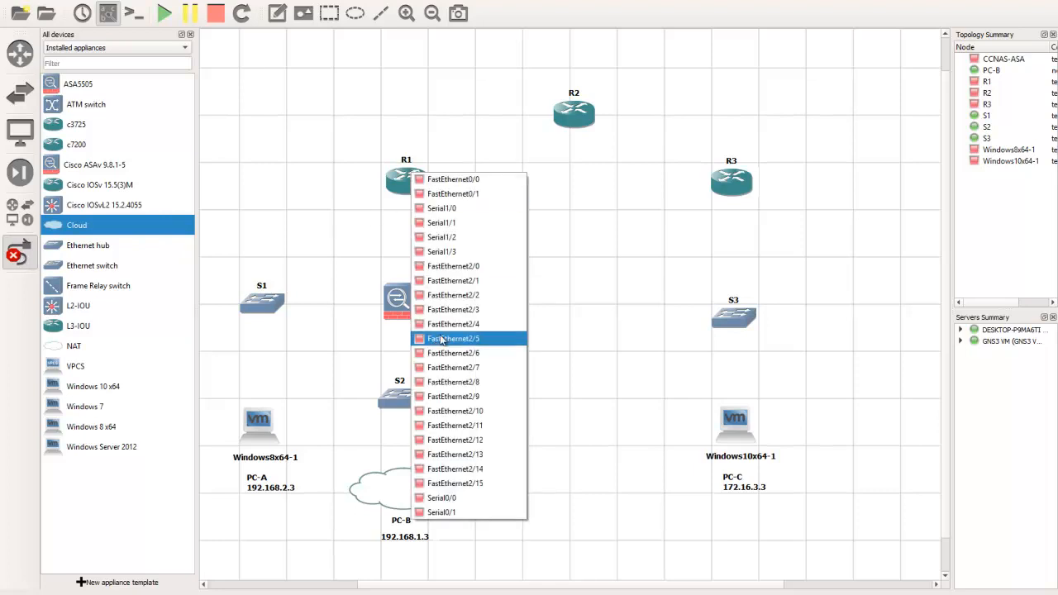
{"action": "left_click", "coordinate": [458, 501]}
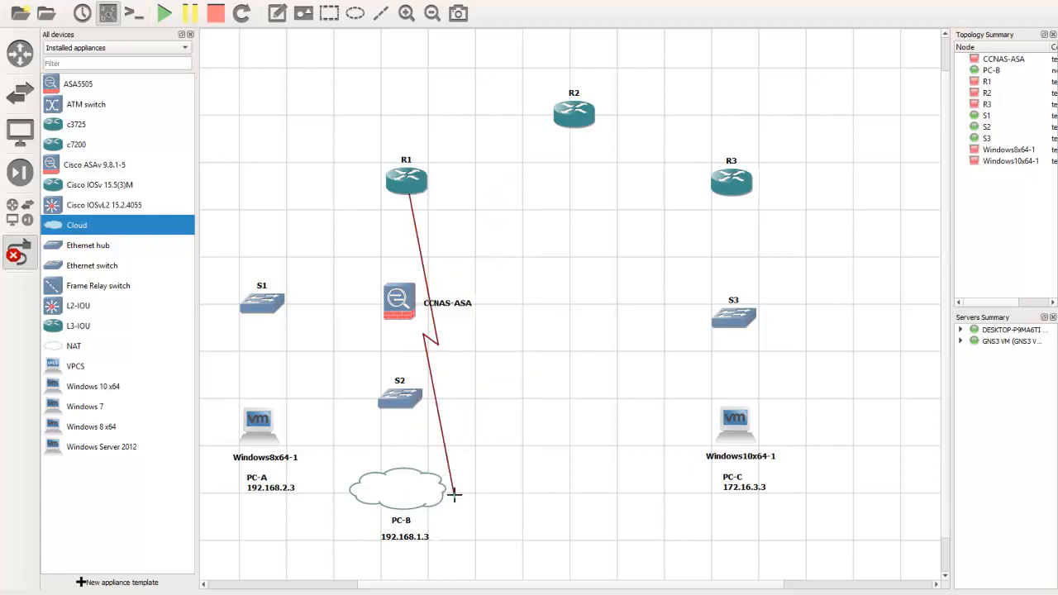
{"action": "left_click", "coordinate": [565, 120]}
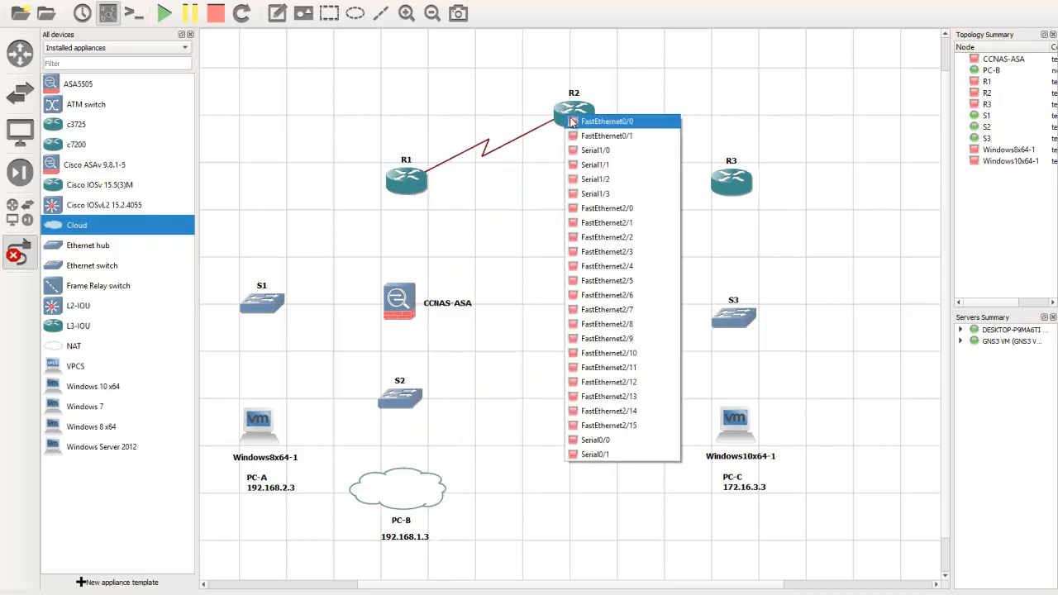
{"action": "left_click", "coordinate": [617, 438]}
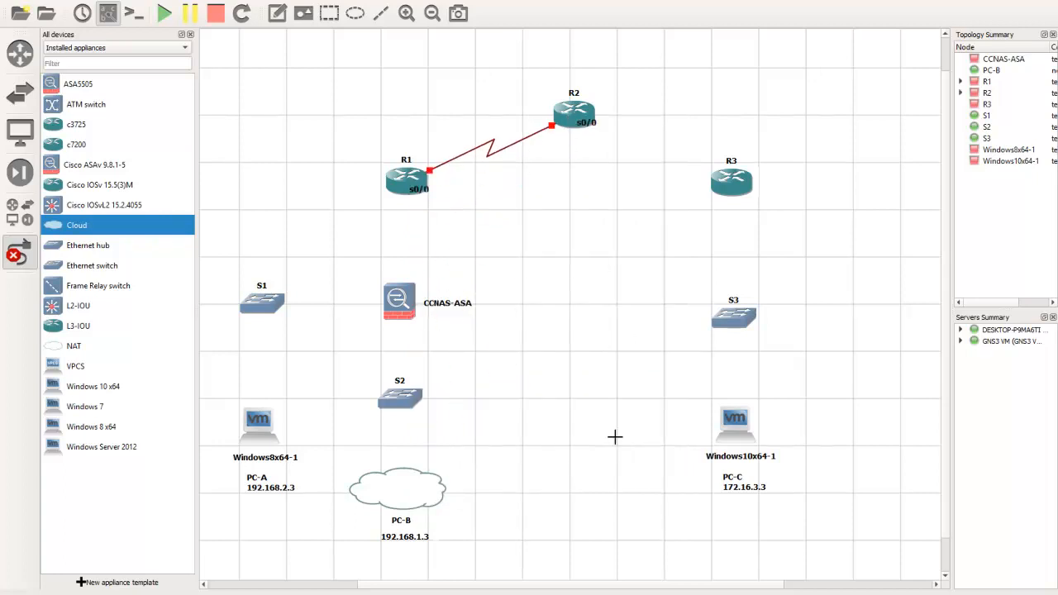
Link R2's Serial0/1 interface to R3's Serial0/1 interface and end link creation
{"action": "left_click", "coordinate": [582, 107]}
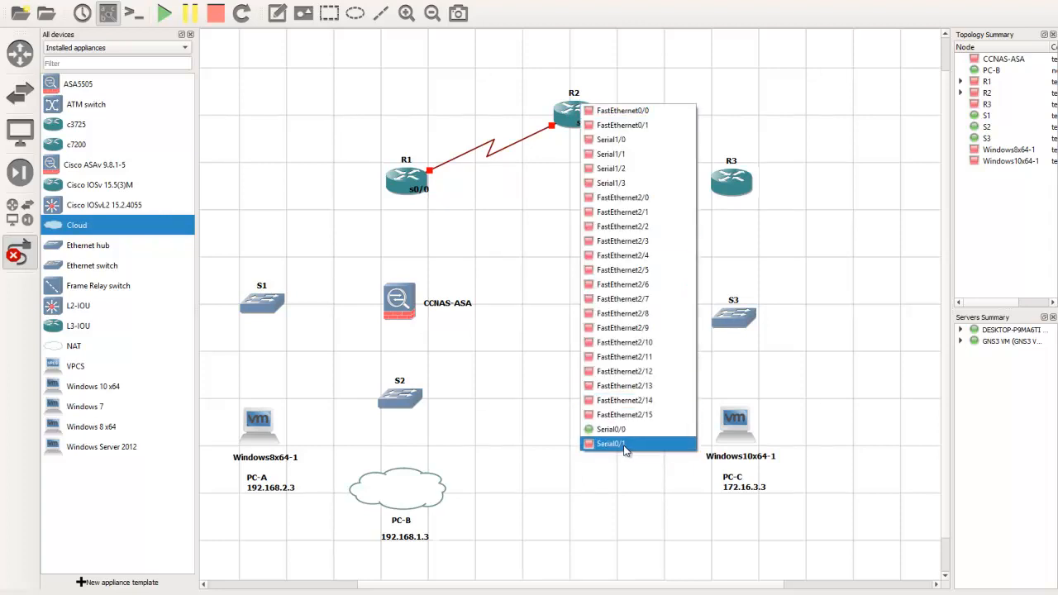
{"action": "left_click", "coordinate": [627, 444]}
{"action": "left_click", "coordinate": [731, 182]}
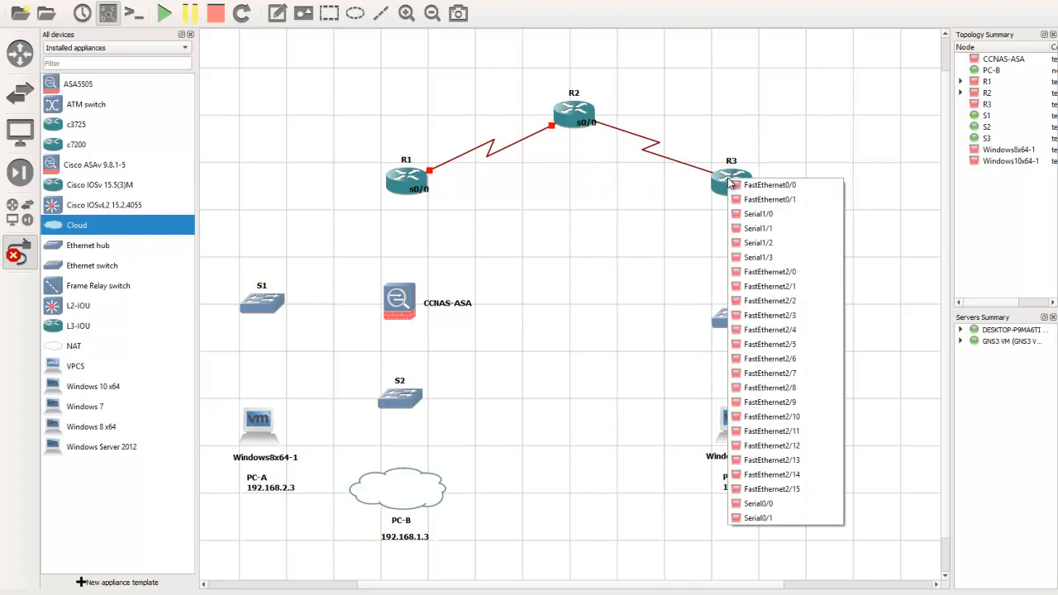
{"action": "left_click", "coordinate": [770, 519]}
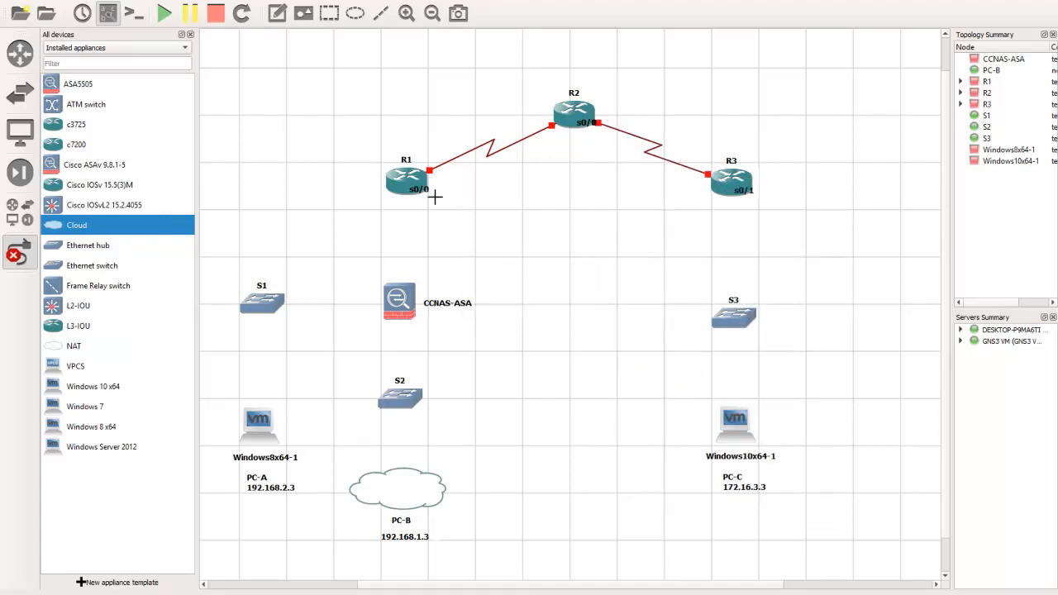
{"action": "left_click", "coordinate": [25, 258]}
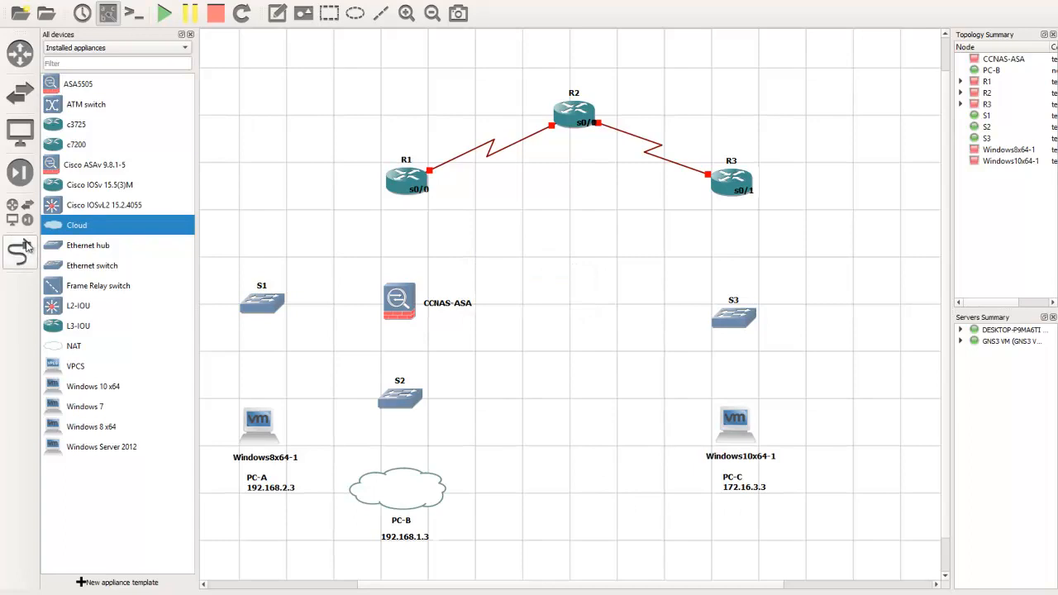
Move the serial interface labels clear of the R1, R2 and R3 icons and shift R3 slightly farther from R2
{"action": "left_click_drag", "start_coordinate": [443, 179], "coordinate": [452, 185]}
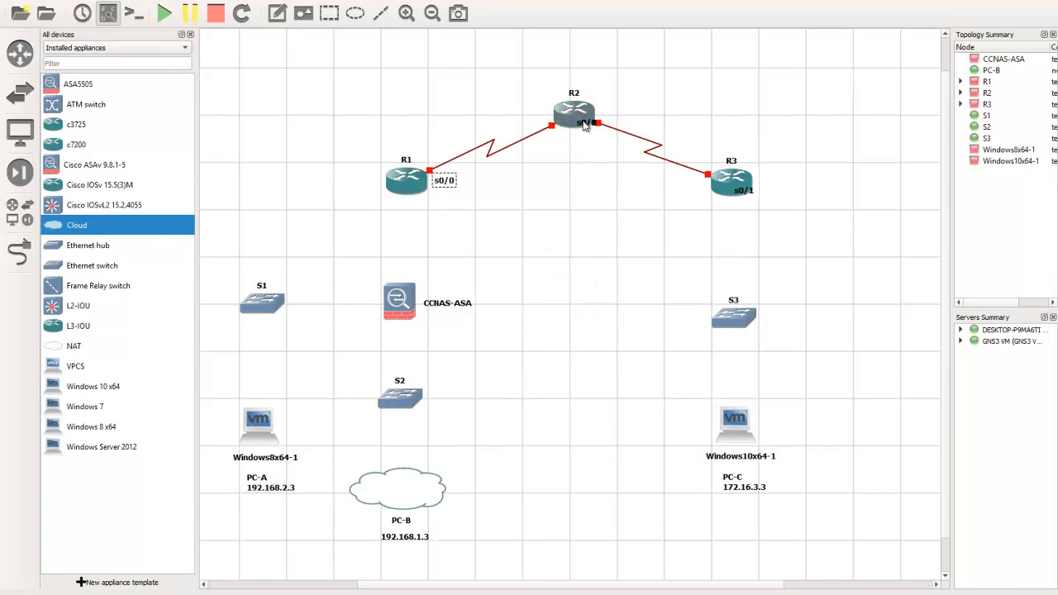
{"action": "left_click_drag", "start_coordinate": [582, 126], "coordinate": [547, 151]}
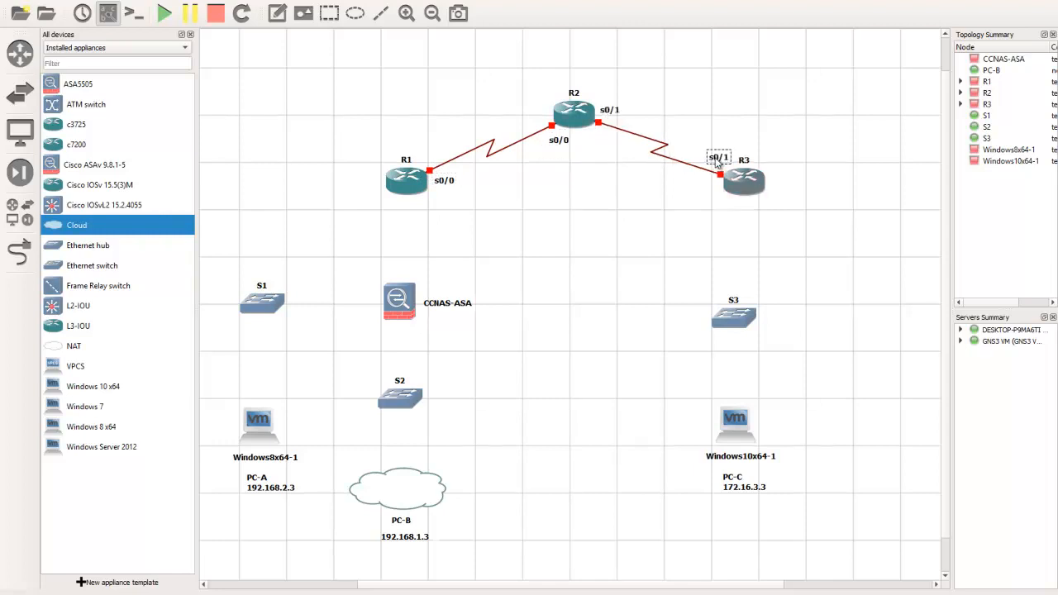
{"action": "left_click", "coordinate": [691, 262]}
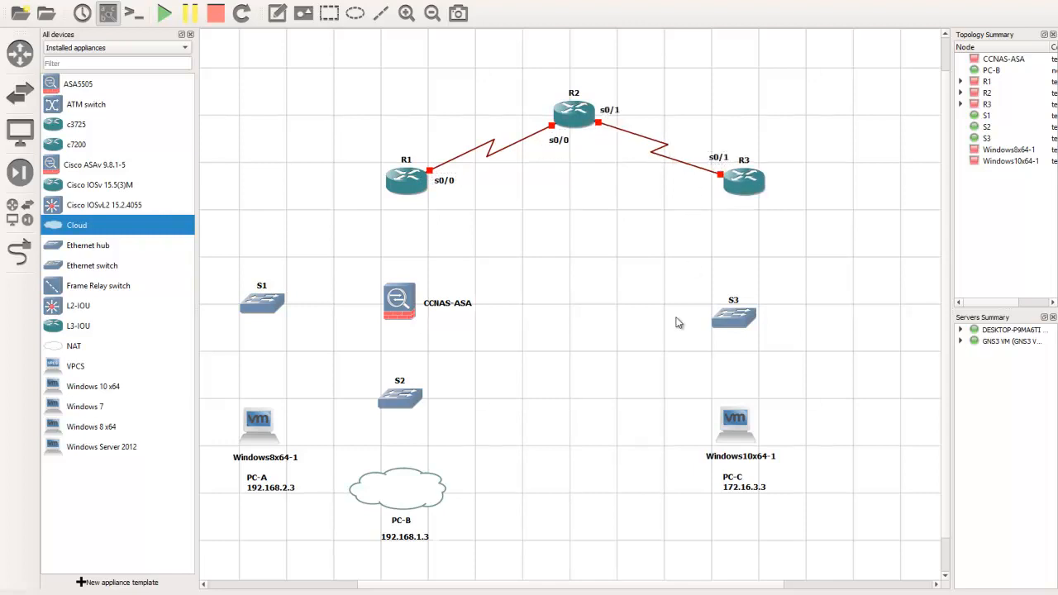
Link Gi0/0 on CCNAS-ASA to FastEthernet0/0 on R1, and align R1 directly above the firewall
{"action": "left_click", "coordinate": [20, 255]}
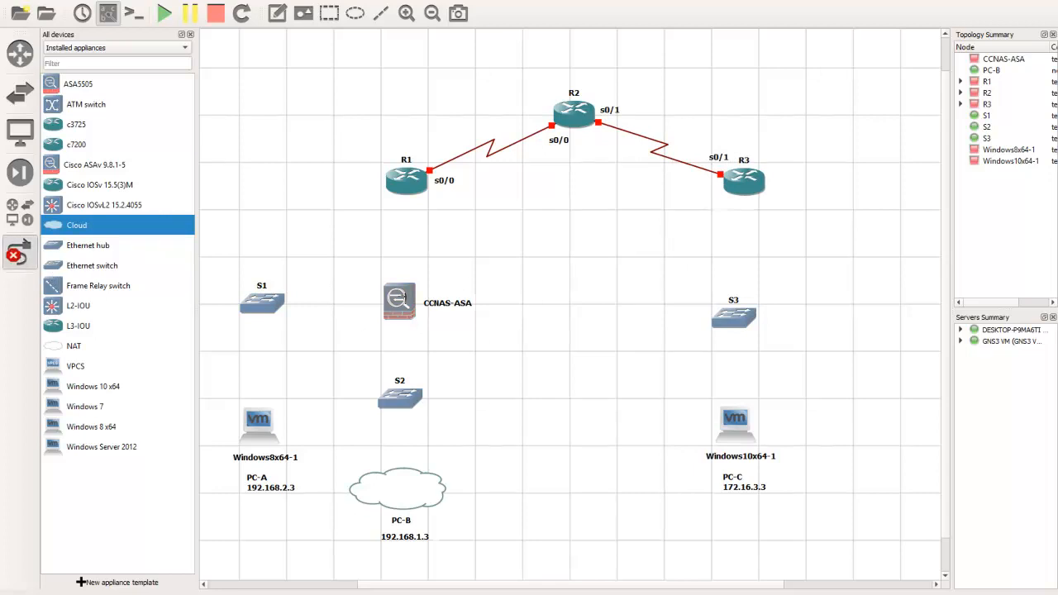
{"action": "left_click", "coordinate": [404, 293]}
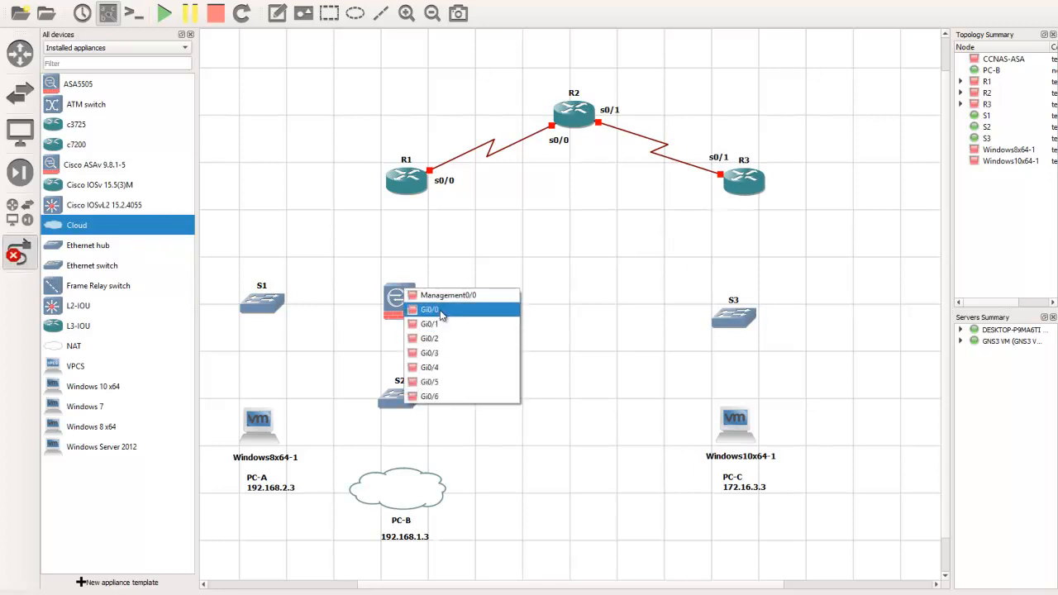
{"action": "left_click", "coordinate": [440, 312]}
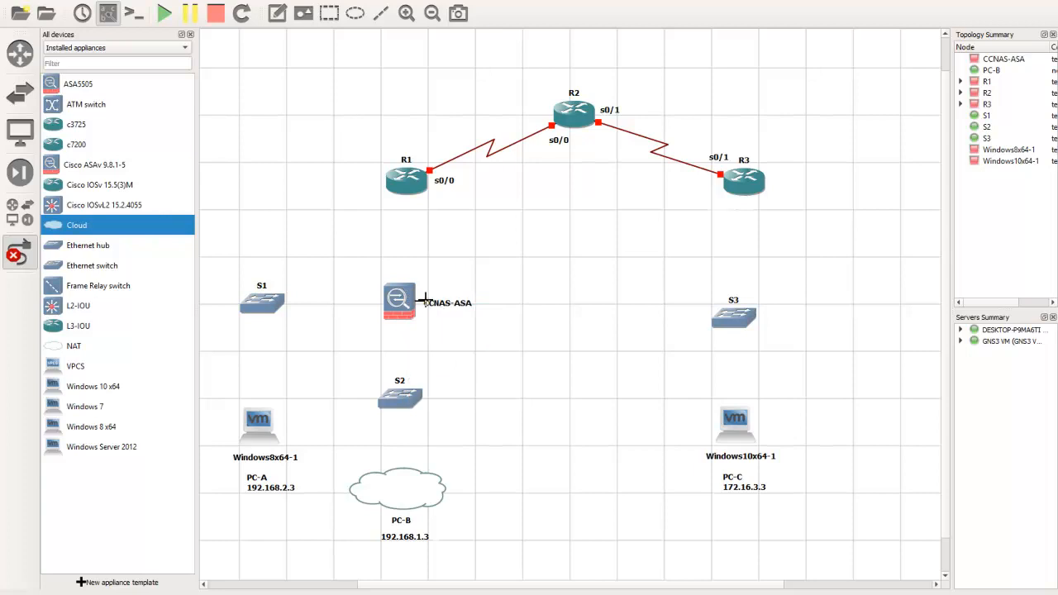
{"action": "left_click", "coordinate": [405, 193]}
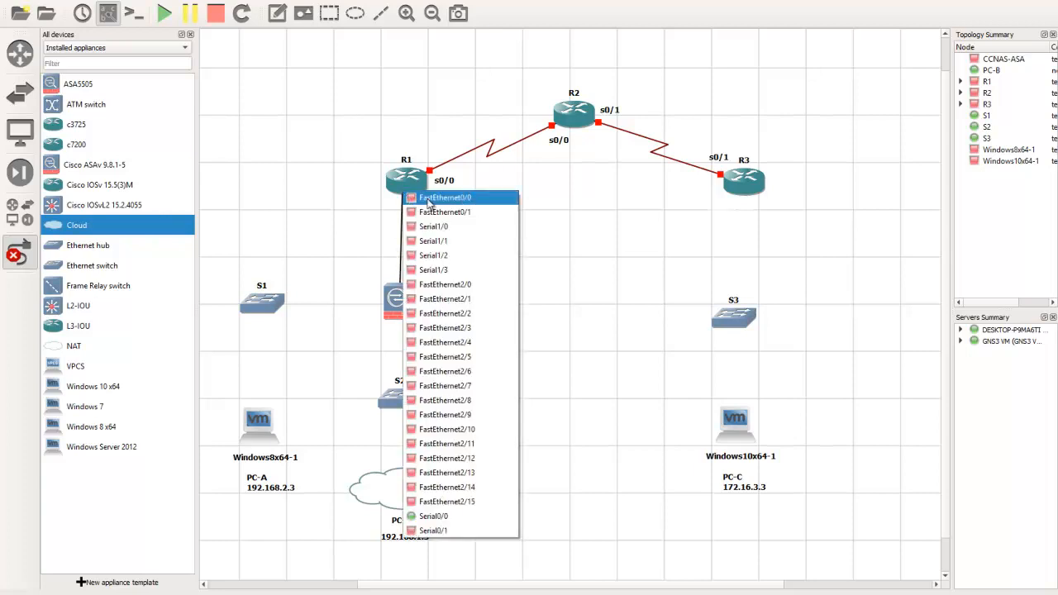
{"action": "left_click", "coordinate": [436, 198]}
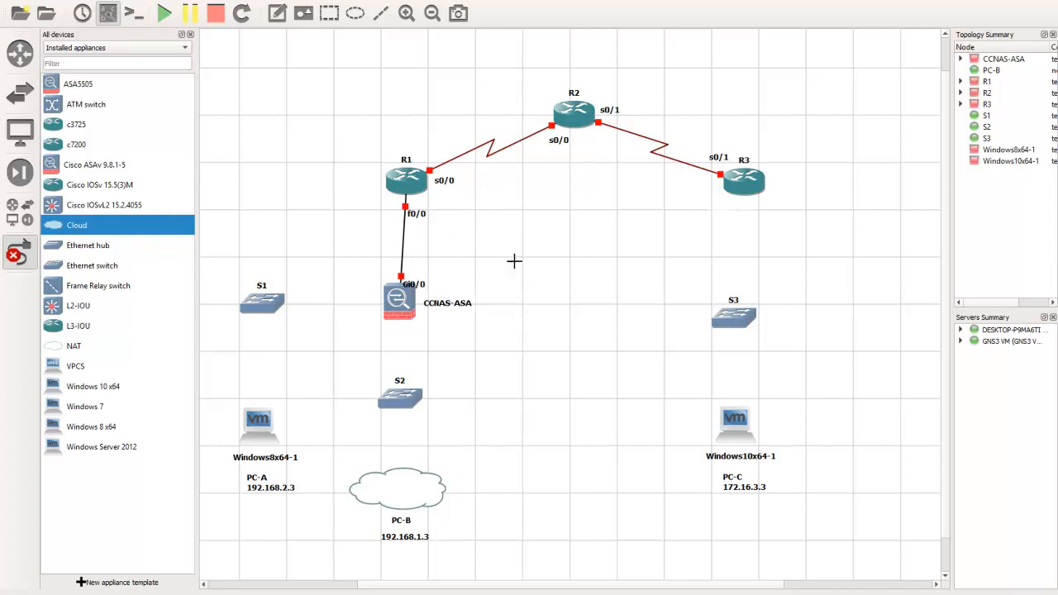
{"action": "left_click", "coordinate": [33, 246]}
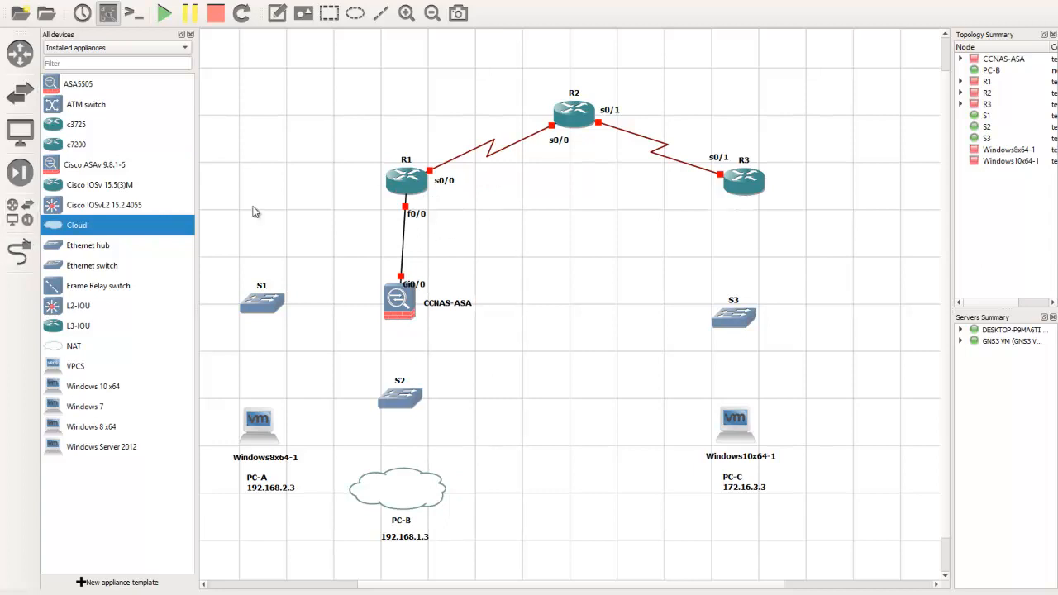
{"action": "left_click_drag", "start_coordinate": [404, 180], "coordinate": [395, 180]}
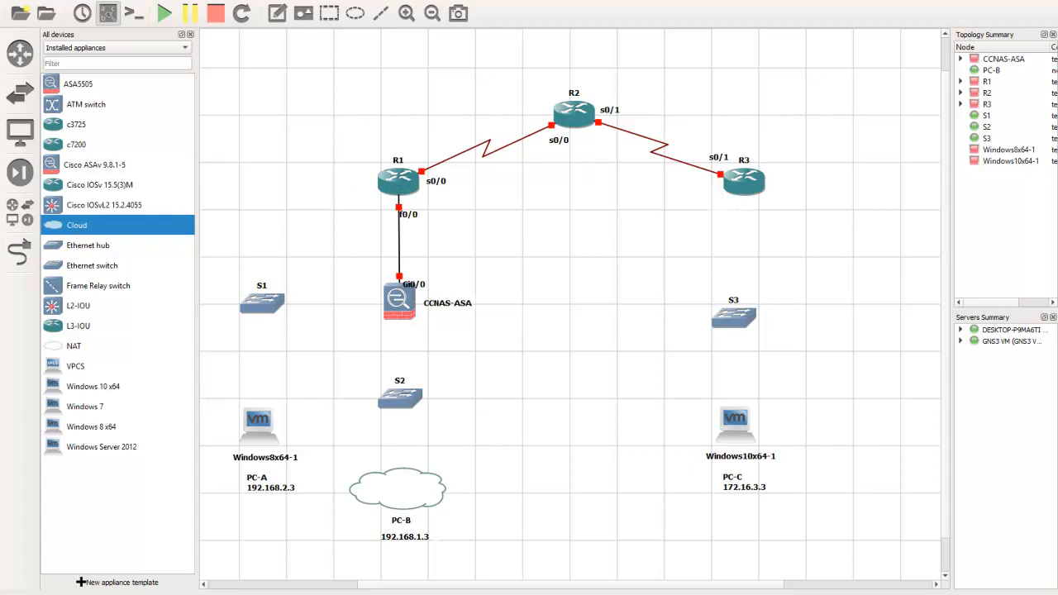
Link Gi0/2 on CCNAS-ASA to Ethernet0 on switch S1
{"action": "left_click", "coordinate": [18, 255]}
{"action": "left_click", "coordinate": [397, 298]}
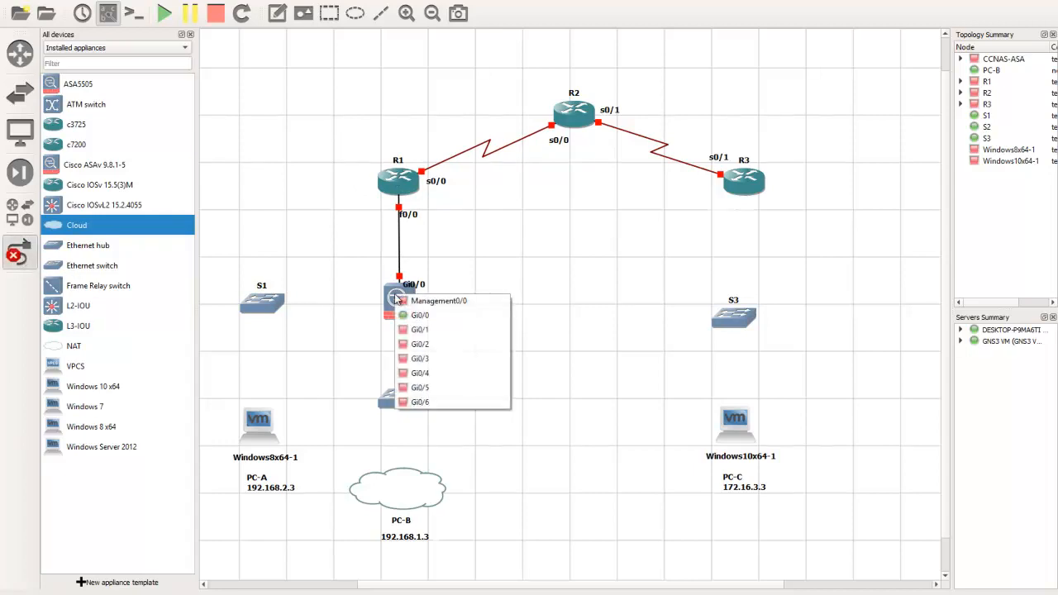
{"action": "left_click", "coordinate": [431, 344]}
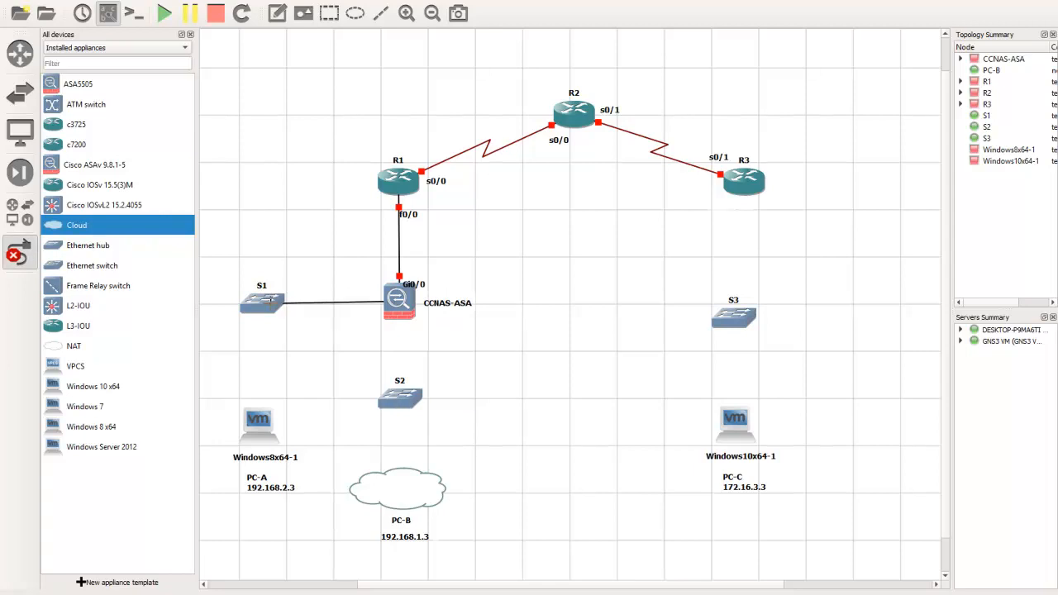
{"action": "left_click", "coordinate": [275, 308]}
{"action": "left_click", "coordinate": [300, 311]}
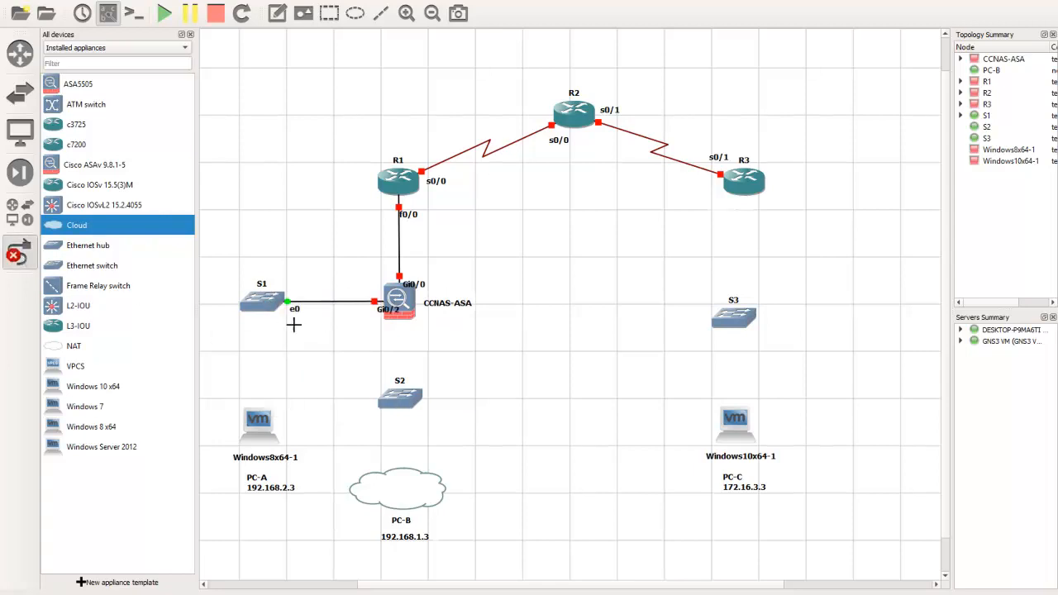
Link Ethernet1 on S1 to Ethernet0 on Windows8x64-1, and align the VM directly beneath the switch
{"action": "left_click", "coordinate": [264, 303]}
{"action": "left_click", "coordinate": [285, 325]}
{"action": "left_click", "coordinate": [263, 420]}
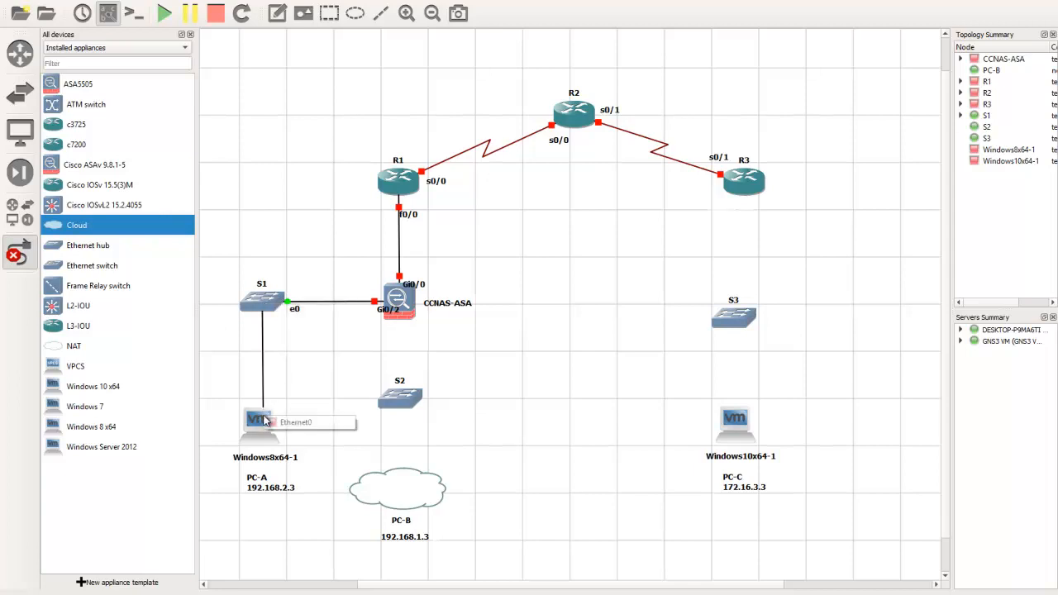
{"action": "left_click", "coordinate": [310, 427]}
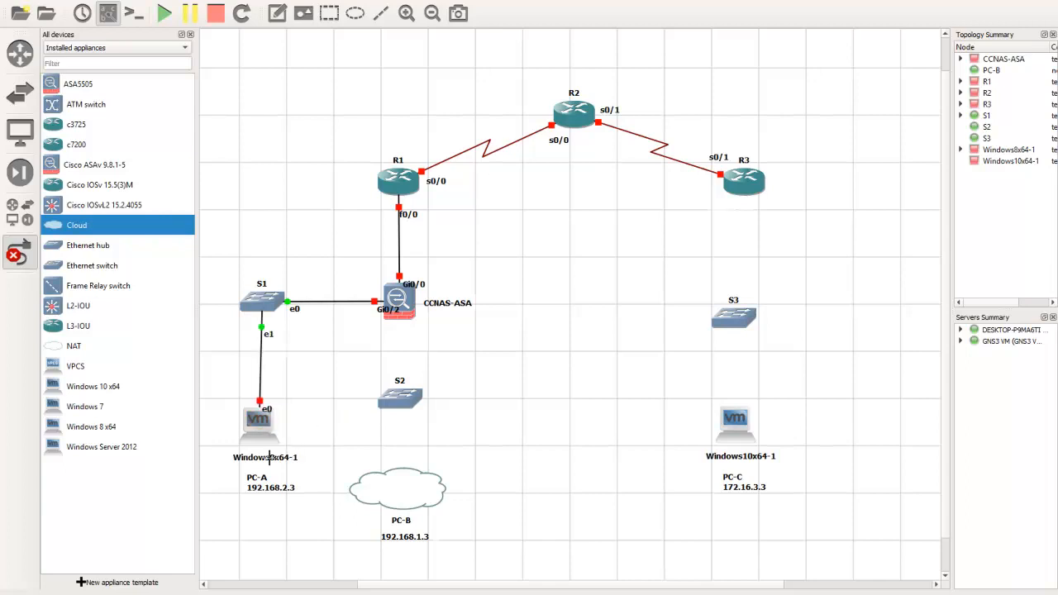
{"action": "left_click", "coordinate": [24, 248]}
{"action": "left_click_drag", "start_coordinate": [259, 423], "coordinate": [261, 423]}
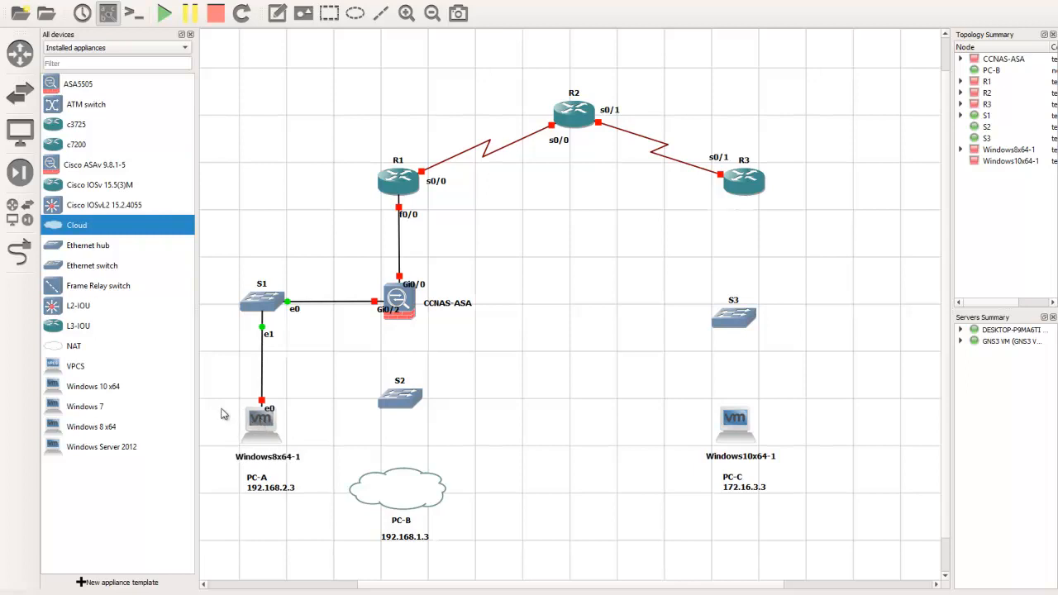
Link Gi0/1 on CCNAS-ASA to Ethernet0 on switch S2
{"action": "left_click", "coordinate": [18, 253]}
{"action": "left_click", "coordinate": [396, 304]}
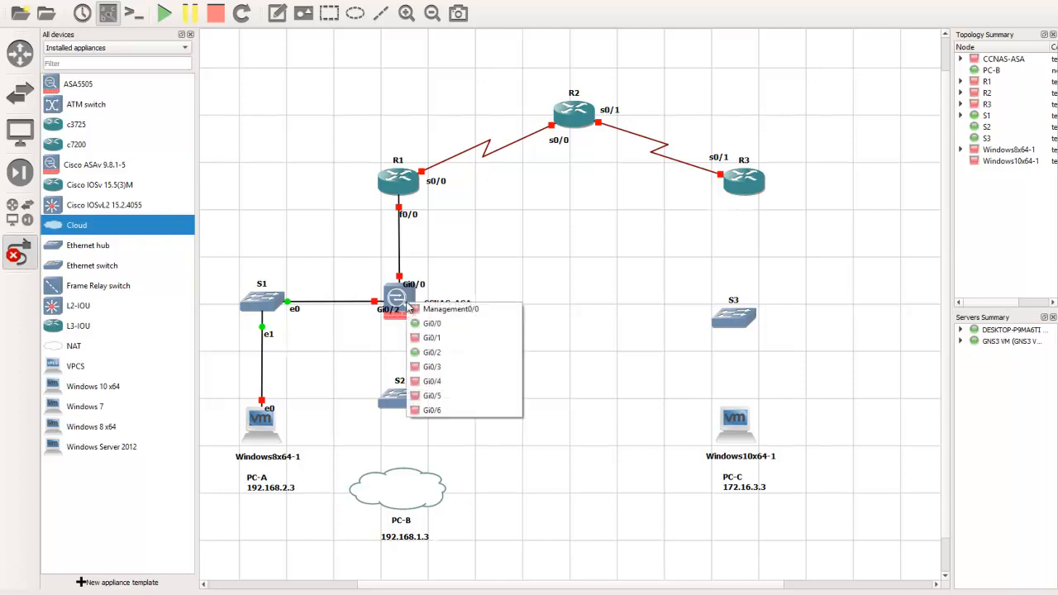
{"action": "left_click", "coordinate": [433, 351]}
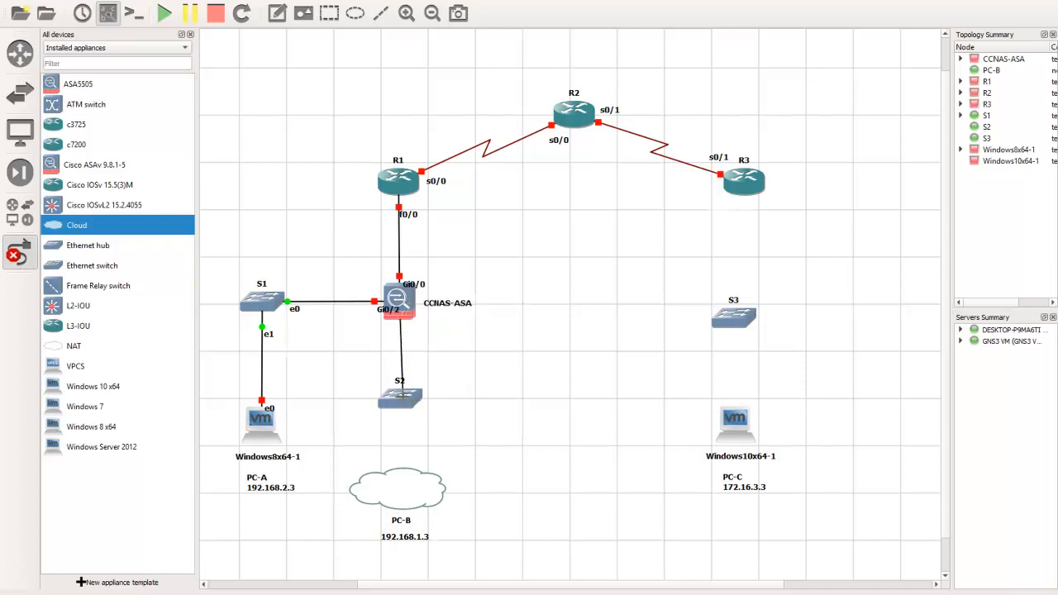
{"action": "left_click", "coordinate": [415, 406]}
{"action": "left_click", "coordinate": [443, 408]}
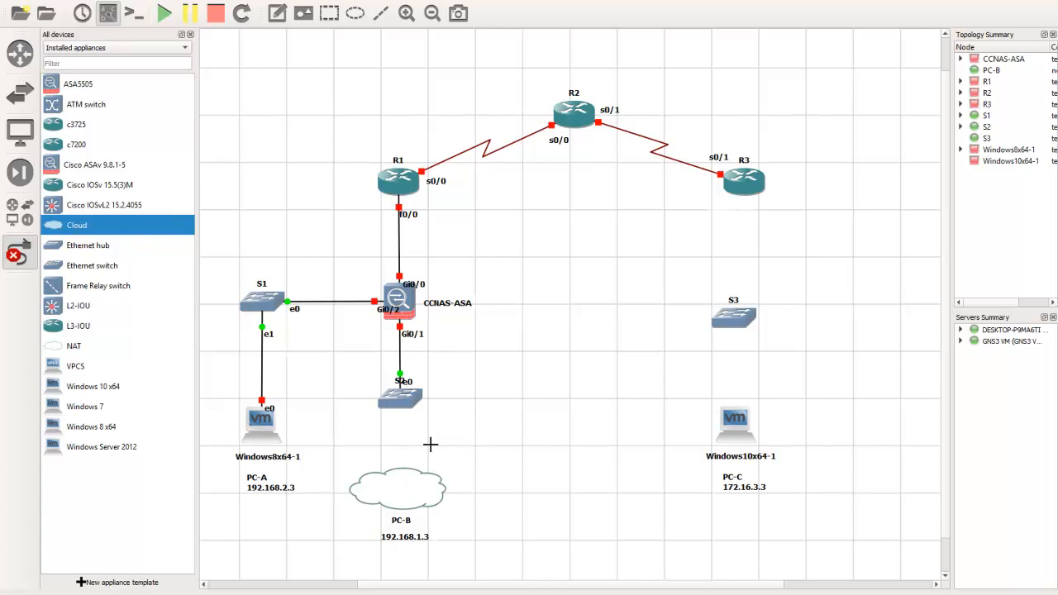
Start a link from Ethernet1 on switch S2 to the PC-B cloud, bringing up the cloud's interface choices
{"action": "left_click", "coordinate": [401, 399]}
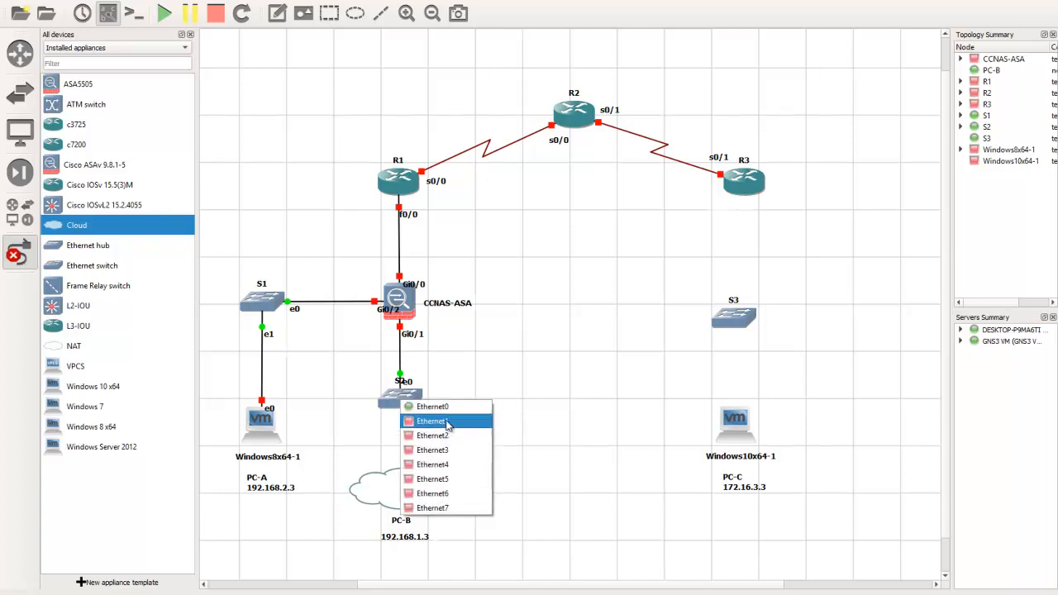
{"action": "left_click", "coordinate": [444, 422]}
{"action": "left_click", "coordinate": [403, 488]}
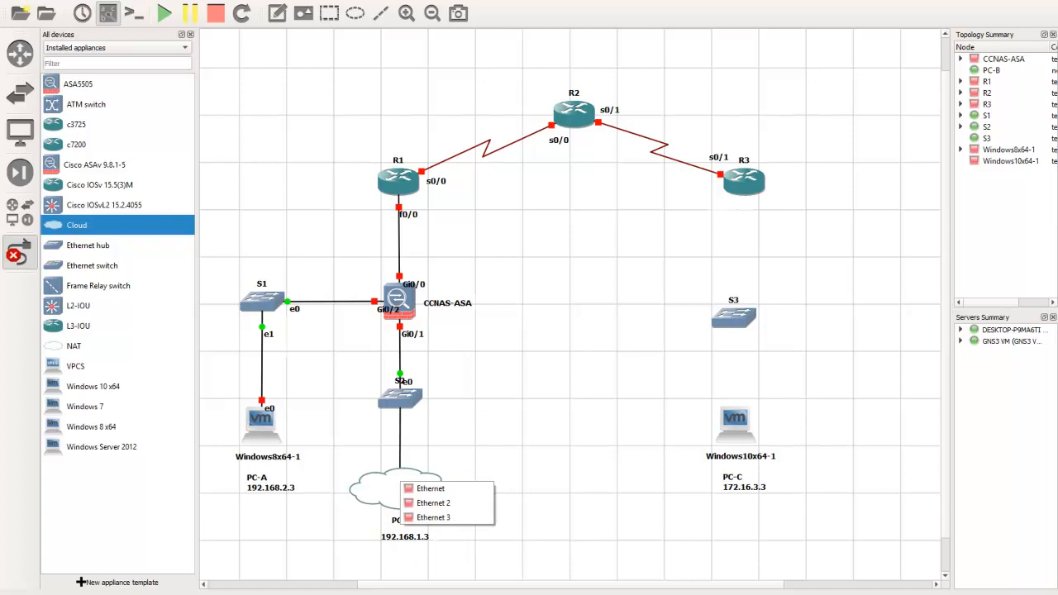
Examine the host's network connections to see which adapters Ethernet, Ethernet 2 and Ethernet 3 stand for
{"action": "left_click", "coordinate": [997, 593]}
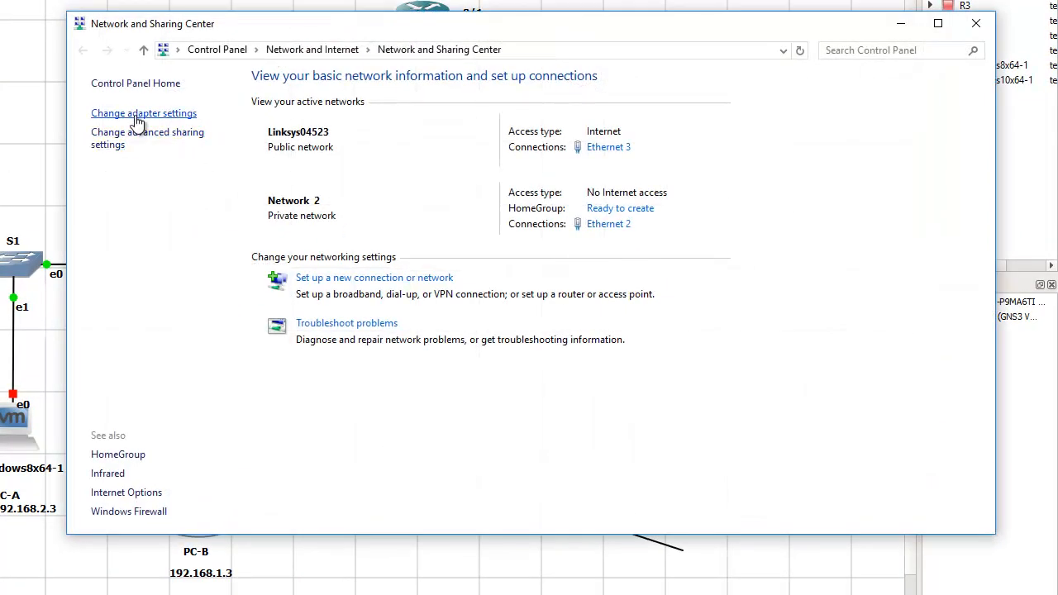
{"action": "left_click", "coordinate": [149, 115]}
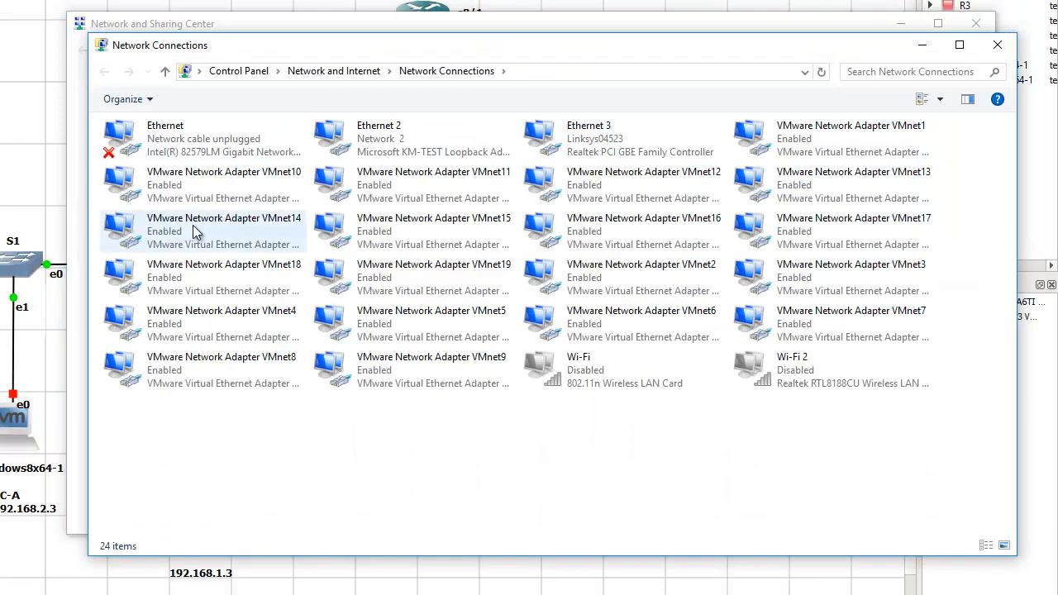
{"action": "left_click", "coordinate": [177, 147]}
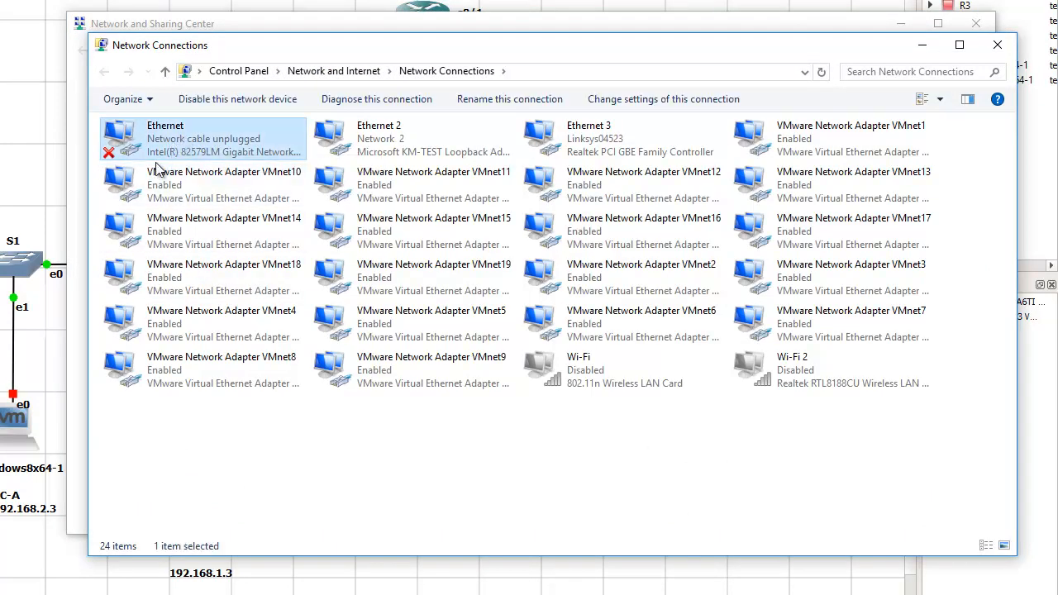
{"action": "left_click", "coordinate": [414, 147]}
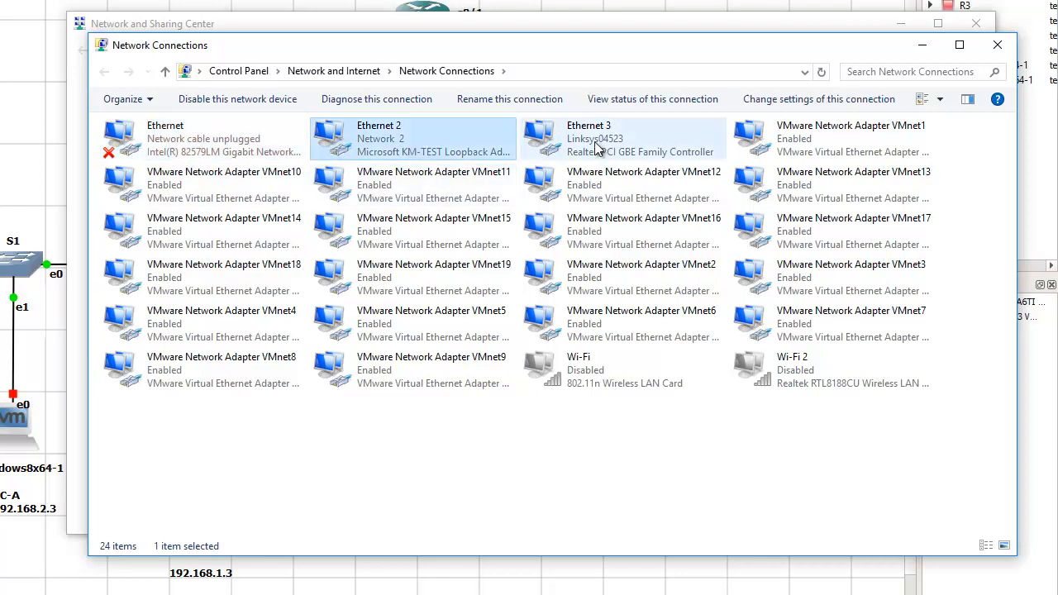
{"action": "left_click", "coordinate": [635, 132]}
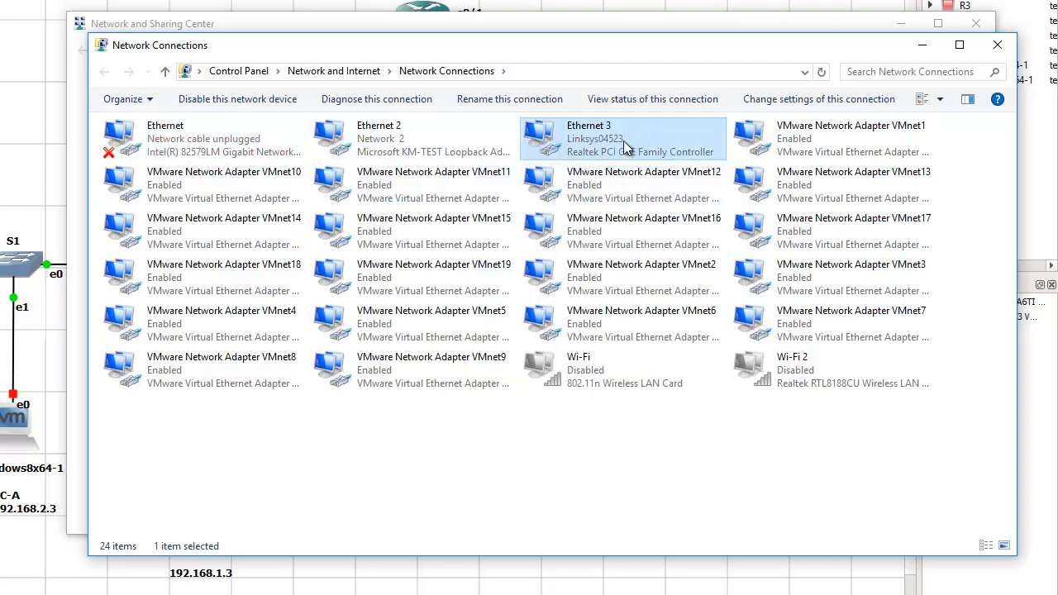
{"action": "left_click", "coordinate": [175, 136]}
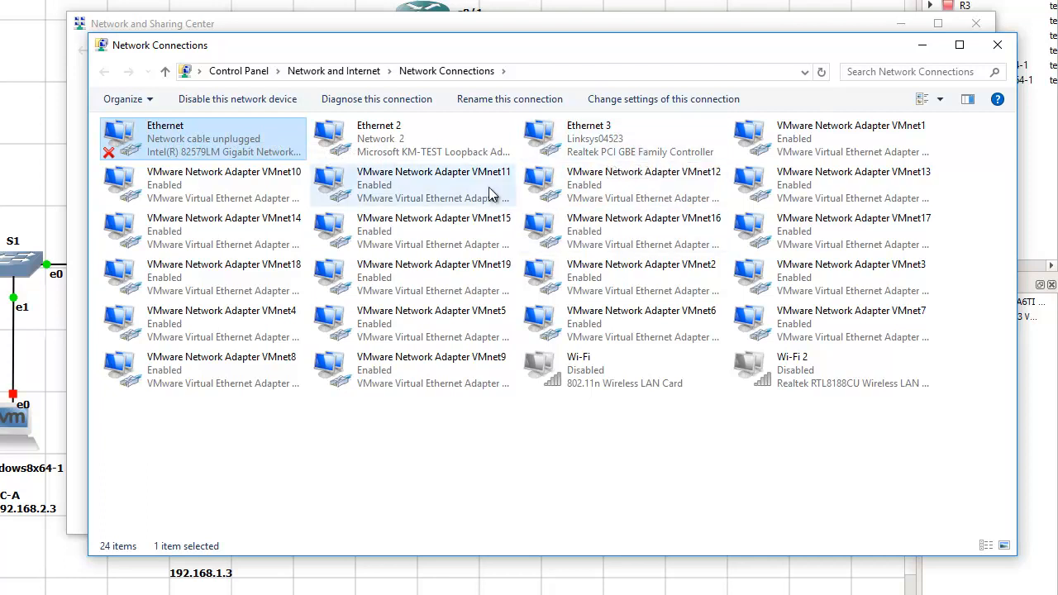
{"action": "left_click", "coordinate": [415, 157]}
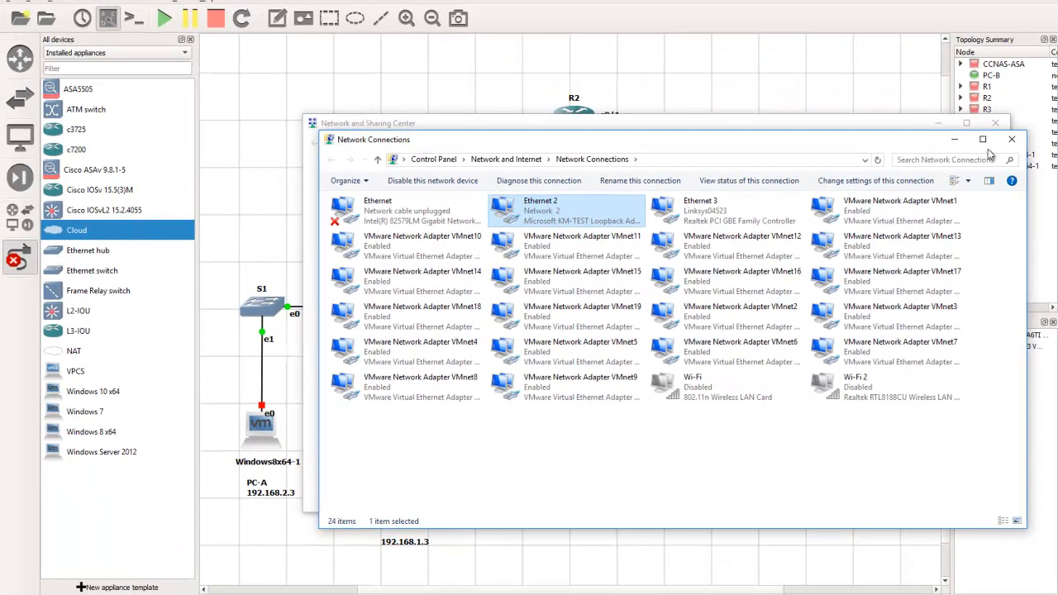
{"action": "left_click", "coordinate": [1012, 138]}
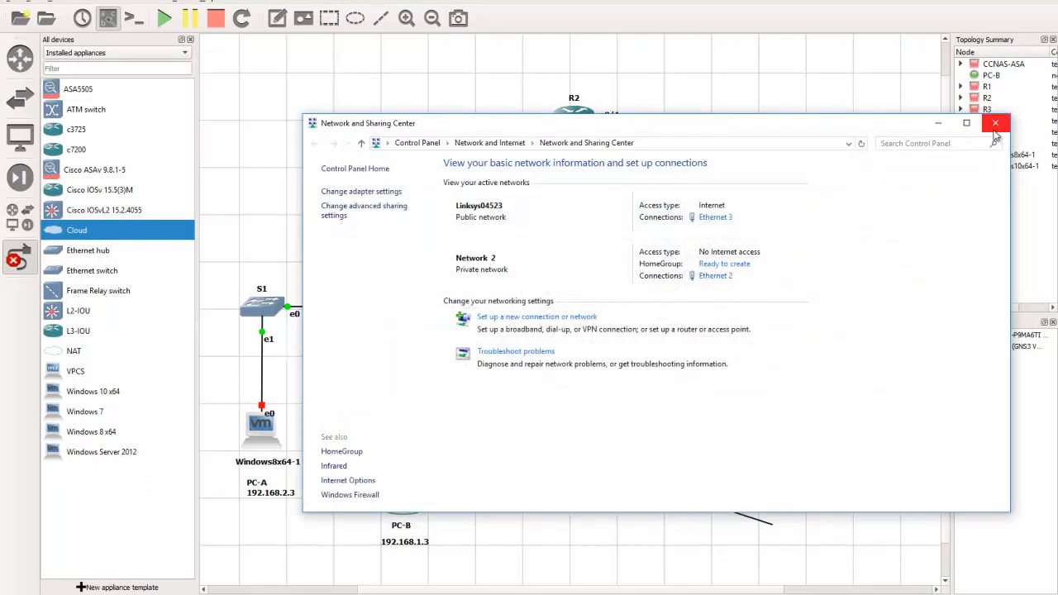
{"action": "left_click", "coordinate": [994, 128]}
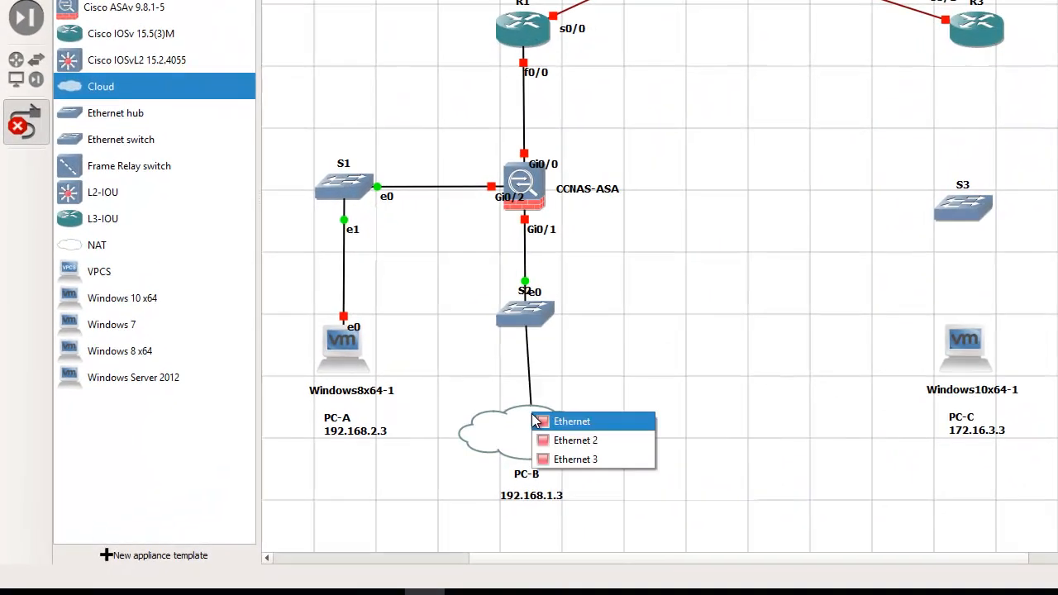
Attach the S2 link to the cloud's Ethernet 2 interface, align the cloud beneath S2, and place the interface label beside the link
{"action": "left_click", "coordinate": [585, 443]}
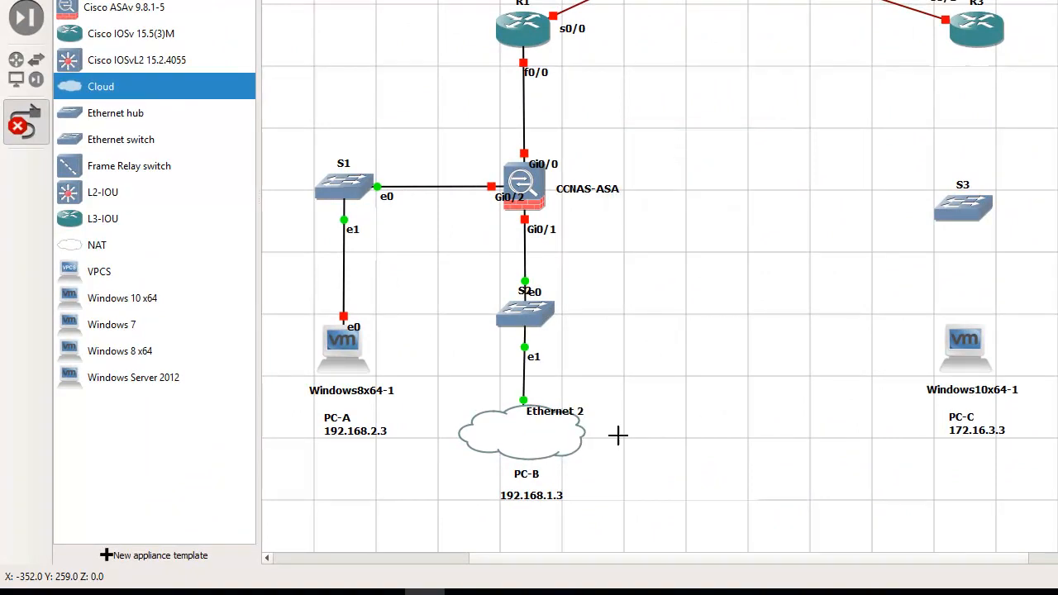
{"action": "left_click", "coordinate": [25, 123]}
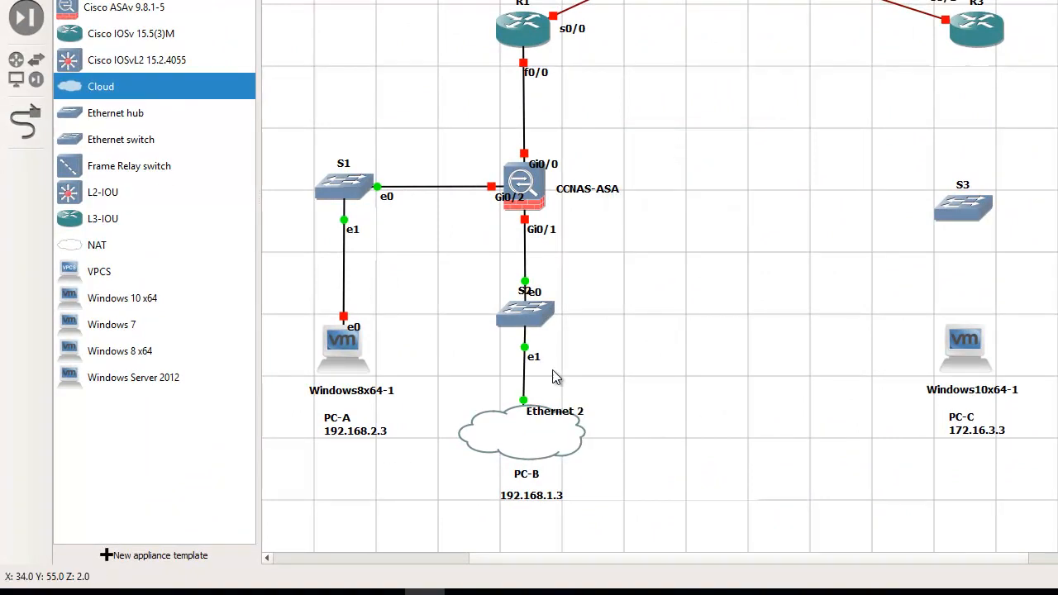
{"action": "left_click_drag", "start_coordinate": [542, 428], "coordinate": [547, 427]}
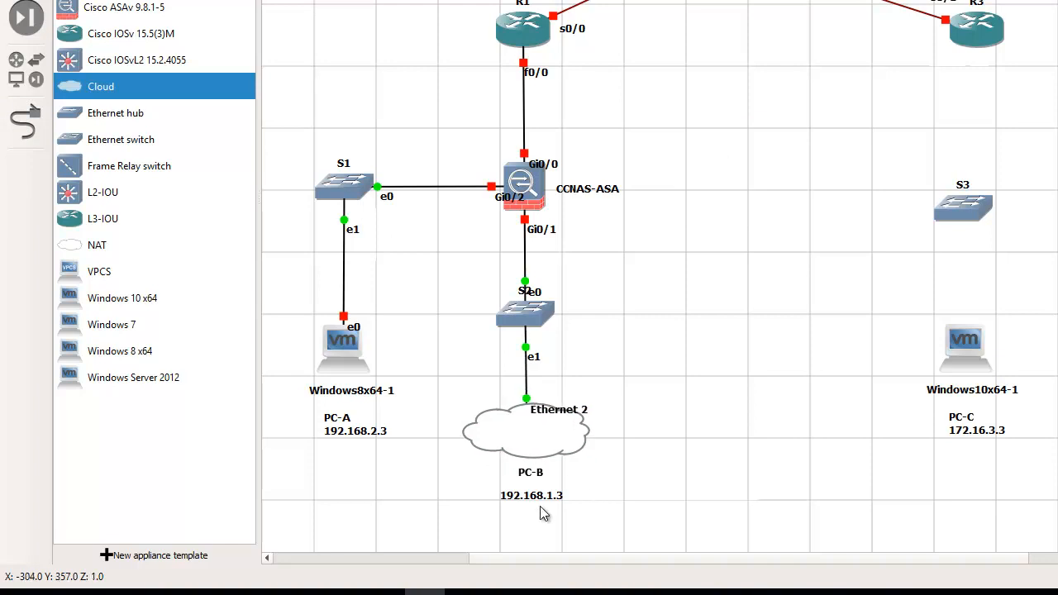
{"action": "left_click", "coordinate": [562, 412]}
{"action": "left_click_drag", "start_coordinate": [562, 413], "coordinate": [570, 399]}
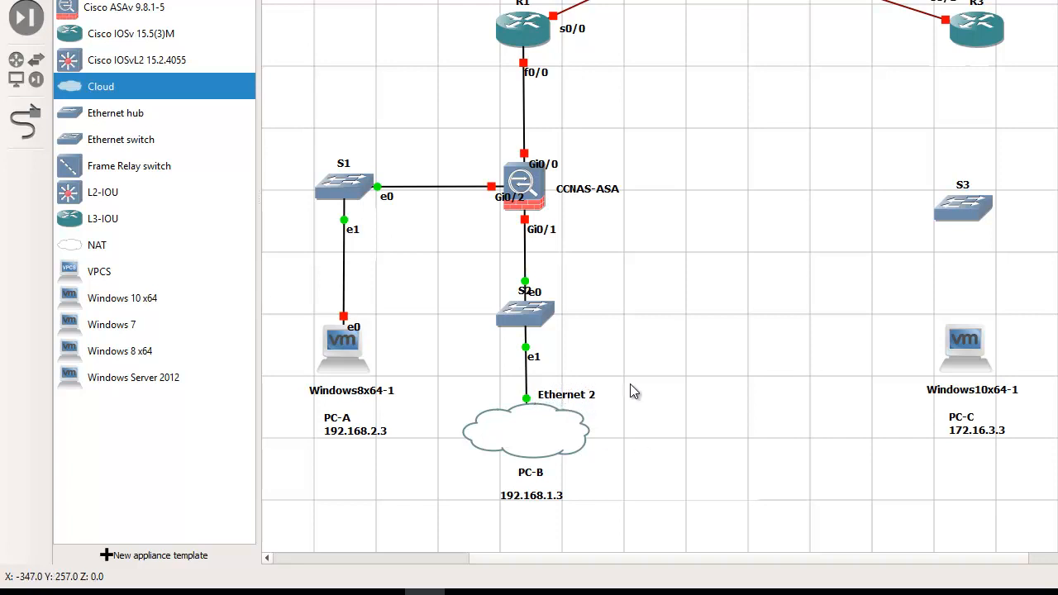
Change the symbol of the PC-B cloud node to computer
{"action": "right_click", "coordinate": [553, 424]}
{"action": "right_click", "coordinate": [534, 423]}
{"action": "right_click", "coordinate": [538, 412]}
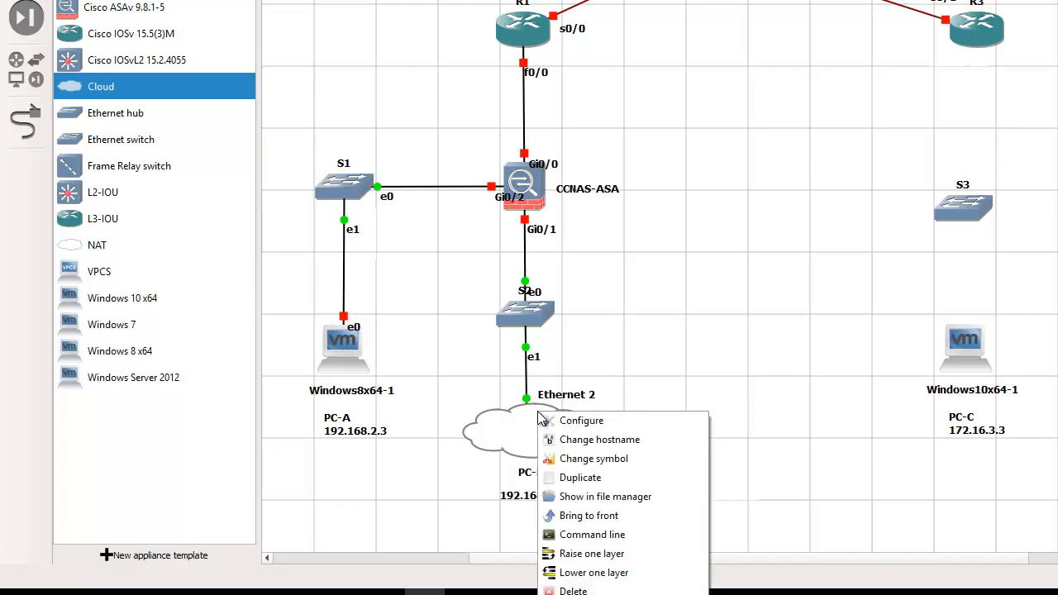
{"action": "left_click", "coordinate": [620, 458]}
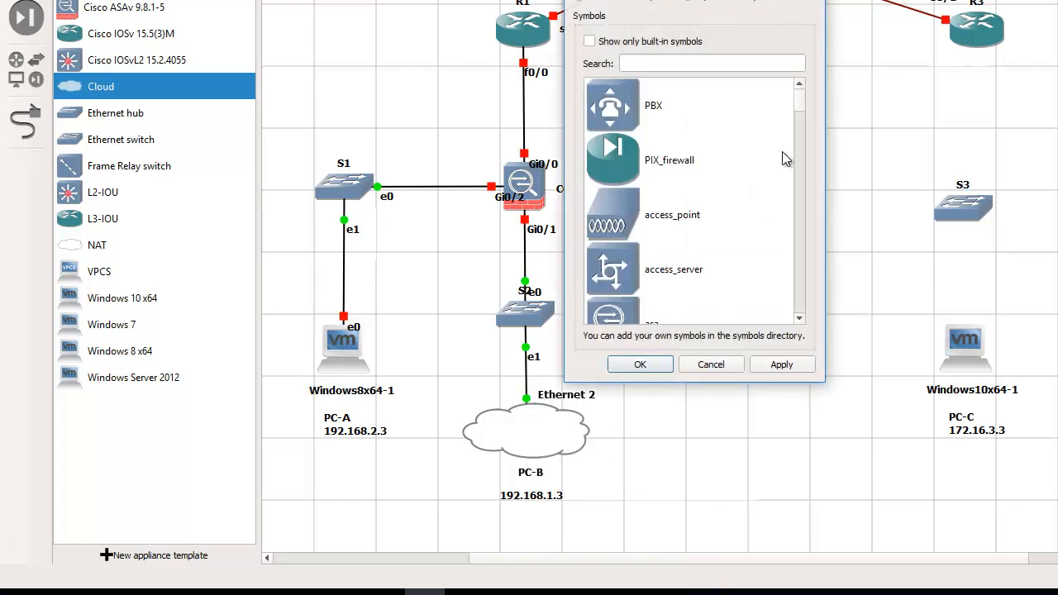
{"action": "left_click_drag", "start_coordinate": [802, 93], "coordinate": [805, 131]}
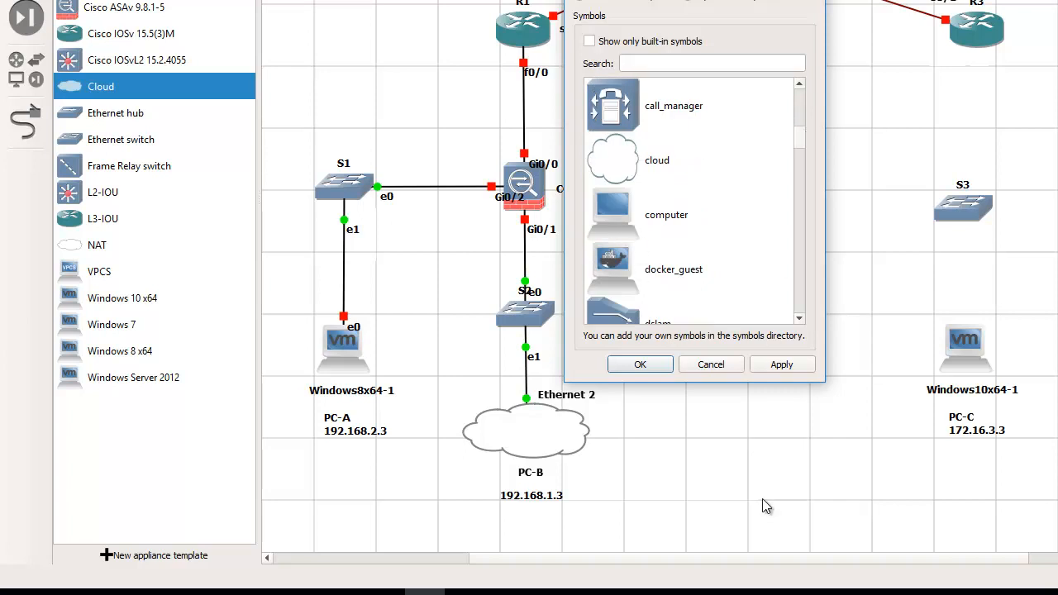
{"action": "left_click", "coordinate": [636, 214]}
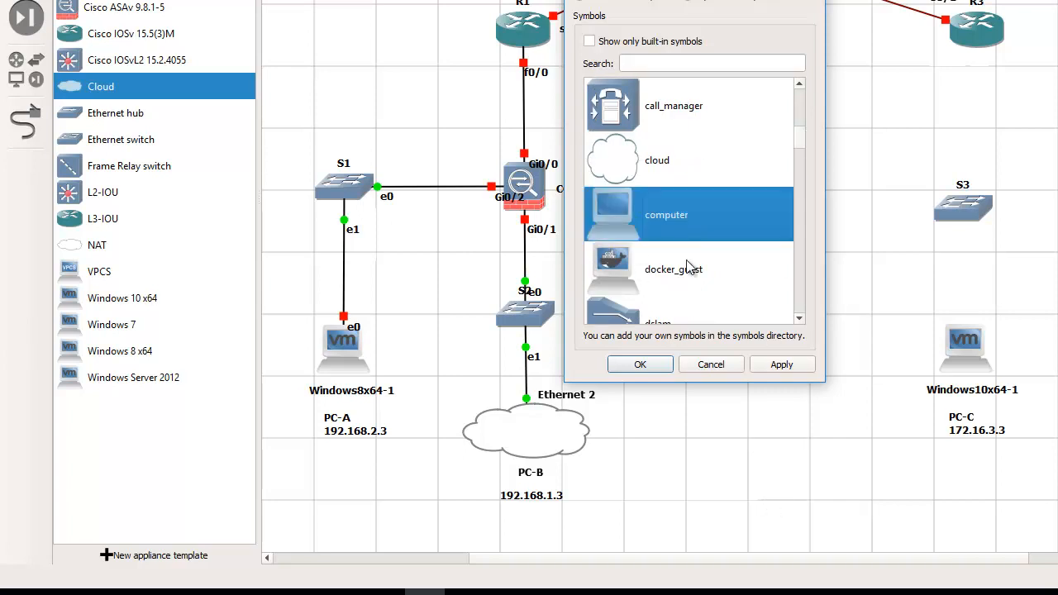
{"action": "left_click", "coordinate": [638, 365]}
Align PC-B directly beneath S2 and move its name, IP address and Ethernet 2 labels close to the node
{"action": "left_click_drag", "start_coordinate": [485, 420], "coordinate": [524, 421]}
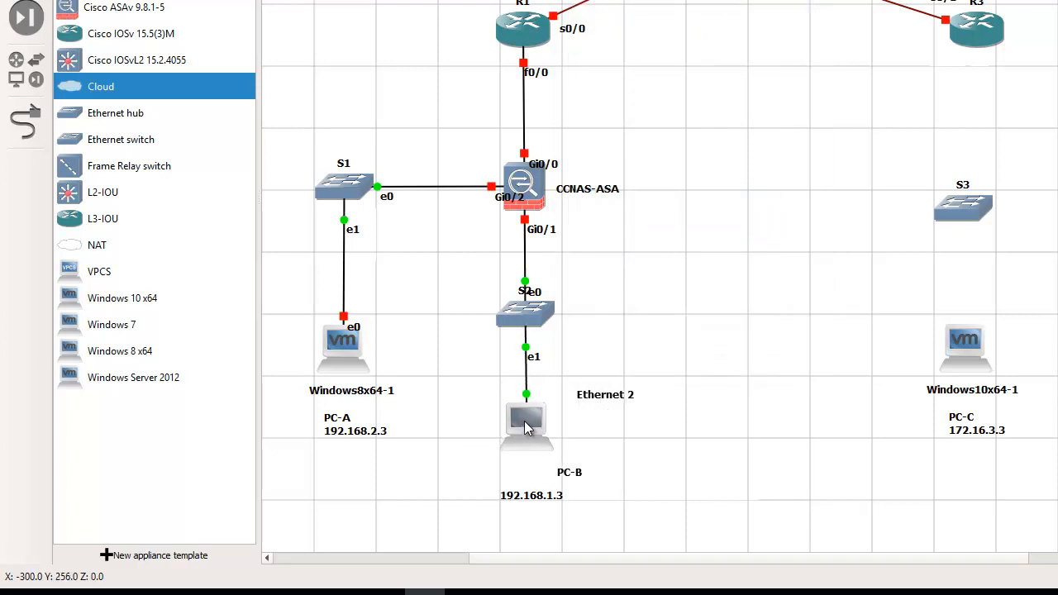
{"action": "left_click_drag", "start_coordinate": [603, 392], "coordinate": [569, 395]}
{"action": "left_click_drag", "start_coordinate": [571, 472], "coordinate": [537, 484]}
{"action": "left_click", "coordinate": [626, 456]}
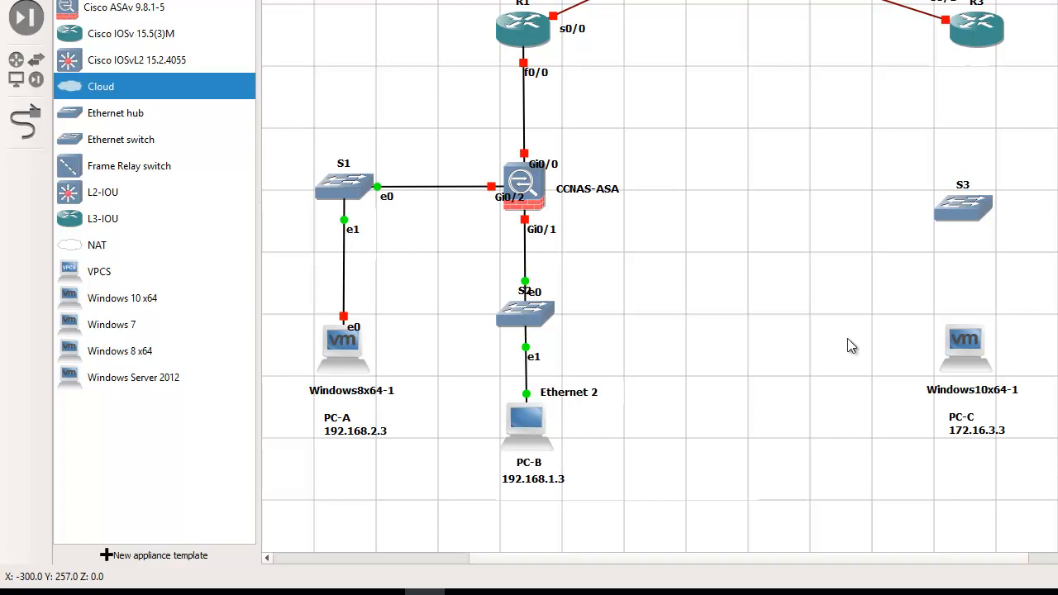
Link FastEthernet0/0 on R3 to Ethernet0 on switch S3, and align S3 directly beneath the router
{"action": "left_click", "coordinate": [25, 122]}
{"action": "left_click", "coordinate": [981, 35]}
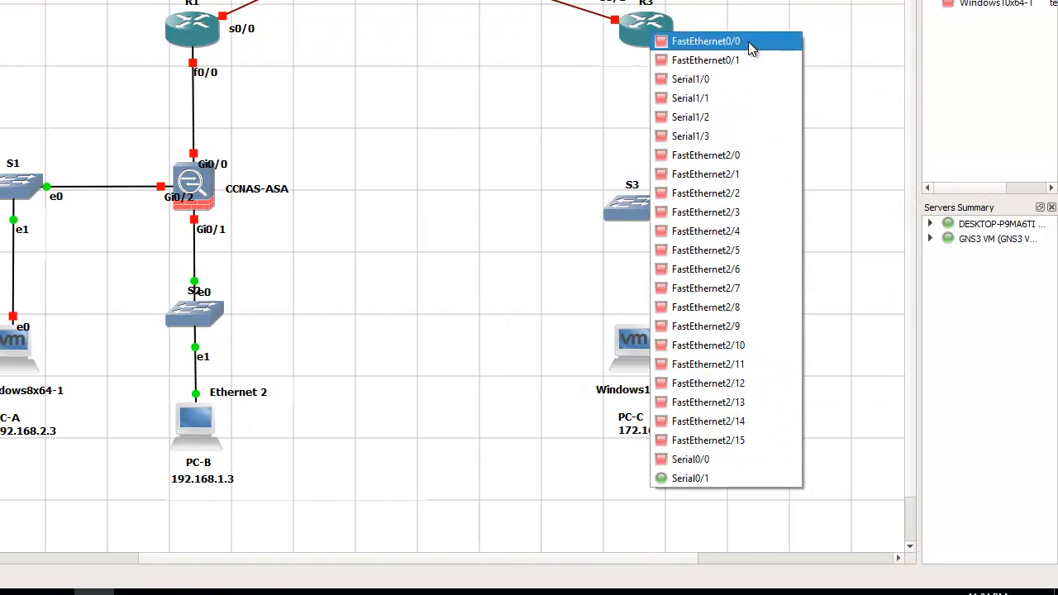
{"action": "left_click", "coordinate": [748, 42]}
{"action": "left_click", "coordinate": [646, 203]}
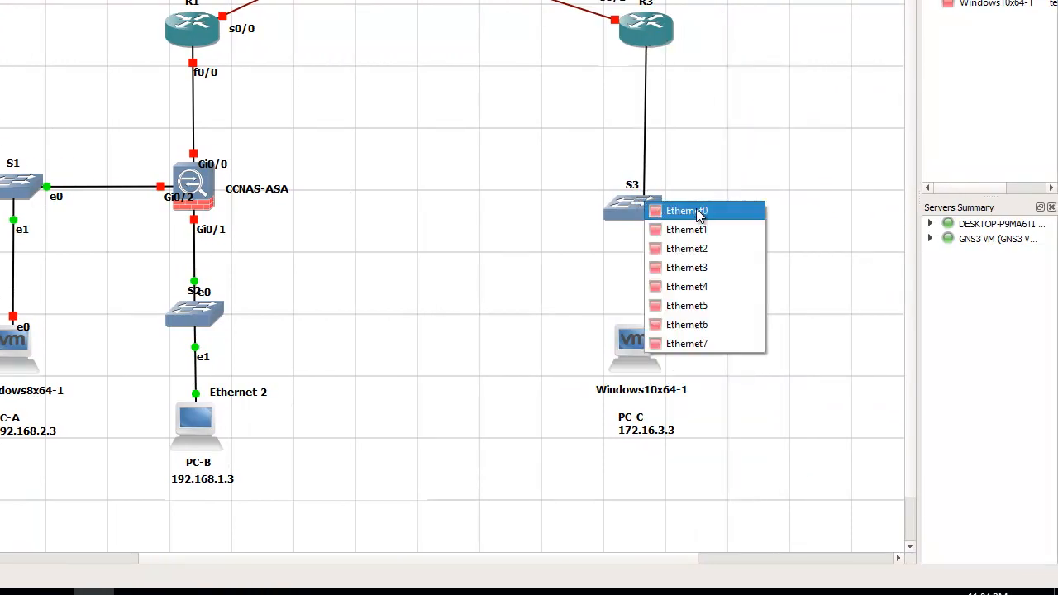
{"action": "left_click", "coordinate": [687, 211]}
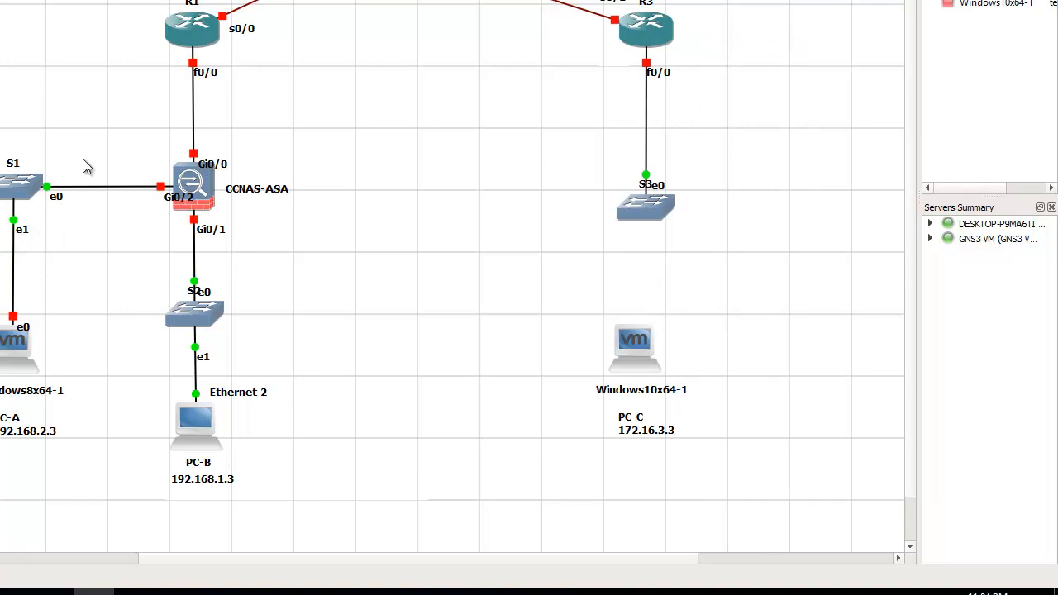
Link Ethernet1 on S3 to Ethernet0 on Windows10x64-1, and align the VM beneath the switch
{"action": "left_click", "coordinate": [669, 213]}
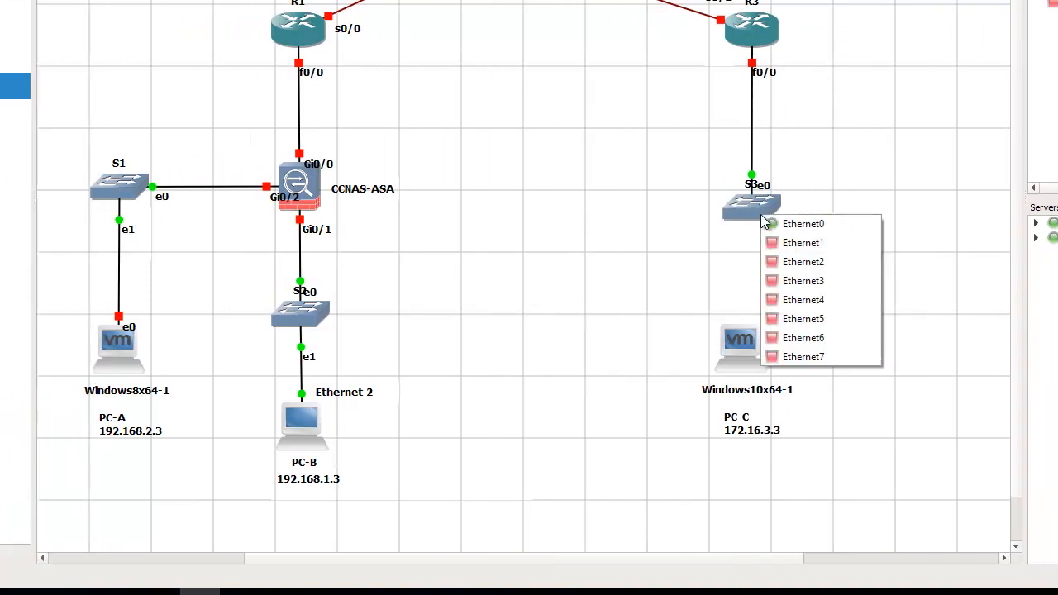
{"action": "left_click", "coordinate": [692, 240]}
{"action": "left_click", "coordinate": [975, 338]}
{"action": "left_click", "coordinate": [1010, 349]}
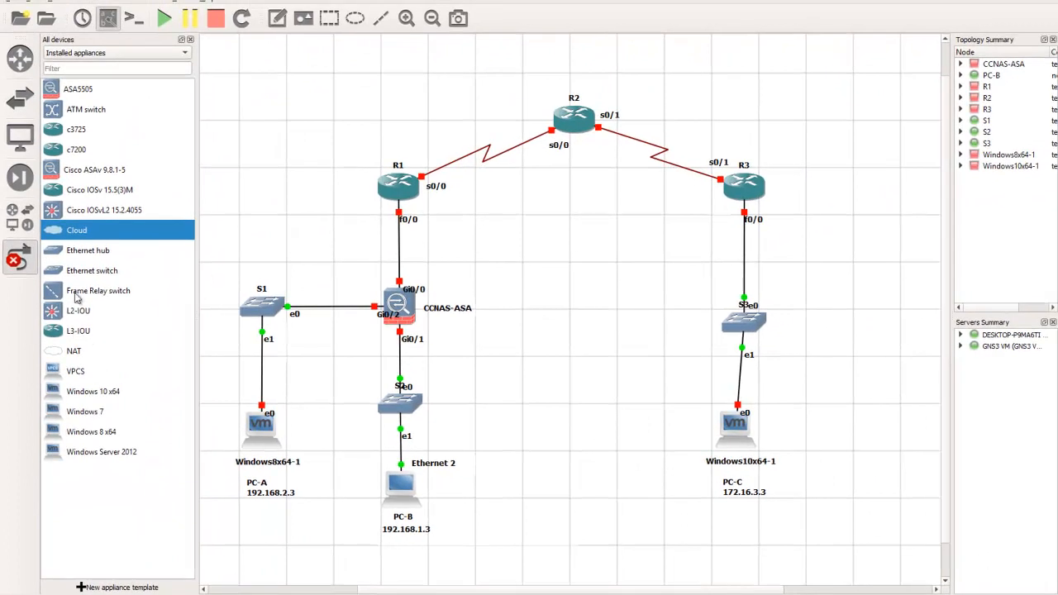
{"action": "left_click", "coordinate": [35, 250]}
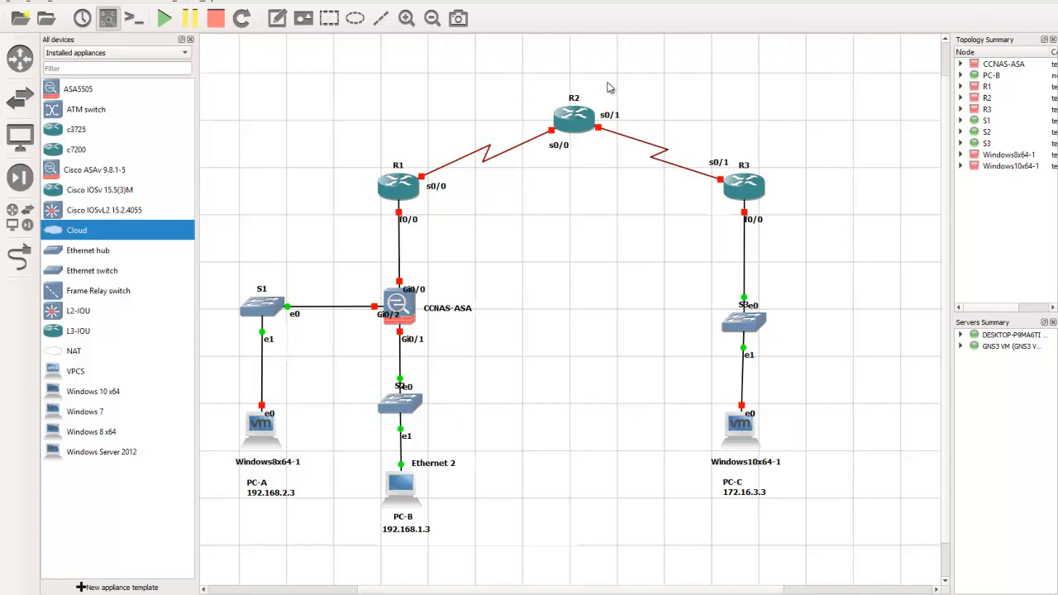
Add the note 209.165.200.224/29 beside the link between R1 and CCNAS-ASA
{"action": "left_click", "coordinate": [277, 21]}
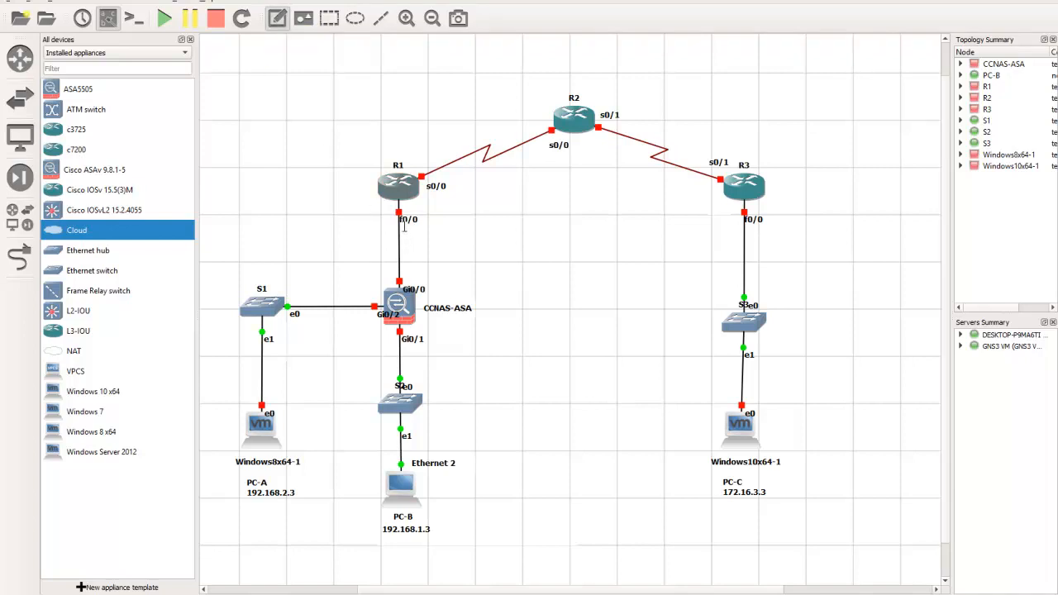
{"action": "key", "text": "Escape"}
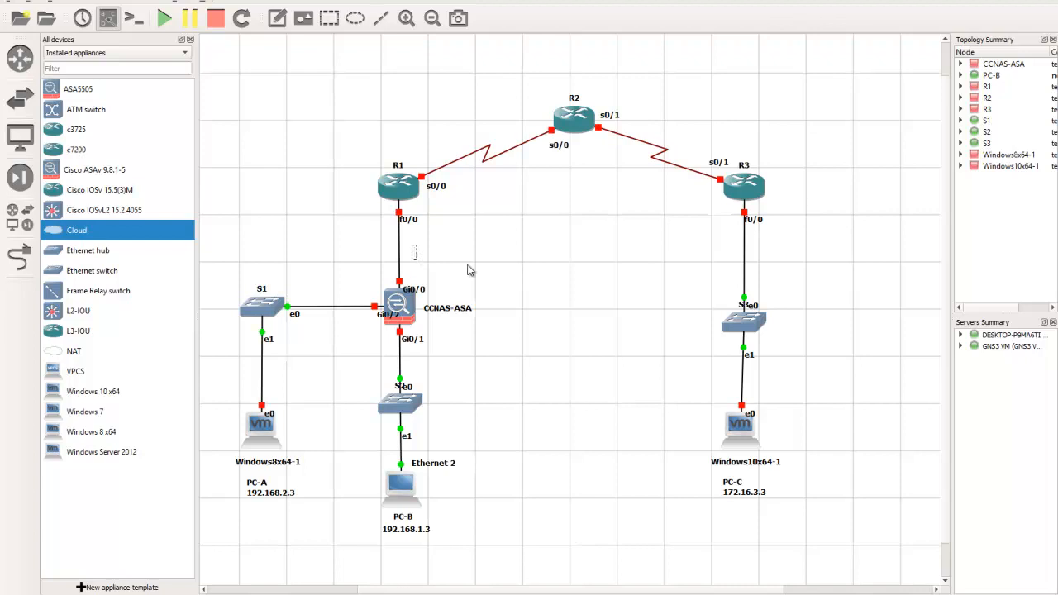
{"action": "type", "text": "209.165.200.224/"}
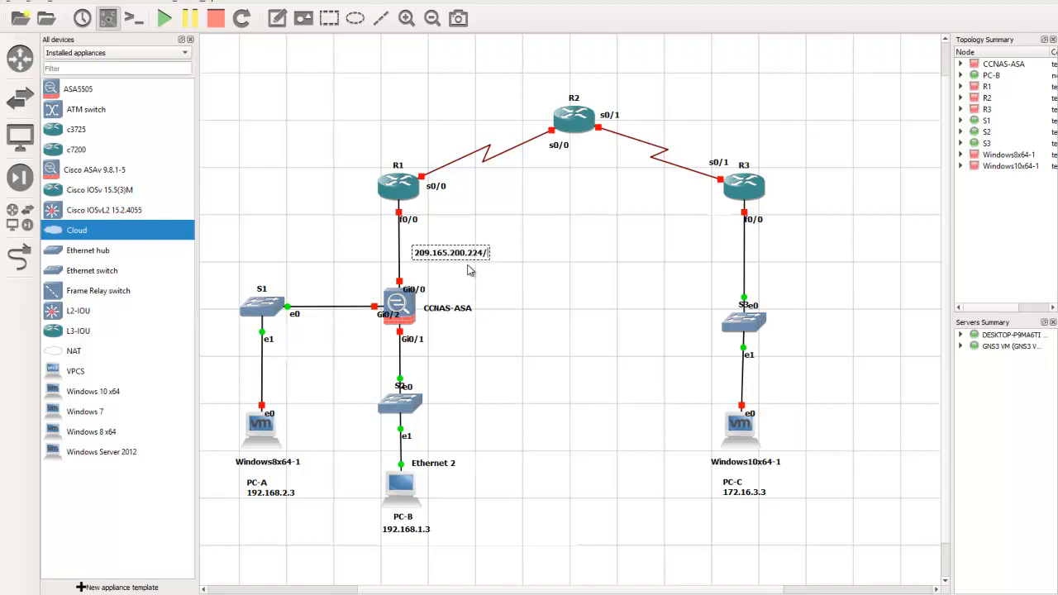
{"action": "type", "text": "29"}
{"action": "left_click_drag", "start_coordinate": [451, 256], "coordinate": [441, 251]}
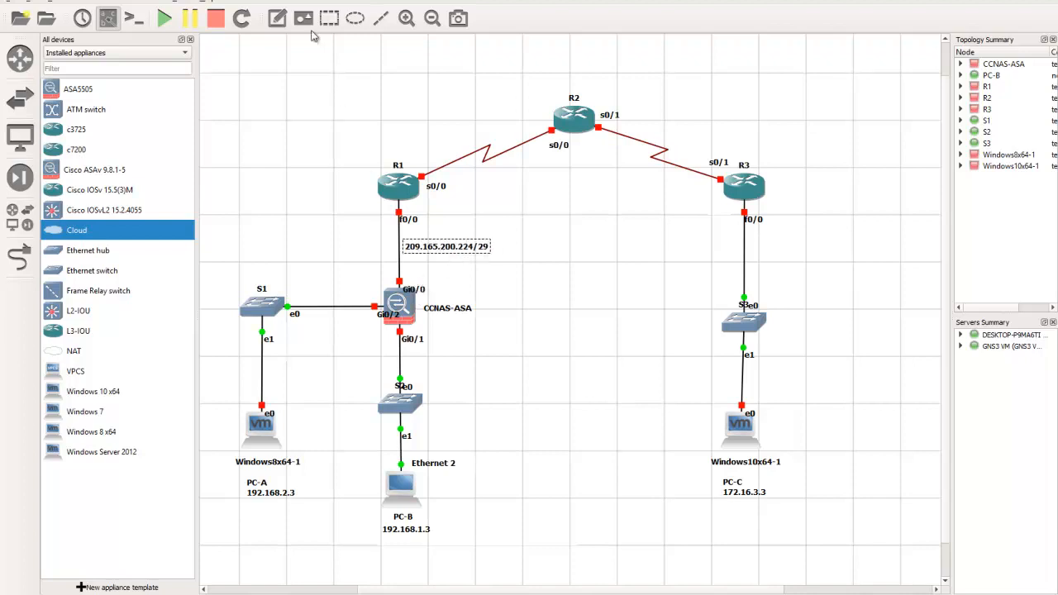
Add the host address notes .226 next to Gi0/0 on CCNAS-ASA and .225 next to f0/0 on R1
{"action": "left_click", "coordinate": [278, 18]}
{"action": "left_click", "coordinate": [411, 271]}
{"action": "type", "text": ".226"}
{"action": "left_click", "coordinate": [277, 18]}
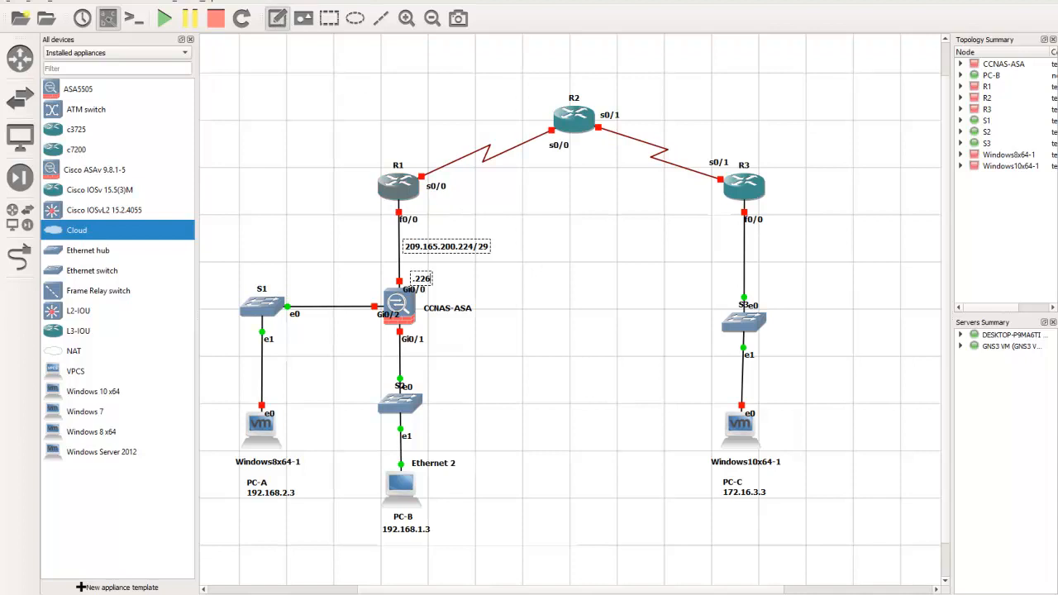
{"action": "left_click", "coordinate": [416, 206]}
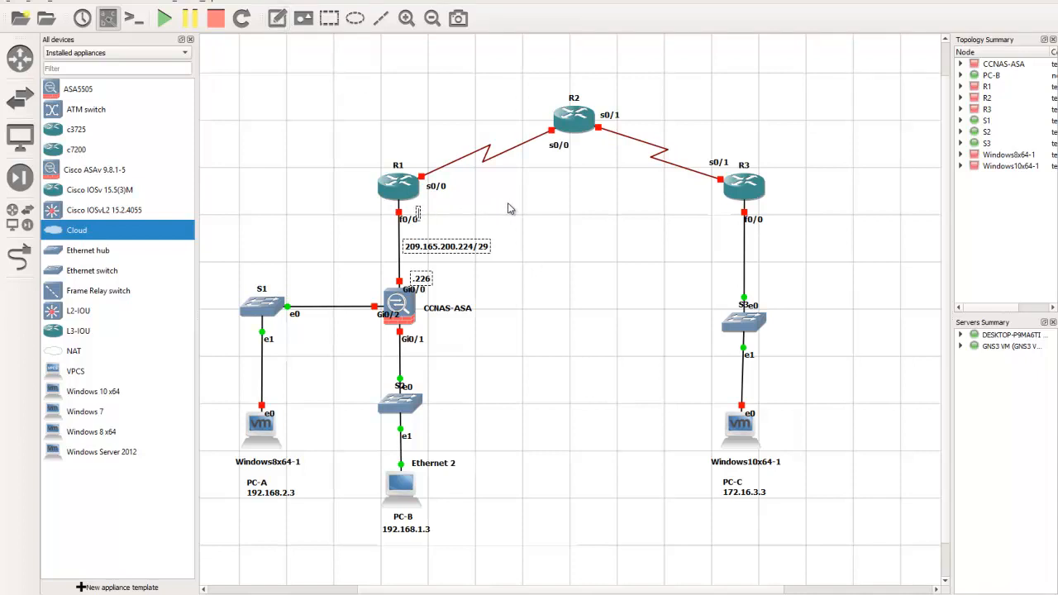
{"action": "type", "text": ".225"}
{"action": "left_click", "coordinate": [520, 190]}
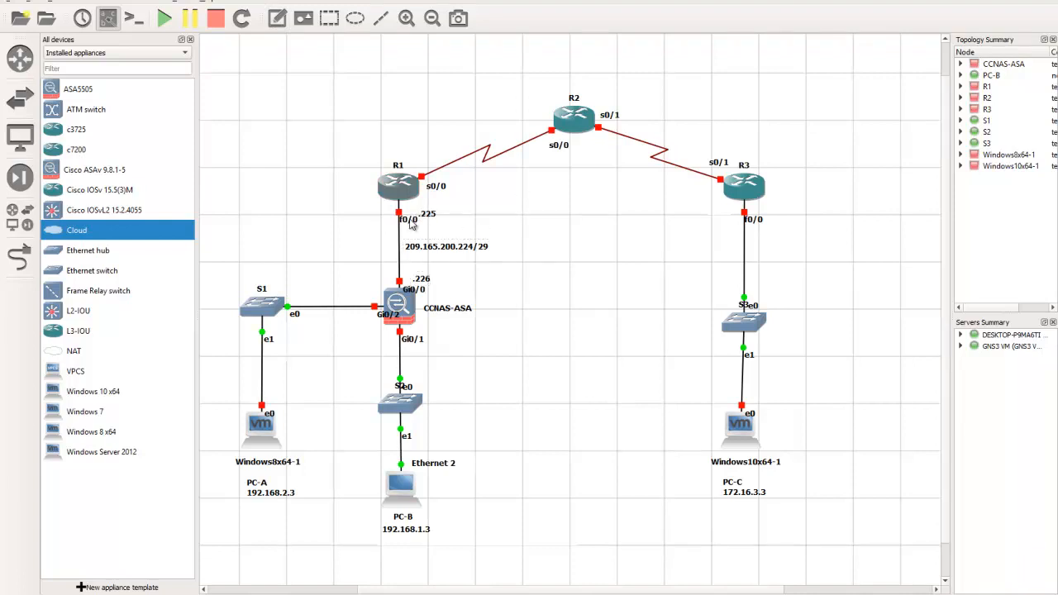
Arrange the R1–CCNAS-ASA link labels with f0/0 and Gi0/0 left of the line and .225 and .226 right of it
{"action": "mouse_move", "coordinate": [411, 223]}
{"action": "left_mouse_down"}
{"action": "mouse_move", "coordinate": [384, 214]}
{"action": "mouse_move", "coordinate": [425, 213]}
{"action": "left_mouse_up"}
{"action": "left_click", "coordinate": [430, 215]}
{"action": "left_click_drag", "start_coordinate": [405, 292], "coordinate": [369, 283]}
{"action": "left_click", "coordinate": [419, 281]}
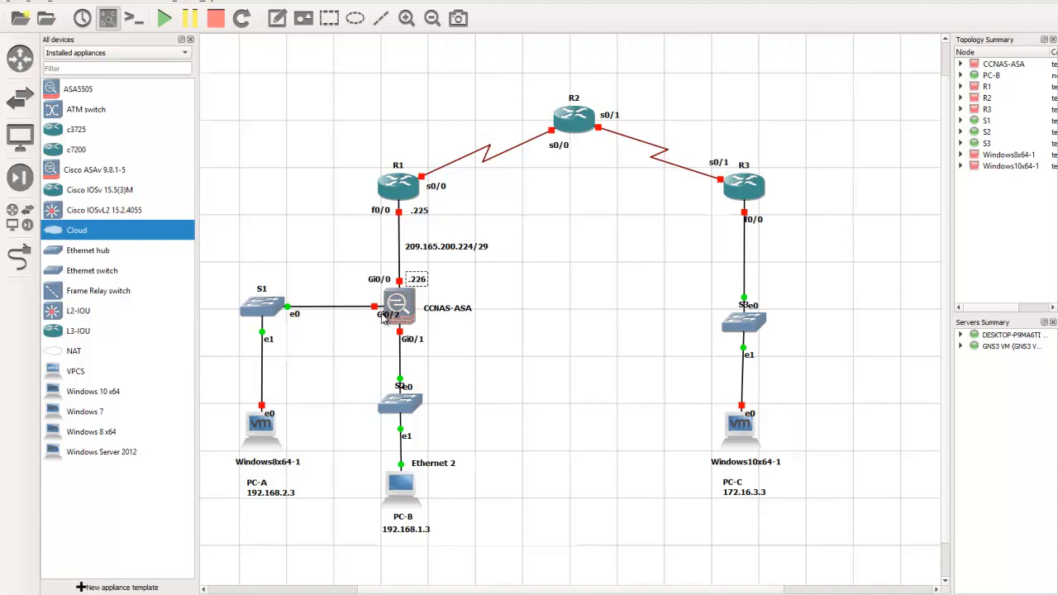
Move the Gi0/2 label above the S1–CCNAS-ASA link and add the two-line note DMZ Zone 192.168.2.0/24 below the link
{"action": "left_click_drag", "start_coordinate": [382, 318], "coordinate": [357, 300]}
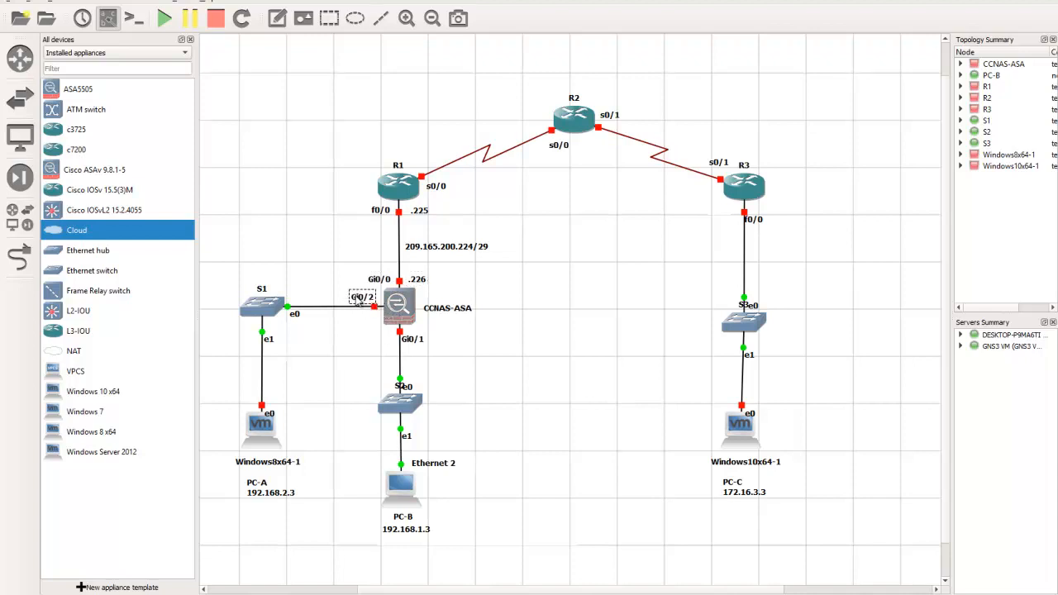
{"action": "left_click", "coordinate": [357, 331]}
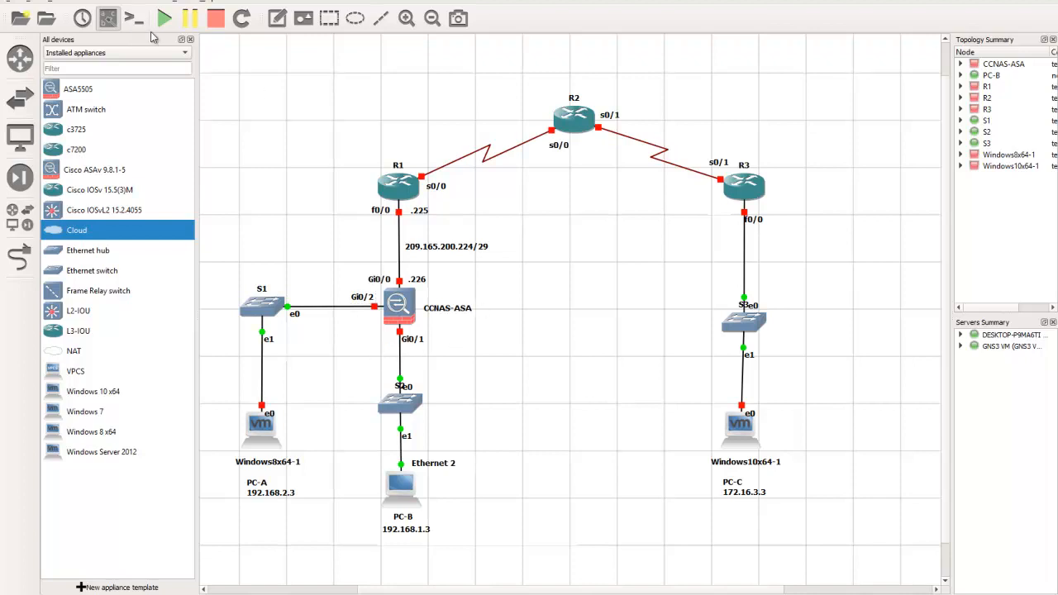
{"action": "left_click", "coordinate": [277, 18]}
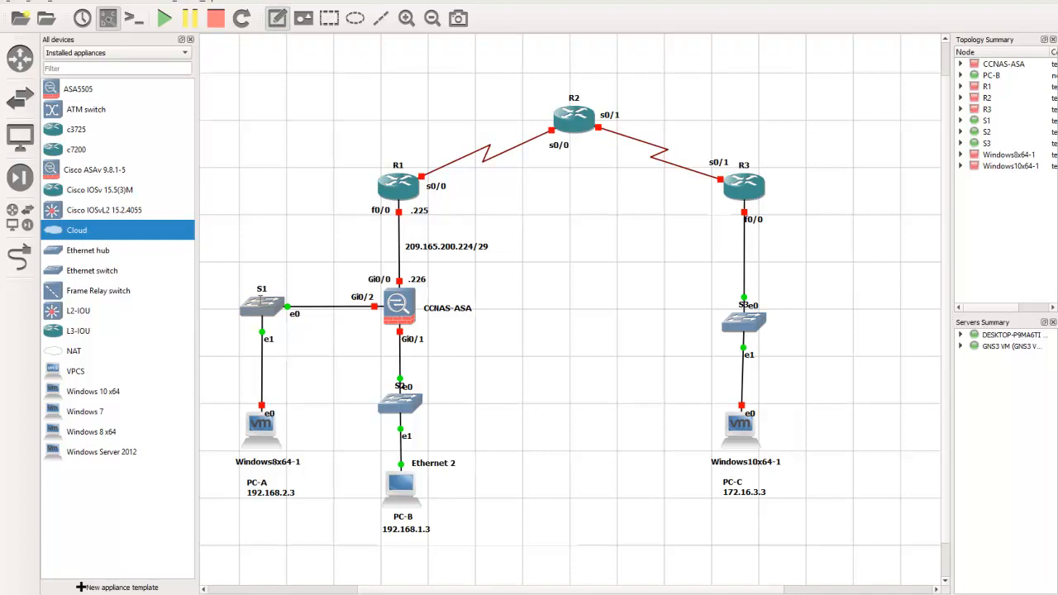
{"action": "left_click", "coordinate": [294, 284]}
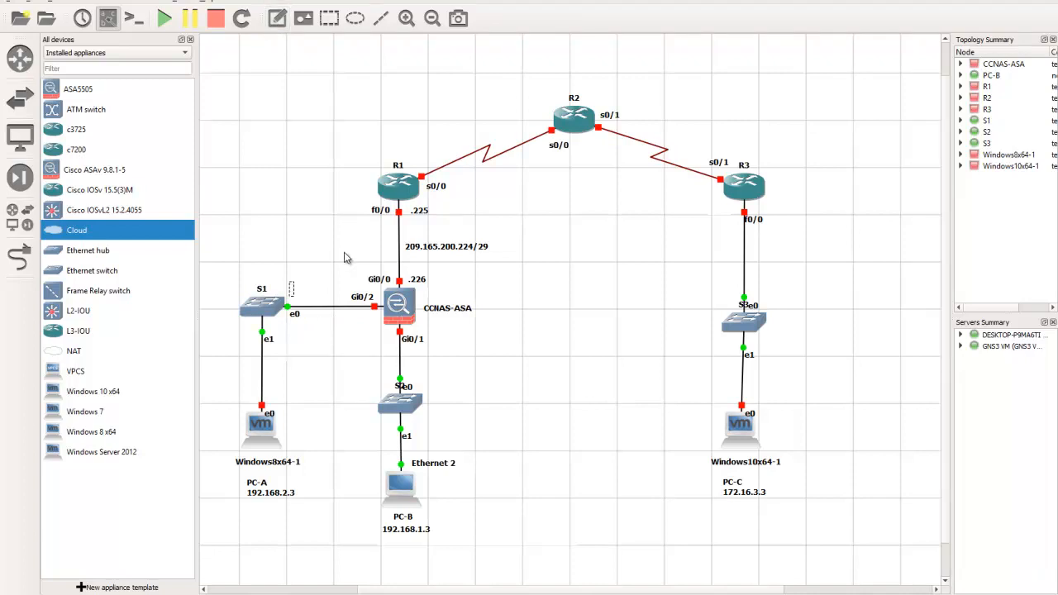
{"action": "type", "text": "DMZ Zone"}
{"action": "key", "text": "Return"}
{"action": "type", "text": "192.168.2.0/"}
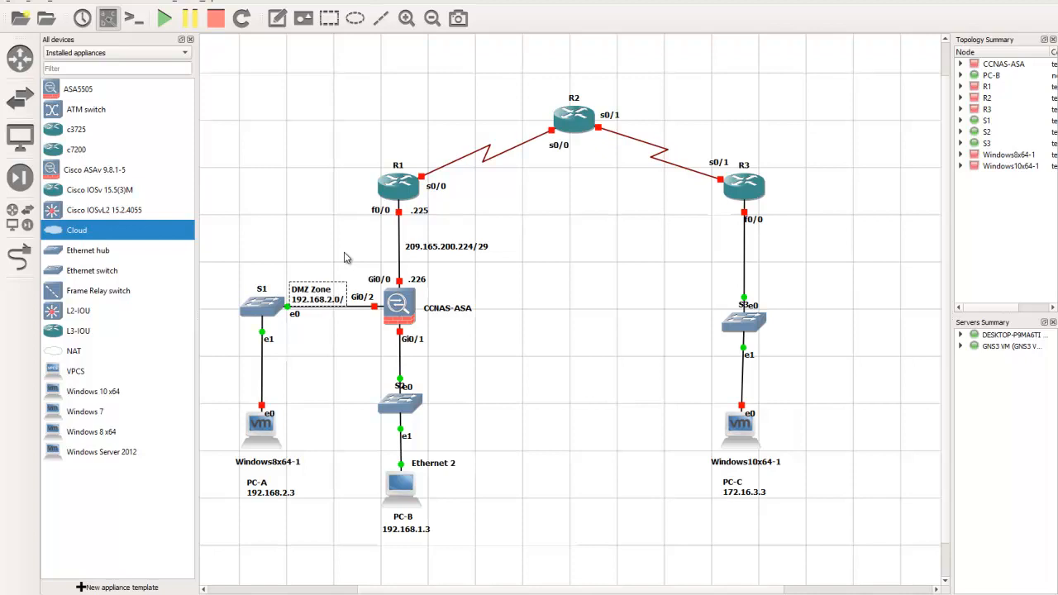
{"action": "type", "text": "24"}
{"action": "left_click", "coordinate": [335, 346]}
{"action": "left_click_drag", "start_coordinate": [312, 298], "coordinate": [314, 337]}
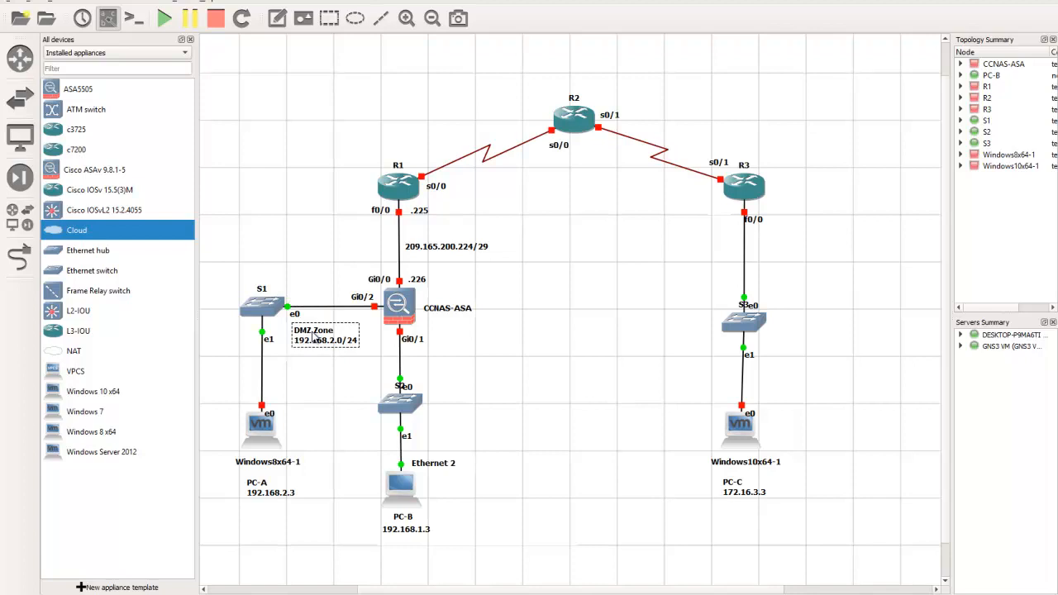
{"action": "left_click", "coordinate": [316, 359]}
Add the host address note .1 beneath the link at Gi0/2 on CCNAS-ASA
{"action": "left_click", "coordinate": [277, 17]}
{"action": "left_click", "coordinate": [356, 319]}
{"action": "type", "text": ".1"}
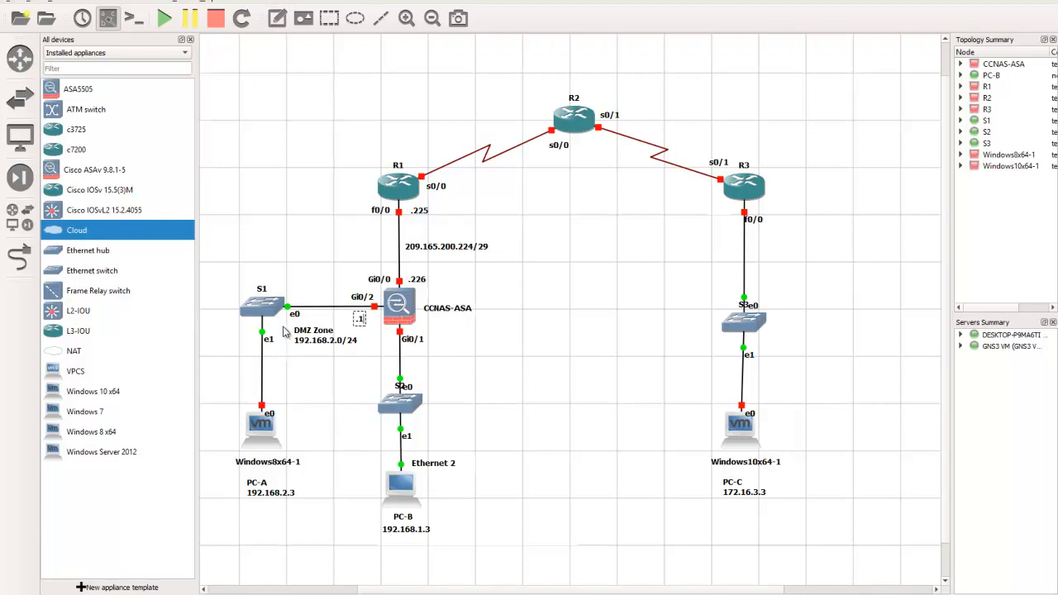
{"action": "left_click", "coordinate": [326, 384]}
Add the two-line note INSIDE Zone 192.168.1.0/24 to the right of the link between CCNAS-ASA and S2
{"action": "left_click", "coordinate": [275, 25]}
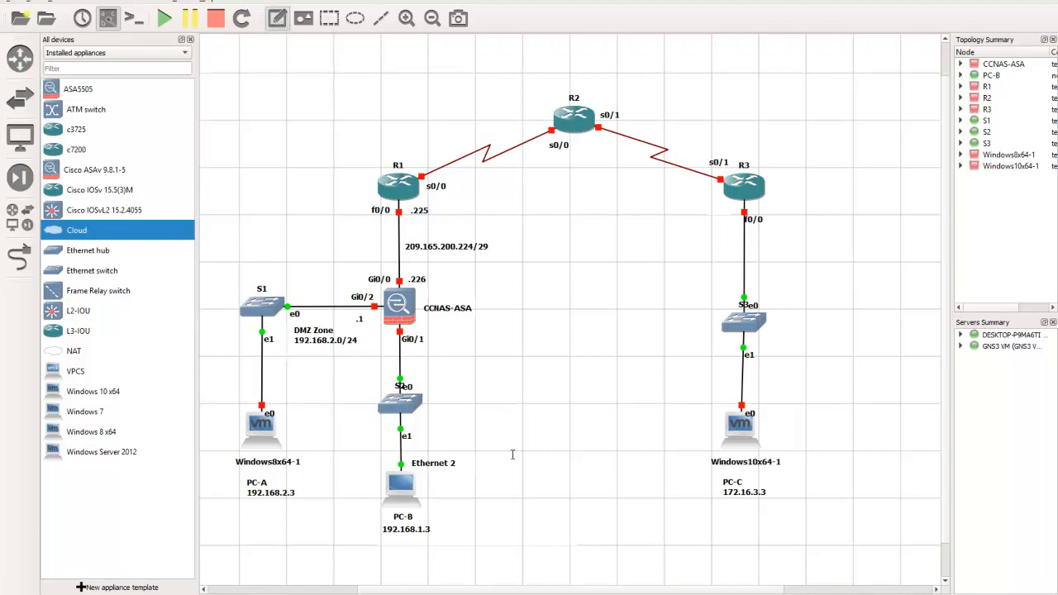
{"action": "left_click", "coordinate": [434, 362]}
{"action": "type", "text": "INSIDE Zone"}
{"action": "key", "text": "Return"}
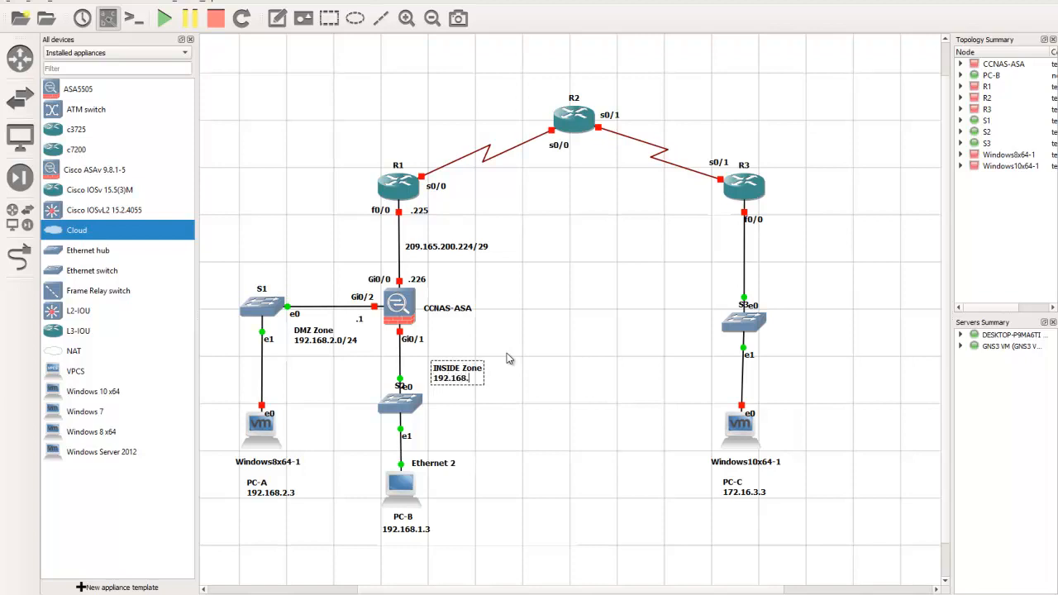
{"action": "type", "text": "192.168.1.0/24"}
{"action": "left_click", "coordinate": [502, 429]}
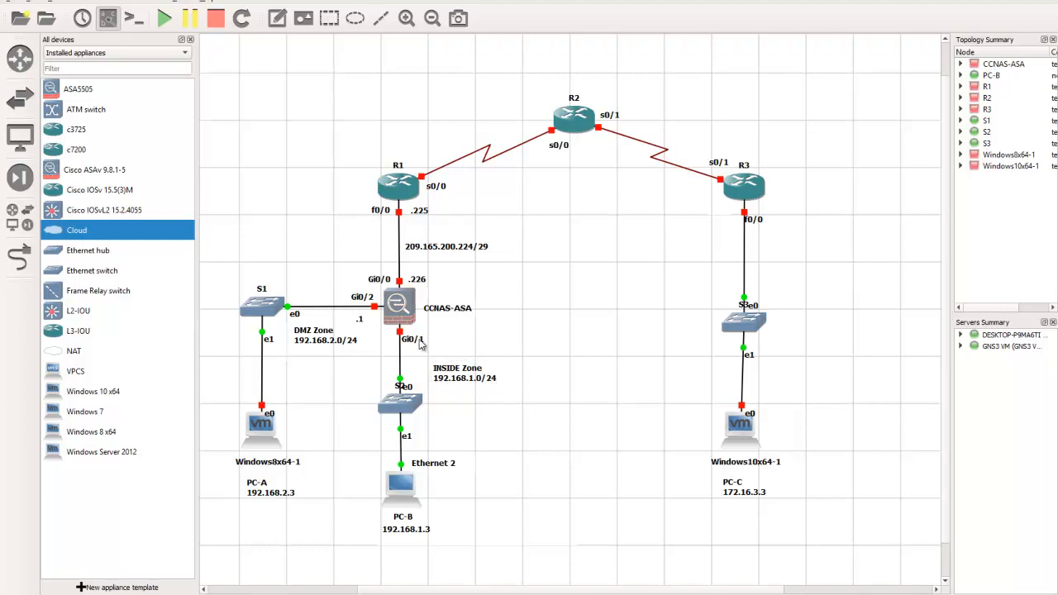
Move the Gi0/1 label left of the CCNAS-ASA–S2 link and add the host address note .1 right of the line
{"action": "left_click_drag", "start_coordinate": [413, 340], "coordinate": [386, 339]}
{"action": "left_click", "coordinate": [276, 18]}
{"action": "left_click", "coordinate": [410, 333]}
{"action": "type", "text": ".1"}
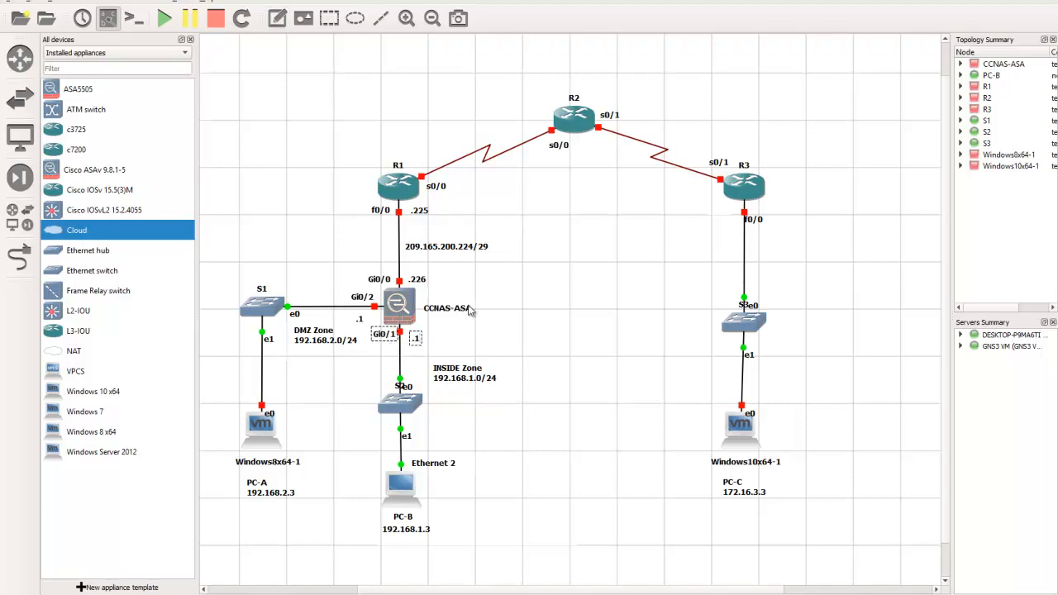
{"action": "left_click", "coordinate": [482, 338]}
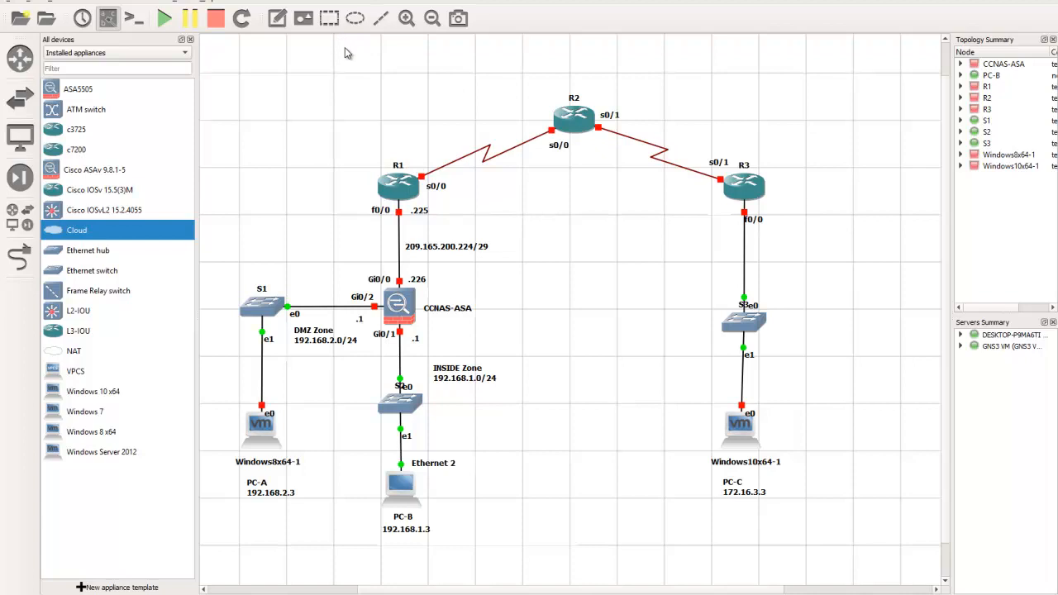
Add the network note 10.1.1.0/30 above the serial link between R1 and R2
{"action": "left_click", "coordinate": [277, 18]}
{"action": "left_click", "coordinate": [439, 129]}
{"action": "type", "text": "10.1.1.0/30"}
Add the host address notes .1 above the R1 end and .2 above the R2 end of the R1–R2 serial link
{"action": "left_click", "coordinate": [277, 17]}
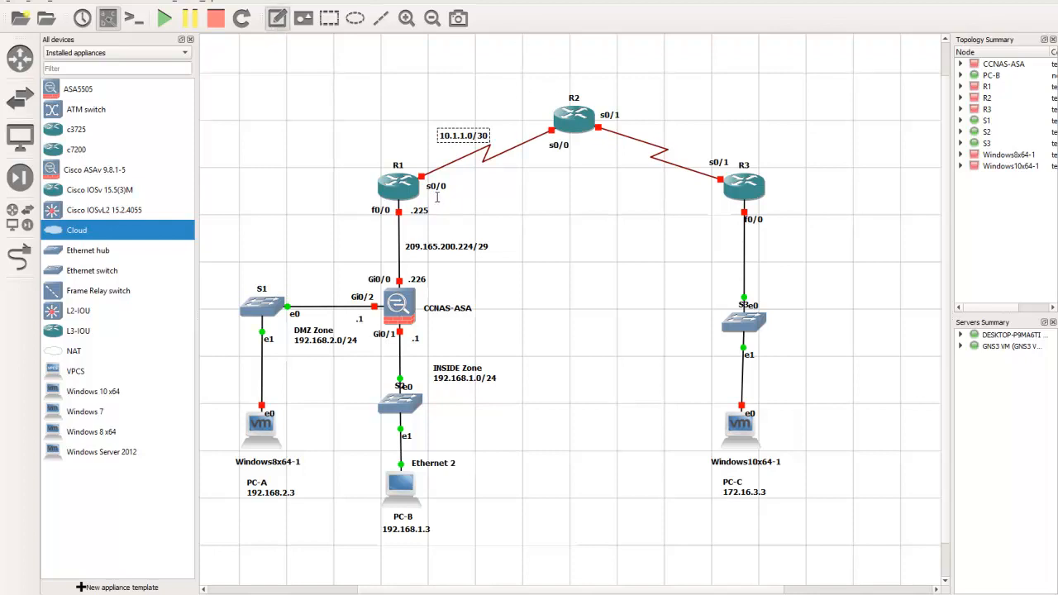
{"action": "left_click", "coordinate": [418, 163]}
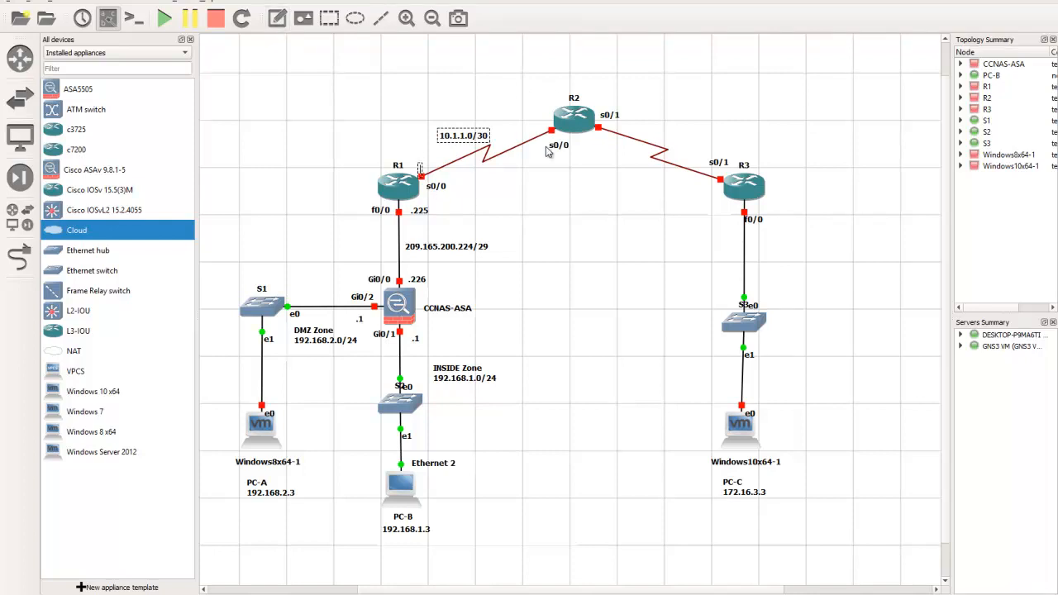
{"action": "type", "text": ".1"}
{"action": "left_click", "coordinate": [525, 189]}
{"action": "left_click_drag", "start_coordinate": [425, 171], "coordinate": [420, 164]}
{"action": "left_click", "coordinate": [277, 17]}
{"action": "left_click", "coordinate": [531, 120]}
{"action": "type", "text": ".2"}
{"action": "left_click", "coordinate": [581, 183]}
Add the network note 10.2.2.0/30 just above the serial link between R2 and R3
{"action": "left_click", "coordinate": [277, 17]}
{"action": "left_click", "coordinate": [654, 110]}
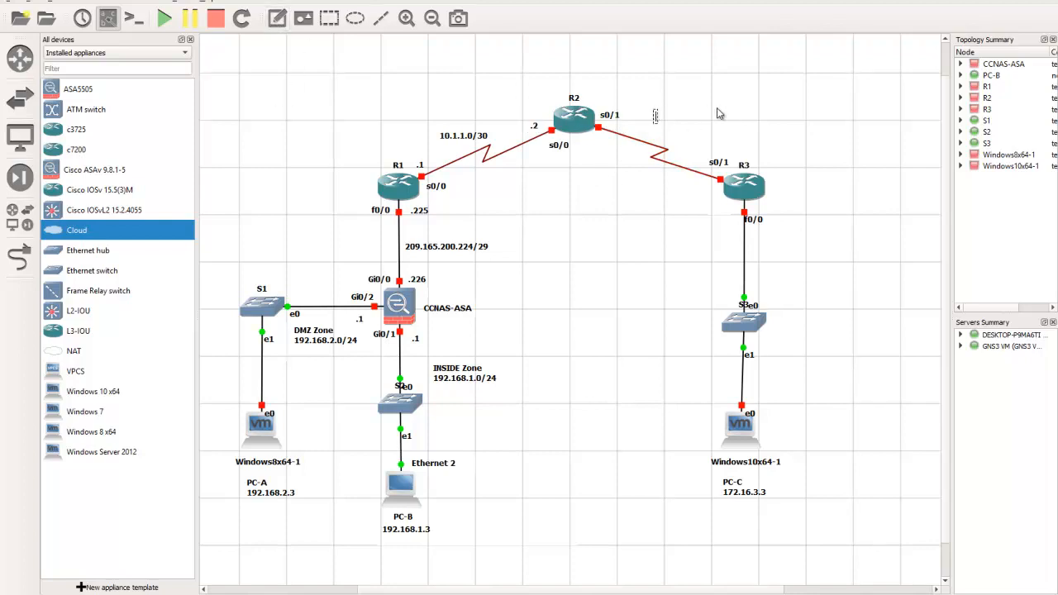
{"action": "type", "text": "10.2.2."}
{"action": "type", "text": "0/24"}
{"action": "key", "text": "BackSpace"}
{"action": "key", "text": "BackSpace"}
{"action": "key", "text": "BackSpace"}
{"action": "type", "text": "/30"}
{"action": "left_click_drag", "start_coordinate": [685, 121], "coordinate": [685, 132]}
{"action": "left_click", "coordinate": [605, 144]}
Add the host address note .2 beneath the s0/1 end of the link on R2
{"action": "left_click", "coordinate": [279, 20]}
{"action": "left_click", "coordinate": [598, 140]}
{"action": "type", "text": ".1"}
{"action": "left_click", "coordinate": [633, 187]}
{"action": "left_click_drag", "start_coordinate": [604, 153], "coordinate": [600, 146]}
Add the host address note .1 beneath the s0/1 end of the link on R3
{"action": "left_click", "coordinate": [279, 23]}
{"action": "left_click", "coordinate": [695, 183]}
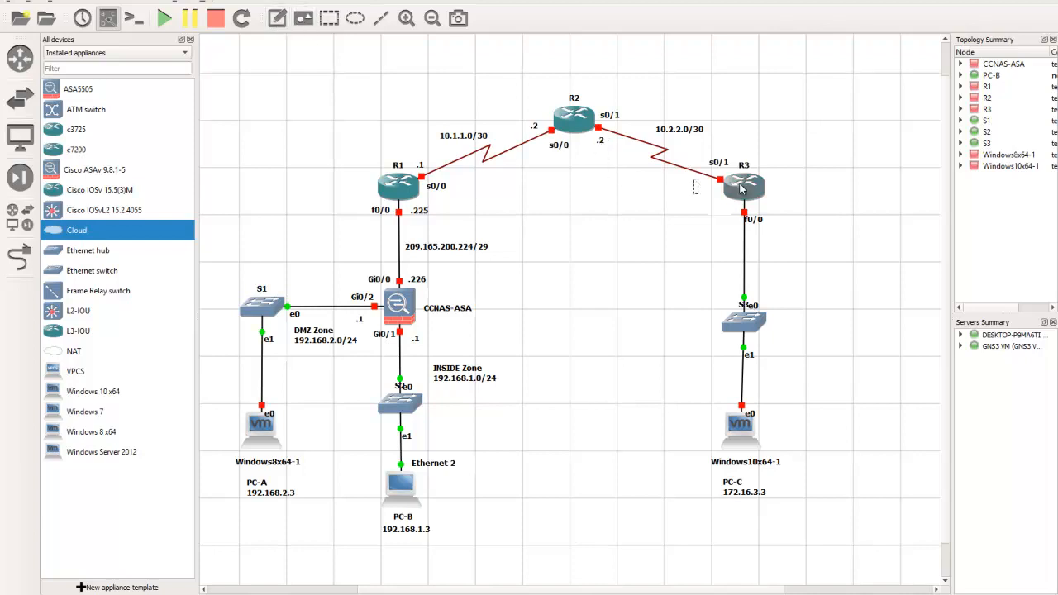
{"action": "type", "text": ".1"}
{"action": "left_click", "coordinate": [765, 116]}
{"action": "left_click_drag", "start_coordinate": [698, 193], "coordinate": [705, 198]}
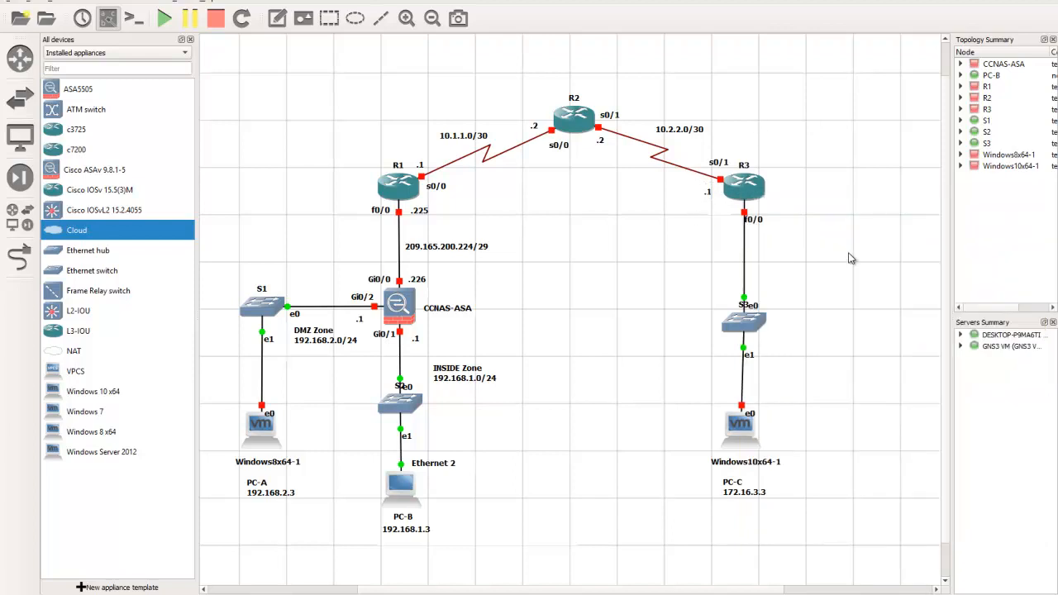
Add the two-line note OUTSIDE Zone 172.16.3.0/24 to the right of the link between R3 and S3
{"action": "left_click", "coordinate": [276, 18]}
{"action": "left_click", "coordinate": [792, 284]}
{"action": "type", "text": "OUTSIDE Zone"}
{"action": "left_click", "coordinate": [807, 248]}
{"action": "double_click", "coordinate": [827, 294]}
{"action": "key", "text": "End"}
{"action": "key", "text": "Return"}
{"action": "type", "text": "172.16.3.0/24"}
{"action": "left_click", "coordinate": [811, 242]}
Add the host address note .1 beneath the f0/0 label on R3
{"action": "left_click", "coordinate": [277, 17]}
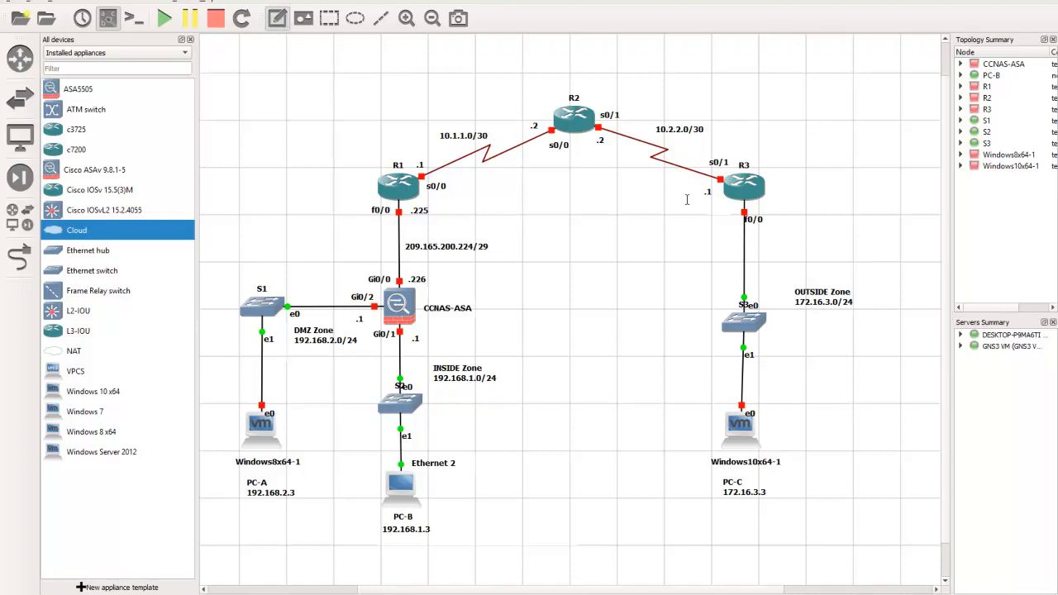
{"action": "left_click", "coordinate": [752, 230]}
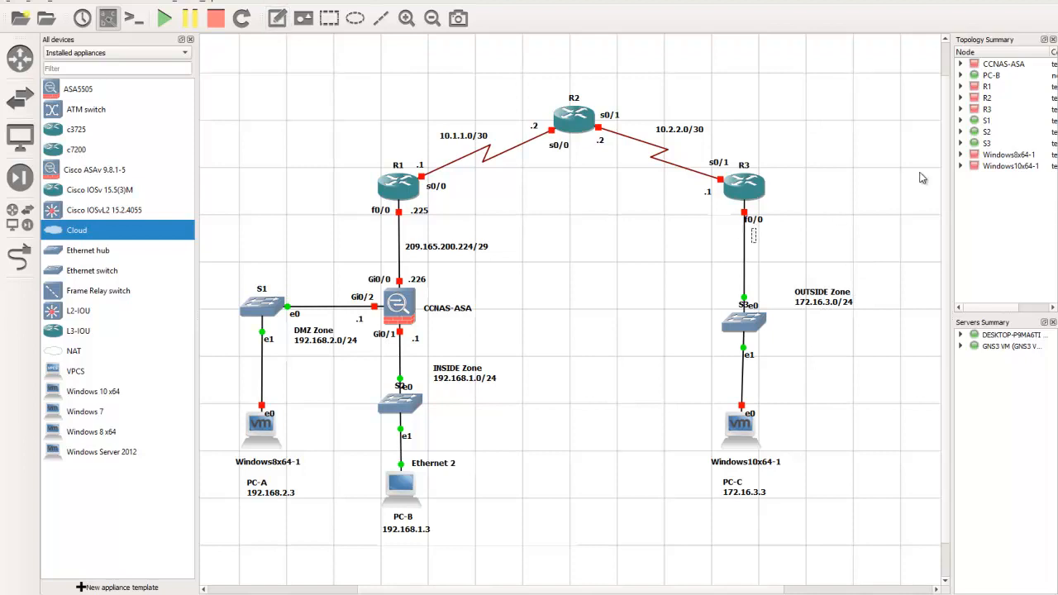
{"action": "type", "text": ".1"}
{"action": "left_click", "coordinate": [821, 211]}
Start all nodes in the topology and check the Windows 8 x64 and Windows 10 x64 virtual machines in VMware Workstation
{"action": "left_click", "coordinate": [163, 19]}
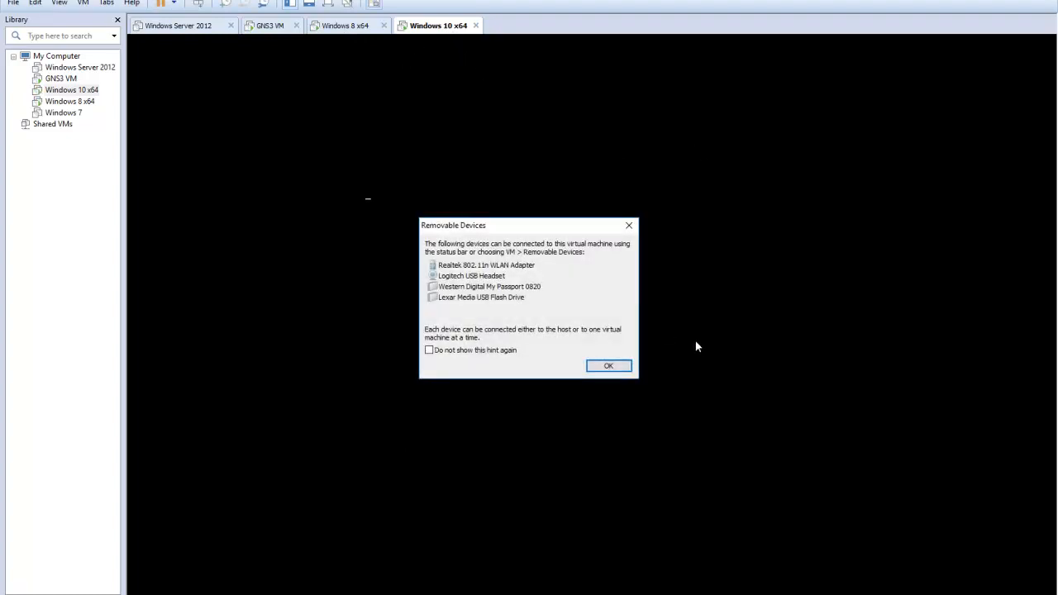
{"action": "left_click", "coordinate": [608, 367]}
{"action": "left_click", "coordinate": [346, 27]}
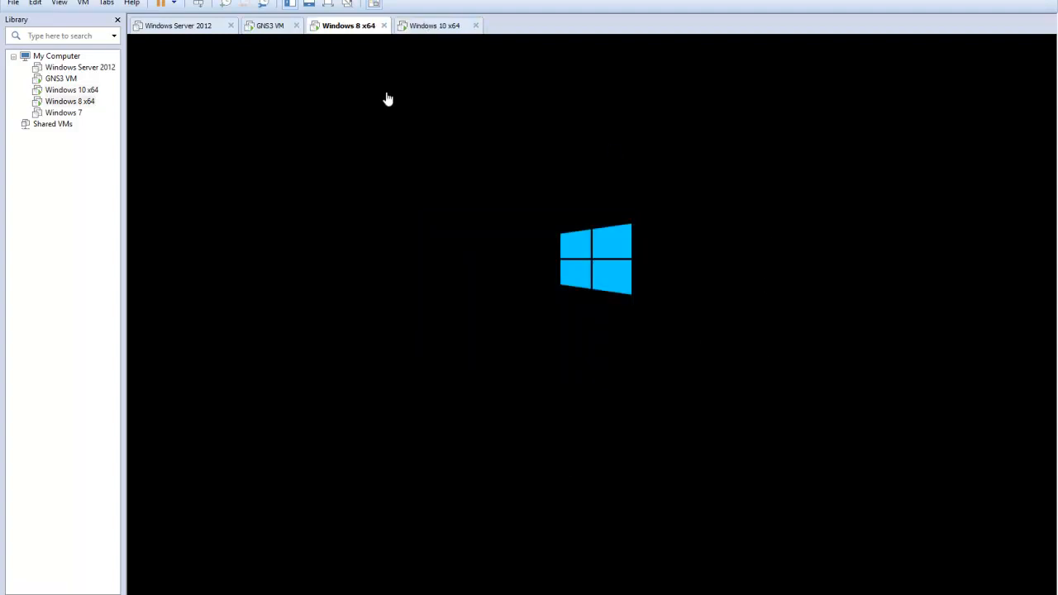
{"action": "left_click", "coordinate": [439, 29]}
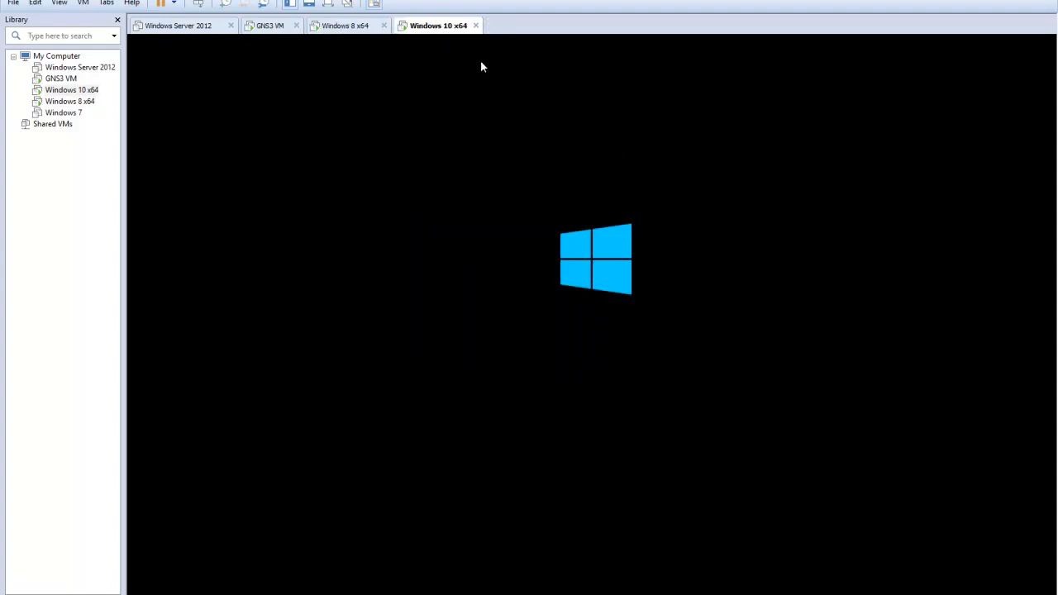
{"action": "left_click", "coordinate": [354, 31]}
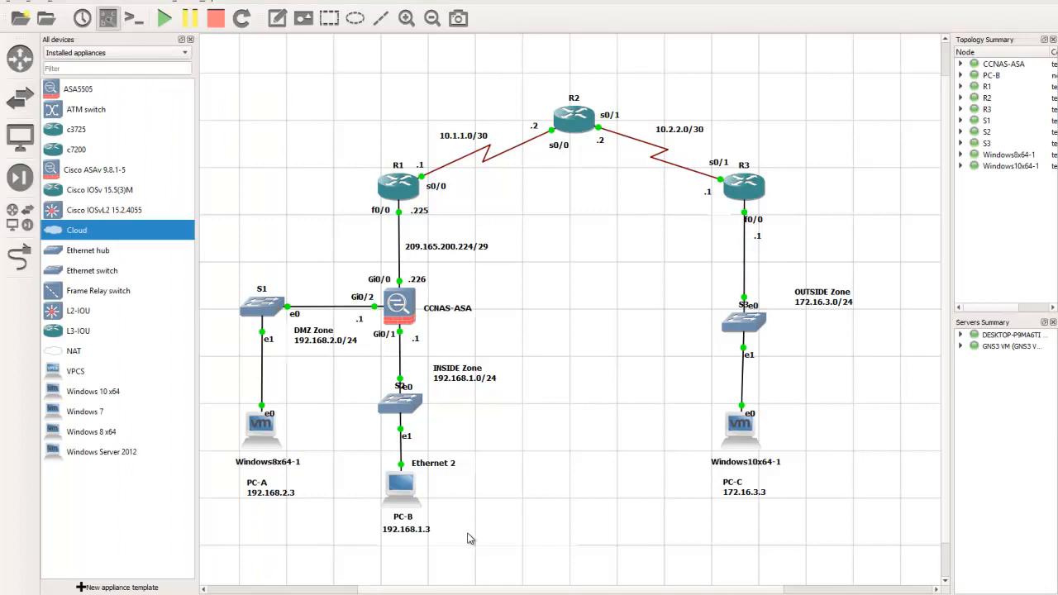
Set the network adapter type of the Windows8x64-1 node to vmxnet2
{"action": "right_click", "coordinate": [263, 429]}
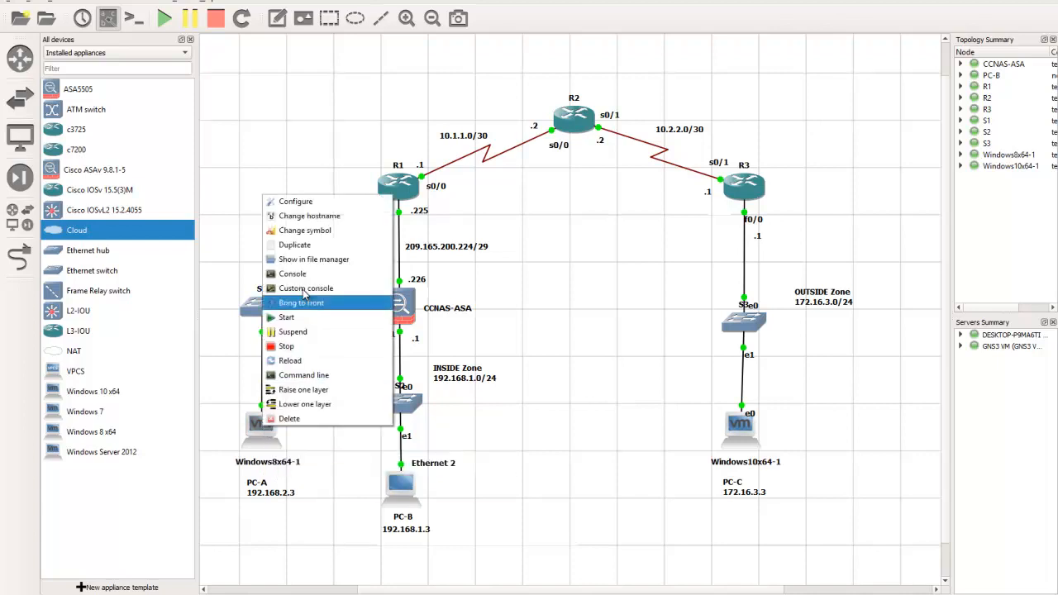
{"action": "left_click", "coordinate": [323, 209]}
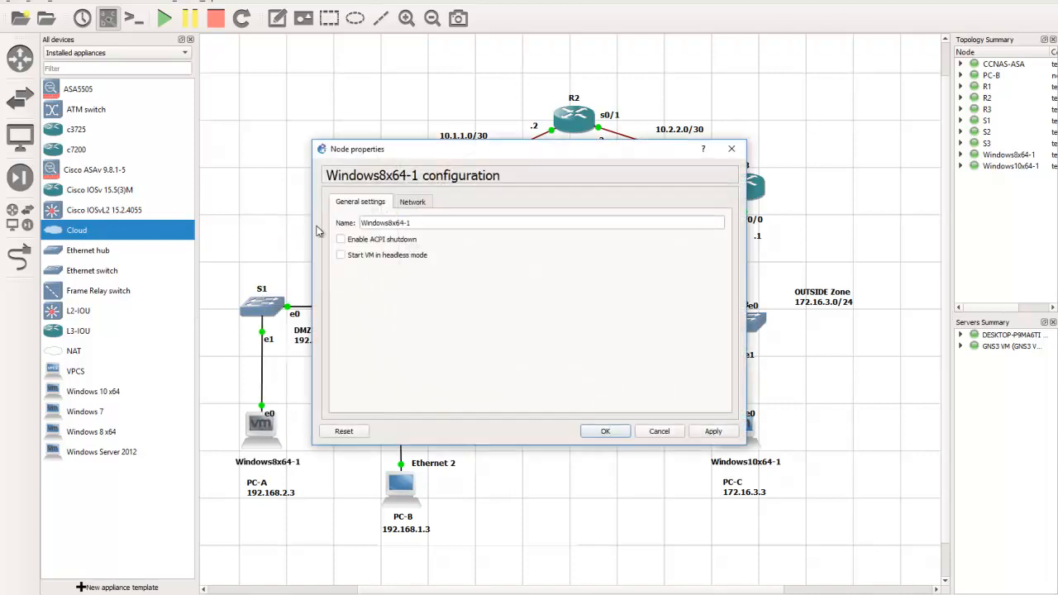
{"action": "left_click", "coordinate": [418, 203]}
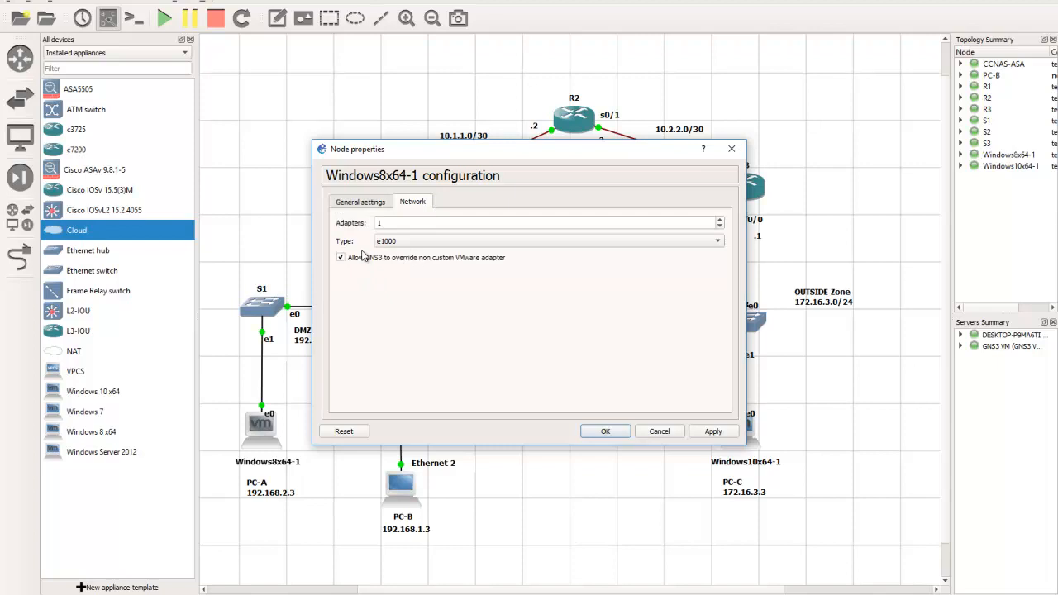
{"action": "left_click", "coordinate": [397, 242]}
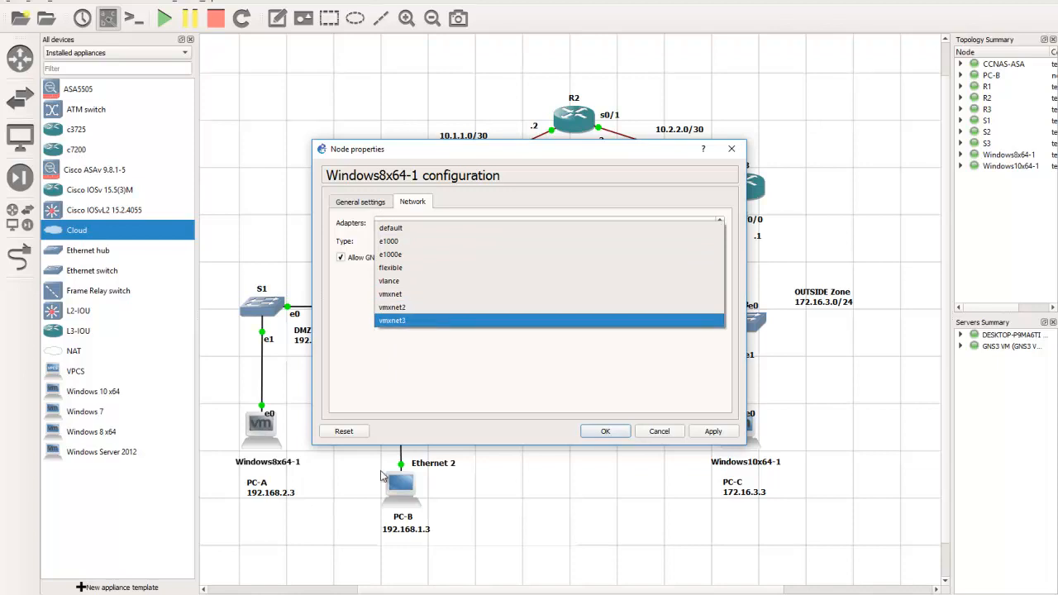
{"action": "left_click", "coordinate": [412, 312]}
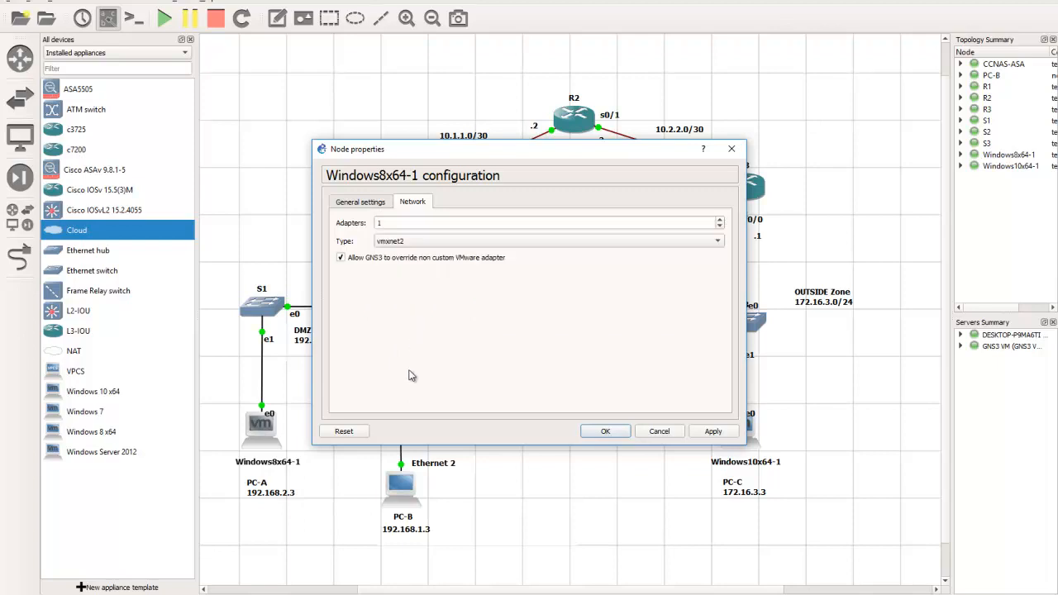
{"action": "left_click", "coordinate": [606, 432]}
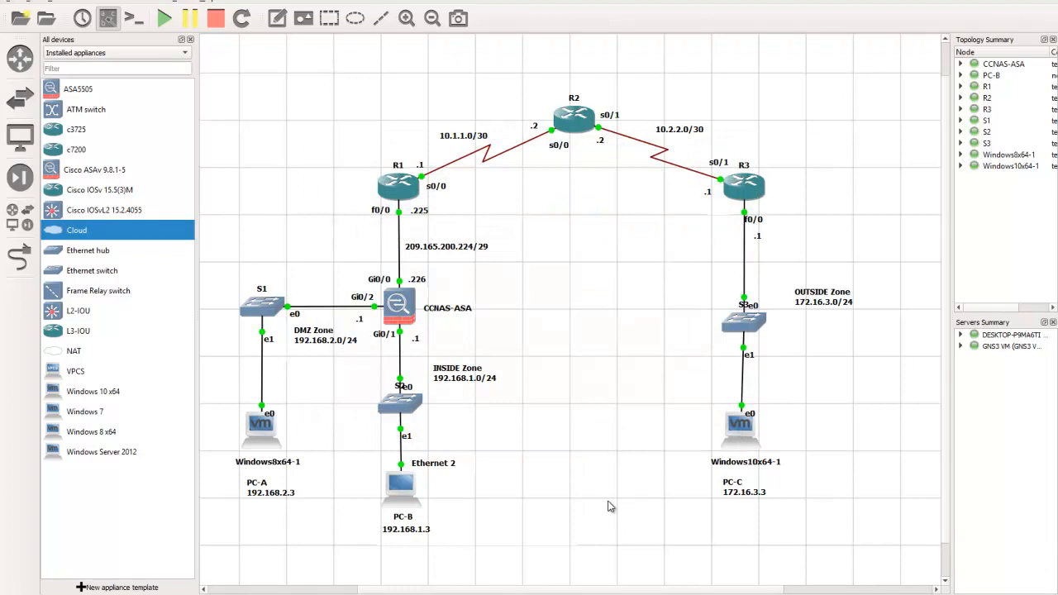
Set the network adapter type of the Windows10x64-1 node to vmxnet3 and apply the change
{"action": "right_click", "coordinate": [746, 427]}
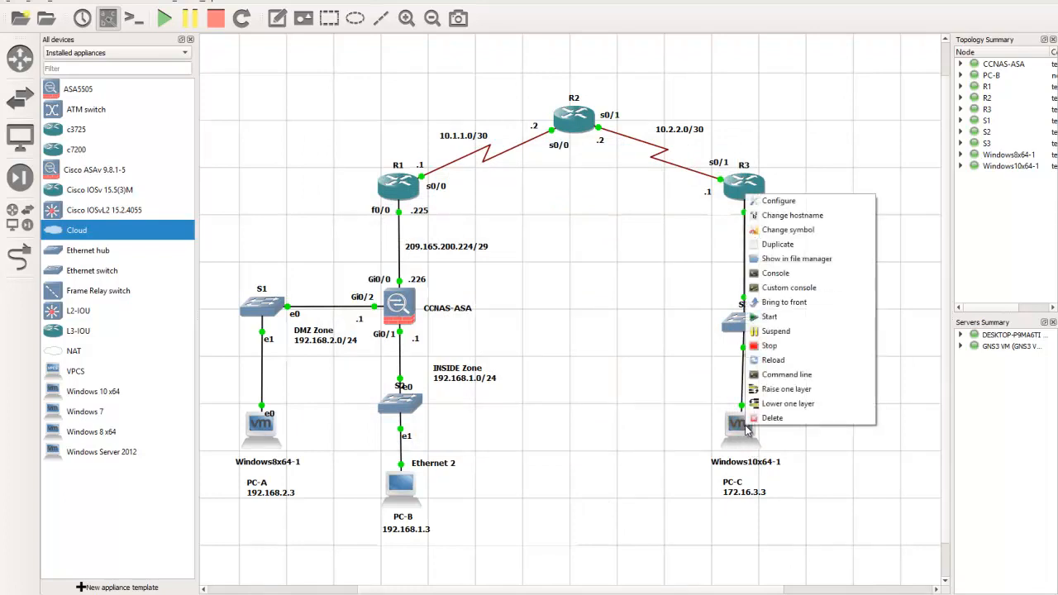
{"action": "left_click", "coordinate": [779, 200]}
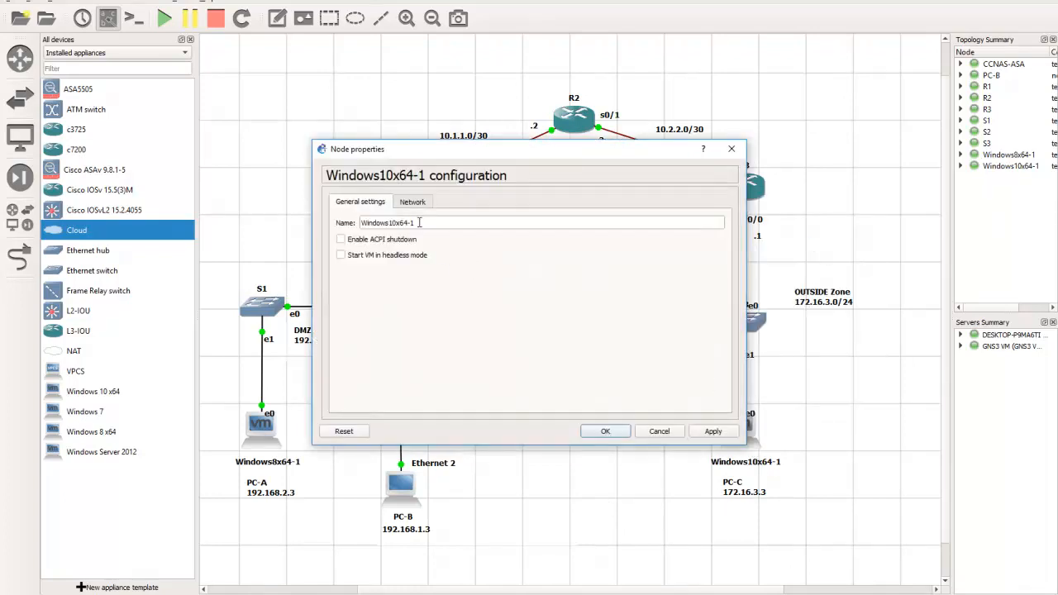
{"action": "left_click", "coordinate": [413, 203]}
{"action": "left_click", "coordinate": [390, 245]}
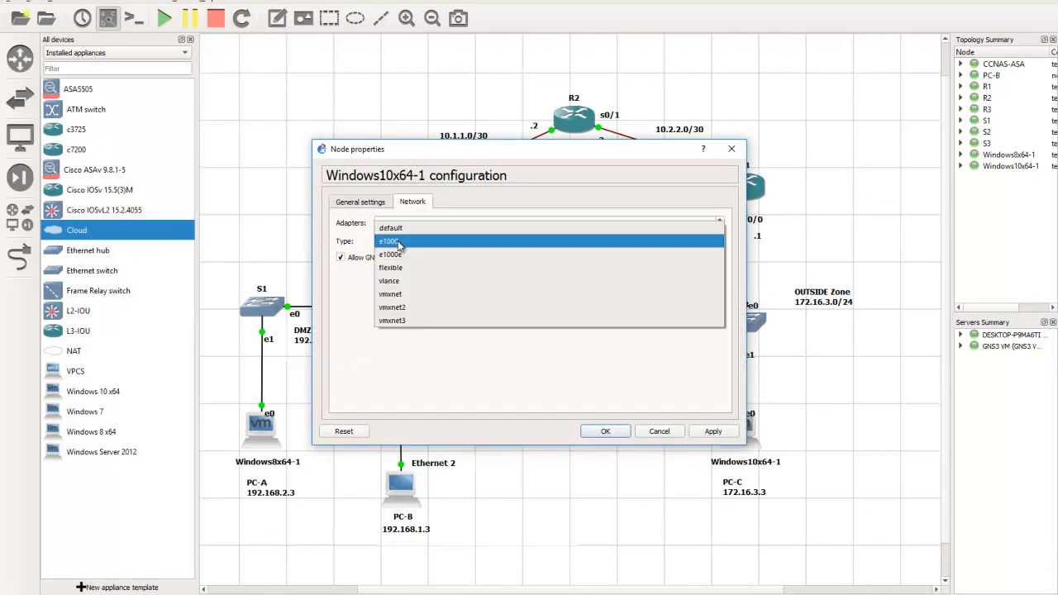
{"action": "left_click", "coordinate": [402, 322]}
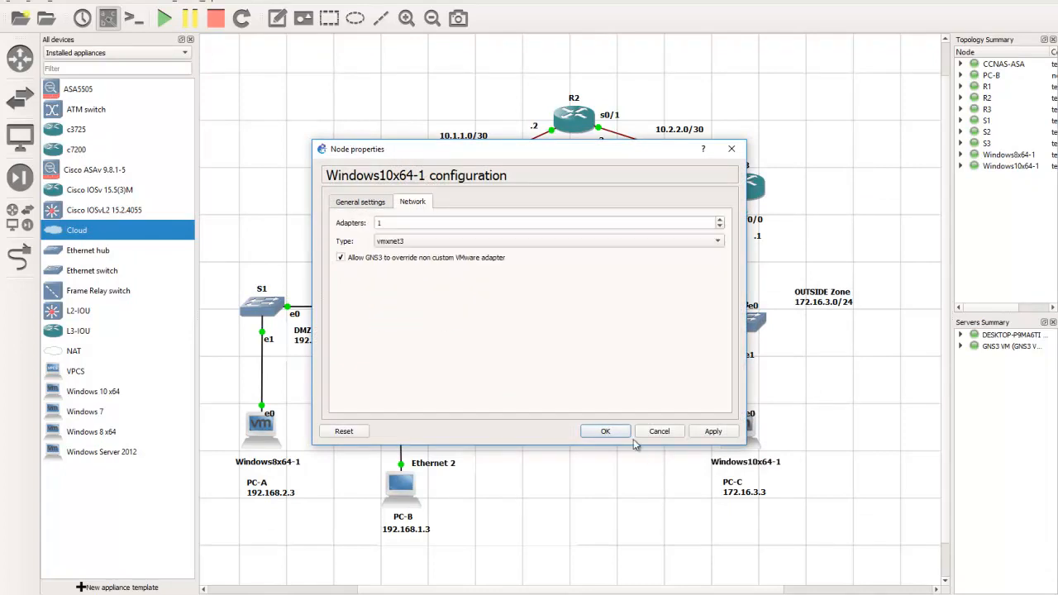
{"action": "left_click", "coordinate": [713, 431]}
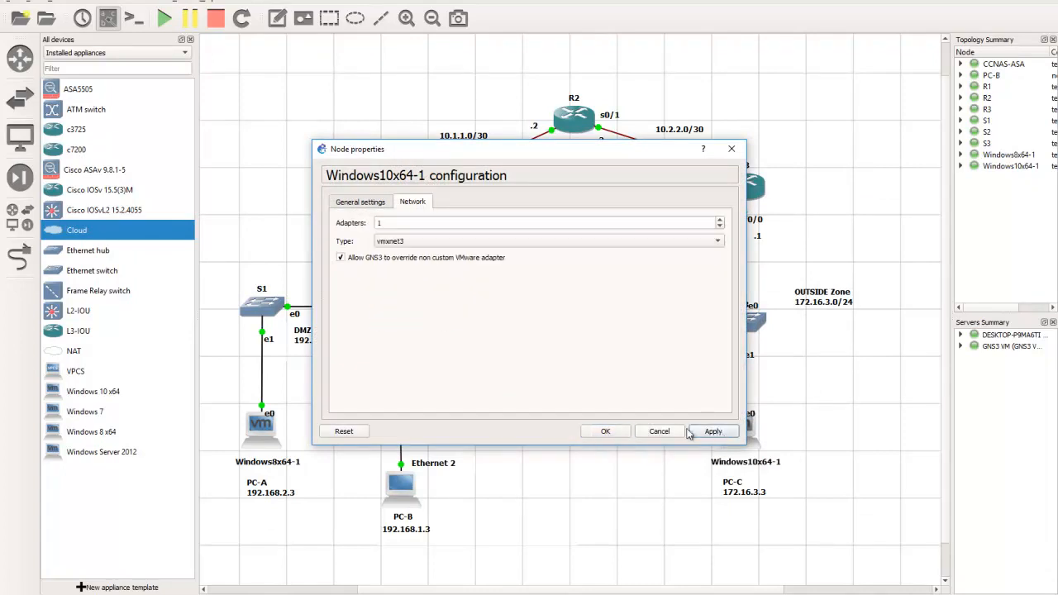
Accept the Windows10x64-1 node configuration and add the text note vmnet2 beneath PC-A's address label
{"action": "left_click", "coordinate": [609, 431]}
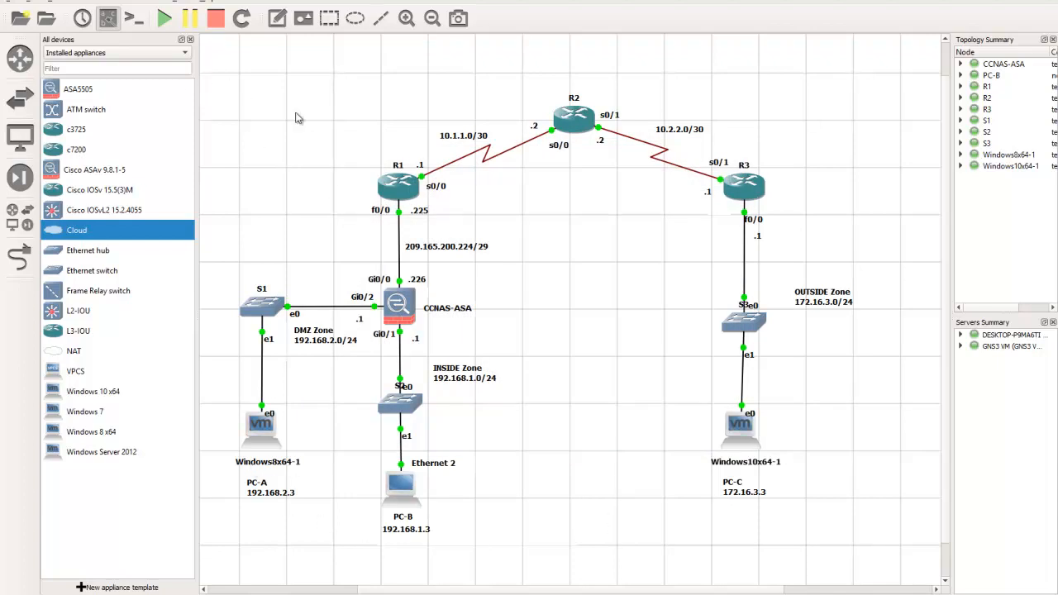
{"action": "left_click", "coordinate": [278, 22]}
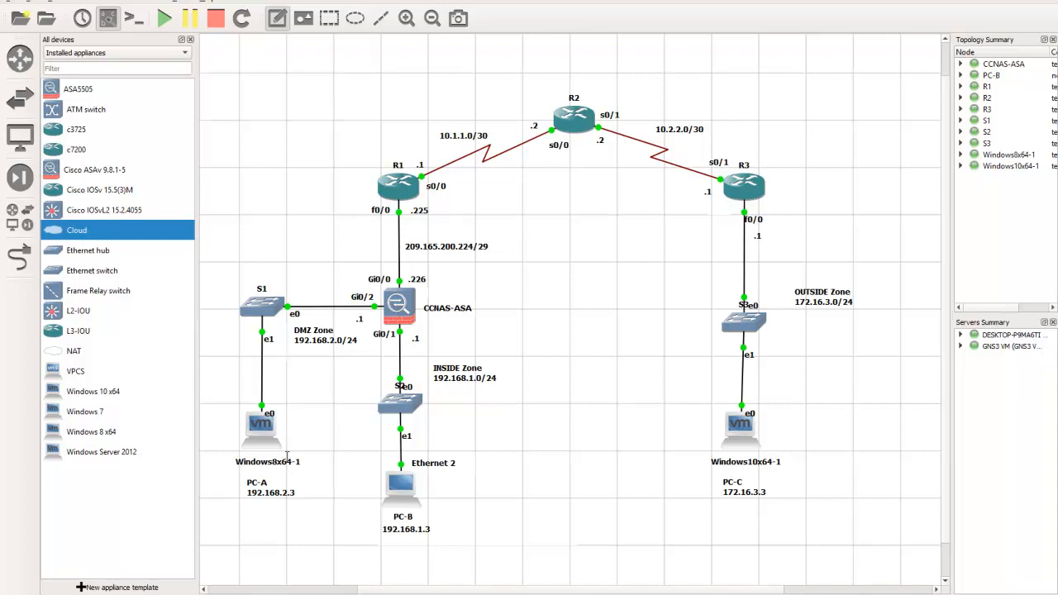
{"action": "left_click", "coordinate": [247, 508]}
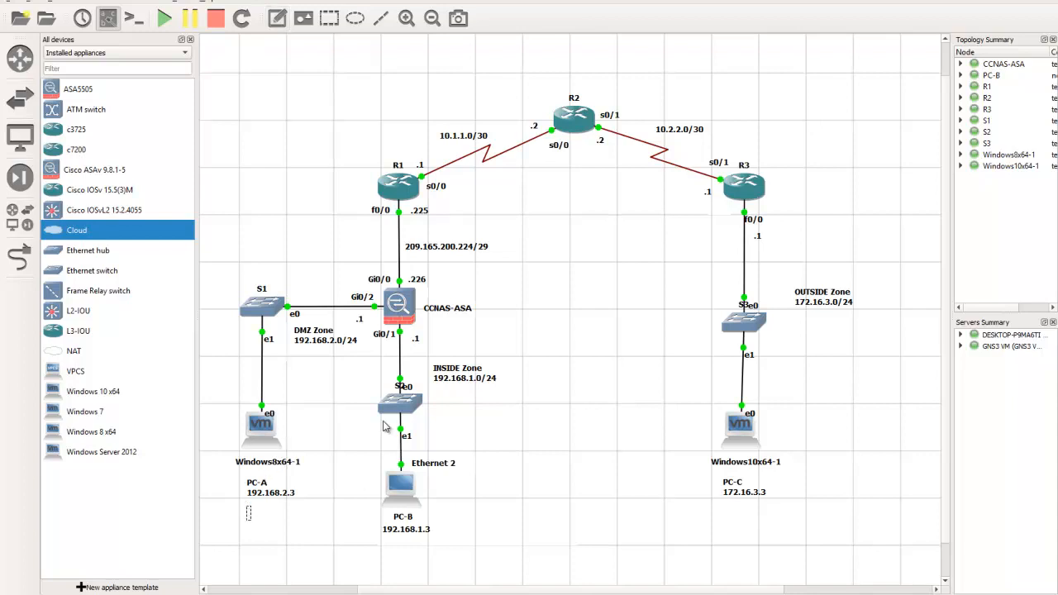
{"action": "type", "text": "vmnet2"}
{"action": "left_click", "coordinate": [585, 552]}
Add the text note vmnet3 beneath PC-C's address label
{"action": "left_click", "coordinate": [277, 18]}
{"action": "left_click", "coordinate": [728, 509]}
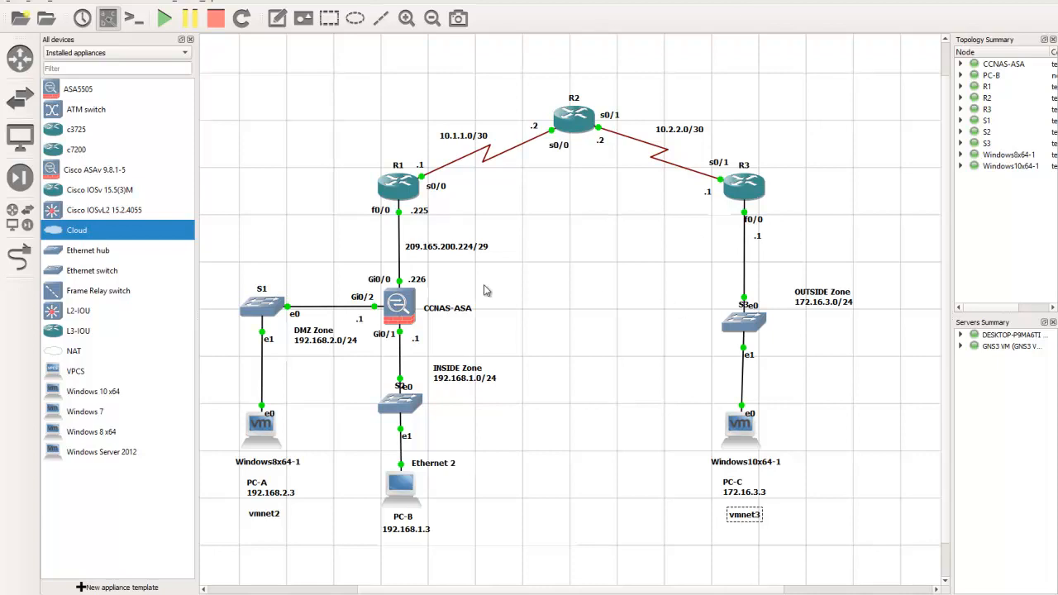
{"action": "left_click", "coordinate": [658, 499]}
Move the vmnet3 and vmnet2 notes up slightly, closer to the PC-C and PC-A address labels
{"action": "left_click_drag", "start_coordinate": [743, 519], "coordinate": [743, 513]}
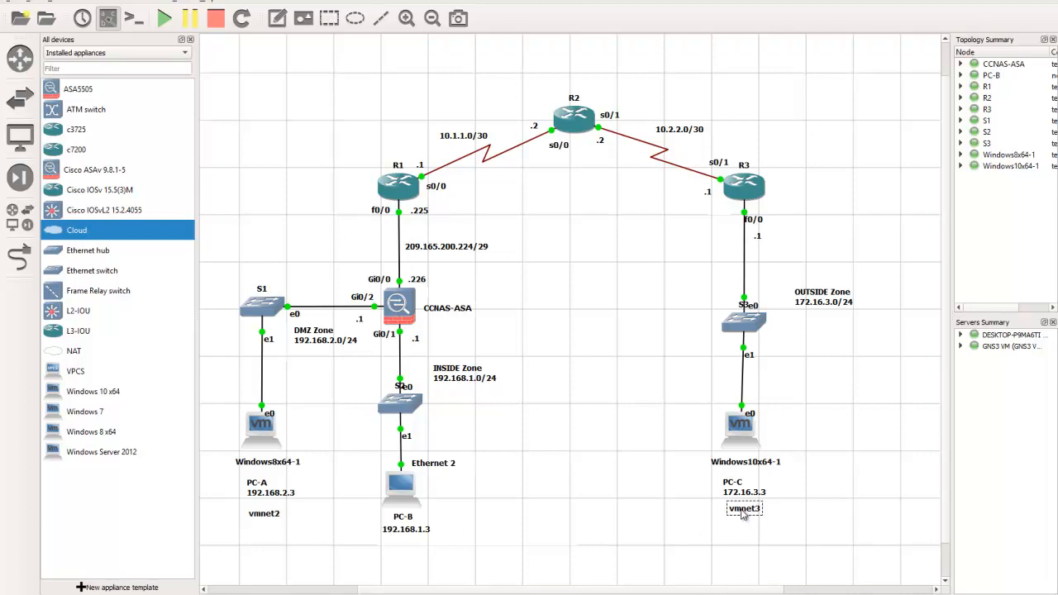
{"action": "left_click_drag", "start_coordinate": [265, 517], "coordinate": [266, 511]}
{"action": "left_click", "coordinate": [267, 530]}
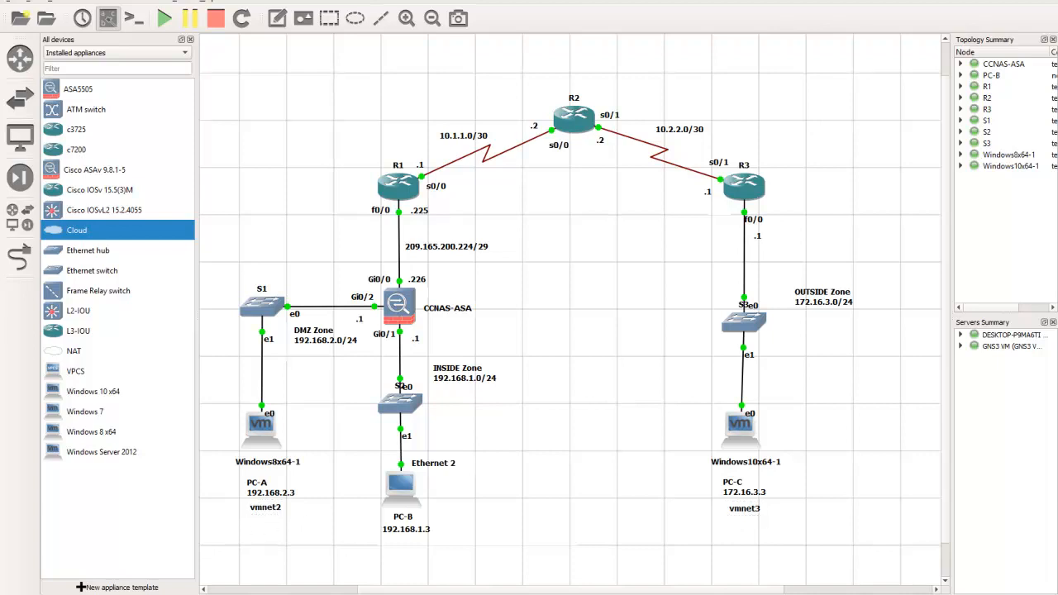
Switch to the Windows 8 x64 virtual machine in VMware Workstation and open Network and Sharing Center from its desktop
{"action": "mouse_move", "coordinate": [445, 551]}
{"action": "left_click", "coordinate": [313, 545]}
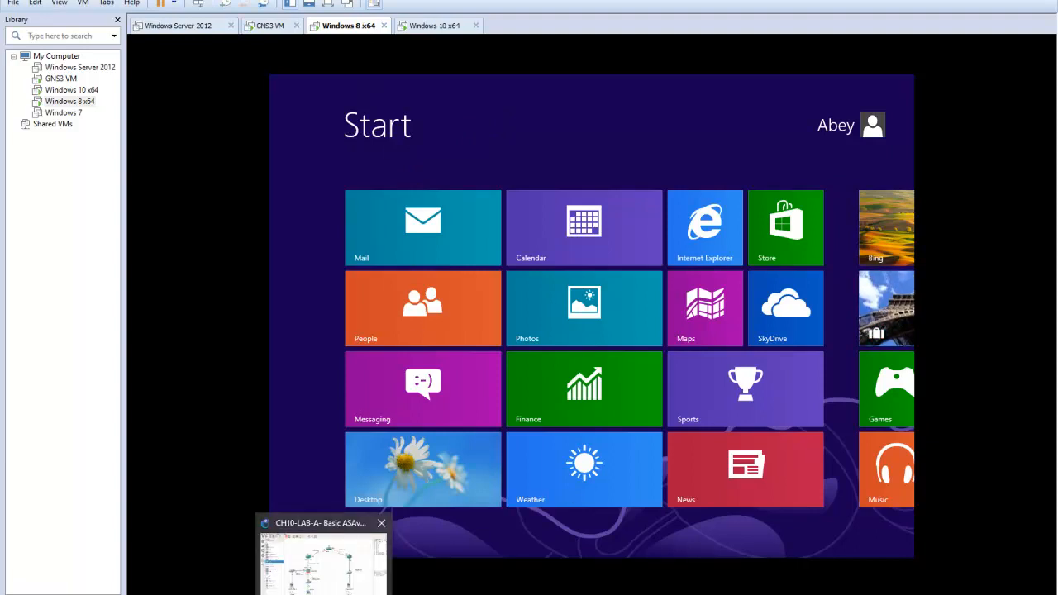
{"action": "left_click", "coordinate": [323, 558]}
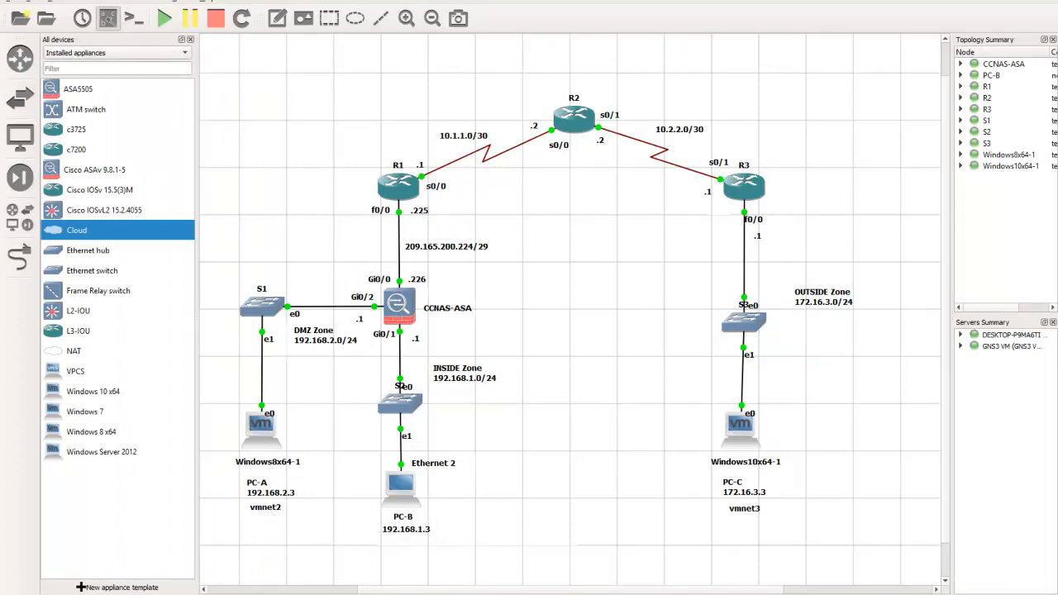
{"action": "left_click", "coordinate": [302, 552]}
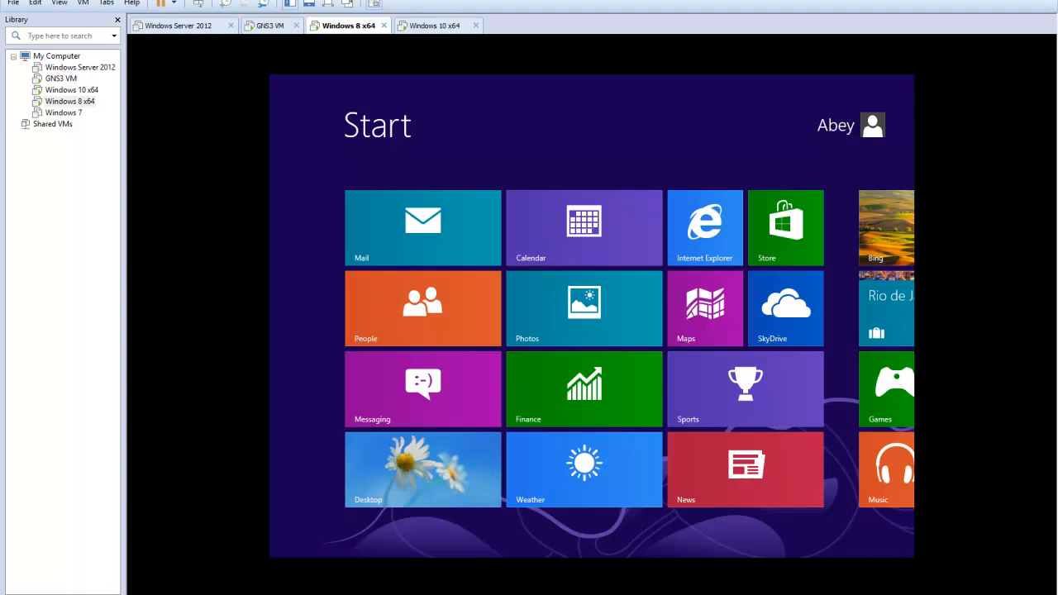
{"action": "left_click", "coordinate": [409, 492]}
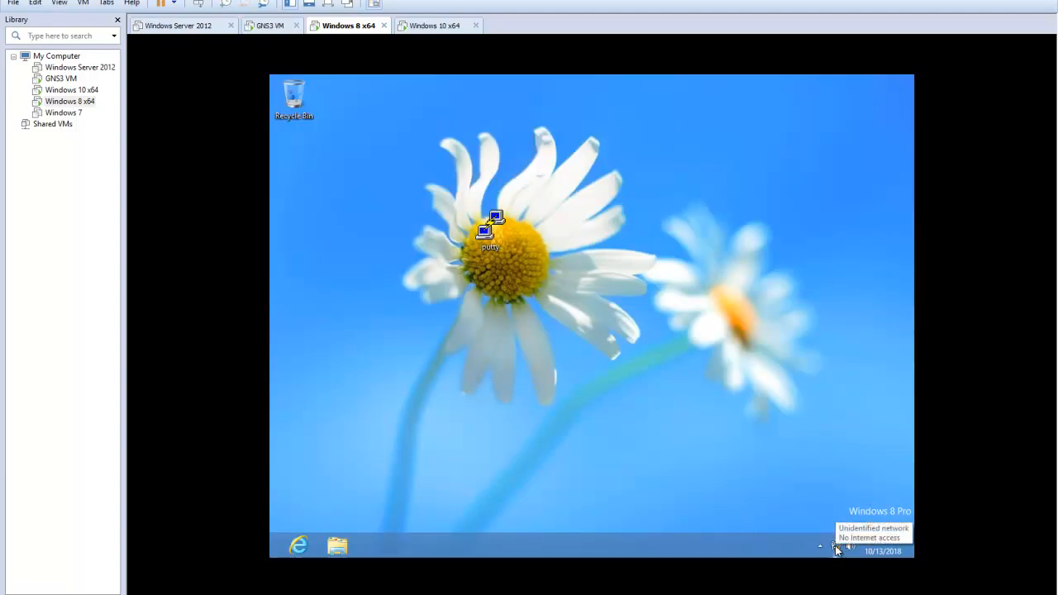
{"action": "right_click", "coordinate": [836, 549]}
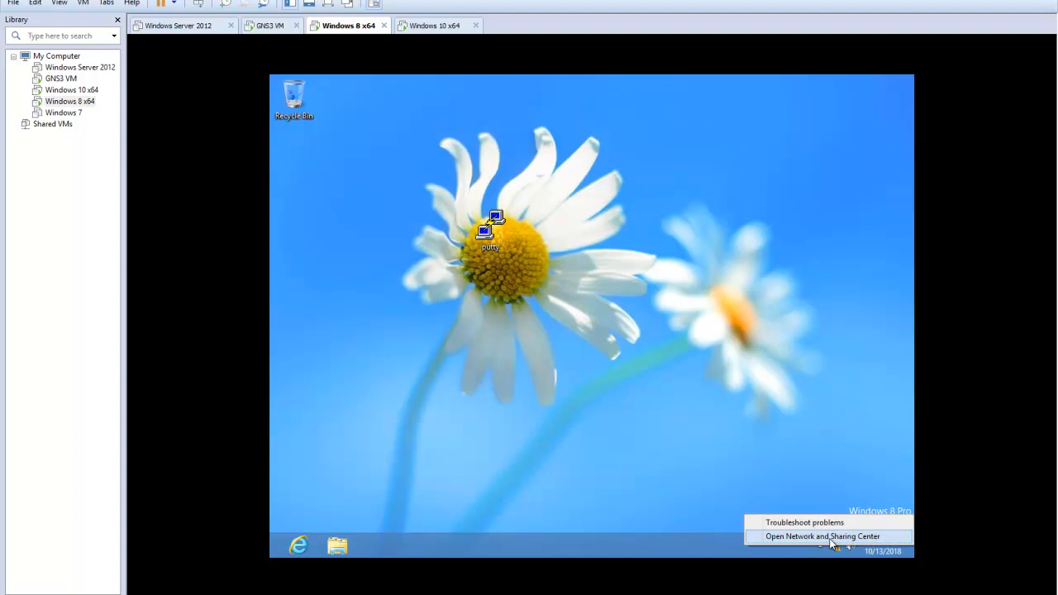
{"action": "left_click", "coordinate": [831, 537]}
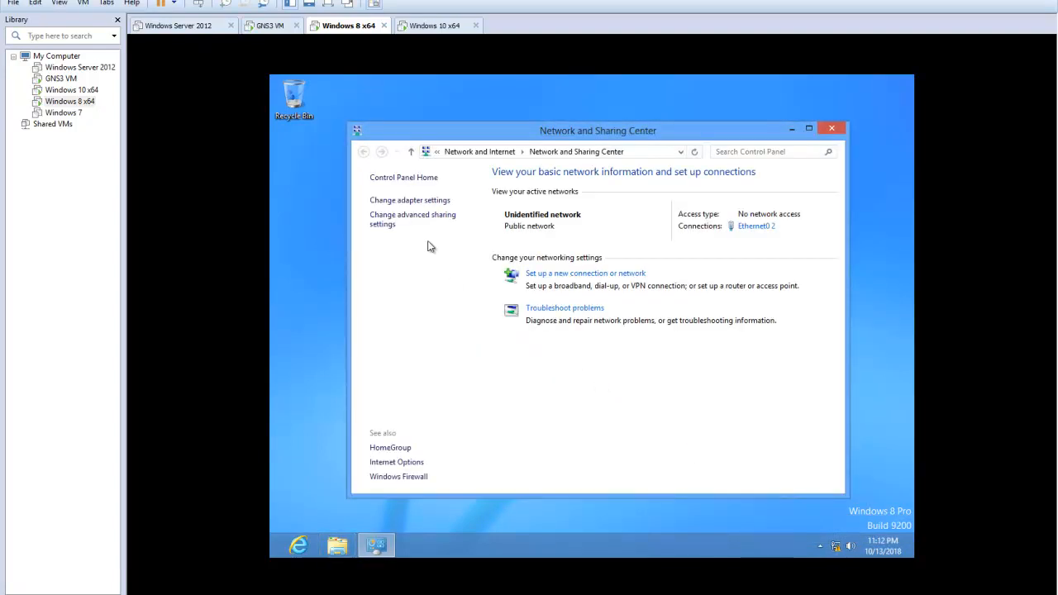
Open the Internet Protocol Version 4 (TCP/IPv4) properties of the Ethernet0 2 adapter
{"action": "left_click", "coordinate": [416, 200]}
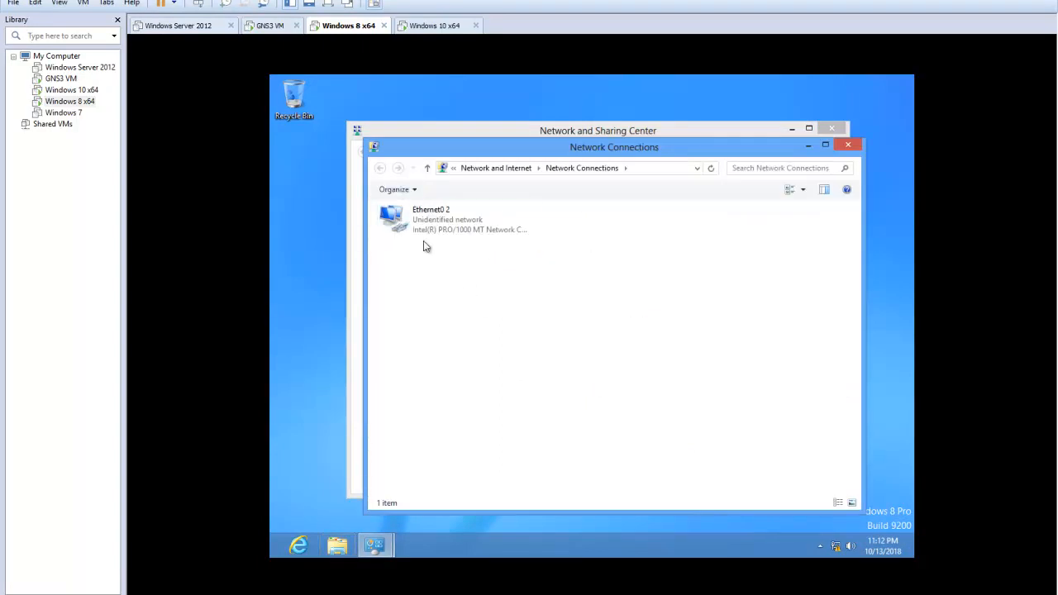
{"action": "left_click", "coordinate": [429, 213]}
{"action": "double_click", "coordinate": [449, 228]}
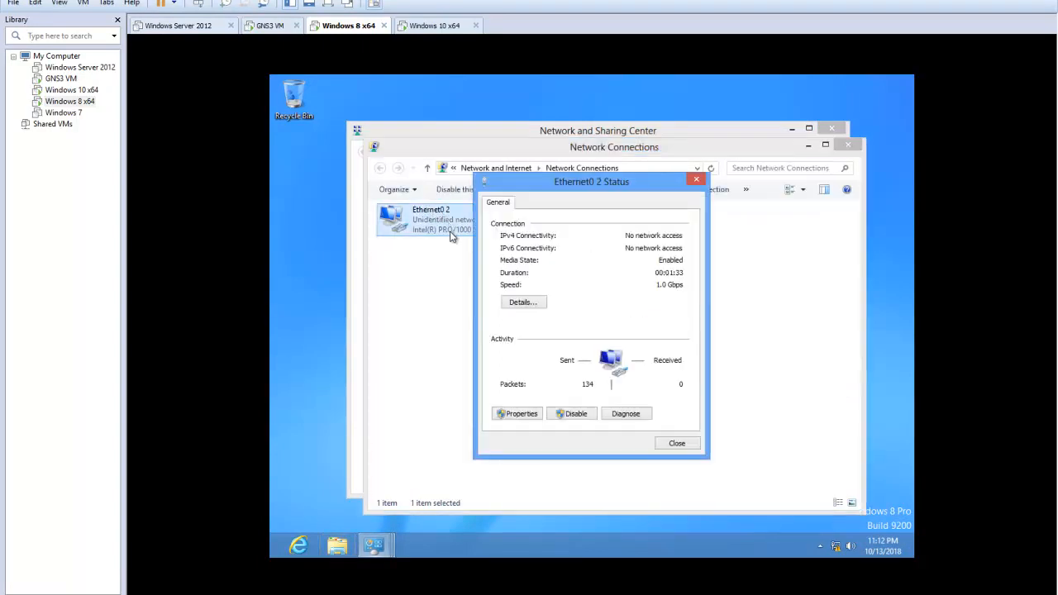
{"action": "left_click", "coordinate": [529, 416]}
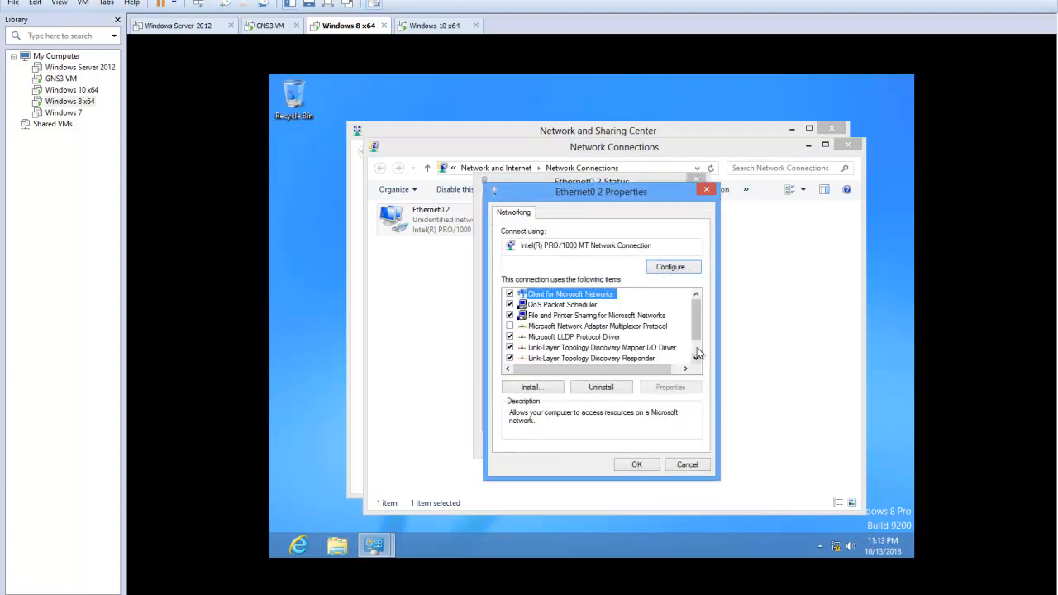
{"action": "scroll", "coordinate": [695, 354], "scroll_direction": "down", "scroll_amount": 1}
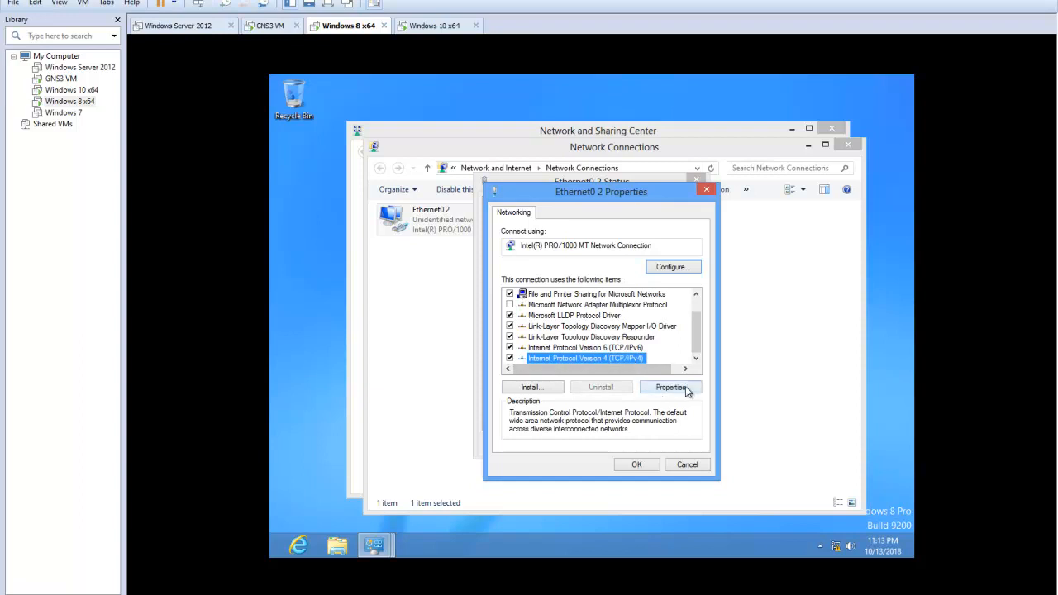
{"action": "left_click", "coordinate": [677, 389]}
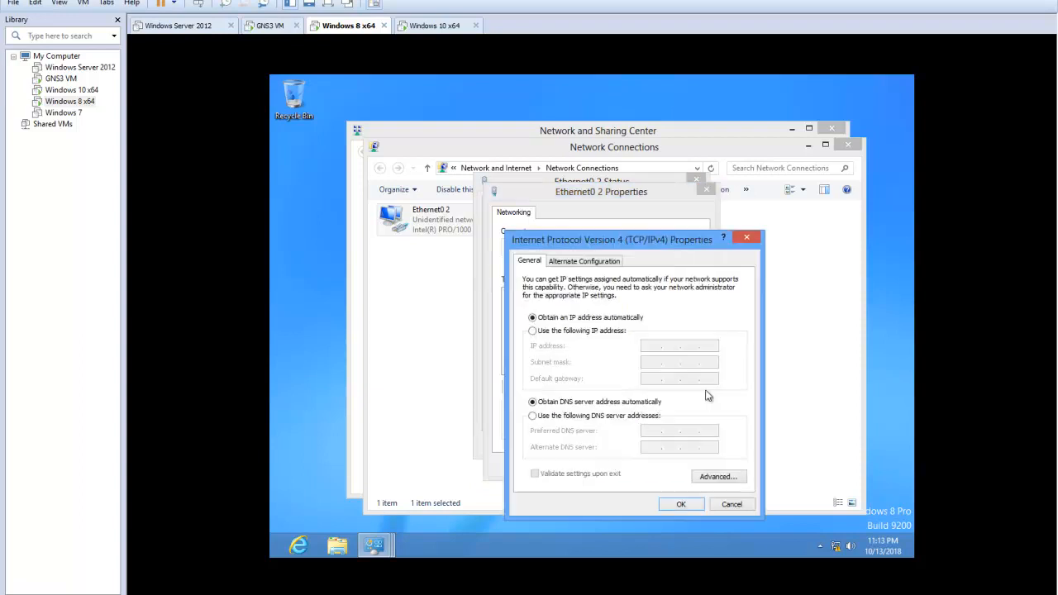
Assign static IP address 192.168.2.3, subnet mask 255.255.255.0 and default gateway 192.168.2.1, and close all network windows
{"action": "left_click", "coordinate": [533, 331]}
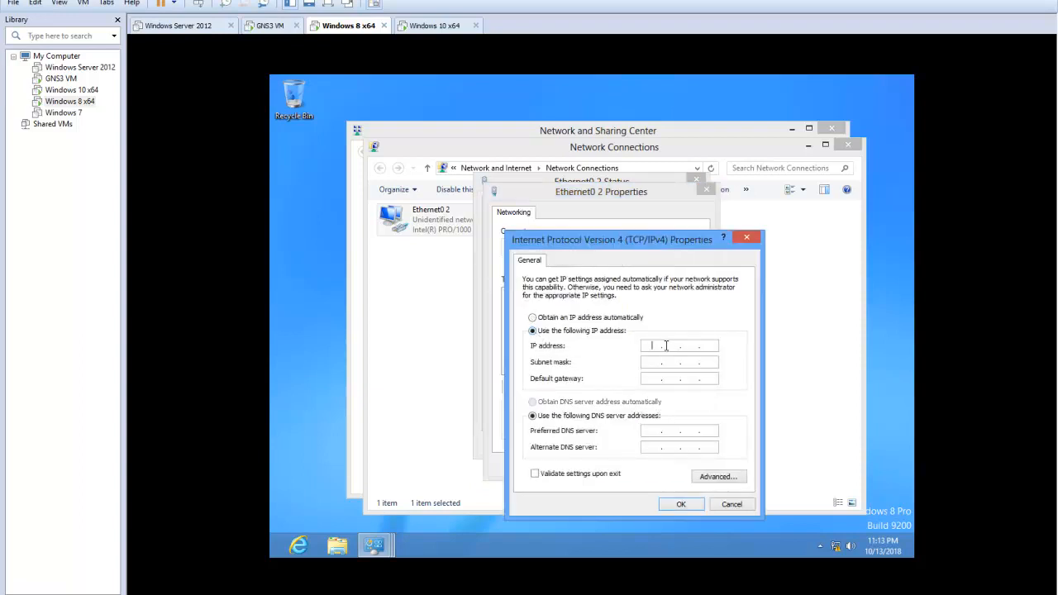
{"action": "type", "text": "192.168.2.3"}
{"action": "left_click", "coordinate": [692, 362]}
{"action": "left_click", "coordinate": [654, 378]}
{"action": "type", "text": "19"}
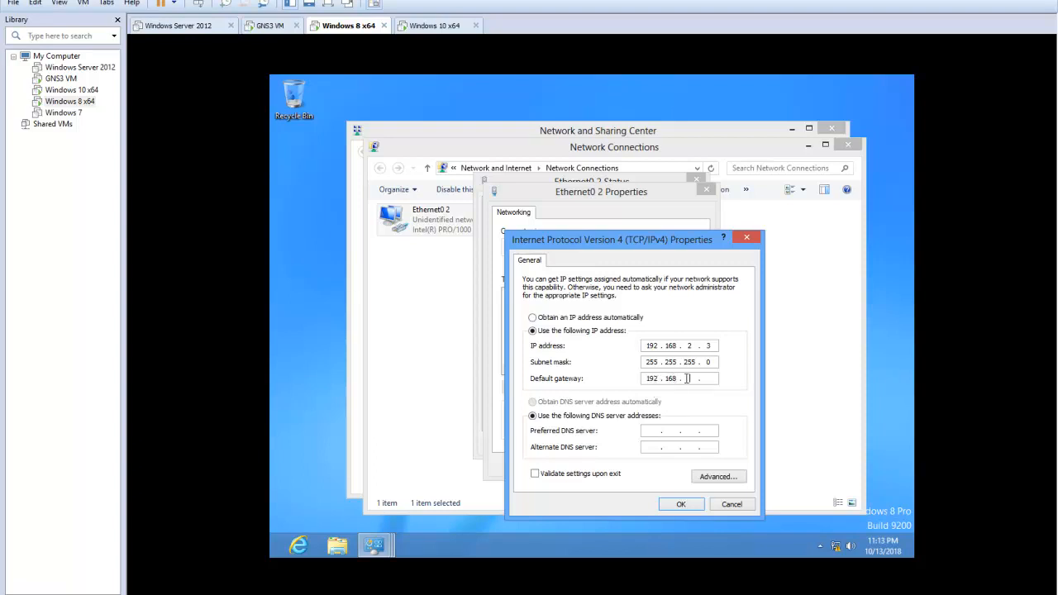
{"action": "type", "text": "2 . 168 . 2 . 1"}
{"action": "left_click", "coordinate": [678, 504]}
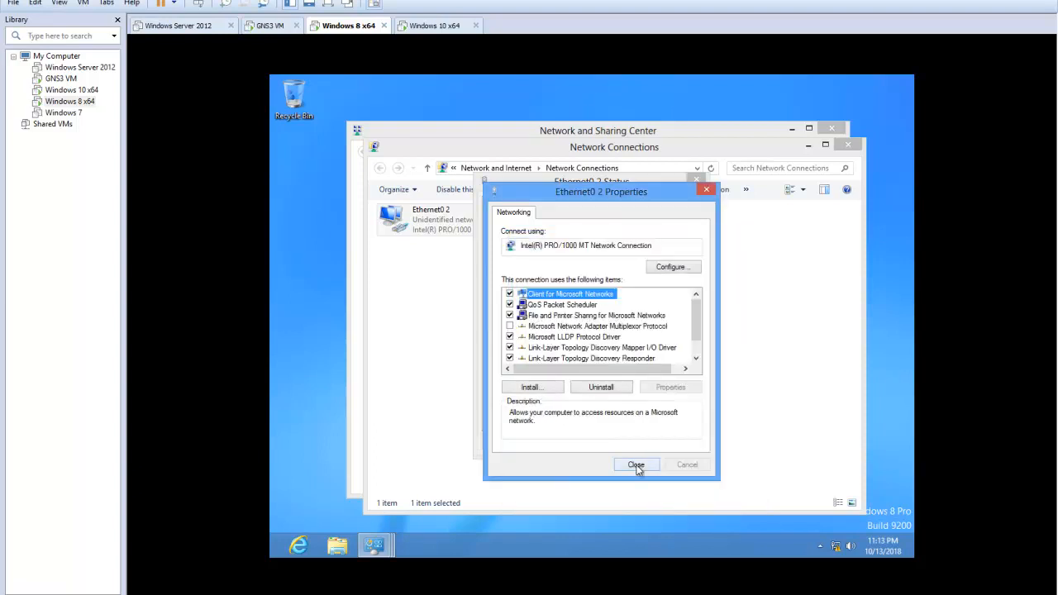
{"action": "left_click", "coordinate": [637, 468]}
{"action": "left_click", "coordinate": [680, 445]}
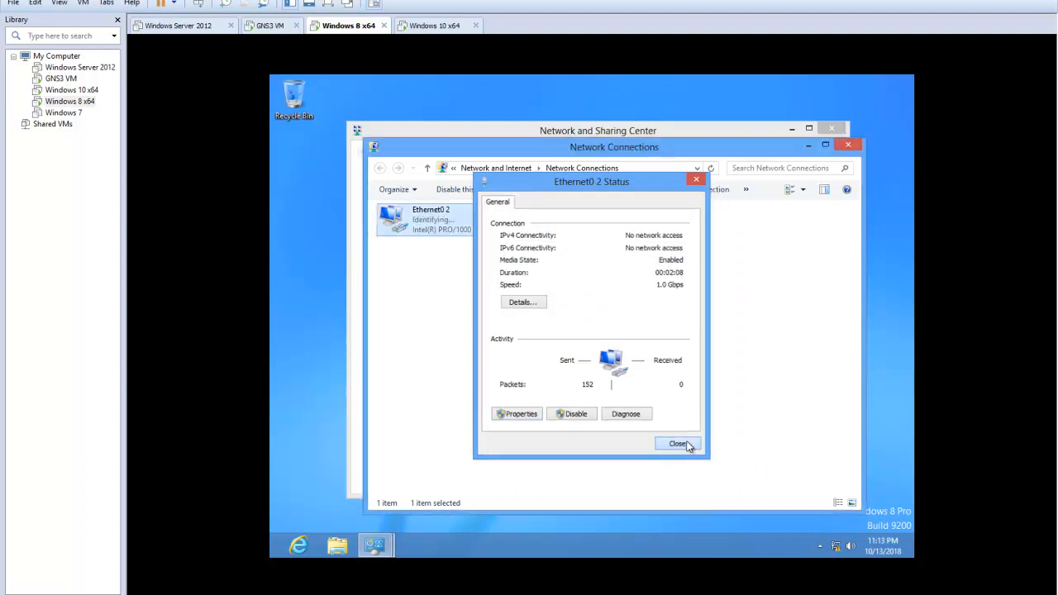
{"action": "left_click", "coordinate": [849, 146]}
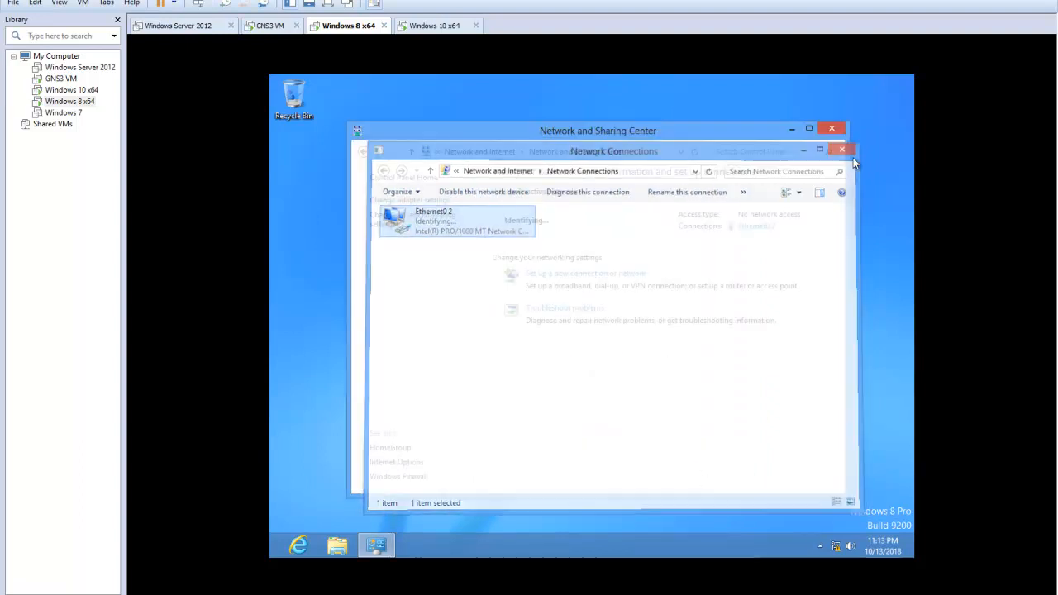
{"action": "left_click", "coordinate": [836, 133]}
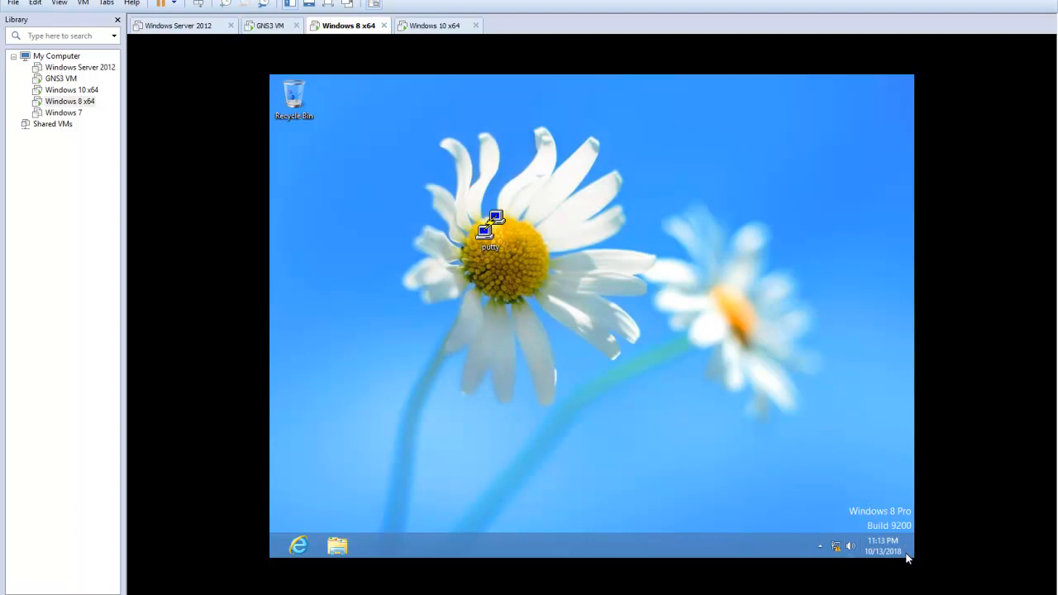
Find and open Control Panel on the Windows 8 machine and display its items as large icons
{"action": "mouse_move", "coordinate": [912, 556]}
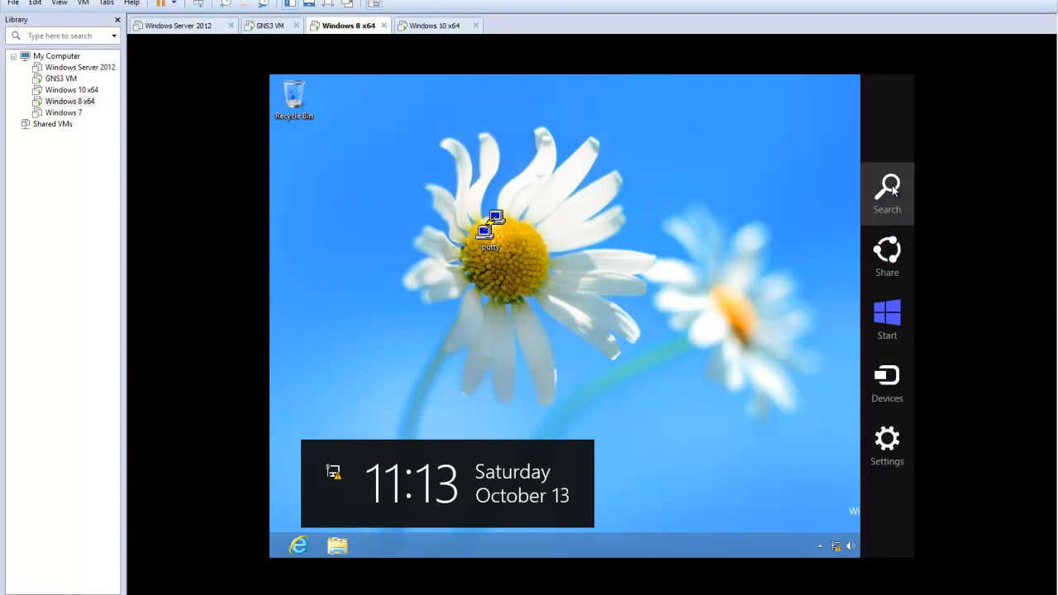
{"action": "left_click", "coordinate": [889, 191]}
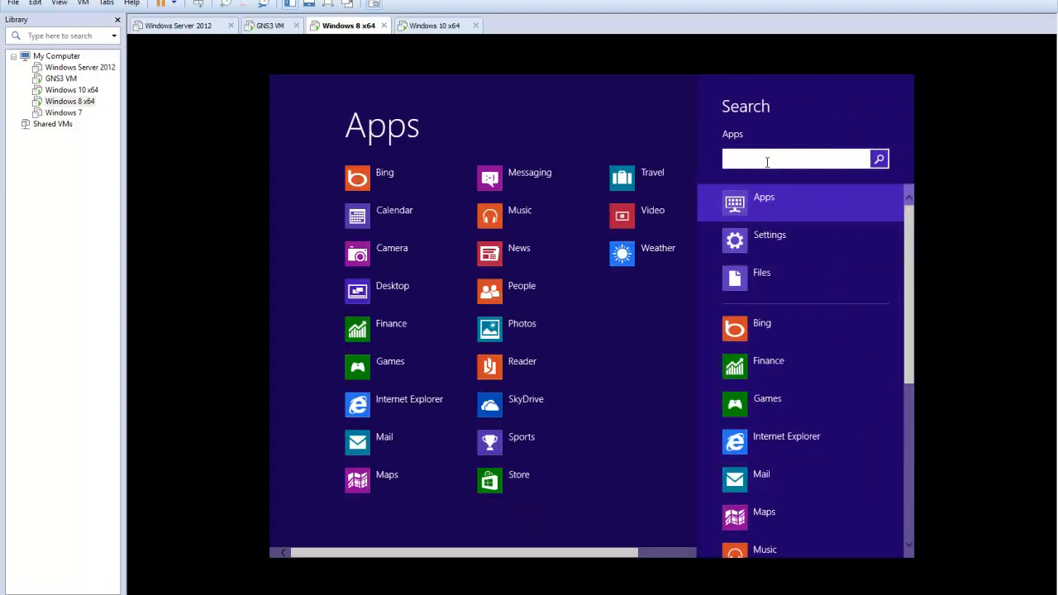
{"action": "type", "text": "cont"}
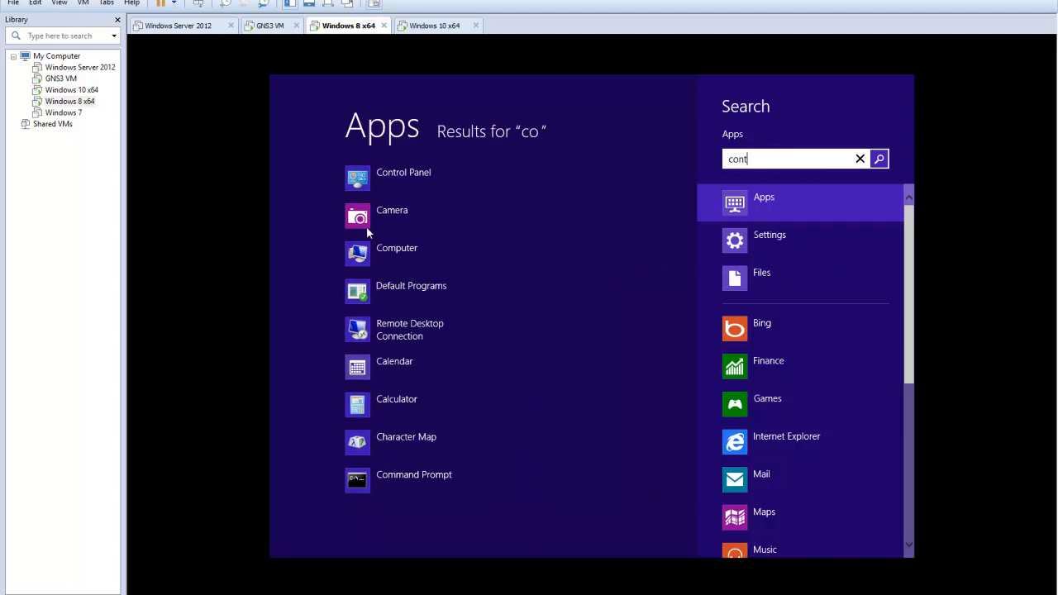
{"action": "left_click", "coordinate": [405, 179]}
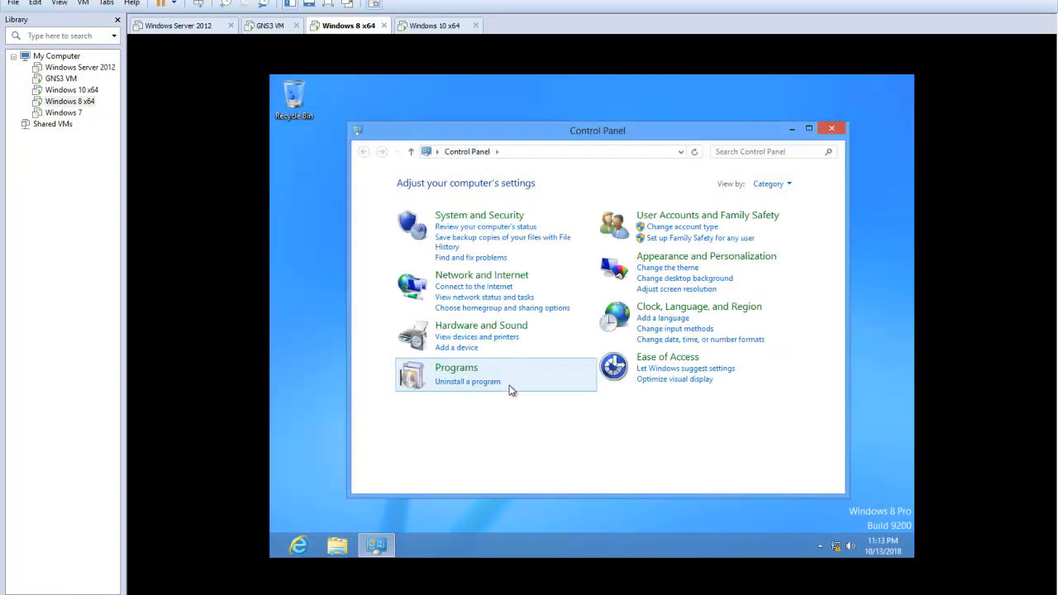
{"action": "left_click", "coordinate": [789, 184]}
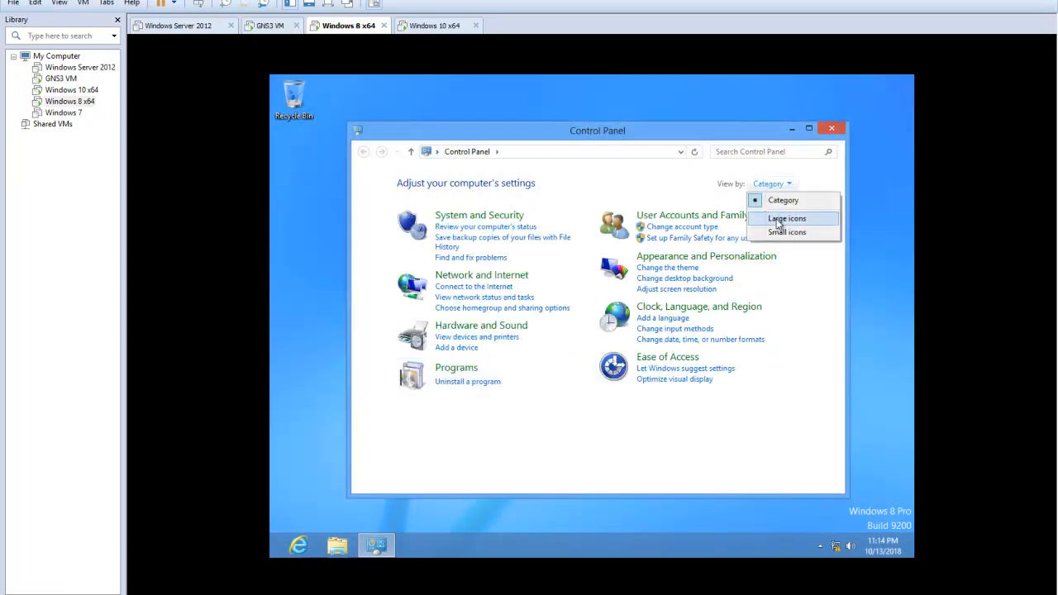
{"action": "left_click", "coordinate": [786, 219]}
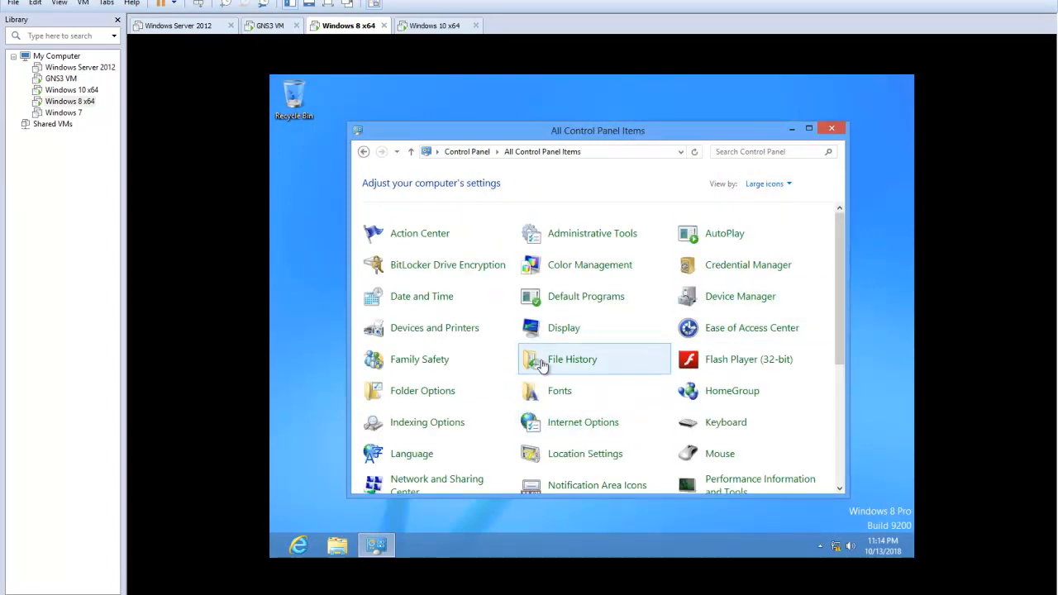
Turn off Windows Firewall for both private and public networks and close the firewall window
{"action": "scroll", "coordinate": [710, 388], "scroll_direction": "down", "scroll_amount": 1}
{"action": "left_click_drag", "start_coordinate": [842, 288], "coordinate": [846, 394]}
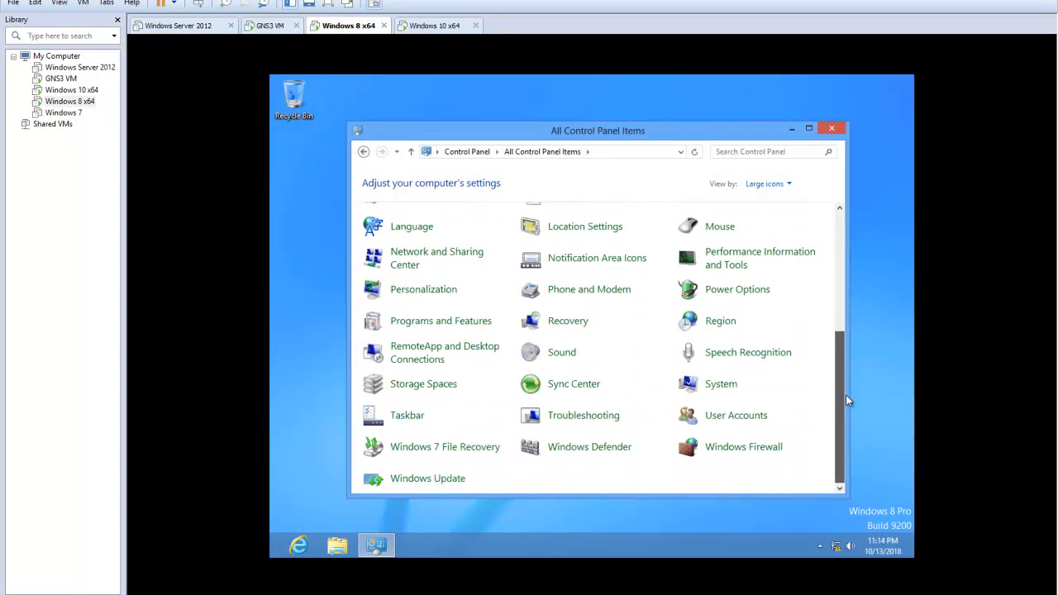
{"action": "left_click", "coordinate": [742, 444]}
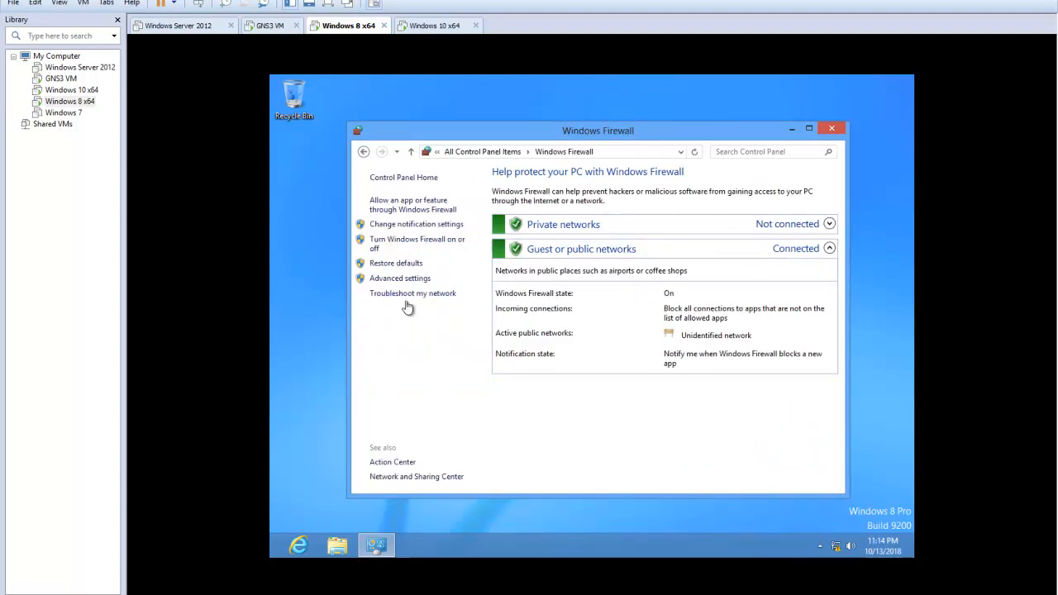
{"action": "left_click", "coordinate": [423, 239]}
{"action": "left_click", "coordinate": [453, 269]}
{"action": "left_click", "coordinate": [454, 345]}
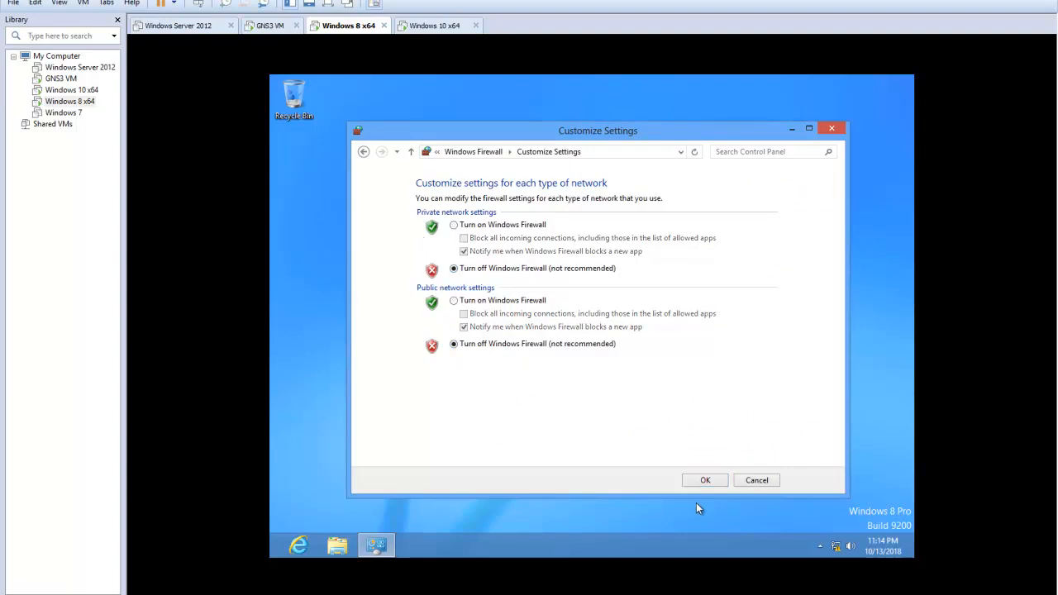
{"action": "left_click", "coordinate": [705, 482]}
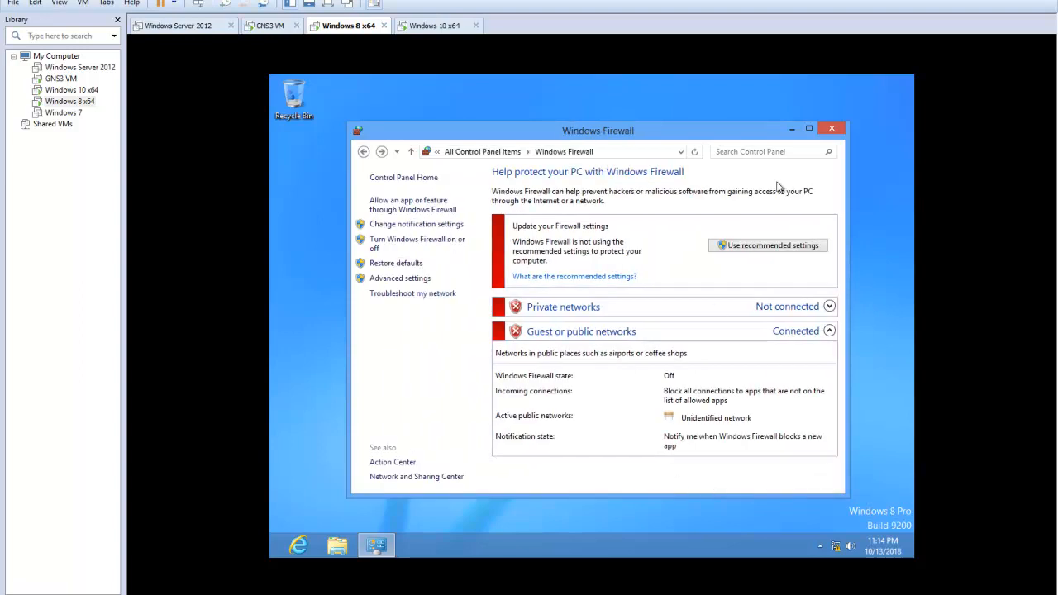
{"action": "left_click", "coordinate": [831, 128]}
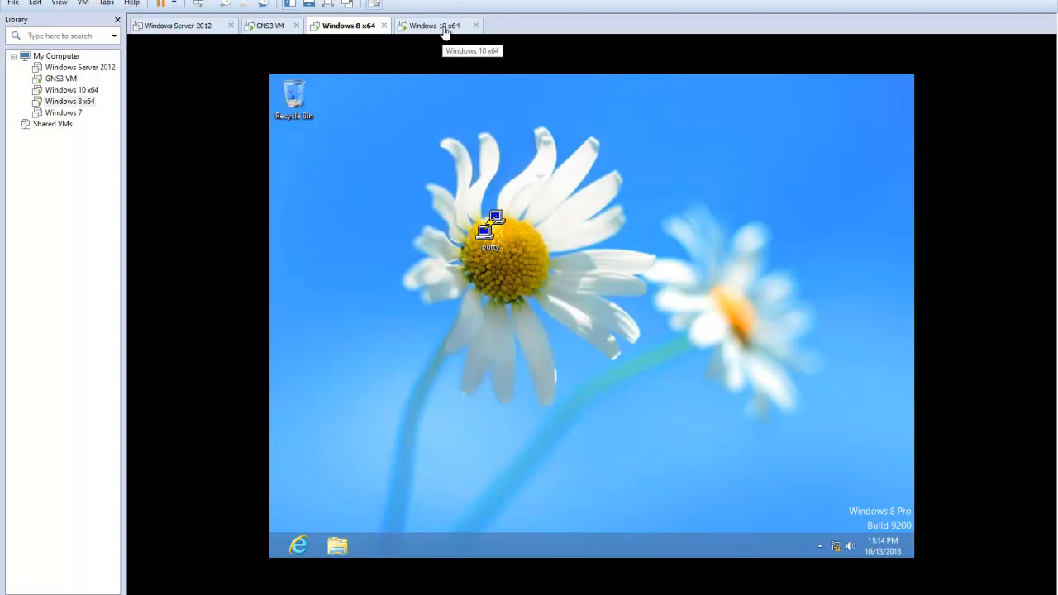
Switch to the Windows 10 x64 virtual machine and display its network adapter connections
{"action": "left_click", "coordinate": [442, 28]}
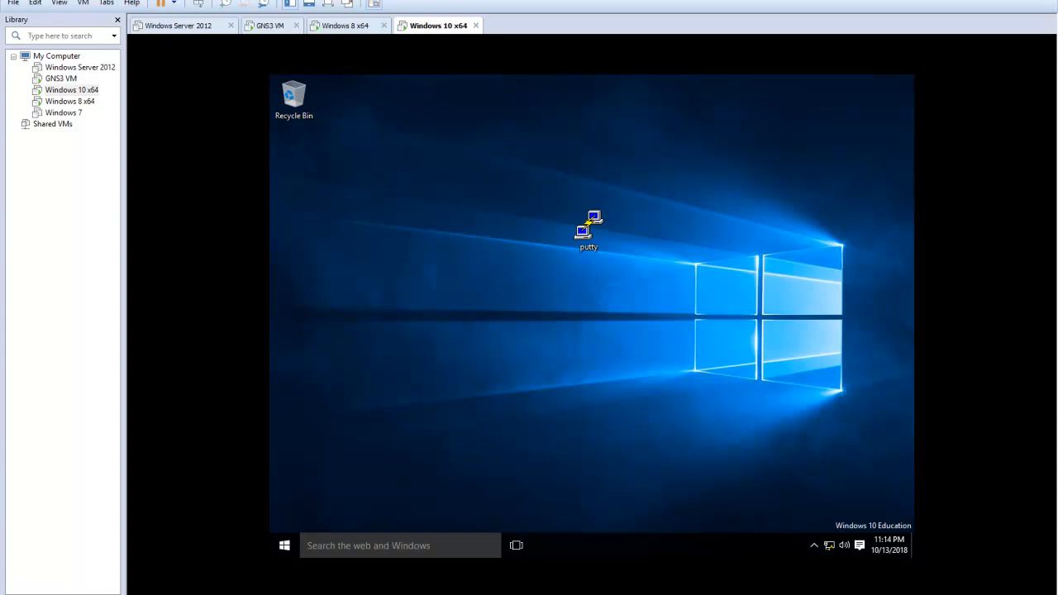
{"action": "right_click", "coordinate": [832, 552]}
{"action": "left_click", "coordinate": [739, 514]}
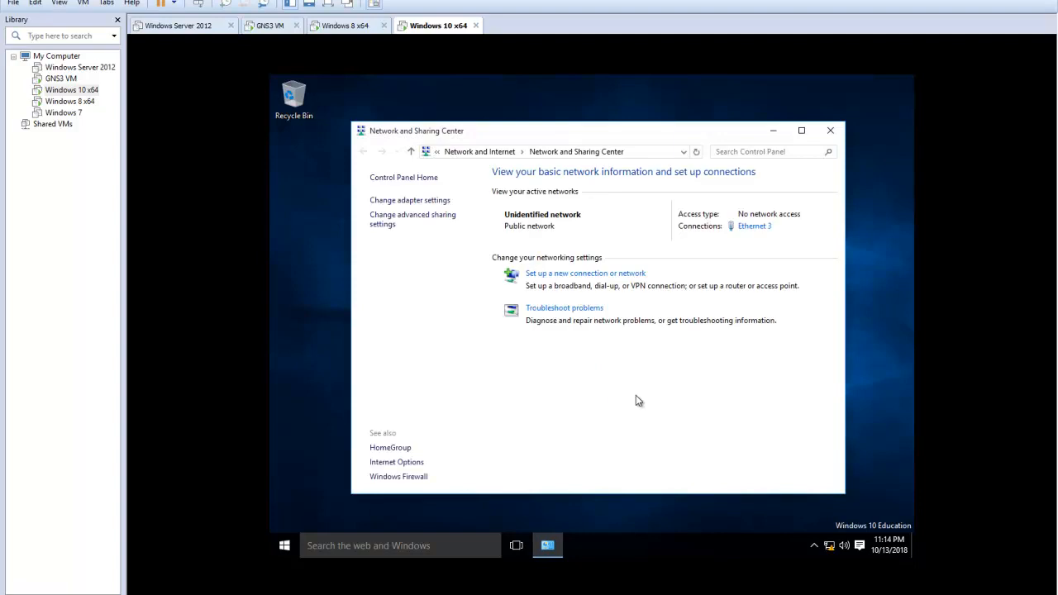
{"action": "left_click", "coordinate": [418, 201]}
Open the TCP/IPv4 properties of the Ethernet 3 adapter and choose manual IP addressing
{"action": "double_click", "coordinate": [420, 231]}
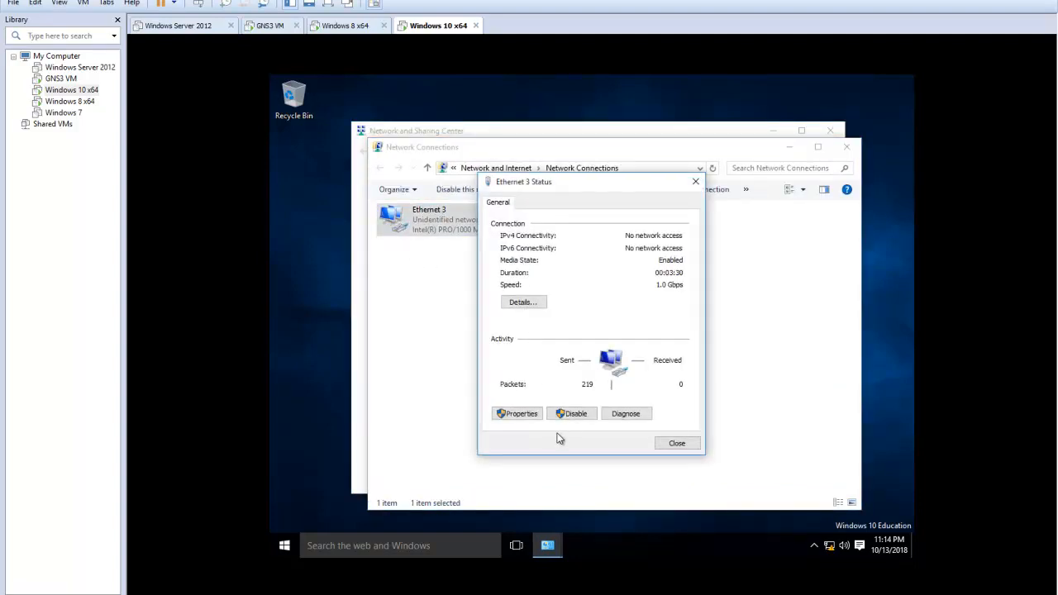
{"action": "left_click", "coordinate": [519, 414]}
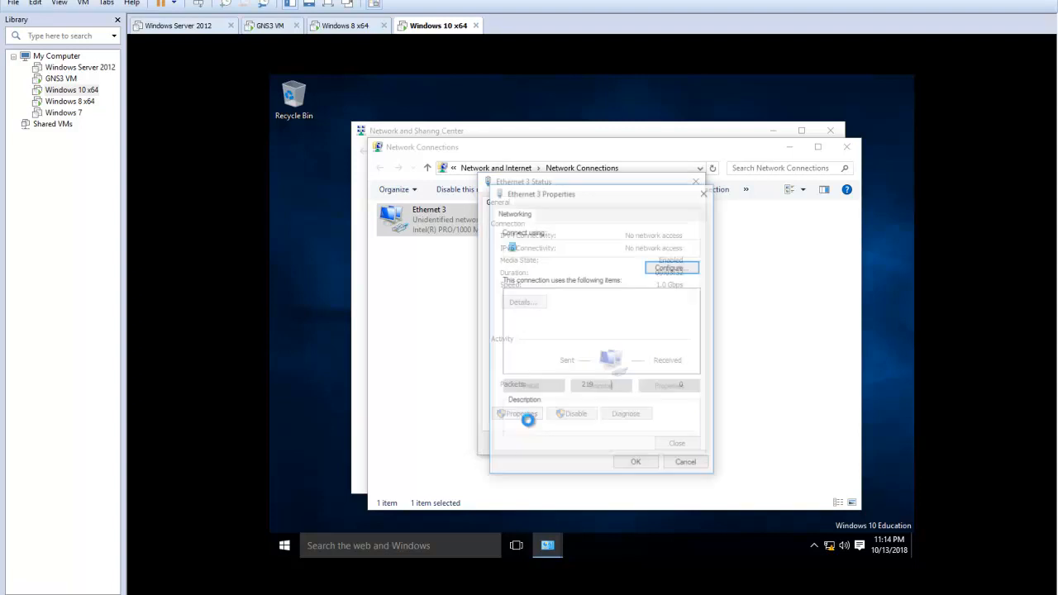
{"action": "left_click", "coordinate": [640, 327]}
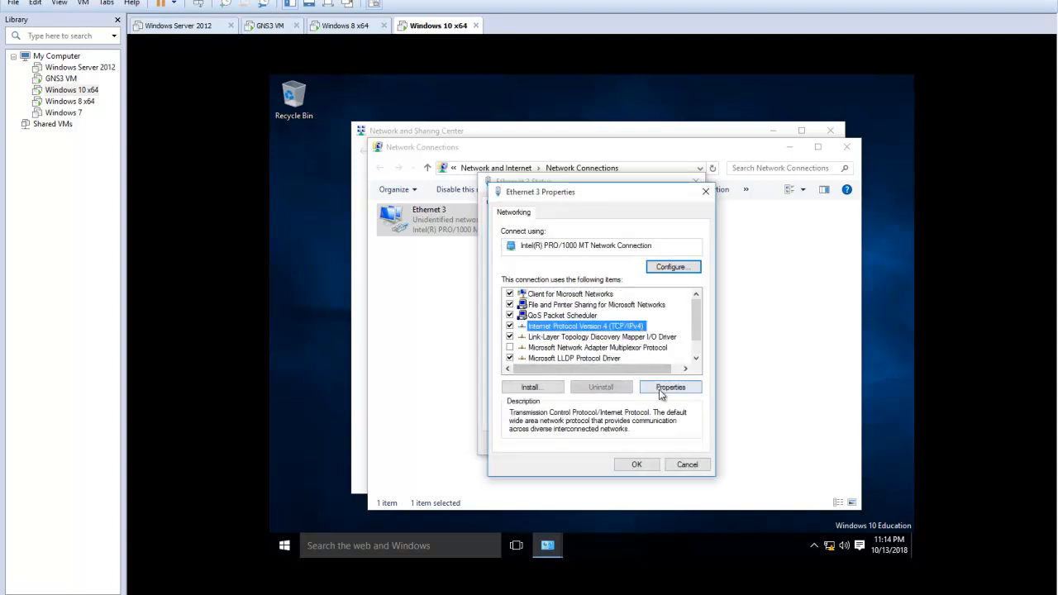
{"action": "left_click", "coordinate": [671, 387]}
{"action": "left_click", "coordinate": [532, 331]}
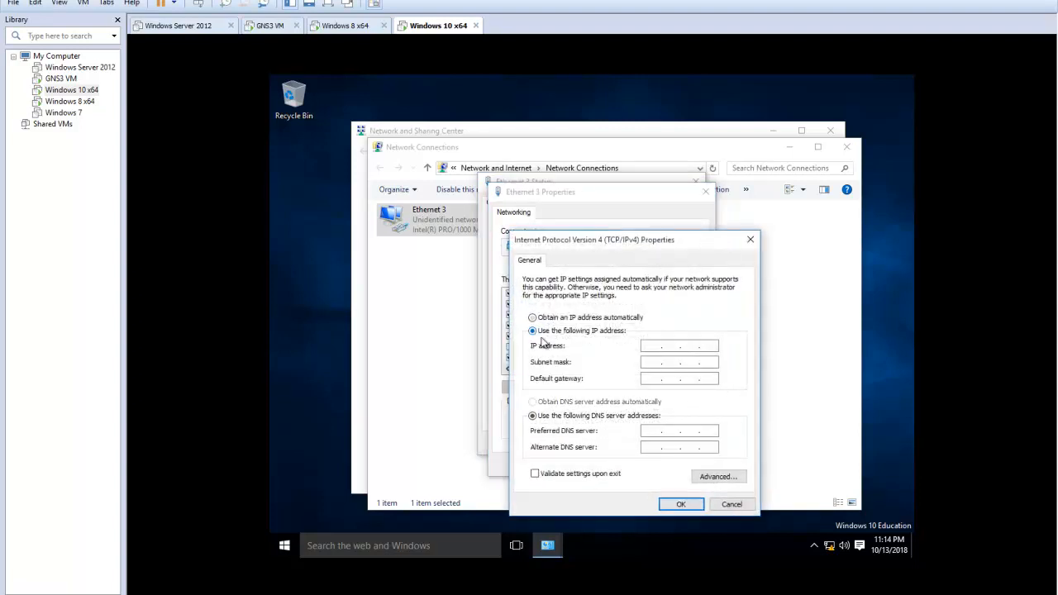
Try to assign static IP address 172.16.3.3 with a subnet mask and default gateway to Ethernet 3
{"action": "left_click", "coordinate": [653, 345]}
{"action": "type", "text": "19"}
{"action": "type", "text": "16 "}
{"action": "type", "text": ". 3 . "}
{"action": "type", "text": "3"}
{"action": "left_click", "coordinate": [652, 362]}
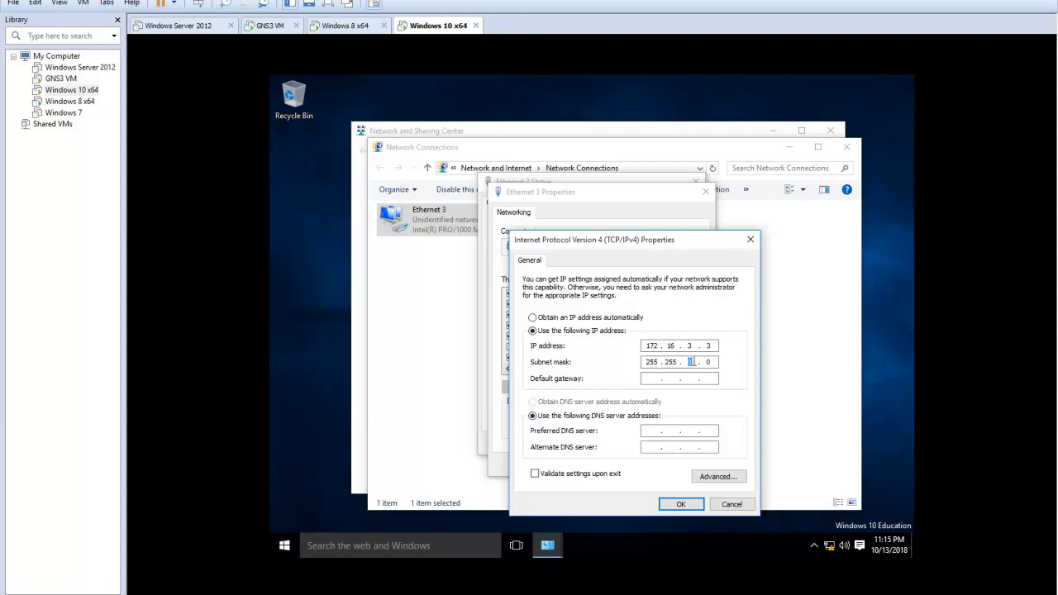
{"action": "type", "text": "255 ."}
{"action": "left_click", "coordinate": [671, 378]}
{"action": "type", "text": "1"}
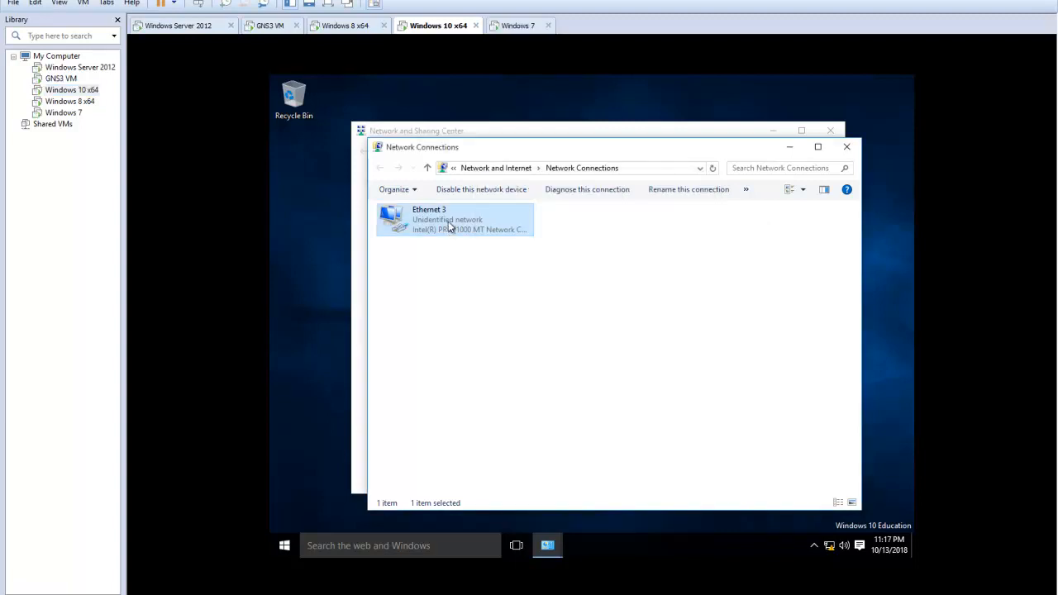
Reopen the Internet Protocol Version 4 (TCP/IPv4) properties of Ethernet 3 and switch them to a manually specified address
{"action": "double_click", "coordinate": [449, 225]}
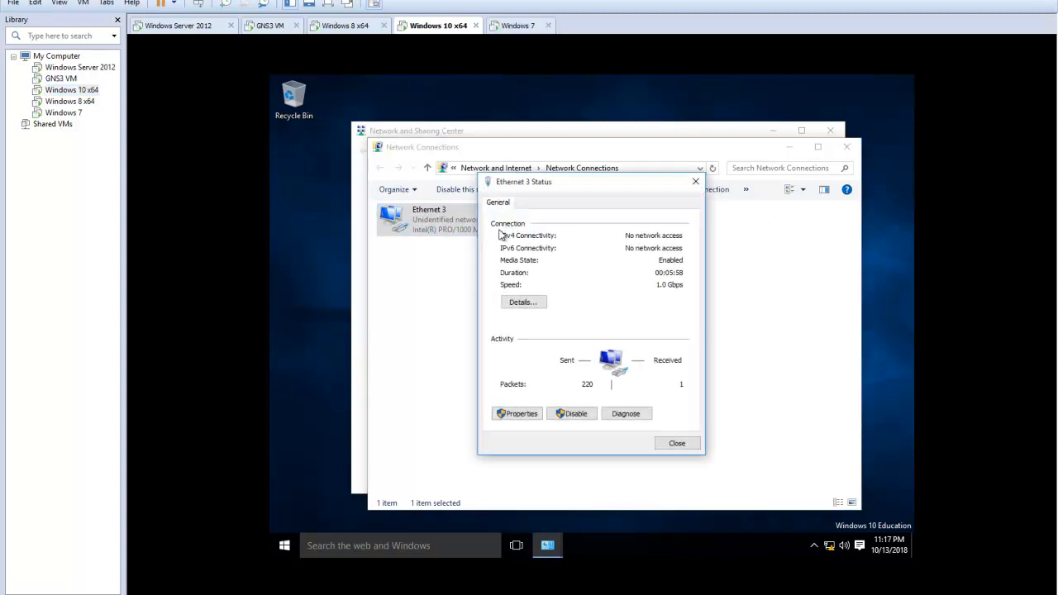
{"action": "left_click", "coordinate": [514, 413]}
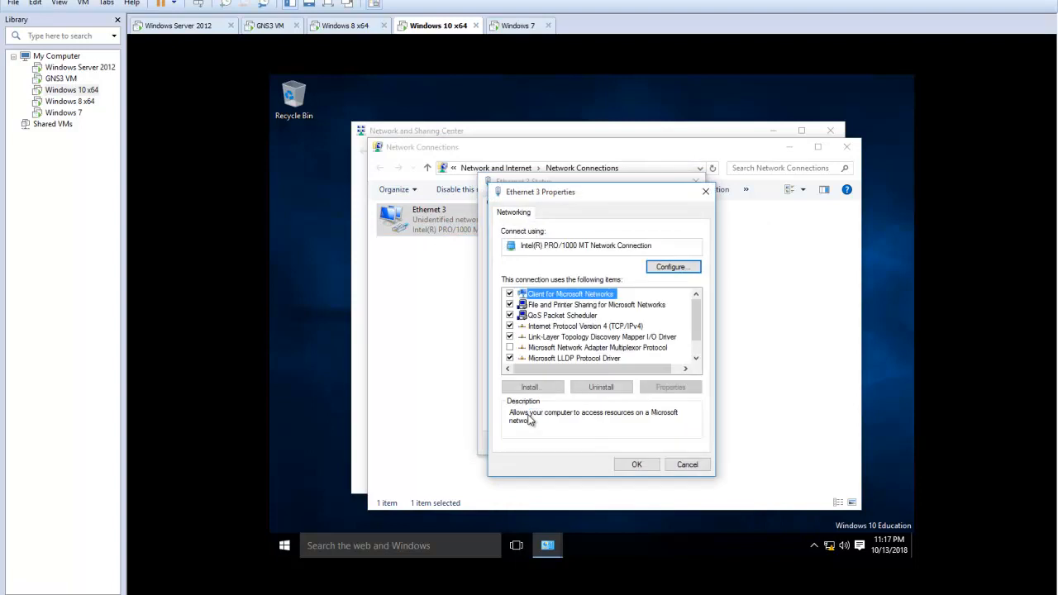
{"action": "left_click", "coordinate": [632, 327]}
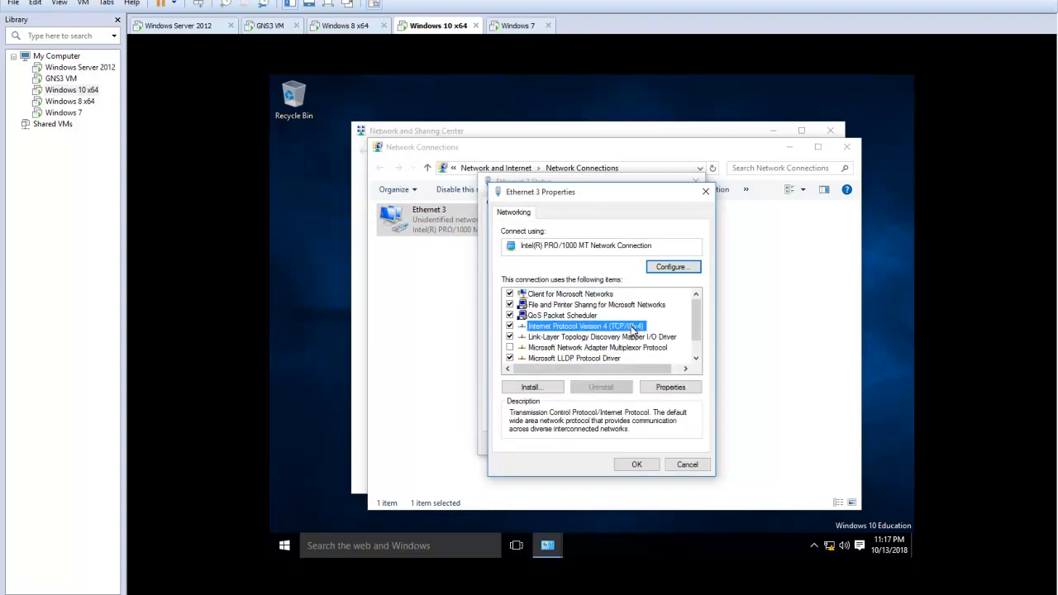
{"action": "left_click", "coordinate": [678, 387]}
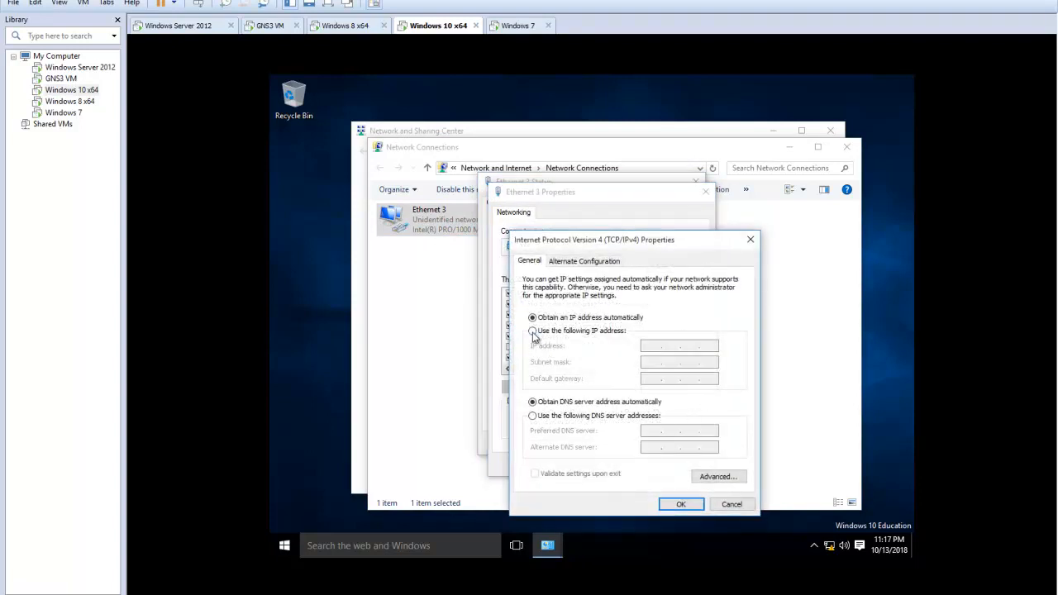
{"action": "left_click", "coordinate": [533, 330]}
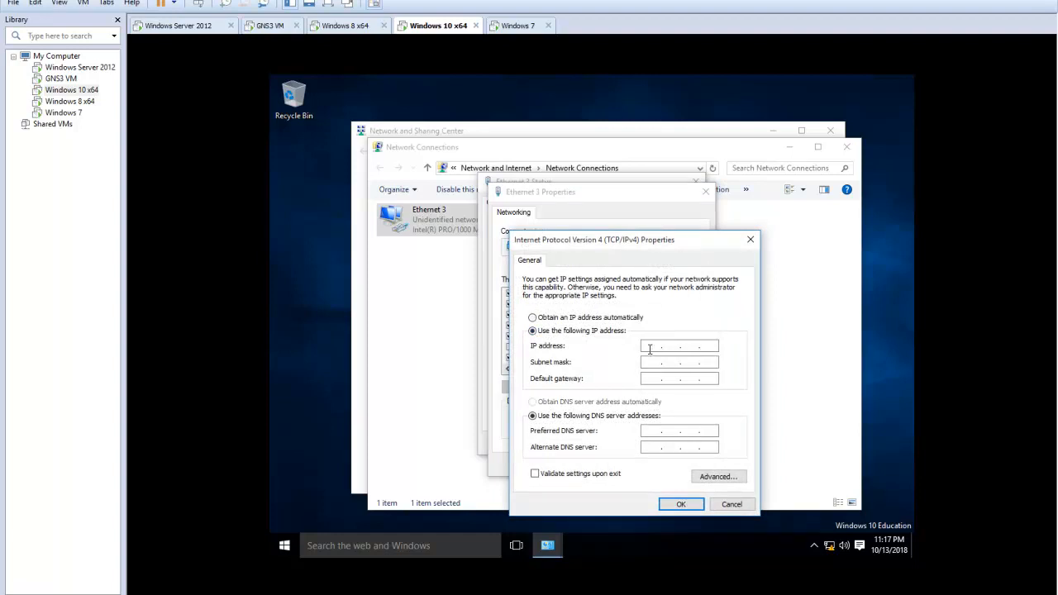
Assign IP address 172.16.3.3, subnet mask 255.255.255.0 and default gateway 172.16.3.1, removing the absent adapter's static IP configuration
{"action": "left_click", "coordinate": [650, 347]}
{"action": "type", "text": "17"}
{"action": "type", "text": "21633"}
{"action": "left_click", "coordinate": [679, 362]}
{"action": "type", "text": "255"}
{"action": "left_click", "coordinate": [656, 378]}
{"action": "type", "text": "17"}
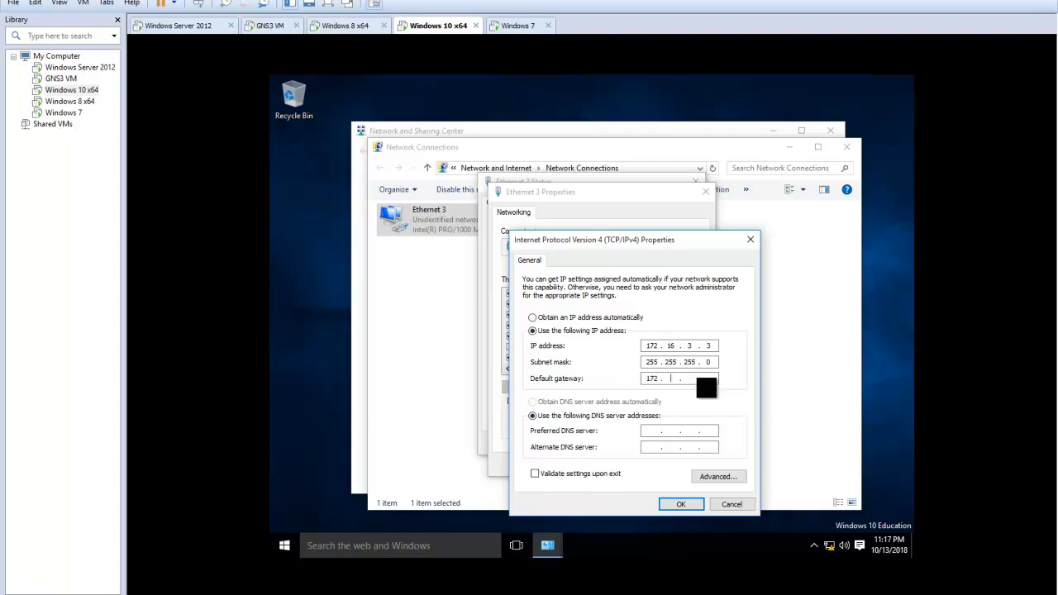
{"action": "type", "text": "2.16.3"}
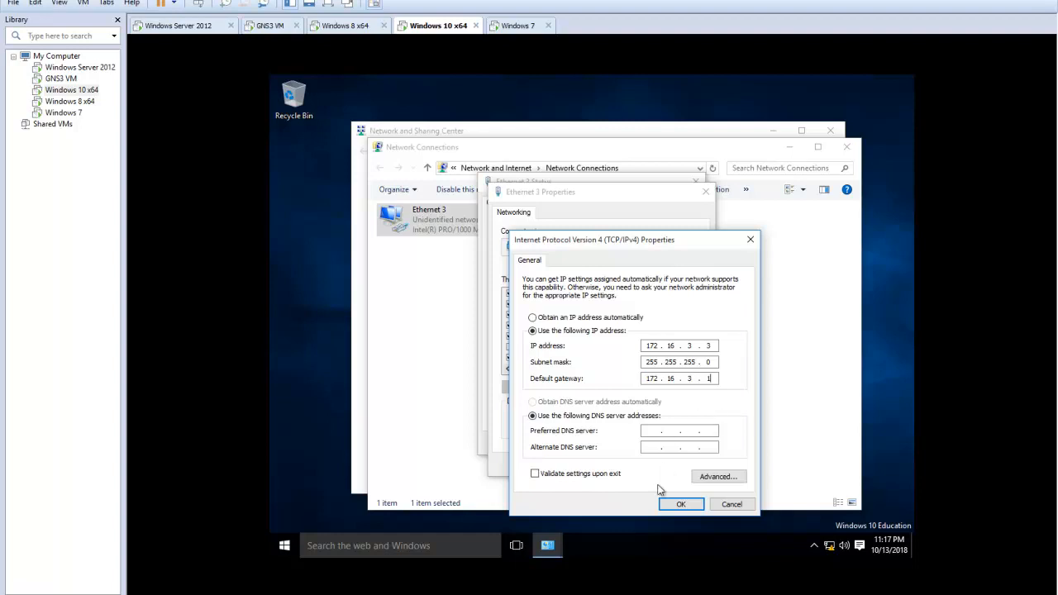
{"action": "left_click", "coordinate": [677, 504]}
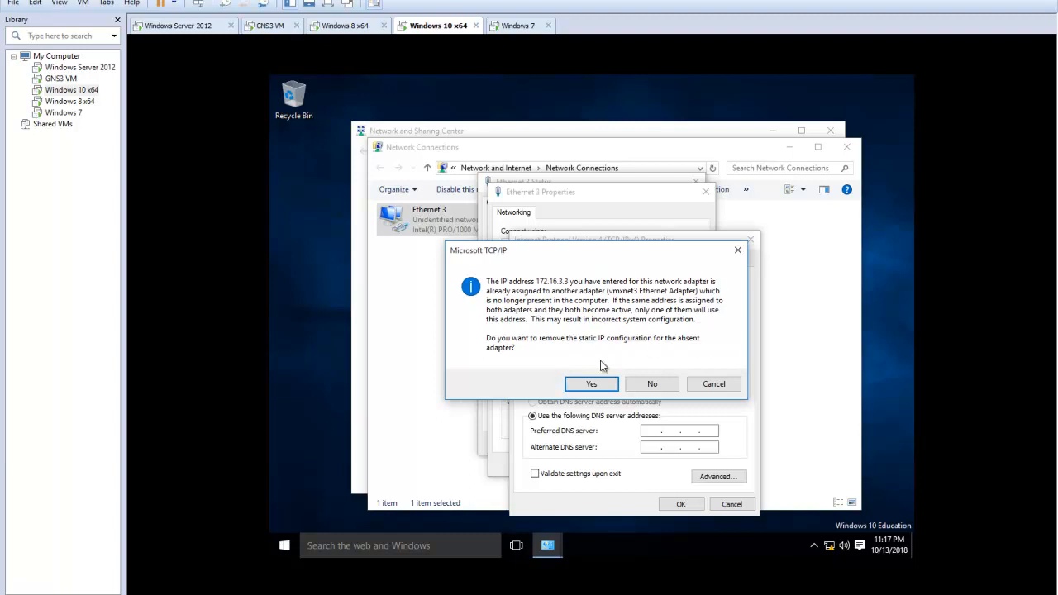
{"action": "left_click", "coordinate": [592, 385]}
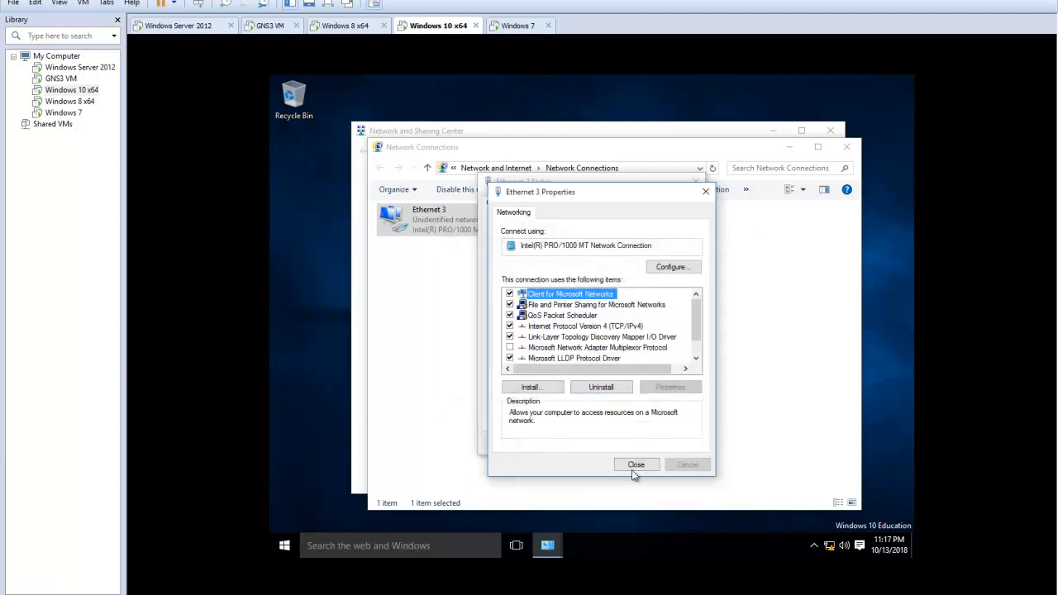
Recheck the saved TCP/IPv4 settings of Ethernet 3 and close all network windows
{"action": "left_click", "coordinate": [638, 327]}
{"action": "left_click", "coordinate": [671, 387]}
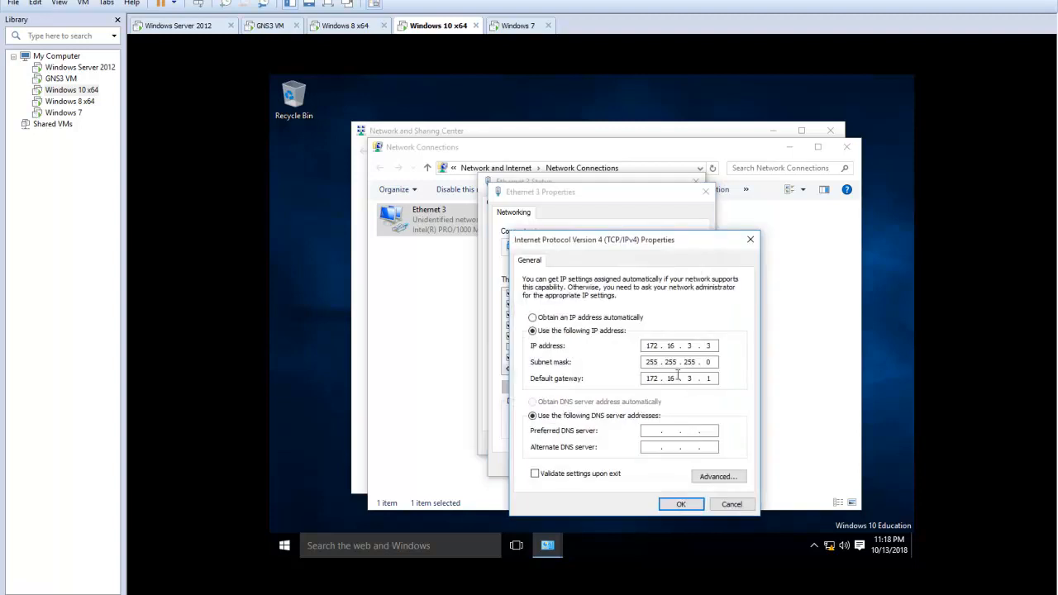
{"action": "left_click", "coordinate": [679, 505]}
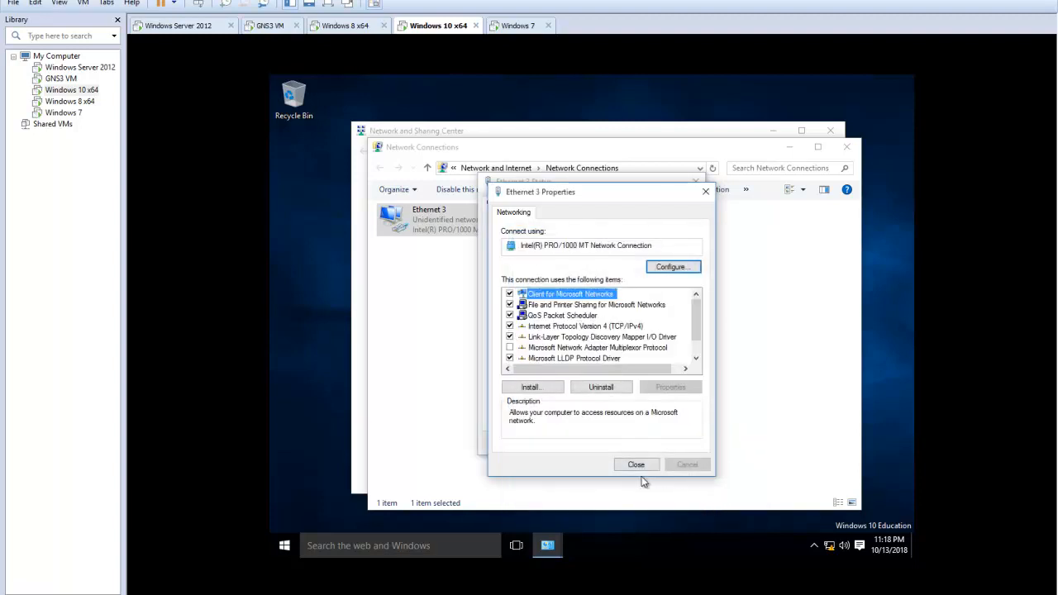
{"action": "left_click", "coordinate": [641, 467]}
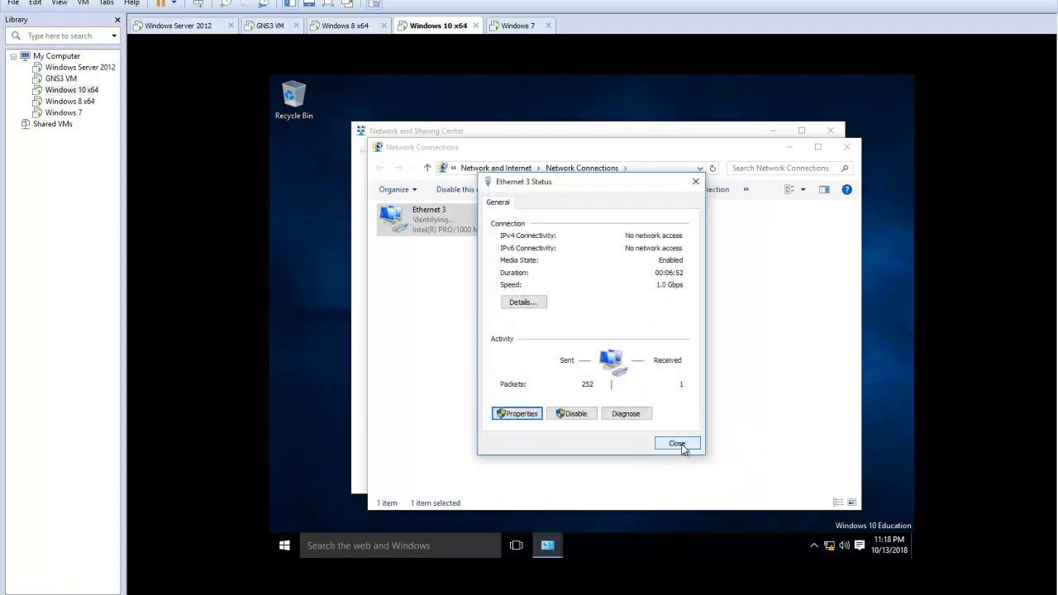
{"action": "left_click", "coordinate": [677, 444]}
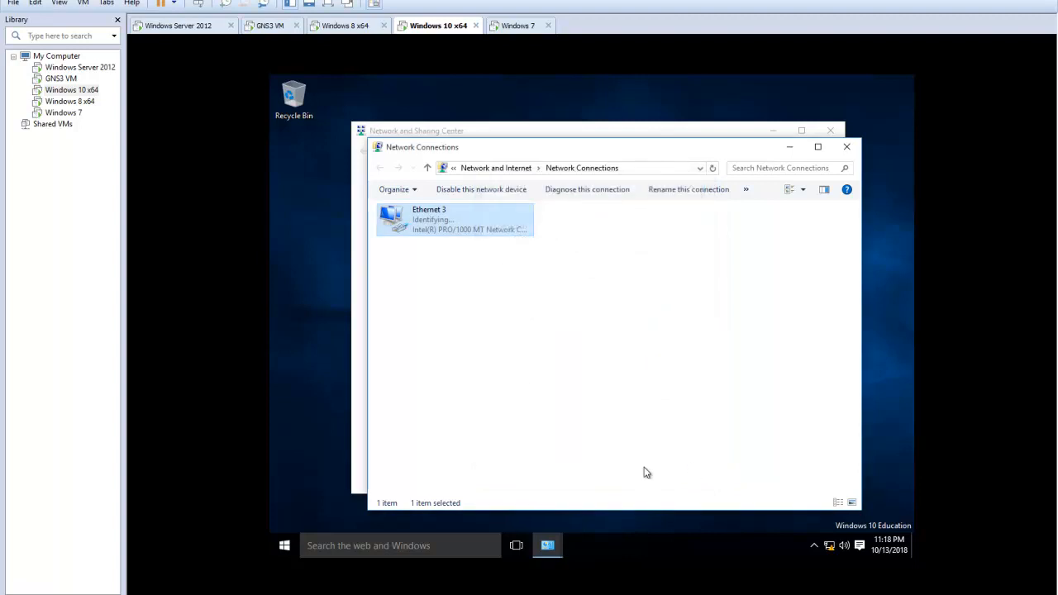
{"action": "left_click", "coordinate": [847, 147]}
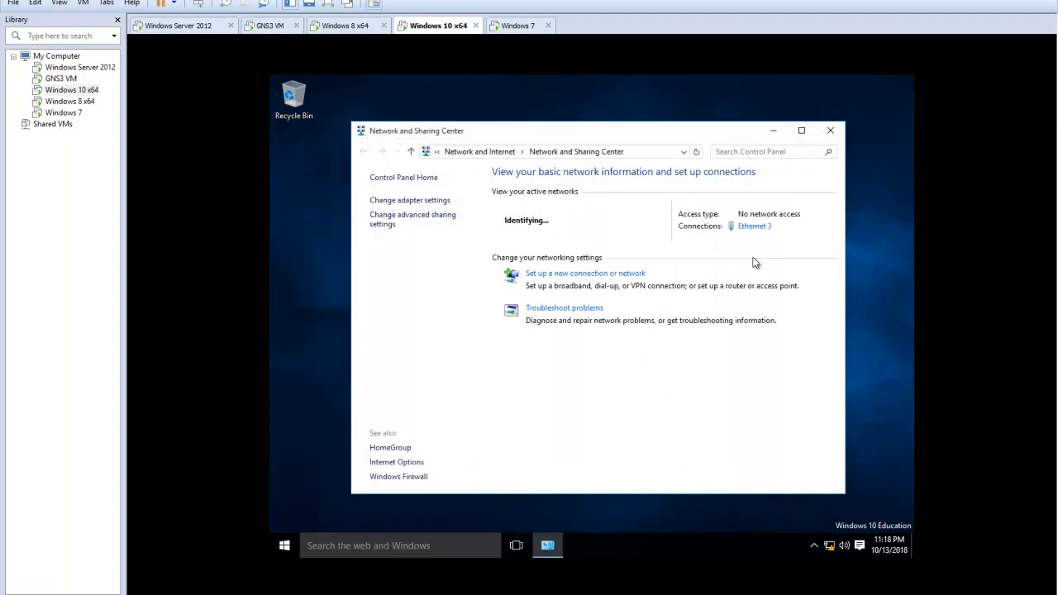
{"action": "left_click", "coordinate": [831, 131]}
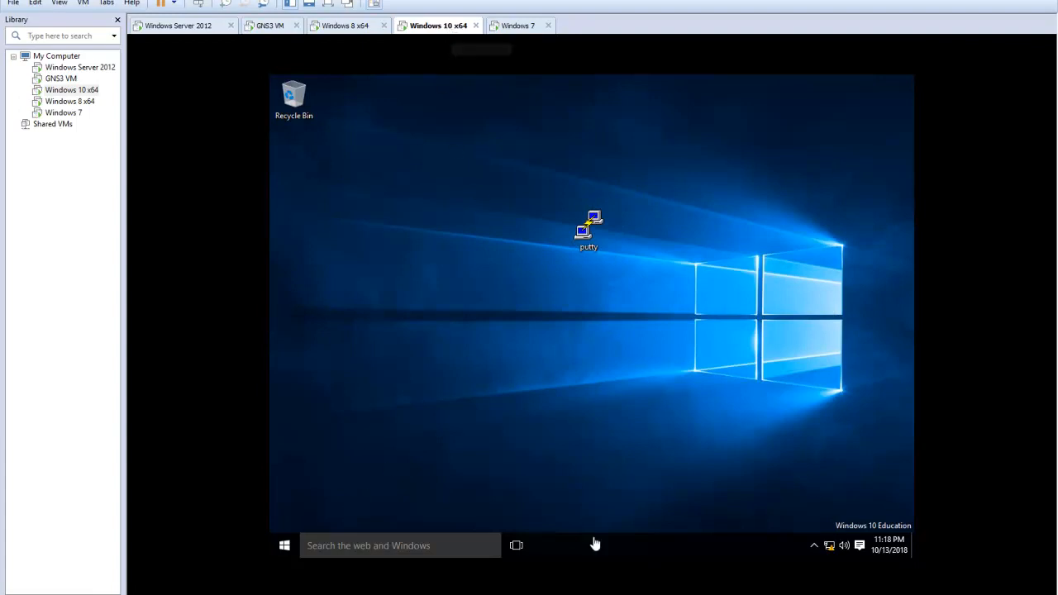
Check that Windows Firewall is turned off for both private and public networks, and close the firewall window
{"action": "left_click", "coordinate": [339, 550]}
{"action": "type", "text": "f"}
{"action": "type", "text": "w"}
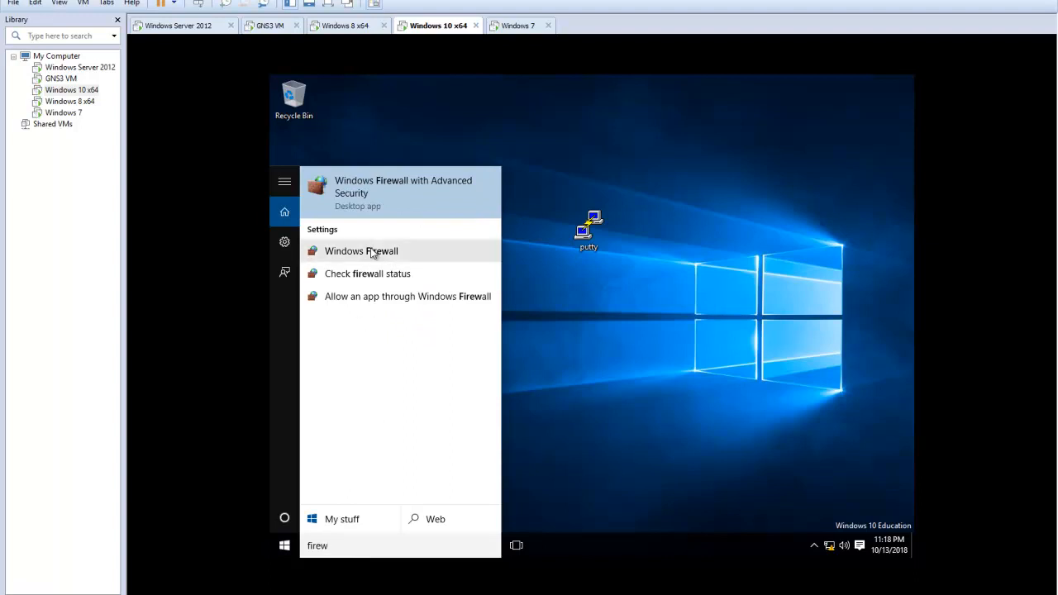
{"action": "left_click", "coordinate": [370, 252]}
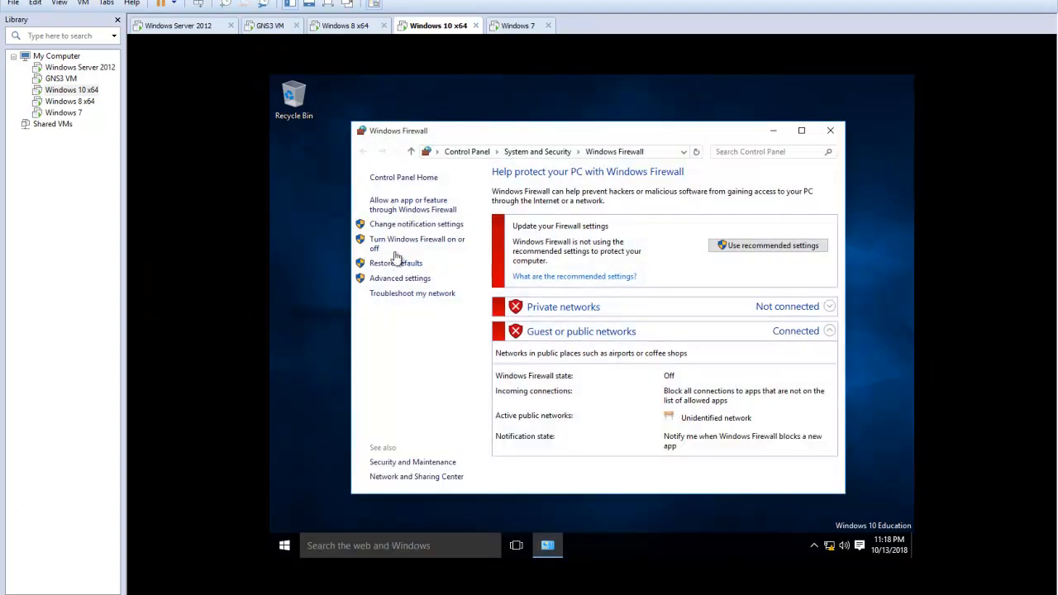
{"action": "left_click", "coordinate": [431, 240]}
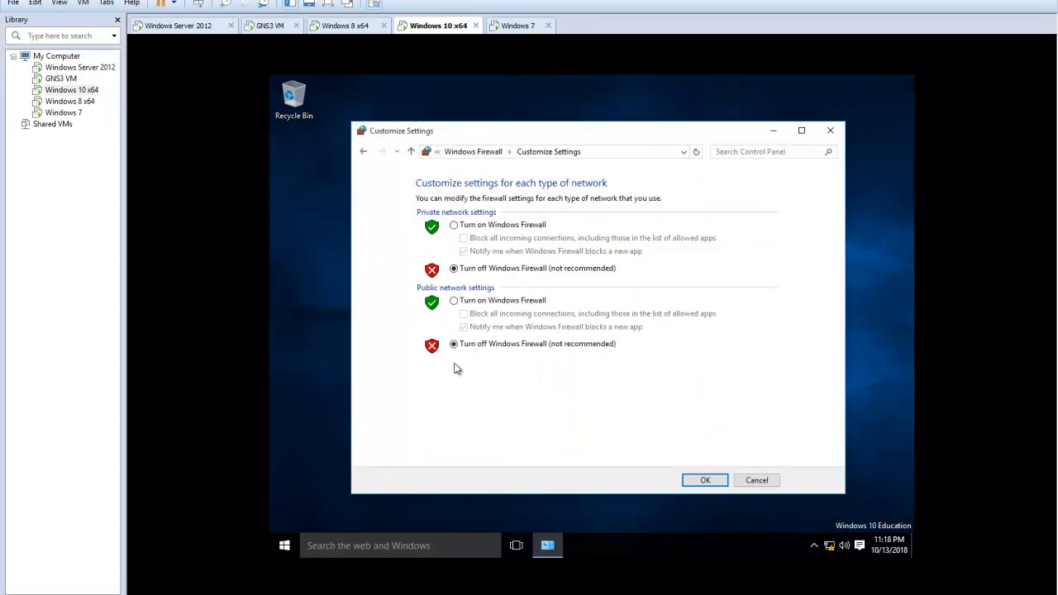
{"action": "left_click", "coordinate": [703, 486]}
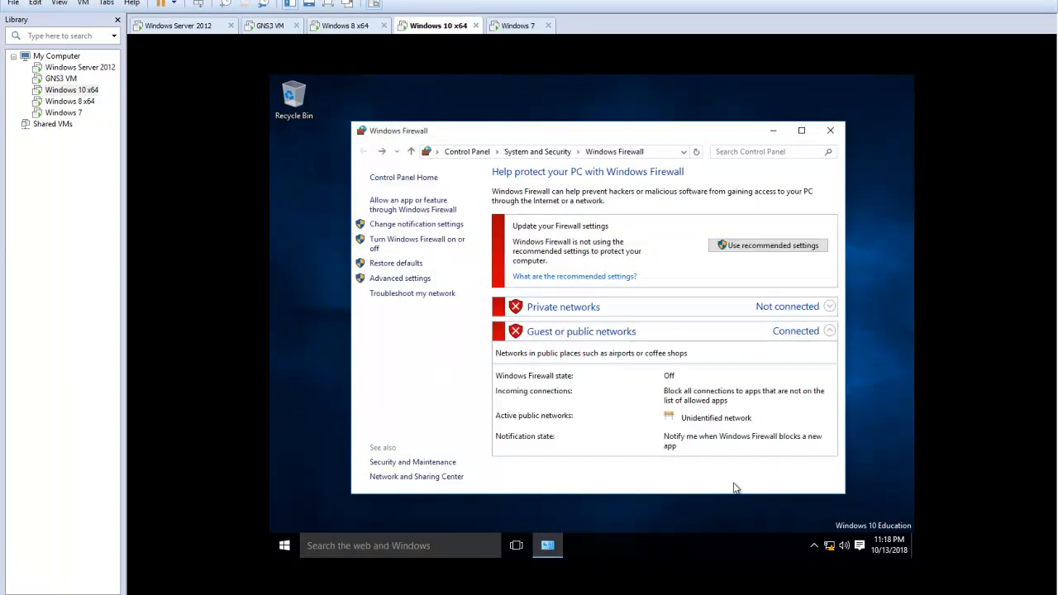
{"action": "left_click", "coordinate": [830, 129]}
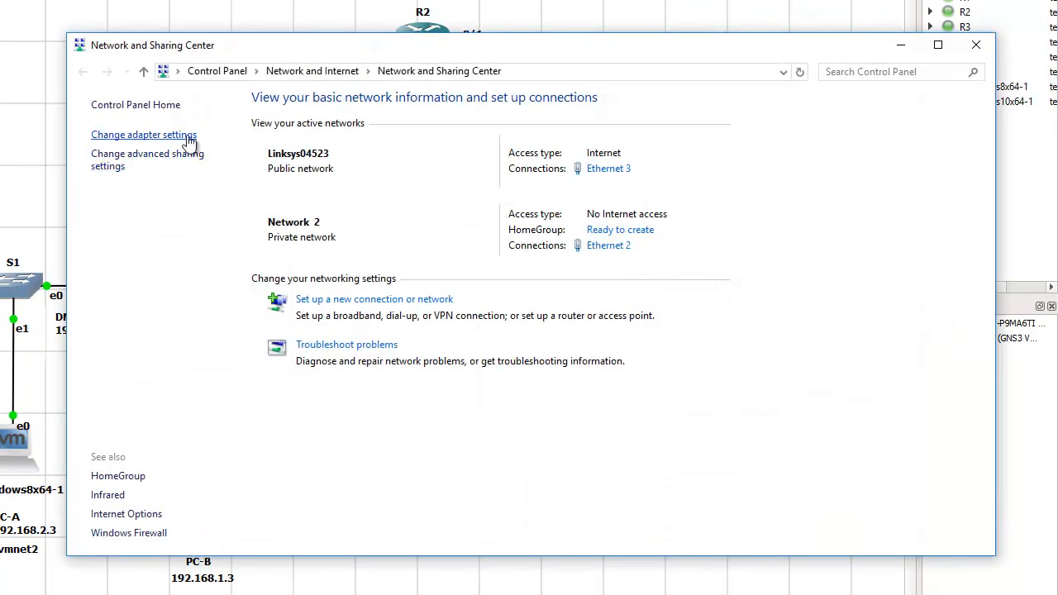
On the host computer, open the Internet Protocol Version 4 (TCP/IPv4) properties of the Ethernet 2 loopback adapter
{"action": "left_click", "coordinate": [141, 139]}
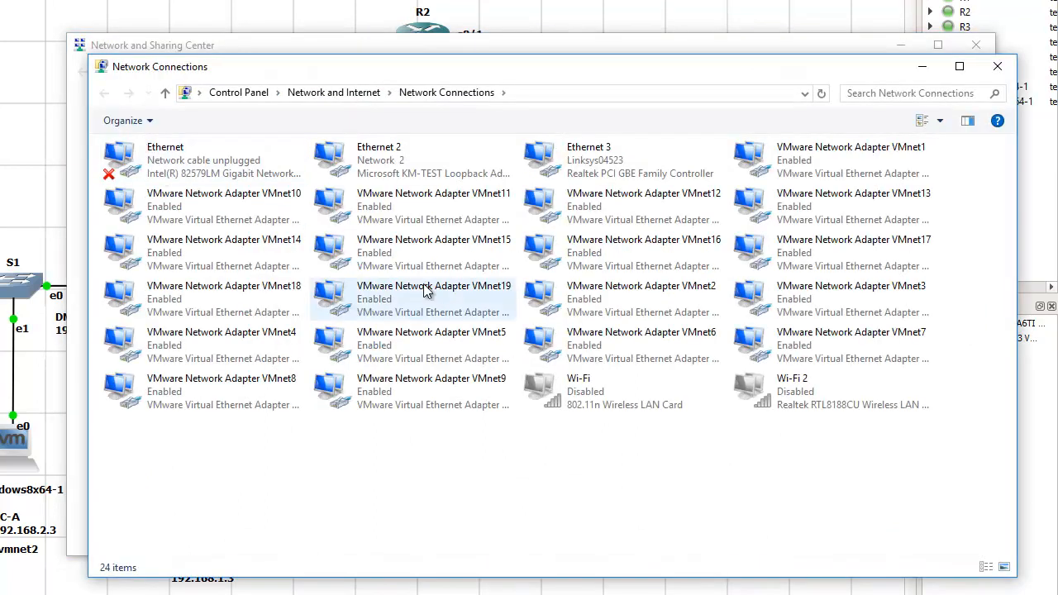
{"action": "double_click", "coordinate": [390, 162]}
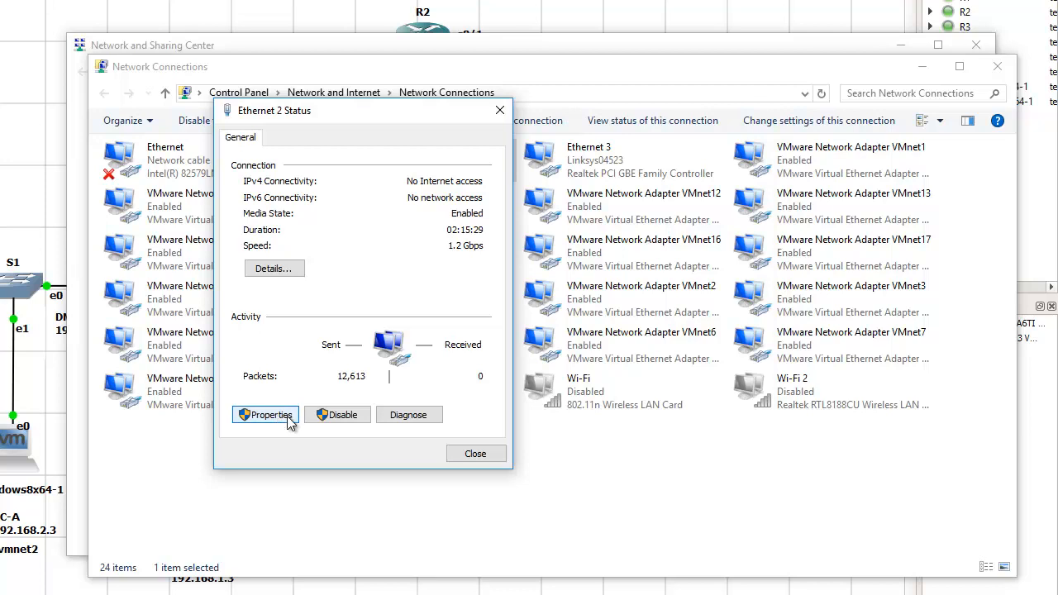
{"action": "left_click", "coordinate": [287, 420]}
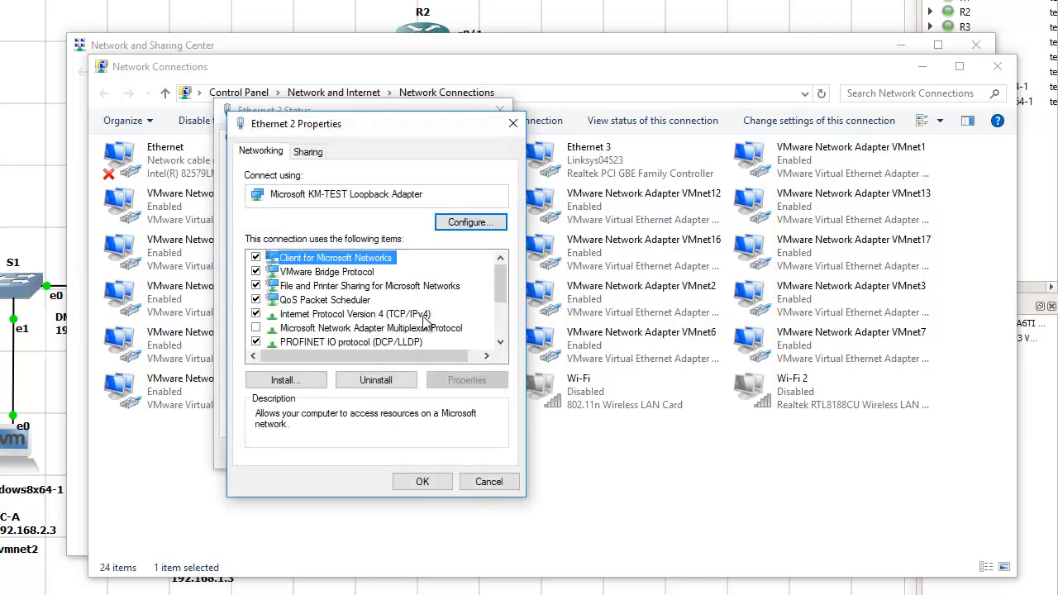
{"action": "left_click", "coordinate": [426, 315]}
{"action": "left_click", "coordinate": [470, 382]}
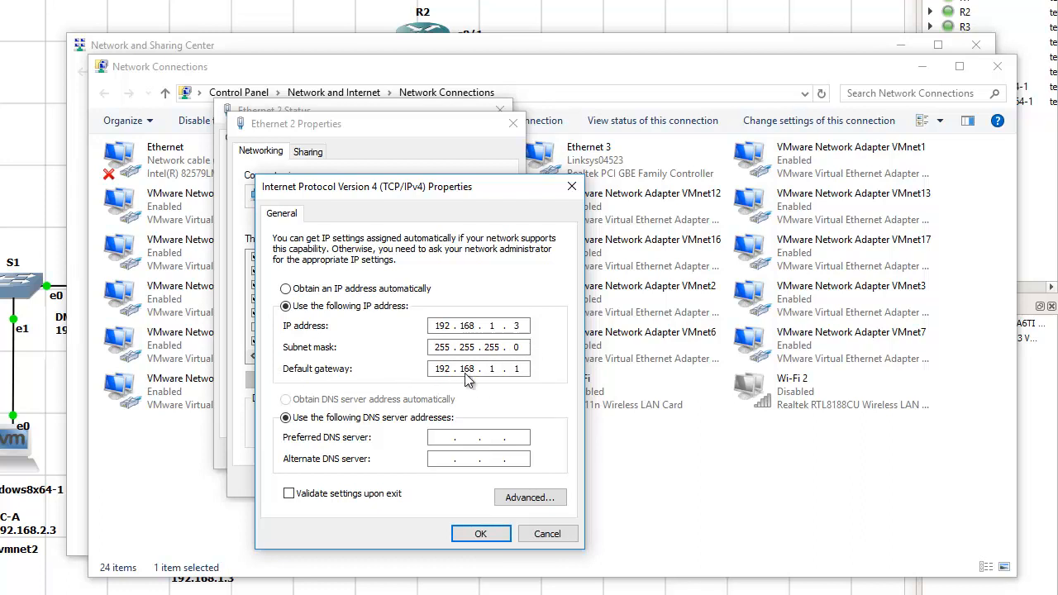
Save IP address 192.168.1.3, subnet mask 255.255.255.0 and default gateway 192.168.1.1 for Ethernet 2, and close all network windows
{"action": "left_click", "coordinate": [480, 533]}
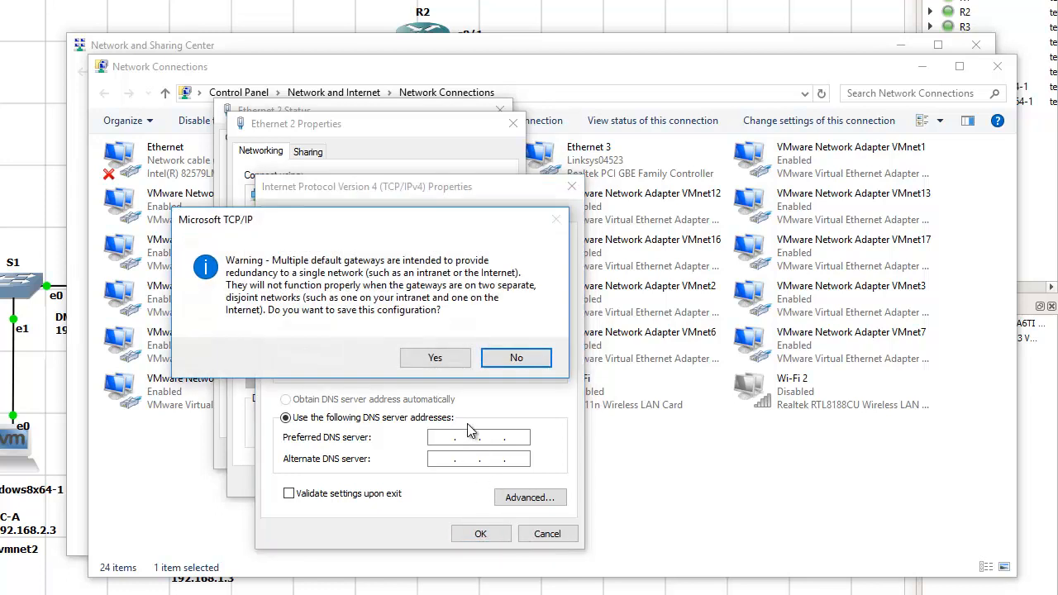
{"action": "left_click", "coordinate": [435, 358]}
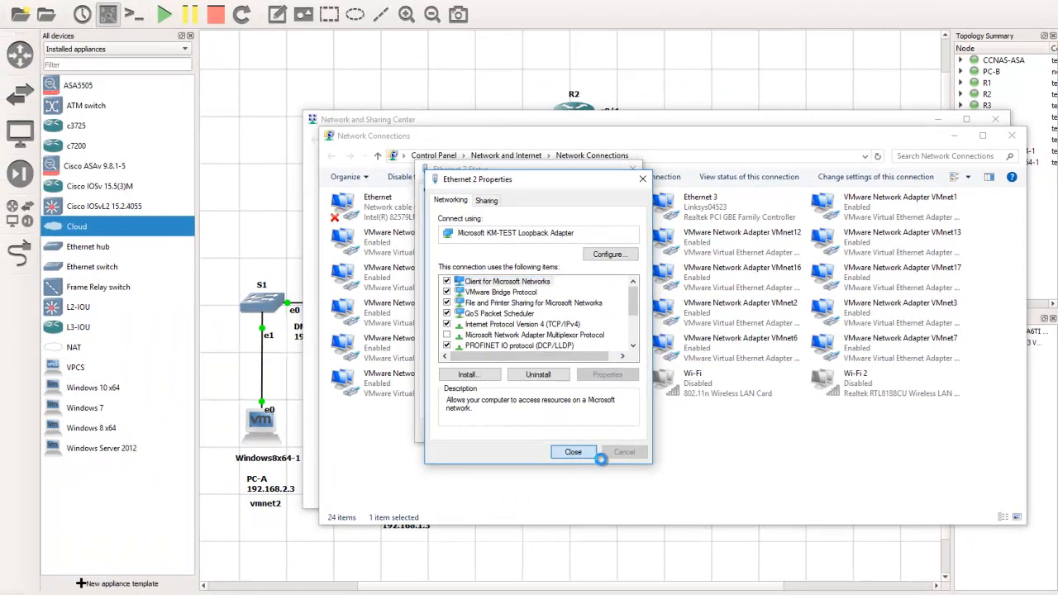
{"action": "left_click", "coordinate": [589, 452]}
{"action": "left_click", "coordinate": [612, 431]}
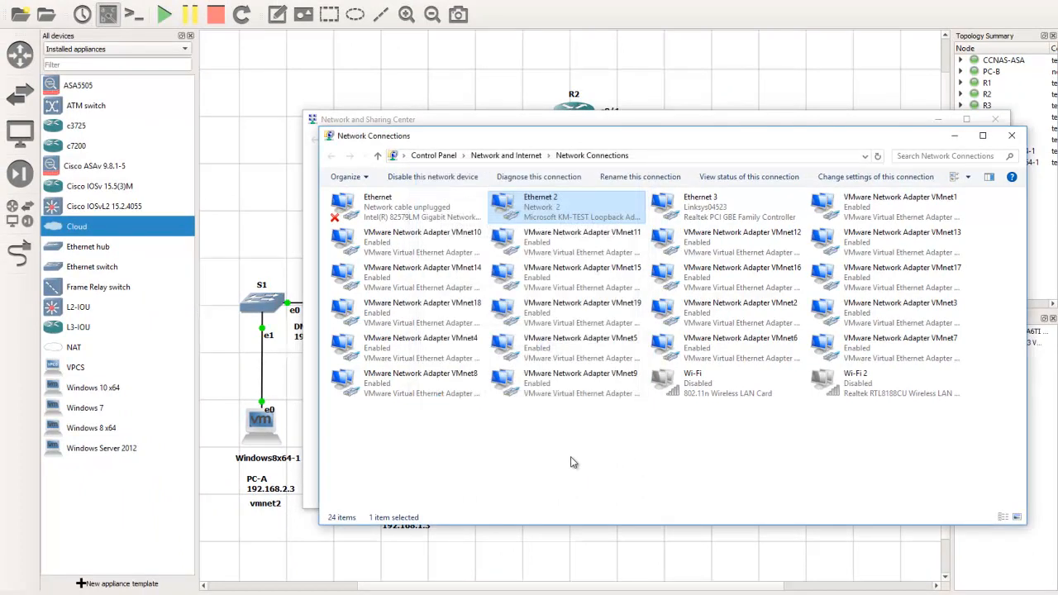
{"action": "left_click", "coordinate": [1012, 136]}
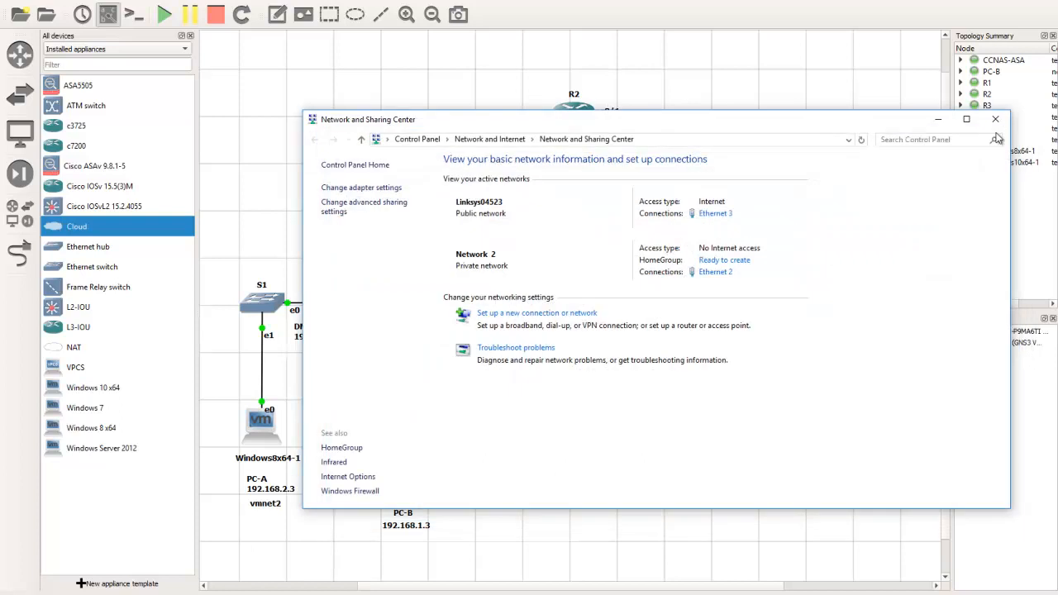
{"action": "left_click", "coordinate": [1008, 112]}
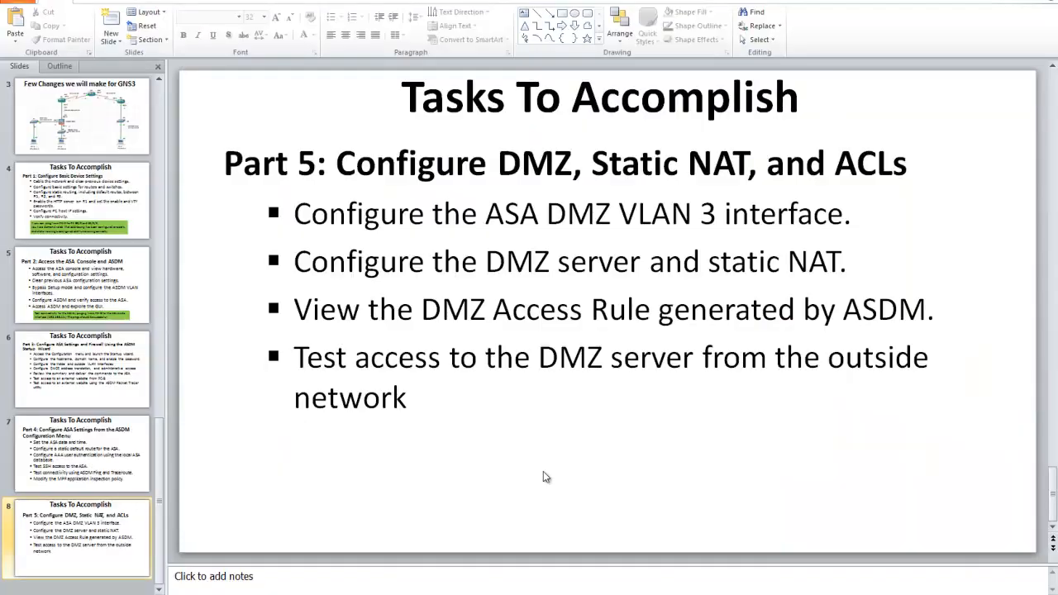
Switch to the PowerPoint presentation and review the task slides and the slide "Few Changes we will make for GNS3"
{"action": "scroll", "coordinate": [543, 476], "scroll_direction": "up", "scroll_amount": 6}
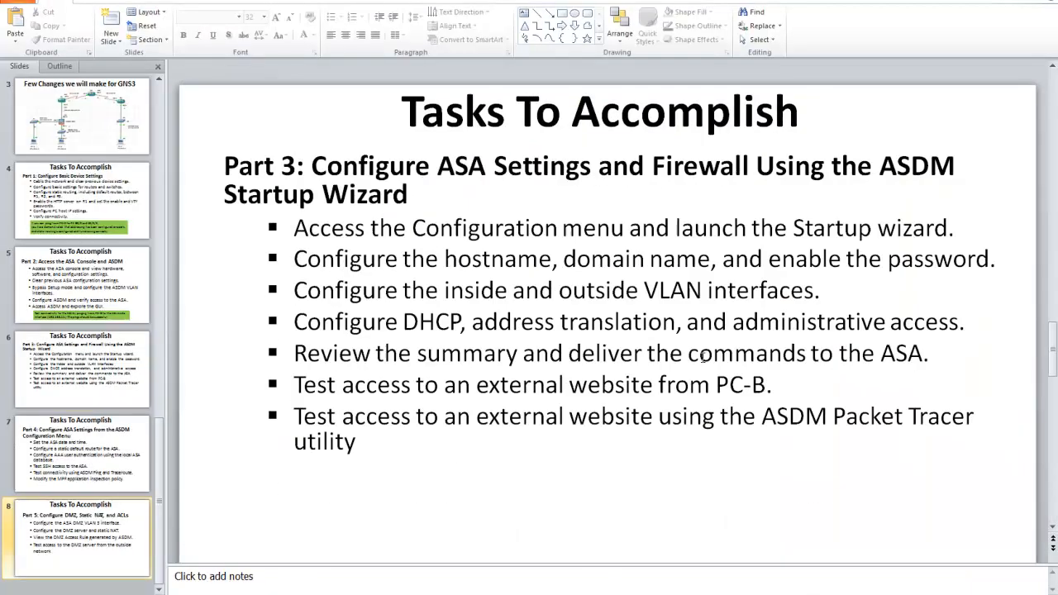
{"action": "scroll", "coordinate": [809, 329], "scroll_direction": "down", "scroll_amount": 1}
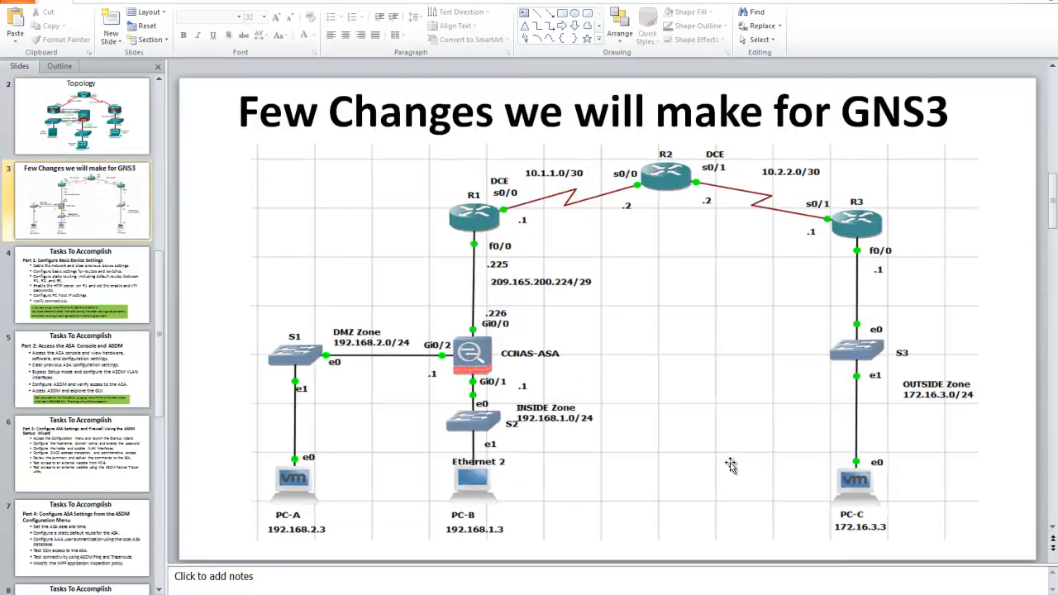
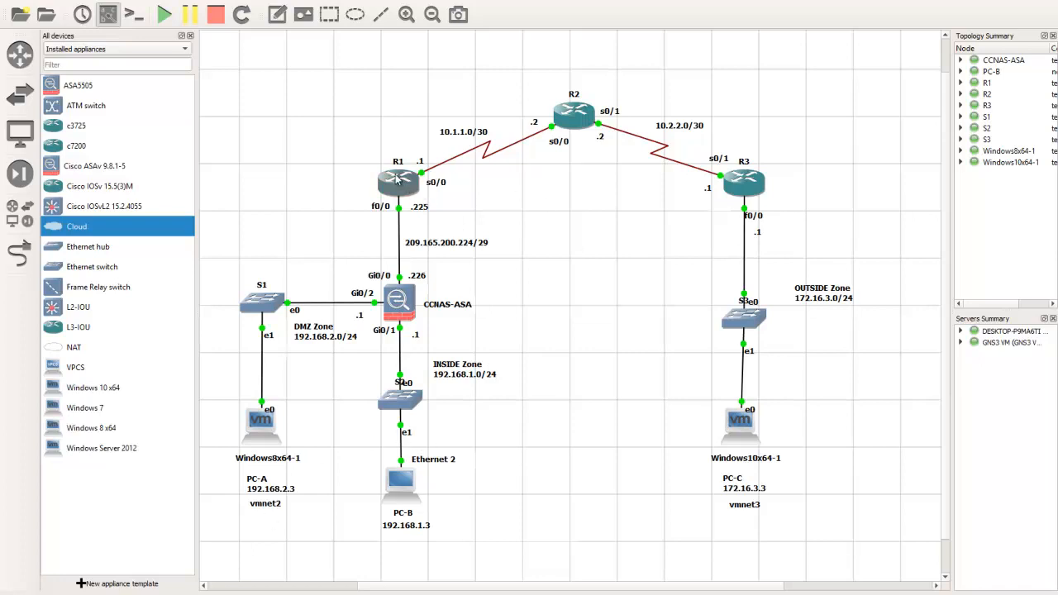
Open the console of router R1 and bring up its command prompt
{"action": "double_click", "coordinate": [397, 181]}
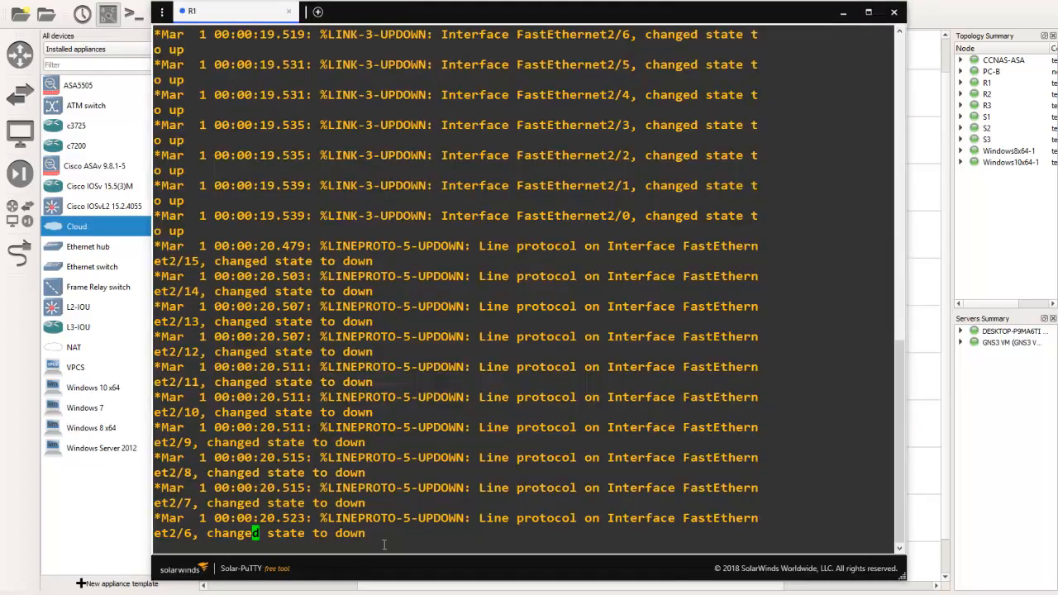
{"action": "key", "text": "Return"}
{"action": "key", "text": "Return"}
{"action": "key", "text": "Return"}
{"action": "key", "text": "Return"}
{"action": "key", "text": "Return"}
{"action": "key", "text": "Return"}
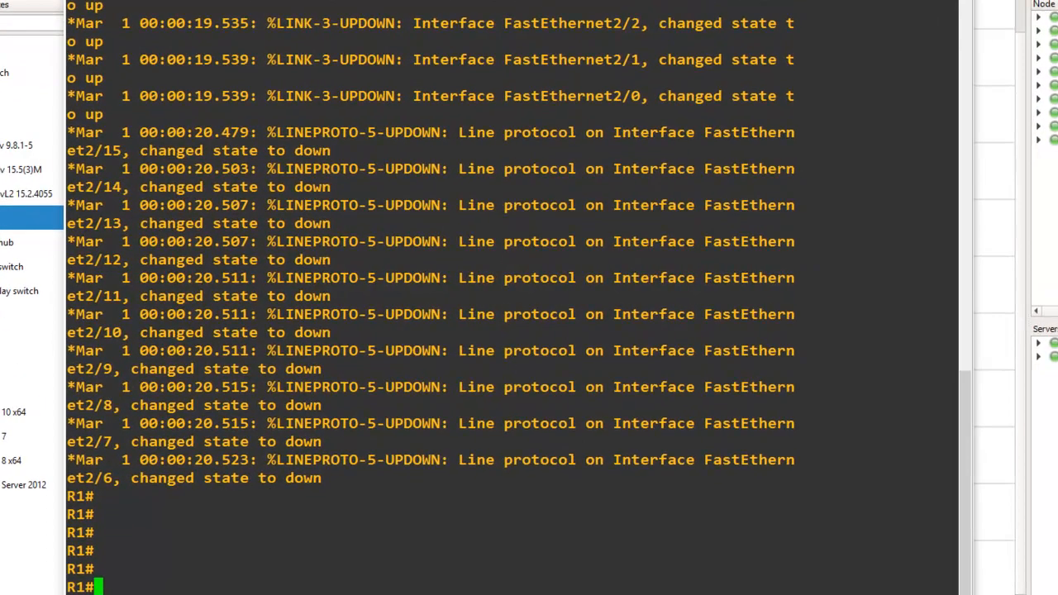
Switch to the Notepad file "Lab 10 Basic ASA Configuration GNS3" and examine R1's hostname, interface and default static route commands
{"action": "mouse_move", "coordinate": [123, 594]}
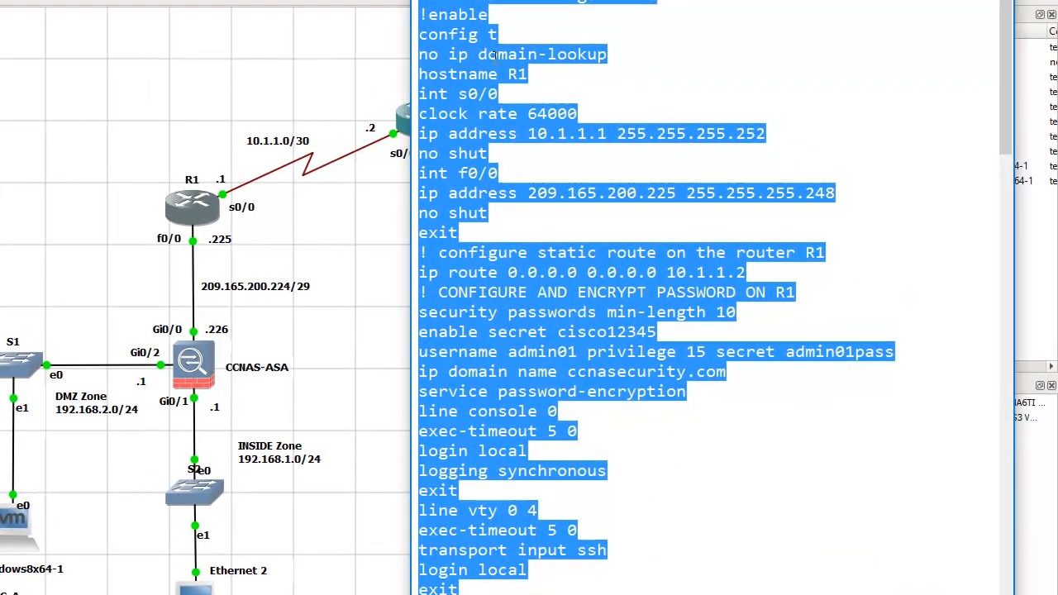
{"action": "left_click", "coordinate": [624, 54]}
{"action": "left_click_drag", "start_coordinate": [621, 55], "coordinate": [410, 55]}
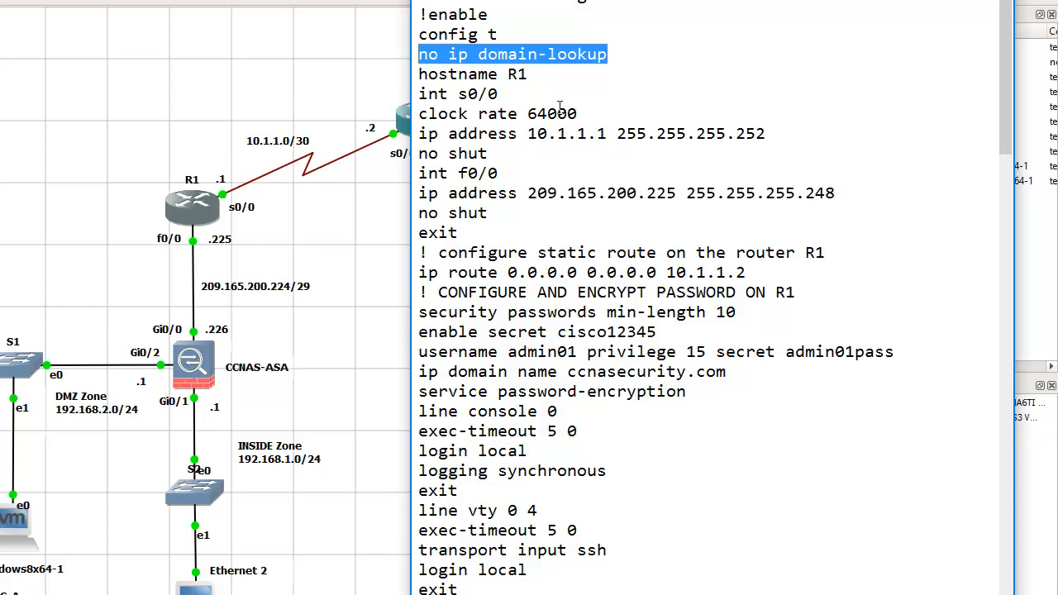
{"action": "left_click_drag", "start_coordinate": [528, 75], "coordinate": [468, 94]}
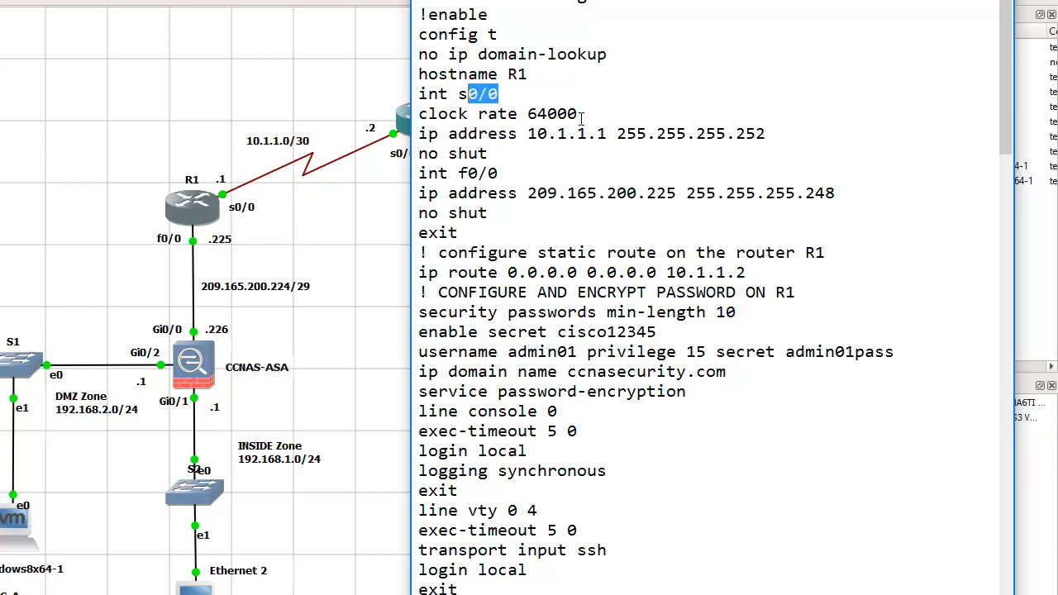
{"action": "left_click_drag", "start_coordinate": [579, 114], "coordinate": [531, 113]}
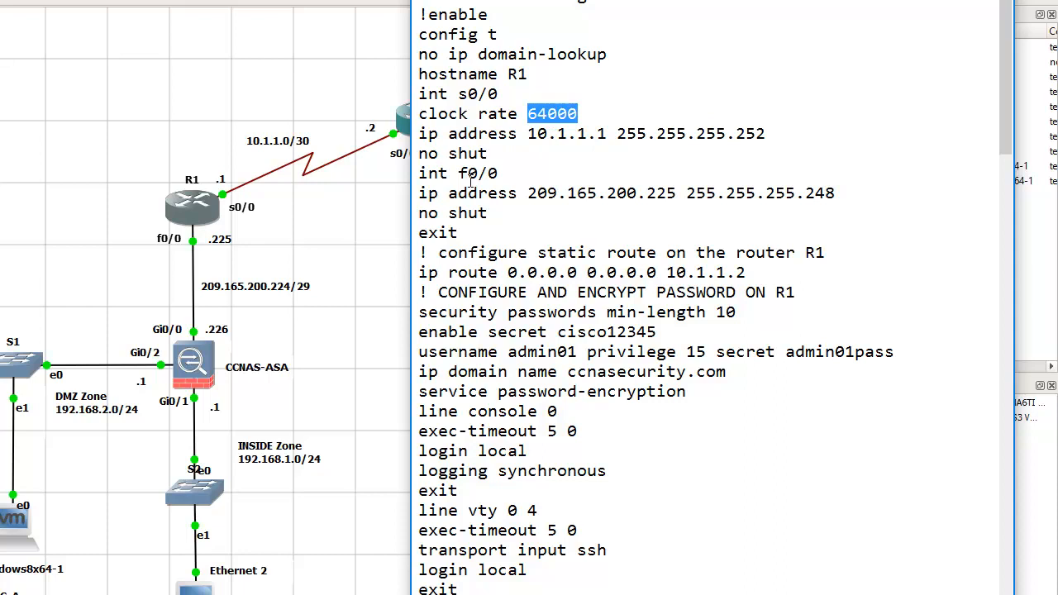
{"action": "left_click_drag", "start_coordinate": [459, 174], "coordinate": [499, 173]}
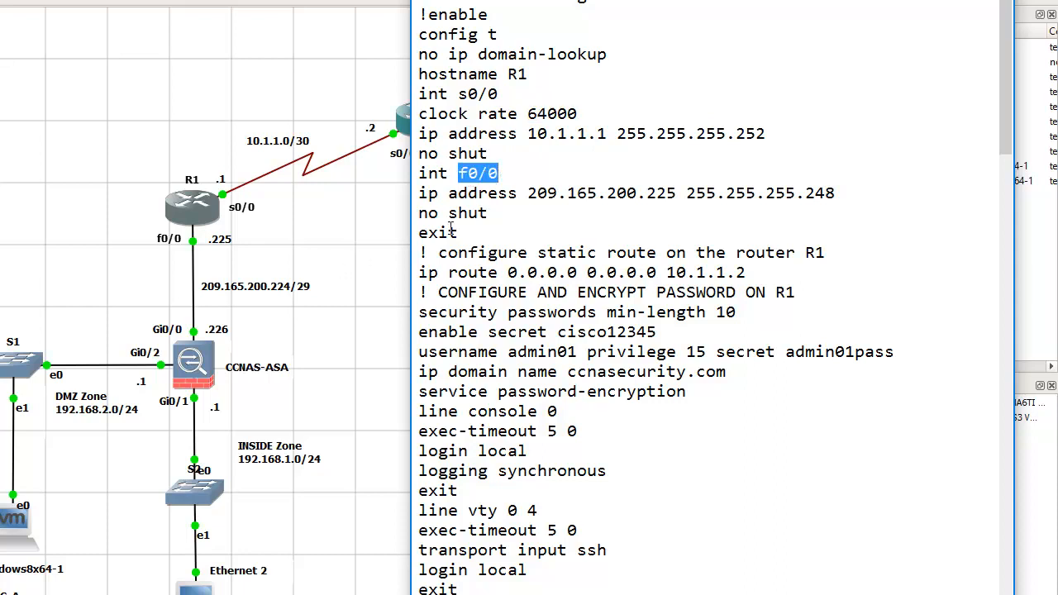
{"action": "left_click_drag", "start_coordinate": [527, 194], "coordinate": [834, 185]}
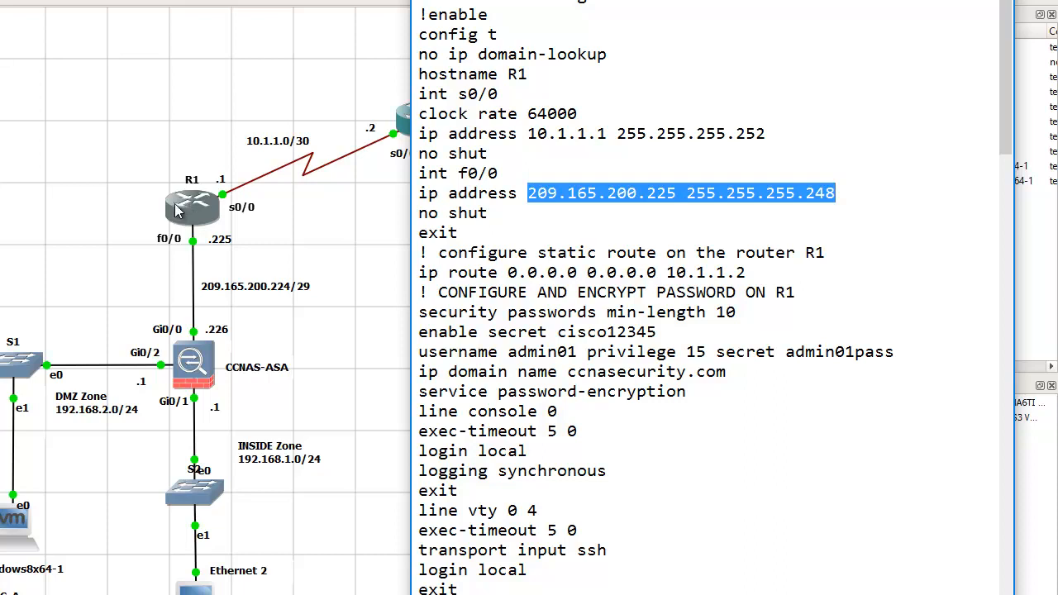
{"action": "left_click_drag", "start_coordinate": [510, 276], "coordinate": [659, 277]}
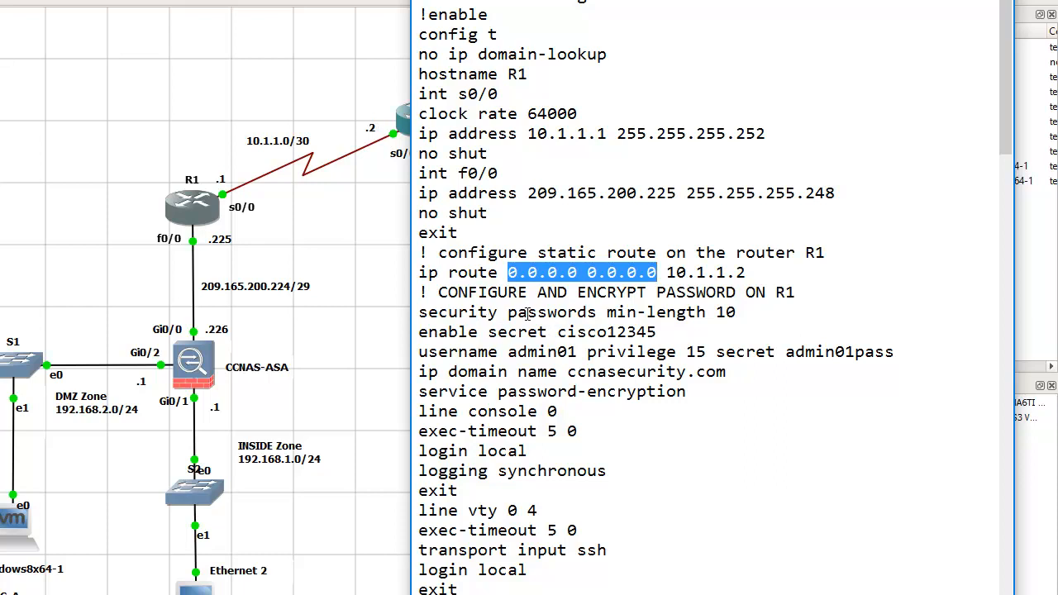
Examine R1's minimum password length, enable secret, local user account, domain name and password encryption commands in the configuration file
{"action": "left_click", "coordinate": [536, 312]}
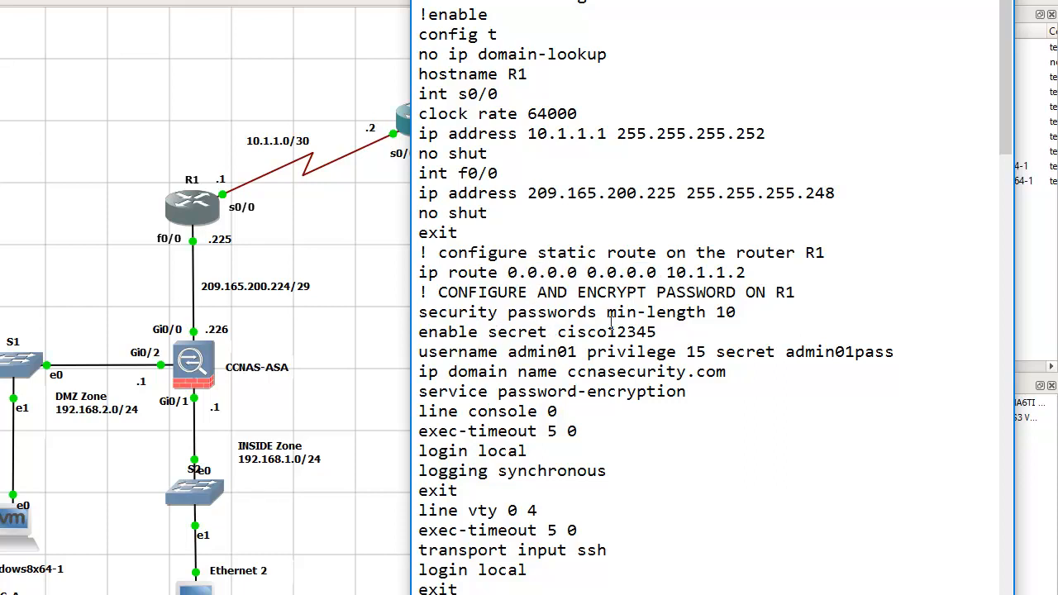
{"action": "left_click_drag", "start_coordinate": [737, 313], "coordinate": [716, 313]}
{"action": "left_click_drag", "start_coordinate": [660, 332], "coordinate": [567, 332]}
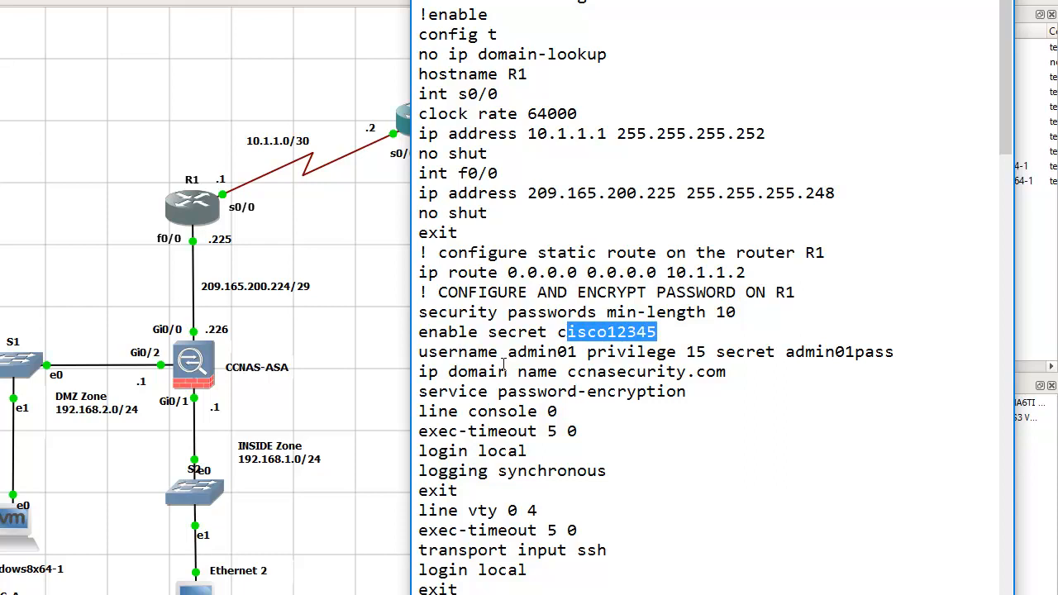
{"action": "left_click", "coordinate": [461, 350]}
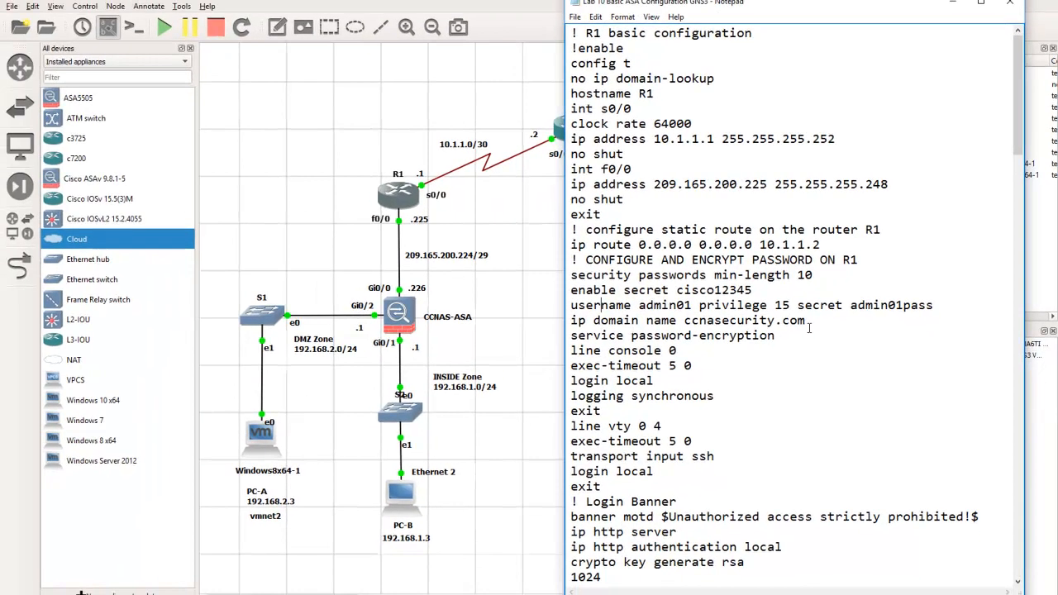
{"action": "left_click_drag", "start_coordinate": [812, 322], "coordinate": [684, 321]}
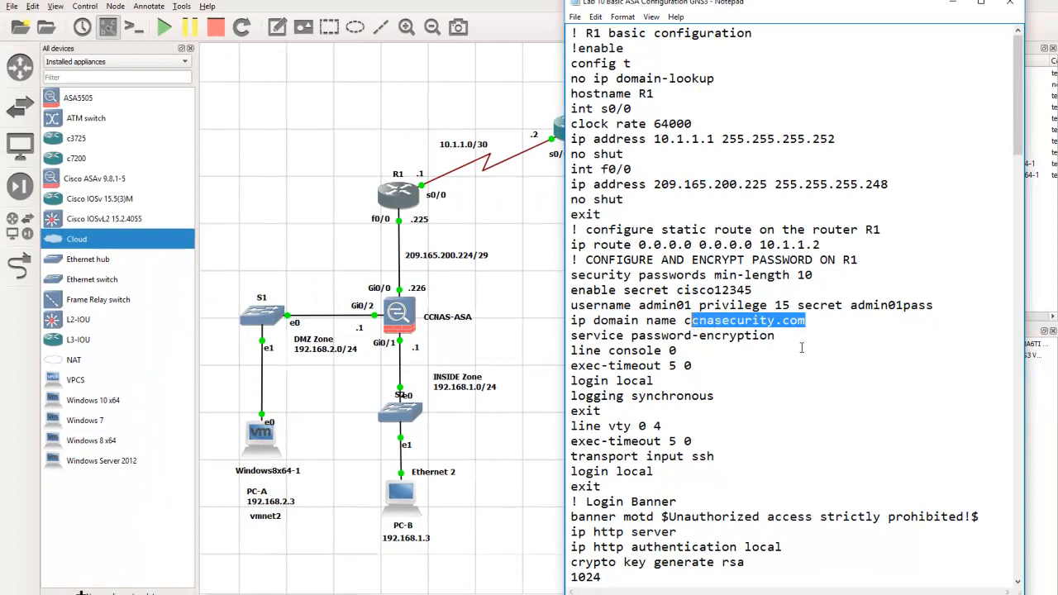
{"action": "left_click", "coordinate": [774, 356]}
{"action": "left_click_drag", "start_coordinate": [775, 336], "coordinate": [570, 335]}
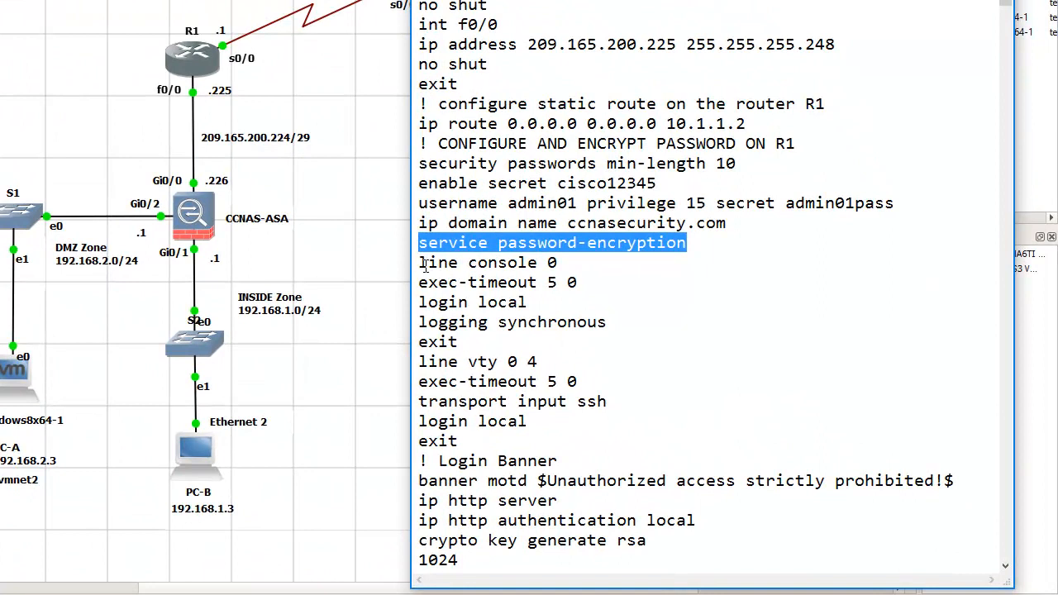
Examine R1's console and vty line commands, including local login, synchronous logging and SSH transport input
{"action": "left_click_drag", "start_coordinate": [425, 266], "coordinate": [572, 264]}
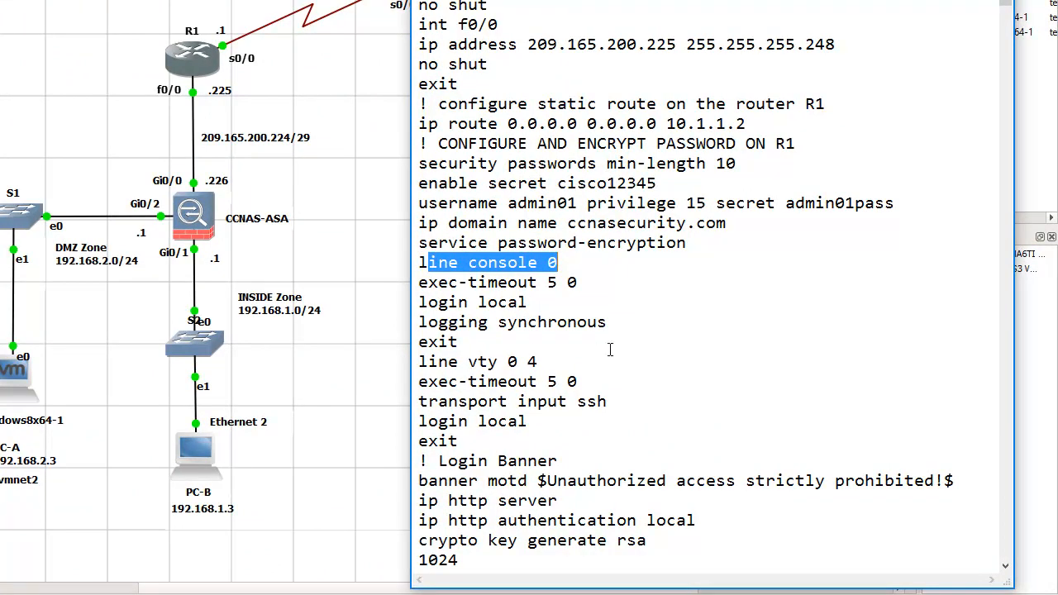
{"action": "left_click_drag", "start_coordinate": [523, 303], "coordinate": [438, 302]}
{"action": "left_click", "coordinate": [567, 306]}
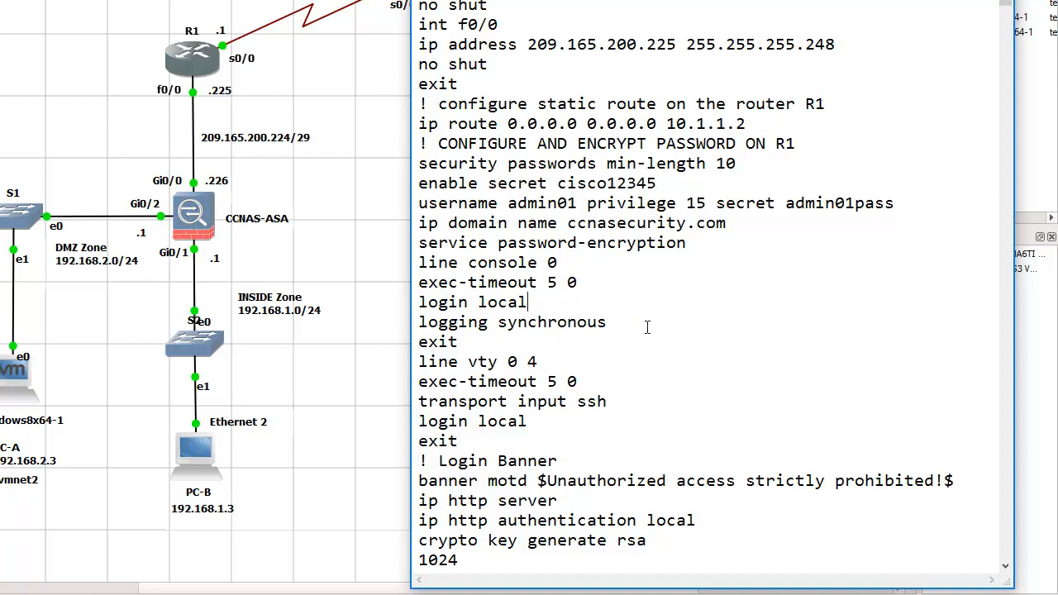
{"action": "left_click_drag", "start_coordinate": [608, 322], "coordinate": [468, 324]}
{"action": "left_click", "coordinate": [573, 361]}
{"action": "left_click_drag", "start_coordinate": [613, 400], "coordinate": [567, 402]}
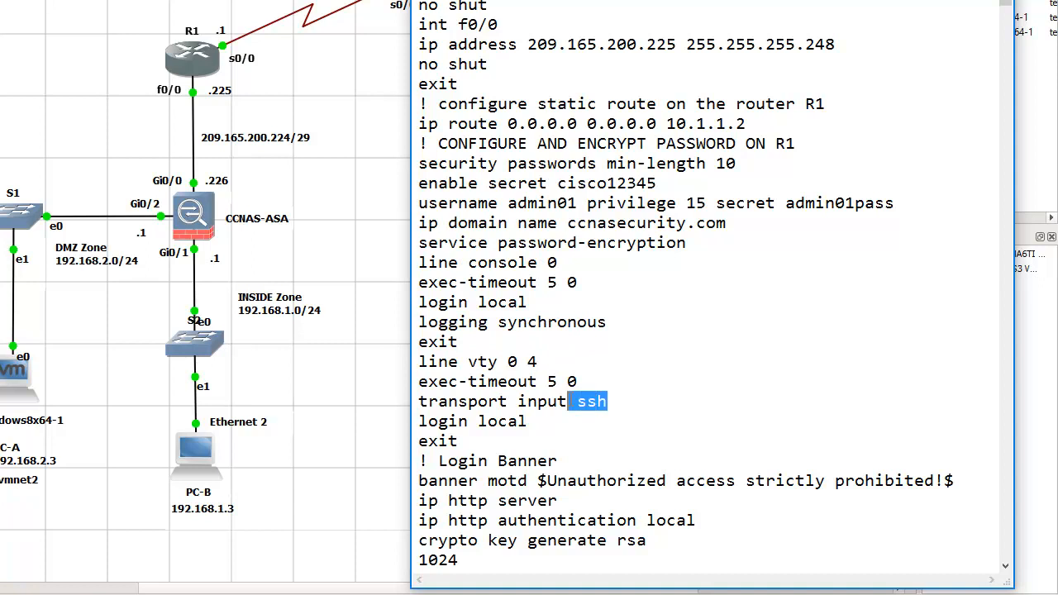
{"action": "left_click", "coordinate": [647, 397]}
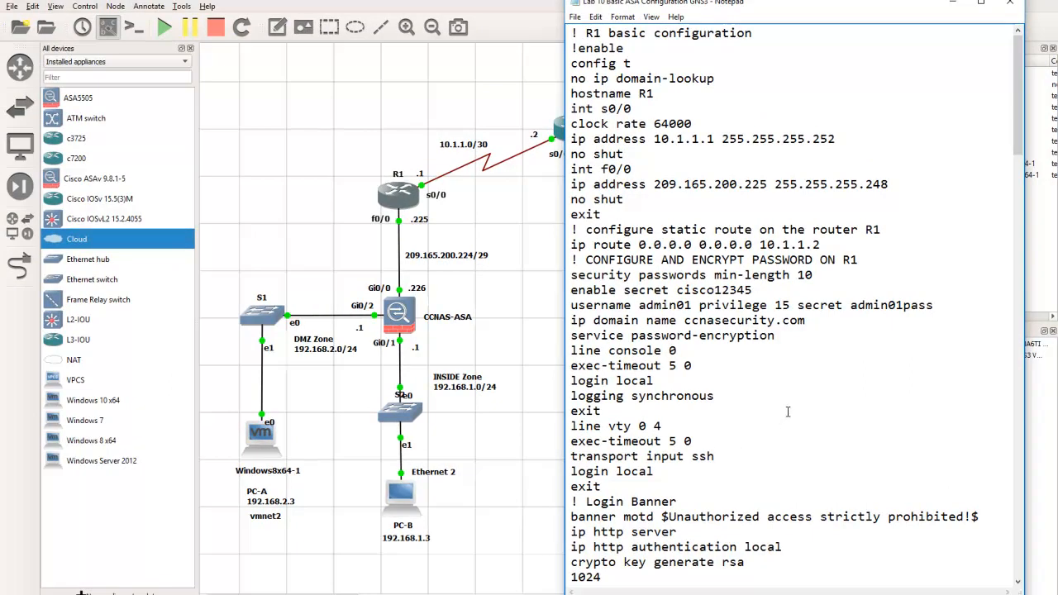
Examine R1's login banner, HTTP server, local HTTP authentication and RSA key generation commands
{"action": "scroll", "coordinate": [787, 411], "scroll_direction": "down", "scroll_amount": 1}
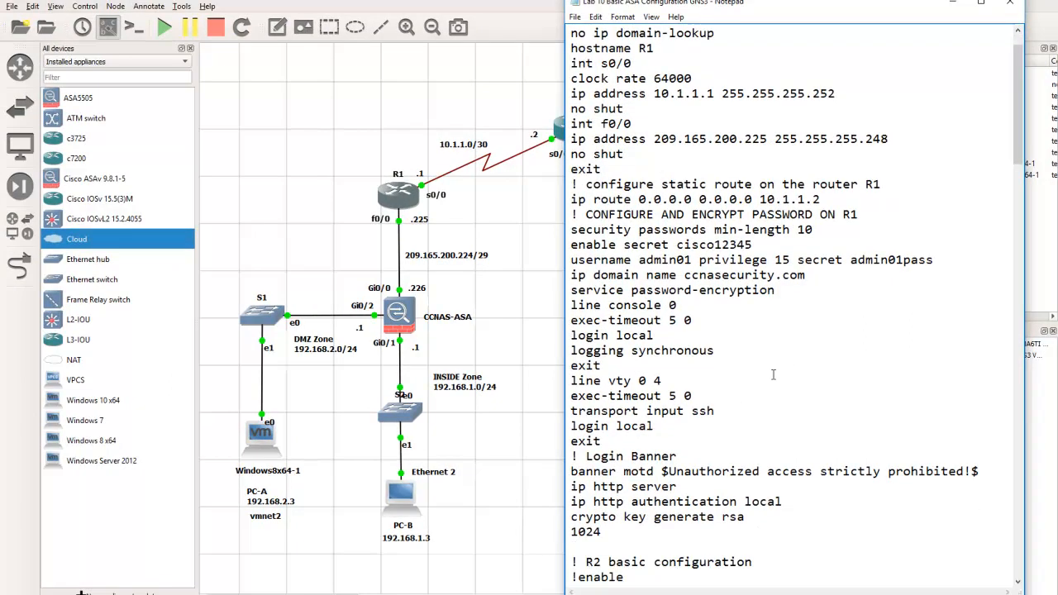
{"action": "scroll", "coordinate": [774, 374], "scroll_direction": "down", "scroll_amount": 1}
{"action": "scroll", "coordinate": [786, 374], "scroll_direction": "down", "scroll_amount": 1}
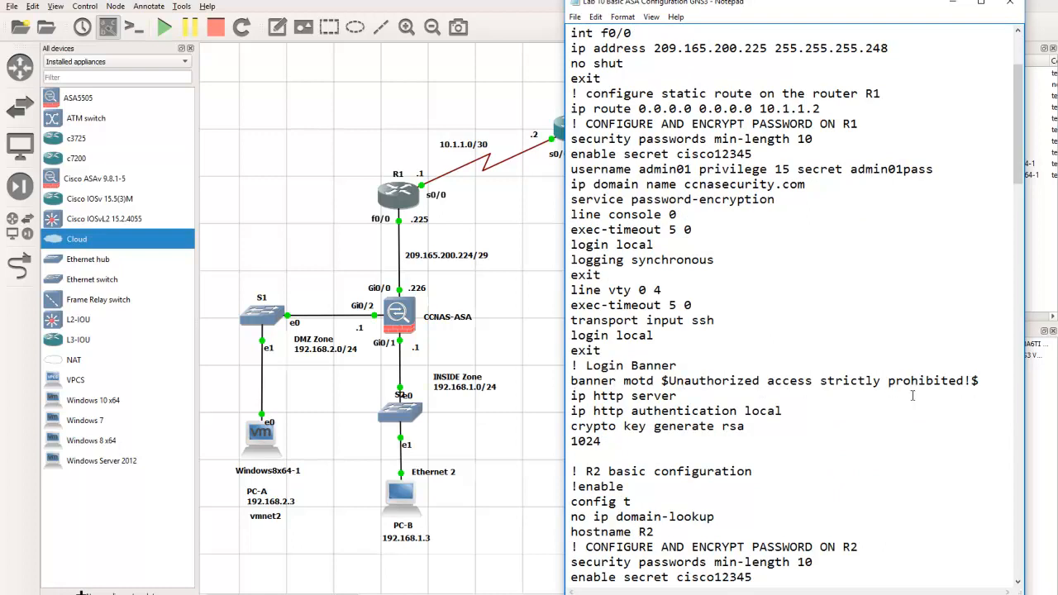
{"action": "left_click_drag", "start_coordinate": [572, 395], "coordinate": [792, 436]}
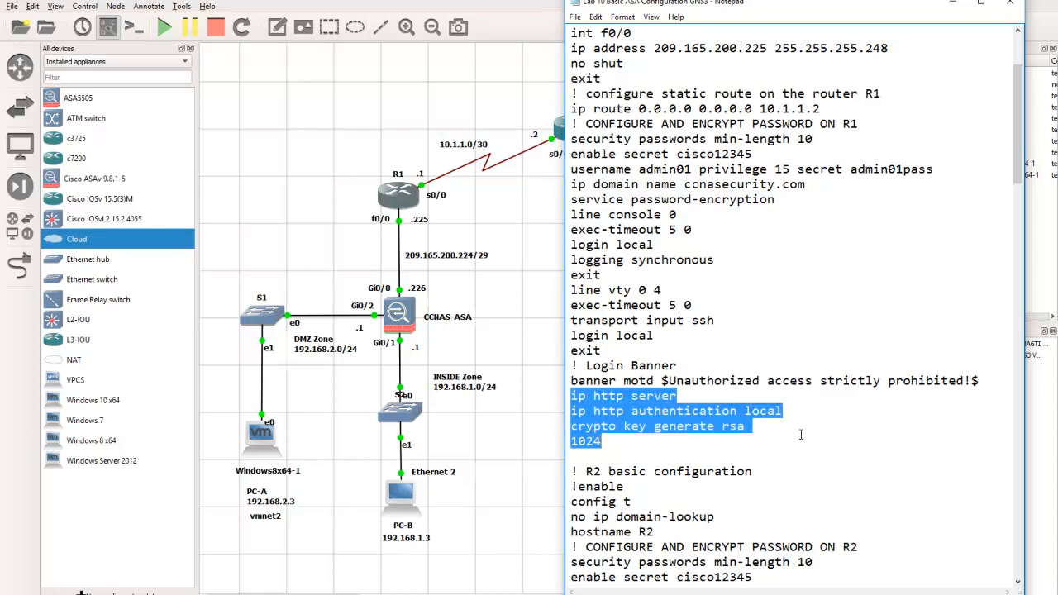
{"action": "left_click", "coordinate": [810, 430]}
{"action": "double_click", "coordinate": [762, 411]}
{"action": "left_click", "coordinate": [790, 450]}
{"action": "left_click_drag", "start_coordinate": [571, 426], "coordinate": [697, 428]}
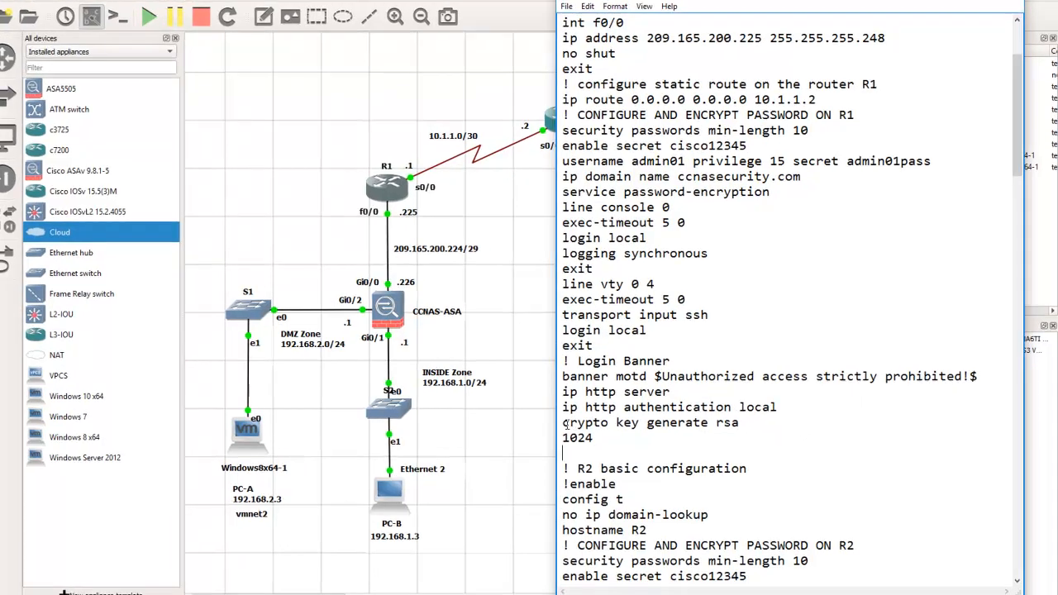
{"action": "left_click_drag", "start_coordinate": [584, 366], "coordinate": [669, 366]}
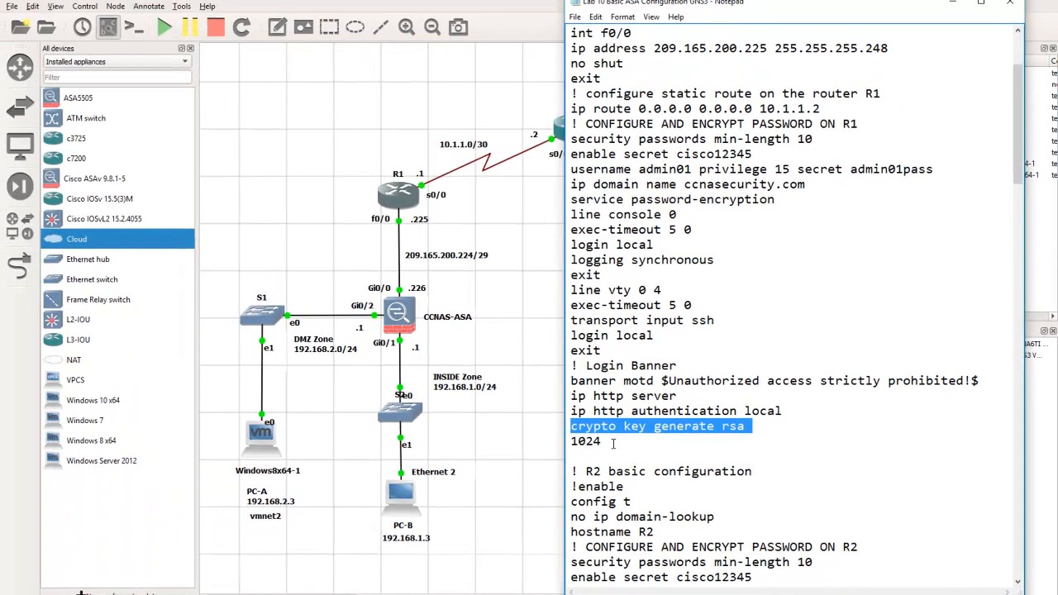
{"action": "left_click", "coordinate": [465, 386]}
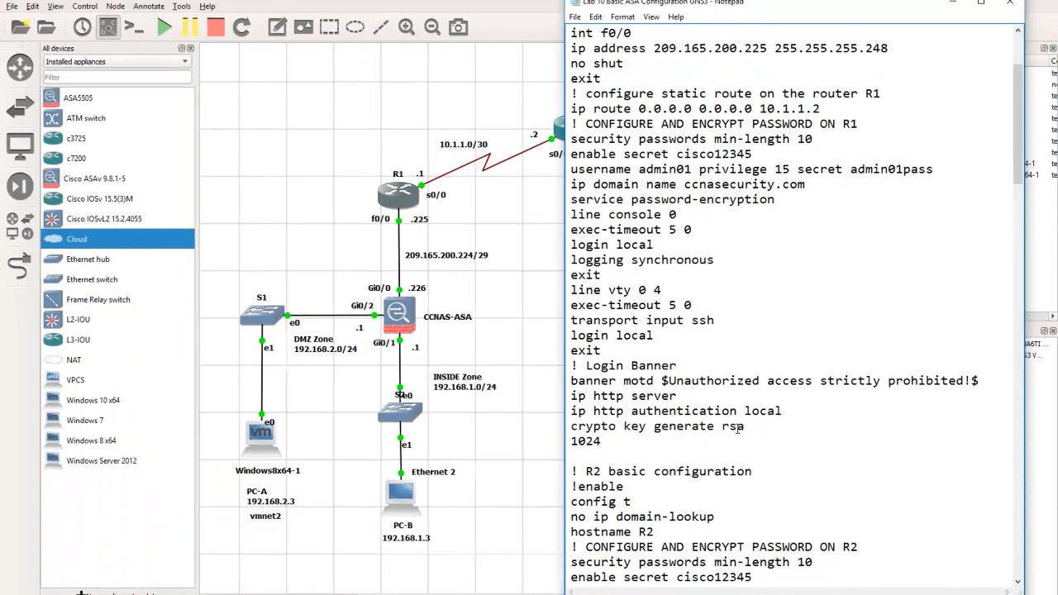
Copy the whole R1 basic configuration block, including the enable secret and user account password, and paste it into the R1 console
{"action": "scroll", "coordinate": [727, 335], "scroll_direction": "up", "scroll_amount": 3}
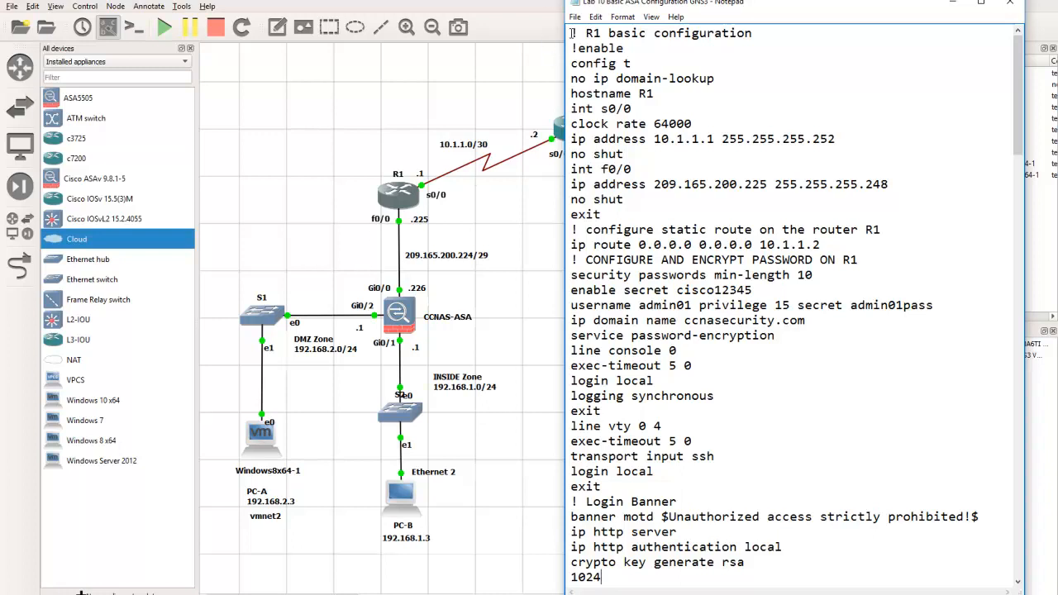
{"action": "left_click_drag", "start_coordinate": [572, 33], "coordinate": [747, 576]}
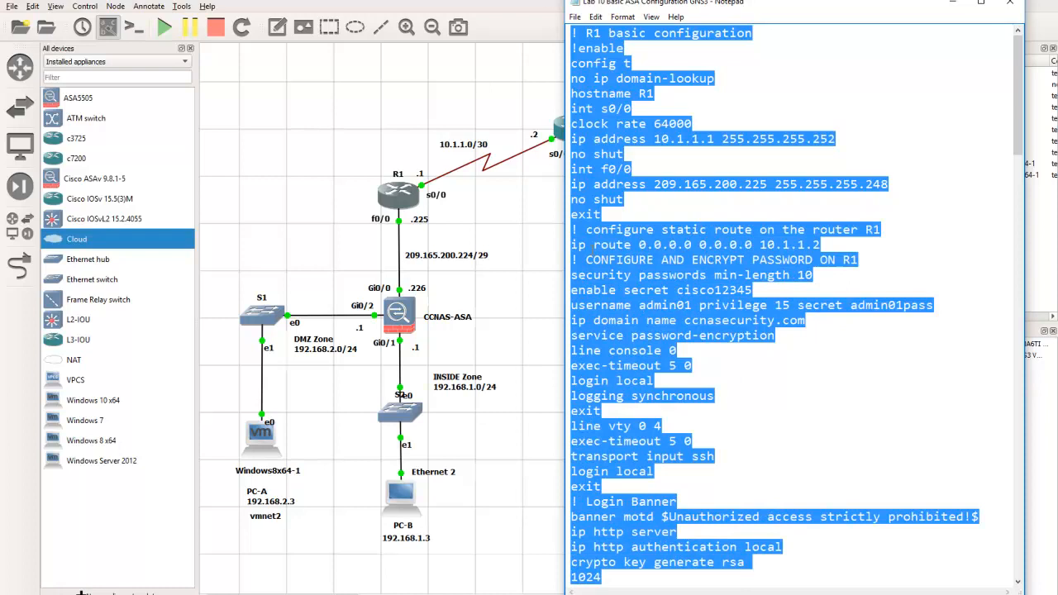
{"action": "right_click", "coordinate": [588, 248]}
{"action": "left_click", "coordinate": [626, 293]}
{"action": "double_click", "coordinate": [405, 202]}
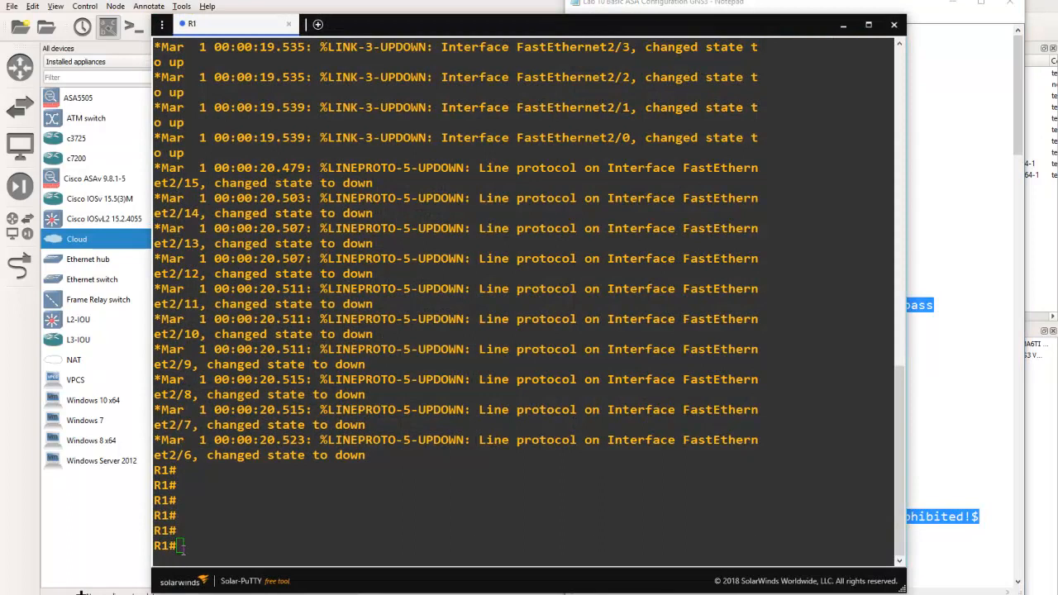
{"action": "right_click", "coordinate": [562, 380]}
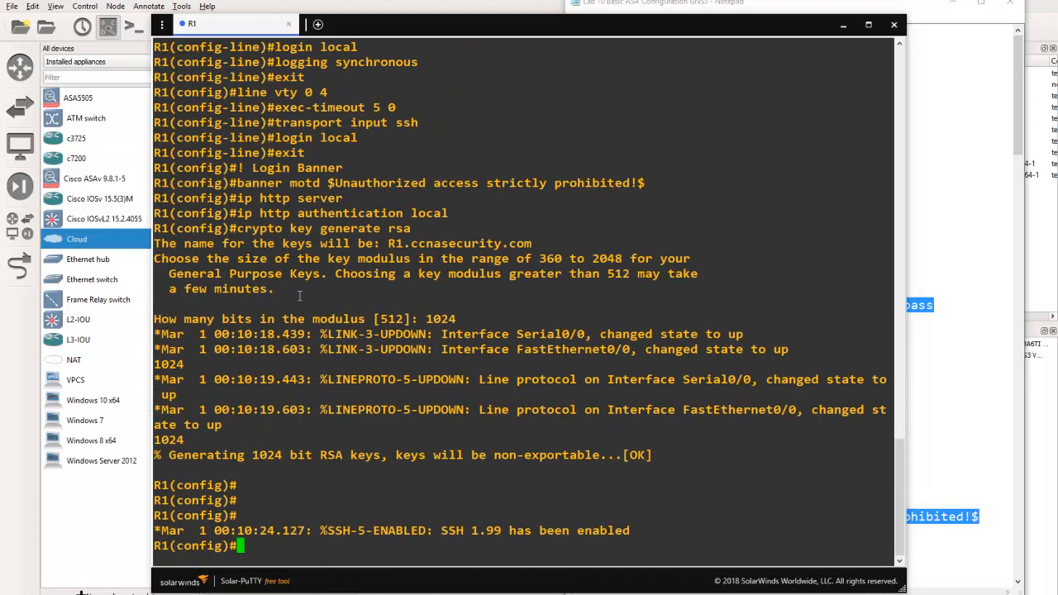
Check the pasted commands in the R1 console and save the running configuration with do wr
{"action": "scroll", "coordinate": [300, 295], "scroll_direction": "up", "scroll_amount": 6}
{"action": "scroll", "coordinate": [256, 211], "scroll_direction": "up", "scroll_amount": 6}
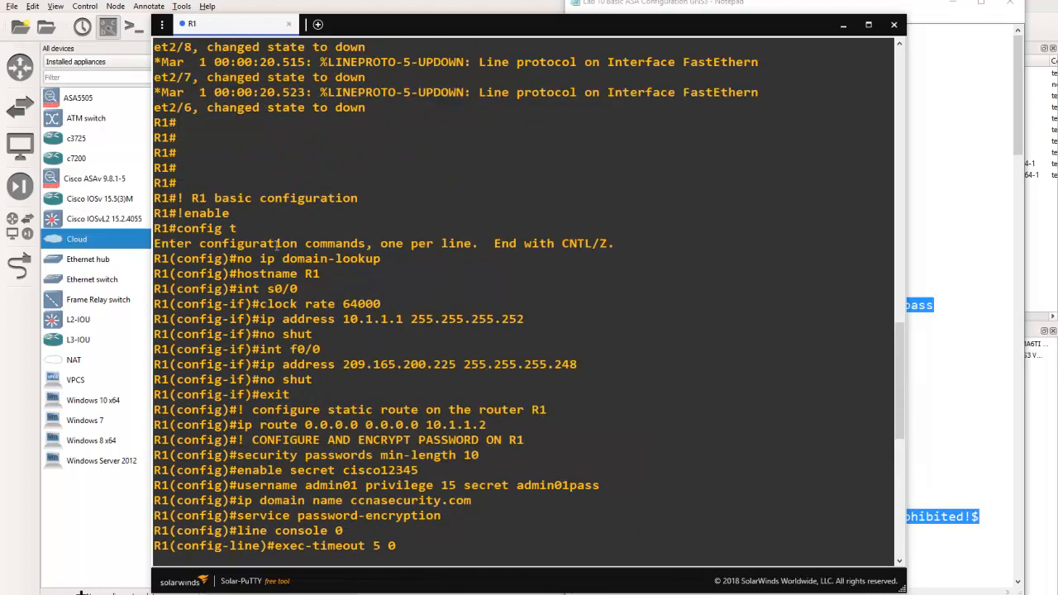
{"action": "scroll", "coordinate": [283, 349], "scroll_direction": "down", "scroll_amount": 6}
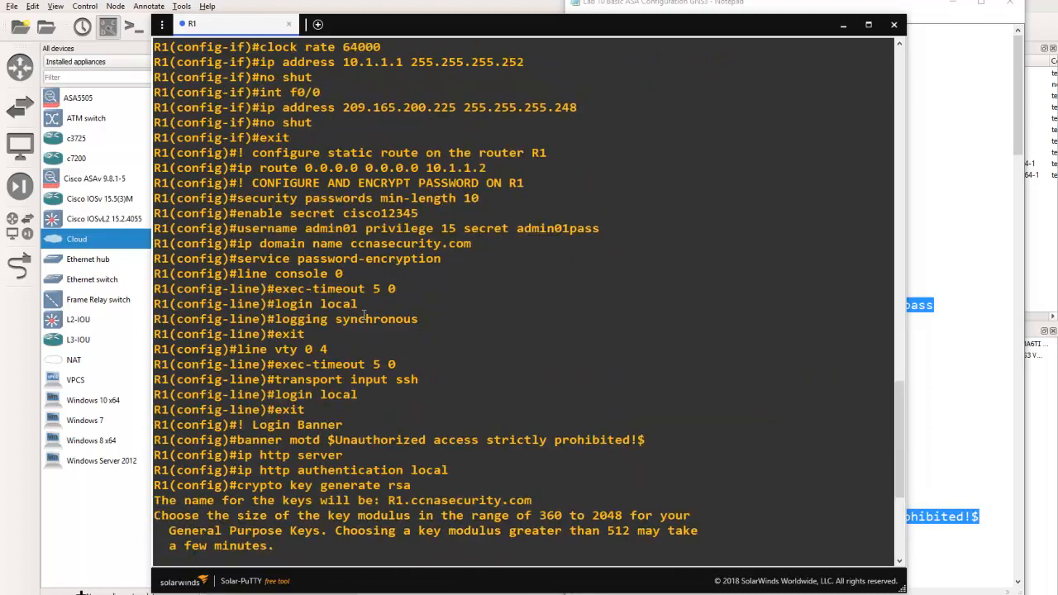
{"action": "scroll", "coordinate": [363, 314], "scroll_direction": "down", "scroll_amount": 6}
{"action": "key", "text": "Return"}
{"action": "key", "text": "Return"}
{"action": "key", "text": "Return"}
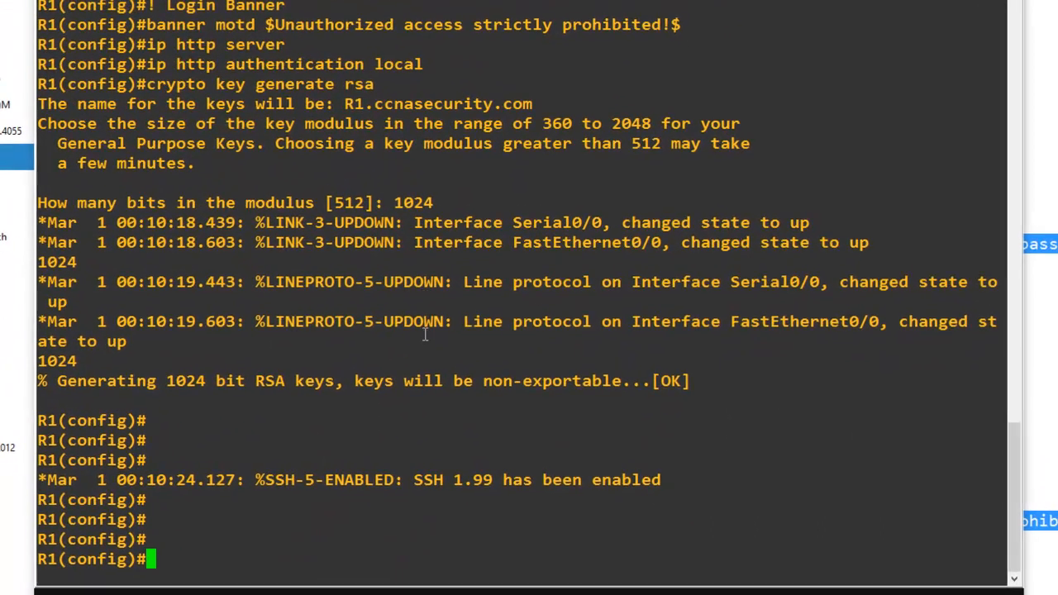
{"action": "type", "text": "do wr"}
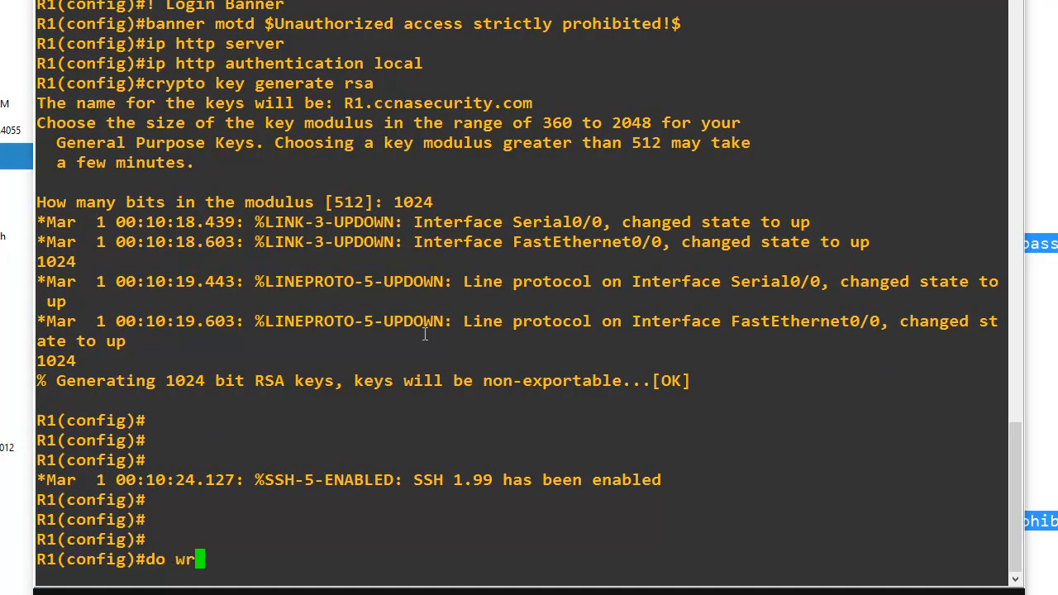
{"action": "key", "text": "Return"}
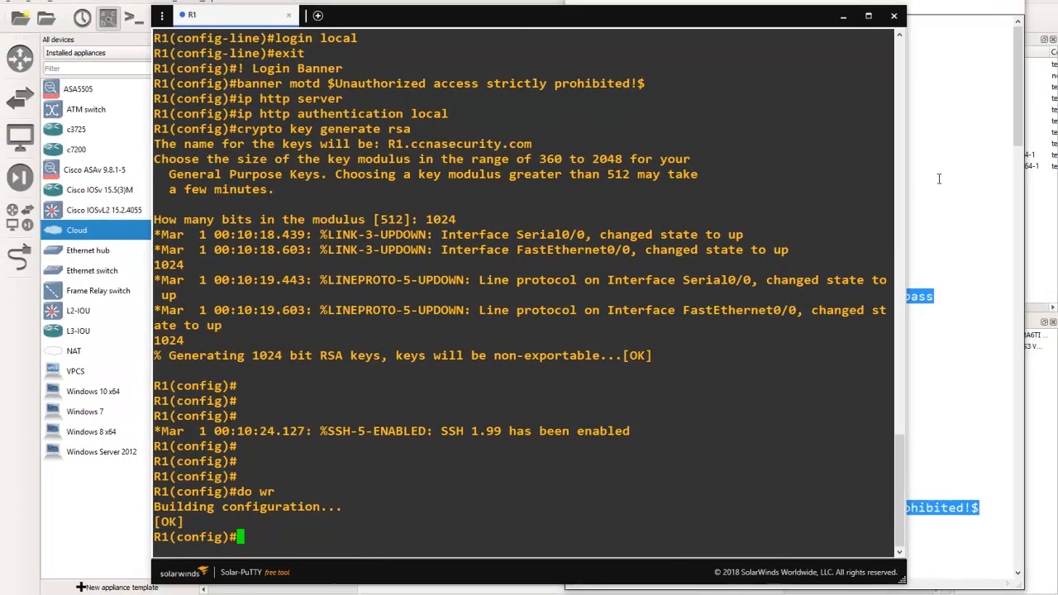
Return to the GNS3 topology and open the consoles of R2, R3 and CCNAS-ASA
{"action": "left_click", "coordinate": [939, 179]}
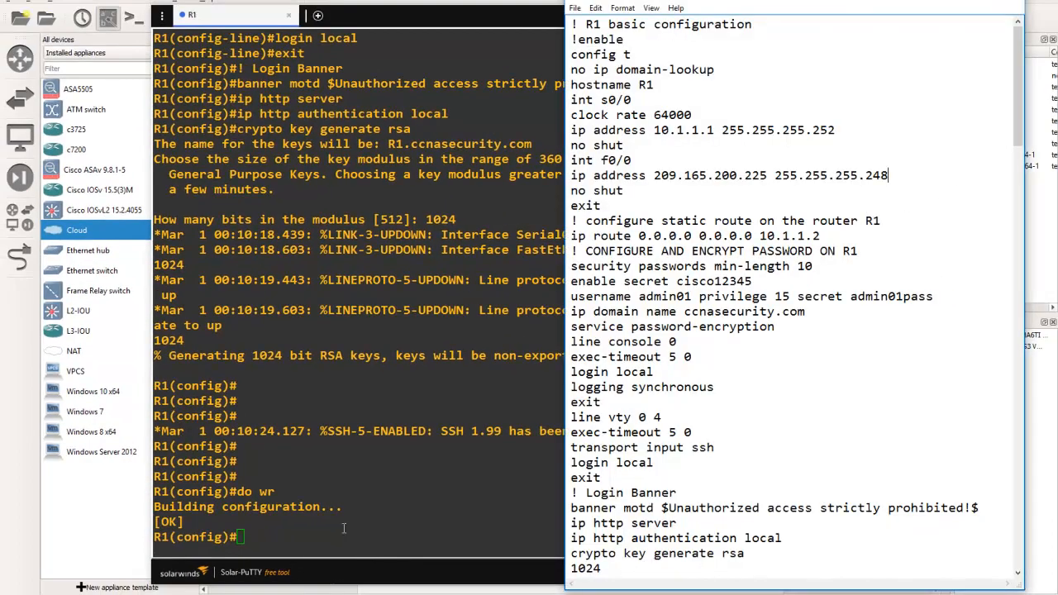
{"action": "left_click", "coordinate": [385, 593]}
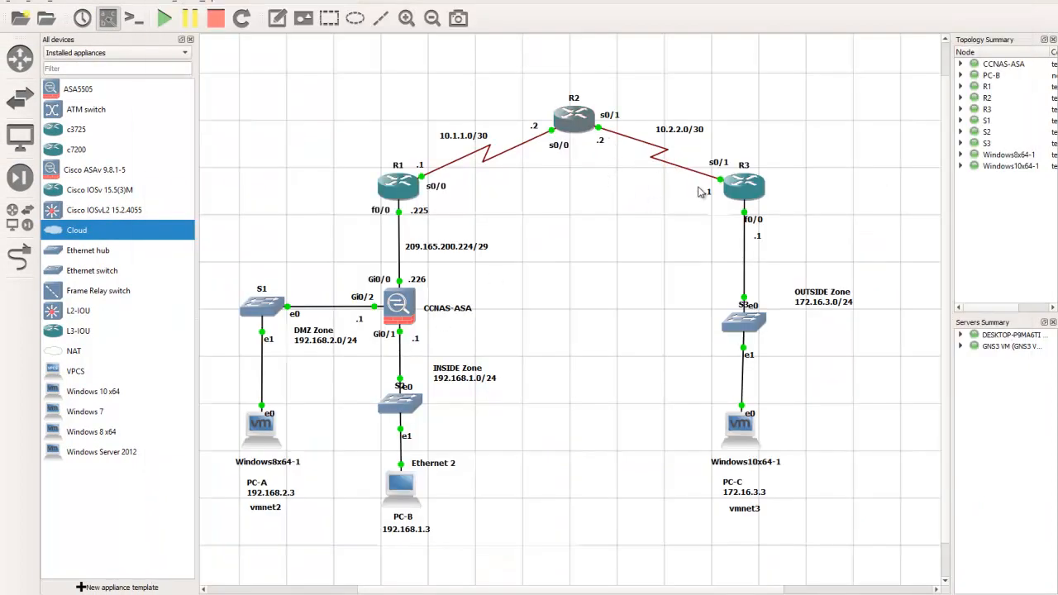
{"action": "double_click", "coordinate": [401, 304]}
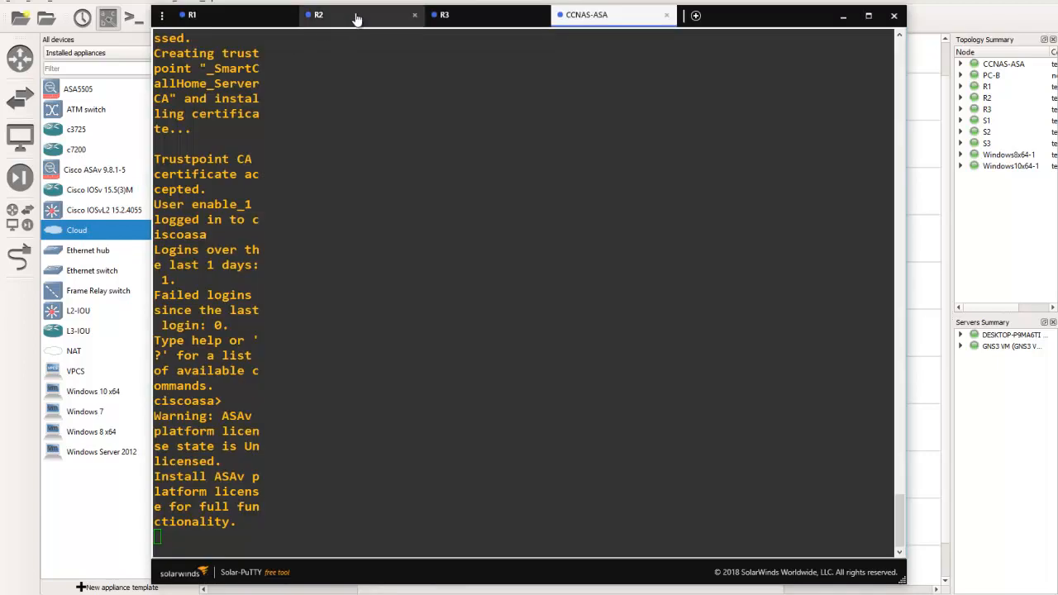
Switch to R2's console and bring up its R2# prompt
{"action": "left_click", "coordinate": [356, 17]}
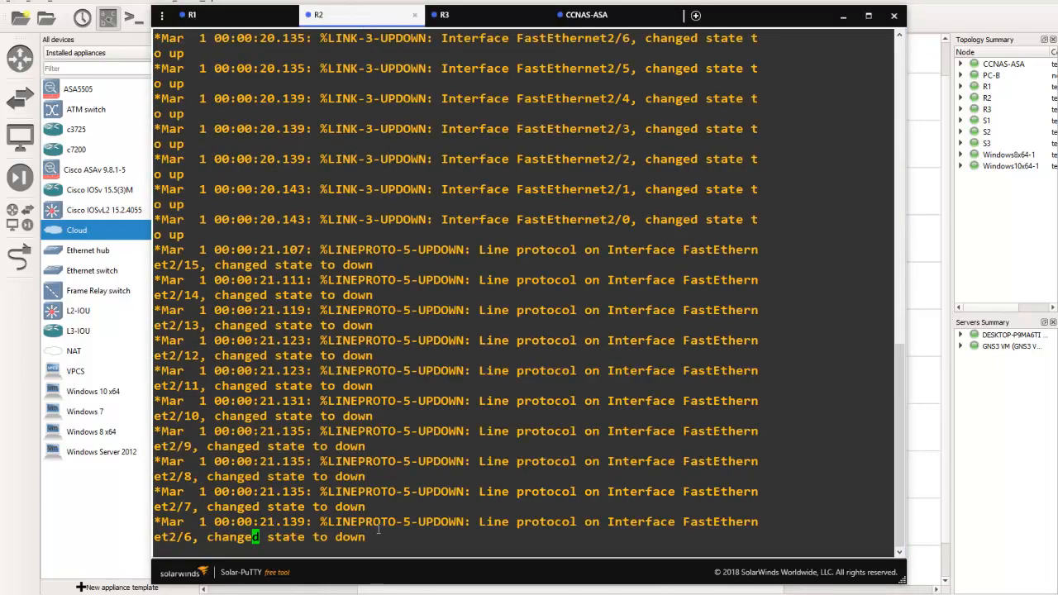
{"action": "key", "text": "Return"}
{"action": "key", "text": "Return"}
{"action": "key", "text": "Return"}
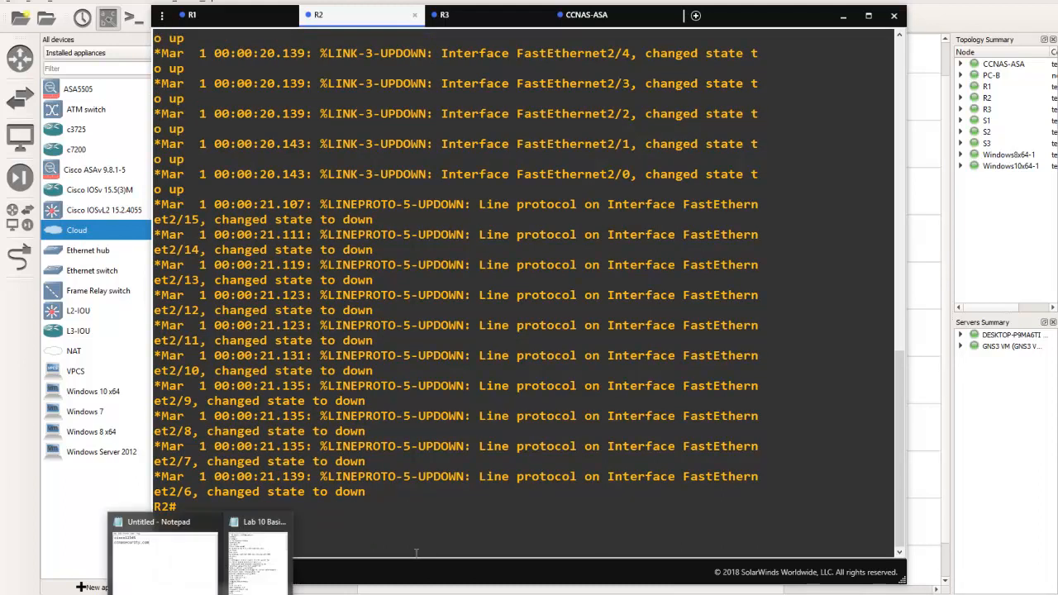
Open the Lab 10 Basic ASA Configuration GNS3 notes and examine the R2 basic configuration block
{"action": "left_click", "coordinate": [277, 566]}
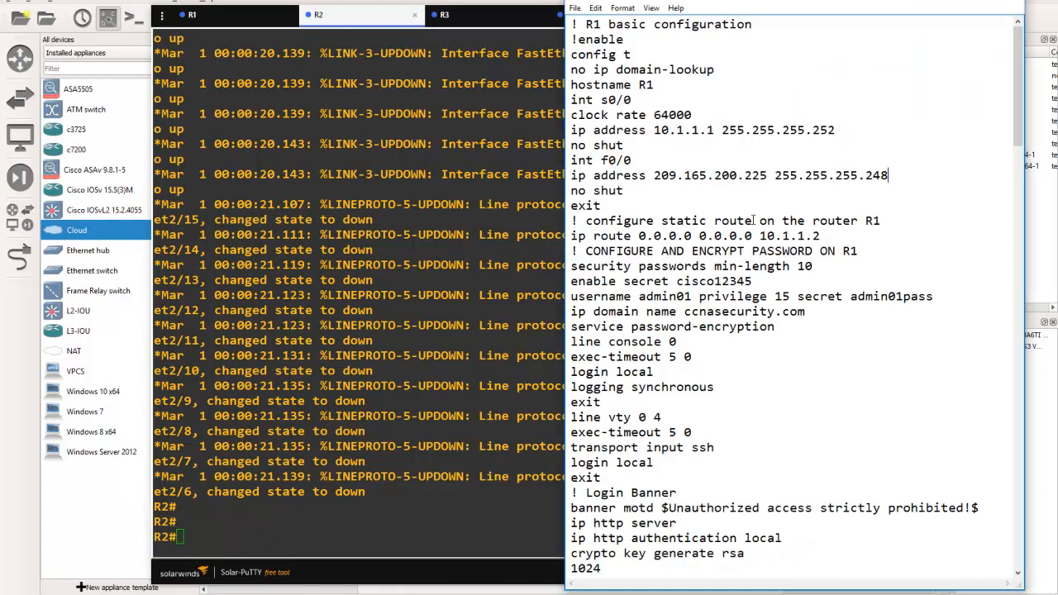
{"action": "scroll", "coordinate": [771, 248], "scroll_direction": "down", "scroll_amount": 9}
{"action": "scroll", "coordinate": [771, 248], "scroll_direction": "down", "scroll_amount": 1}
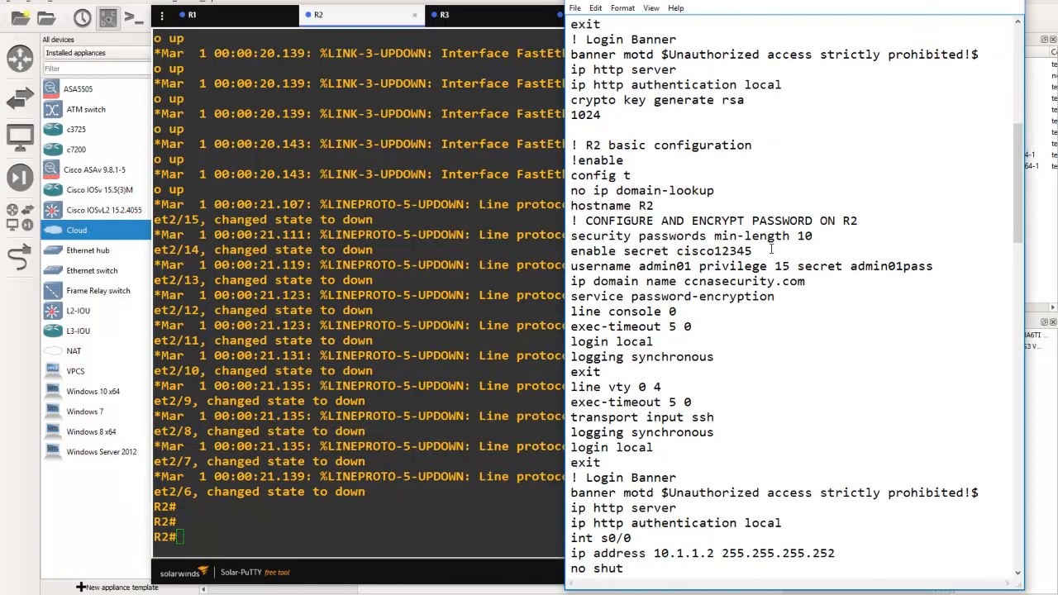
{"action": "scroll", "coordinate": [771, 248], "scroll_direction": "up", "scroll_amount": 2}
{"action": "scroll", "coordinate": [771, 248], "scroll_direction": "up", "scroll_amount": 2}
{"action": "scroll", "coordinate": [771, 248], "scroll_direction": "up", "scroll_amount": 5}
{"action": "scroll", "coordinate": [771, 248], "scroll_direction": "down", "scroll_amount": 2}
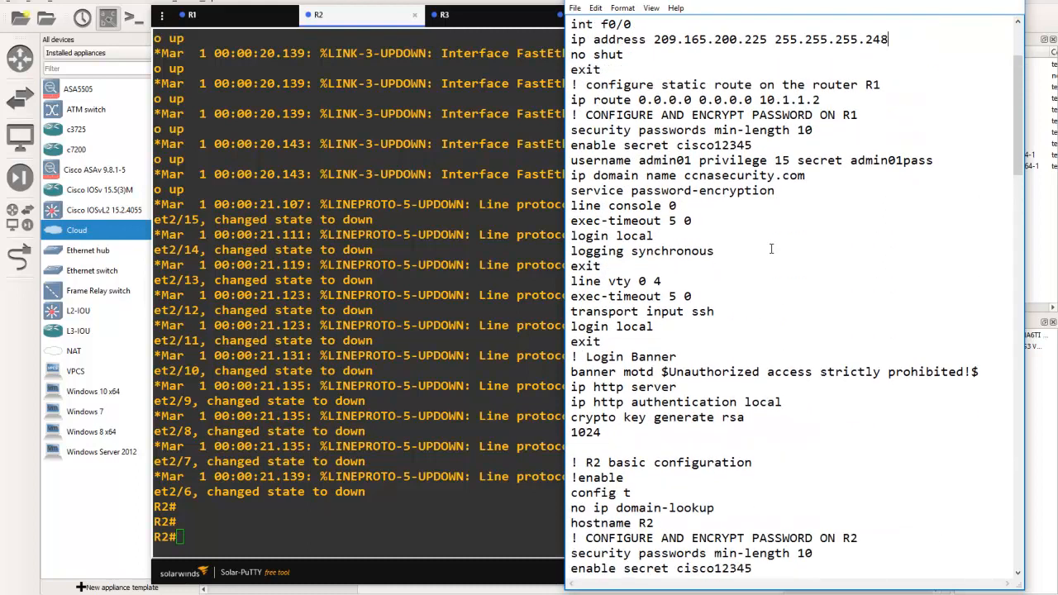
{"action": "scroll", "coordinate": [771, 248], "scroll_direction": "down", "scroll_amount": 9}
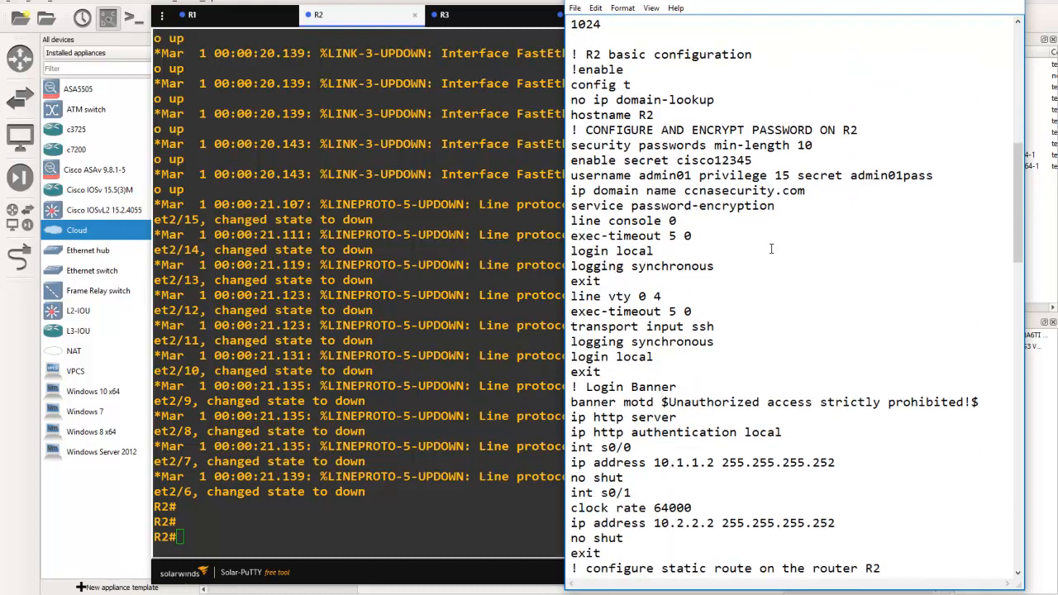
{"action": "scroll", "coordinate": [771, 248], "scroll_direction": "down", "scroll_amount": 1}
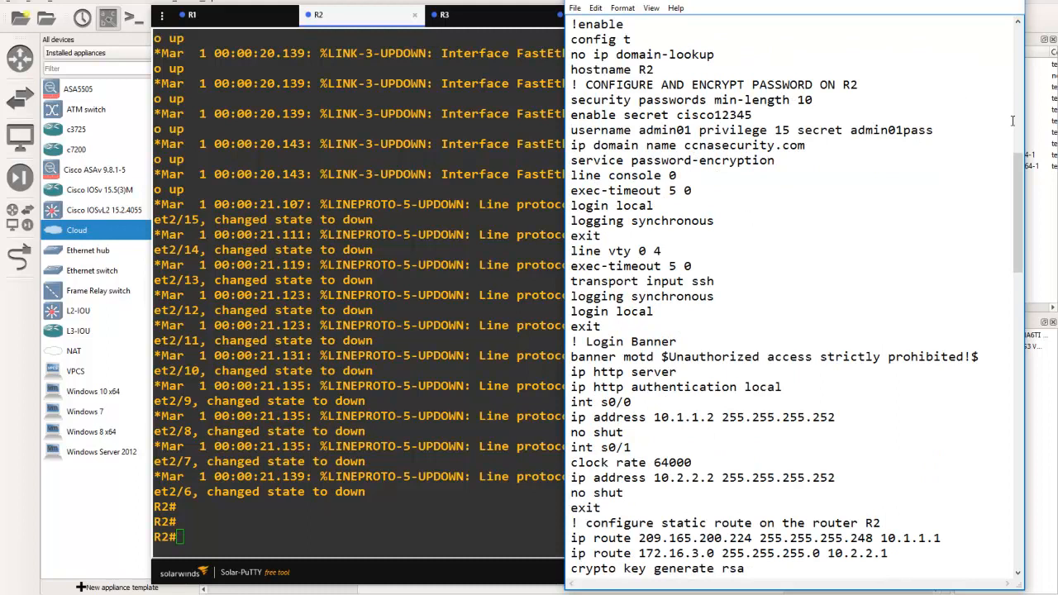
{"action": "left_click_drag", "start_coordinate": [1014, 183], "coordinate": [1013, 179]}
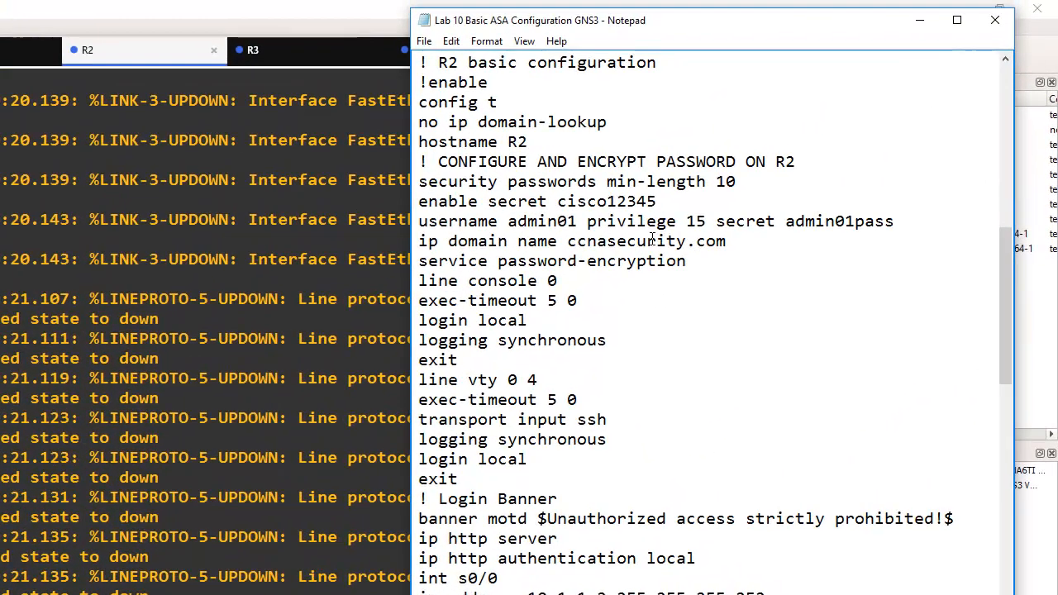
Reduce the lab notes' font size to 14 so more of the R2 configuration fits in view
{"action": "left_click_drag", "start_coordinate": [420, 63], "coordinate": [498, 142]}
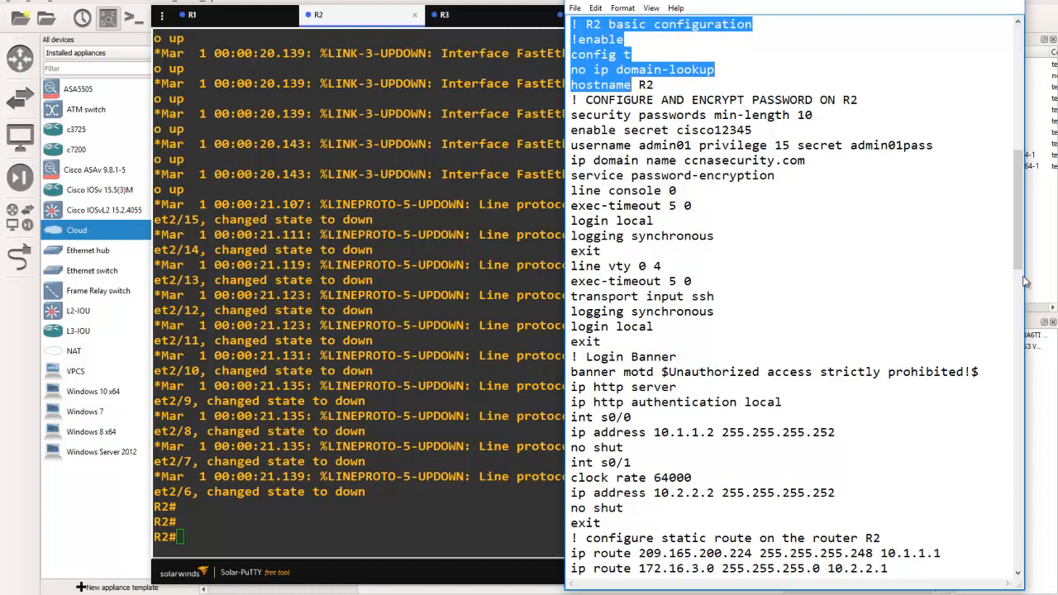
{"action": "left_click", "coordinate": [652, 8]}
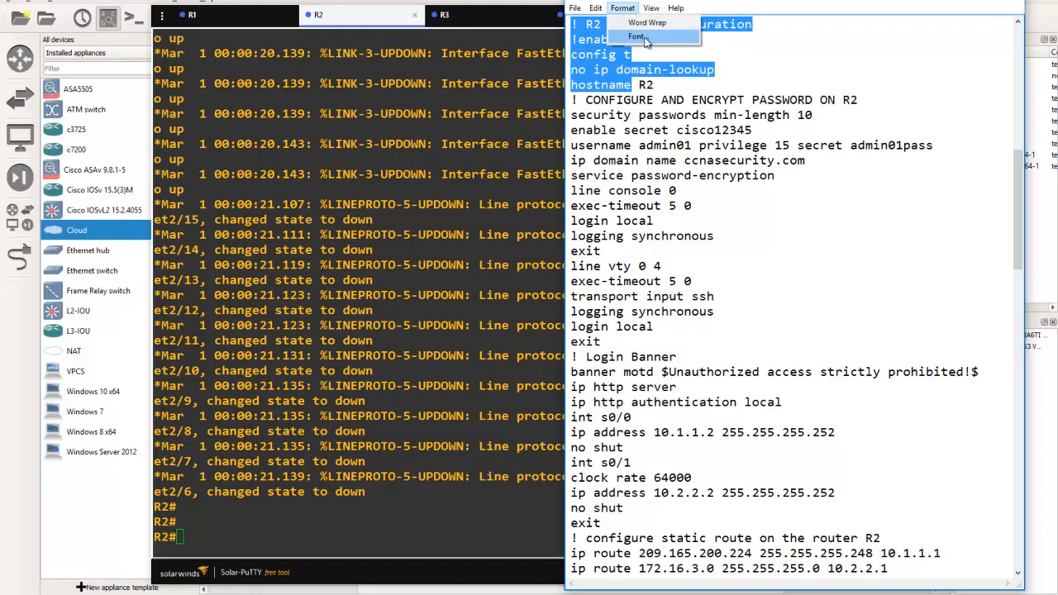
{"action": "left_click", "coordinate": [644, 37]}
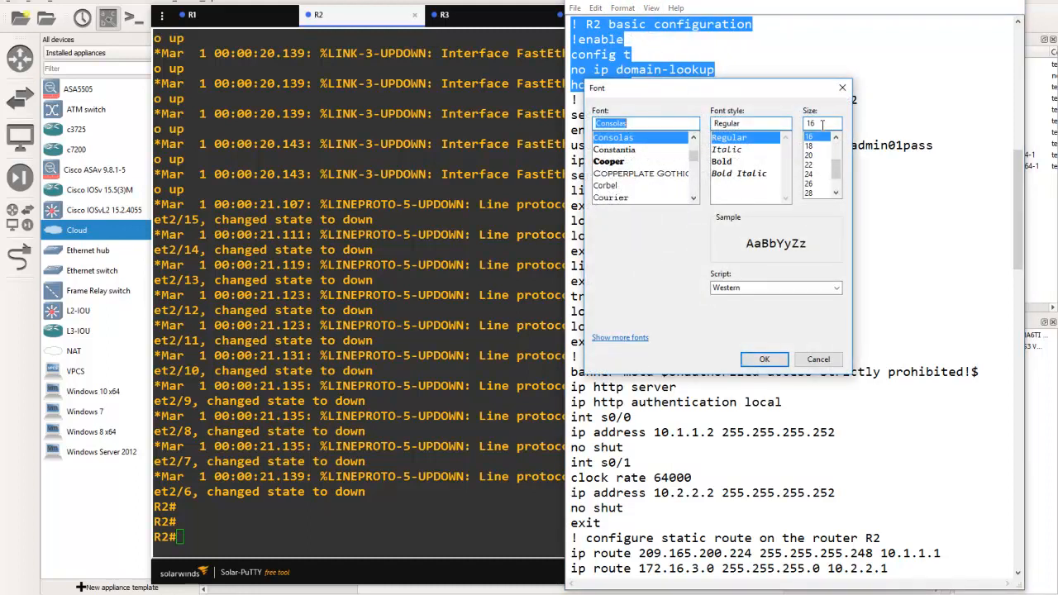
{"action": "left_click", "coordinate": [836, 137]}
{"action": "left_click", "coordinate": [811, 136]}
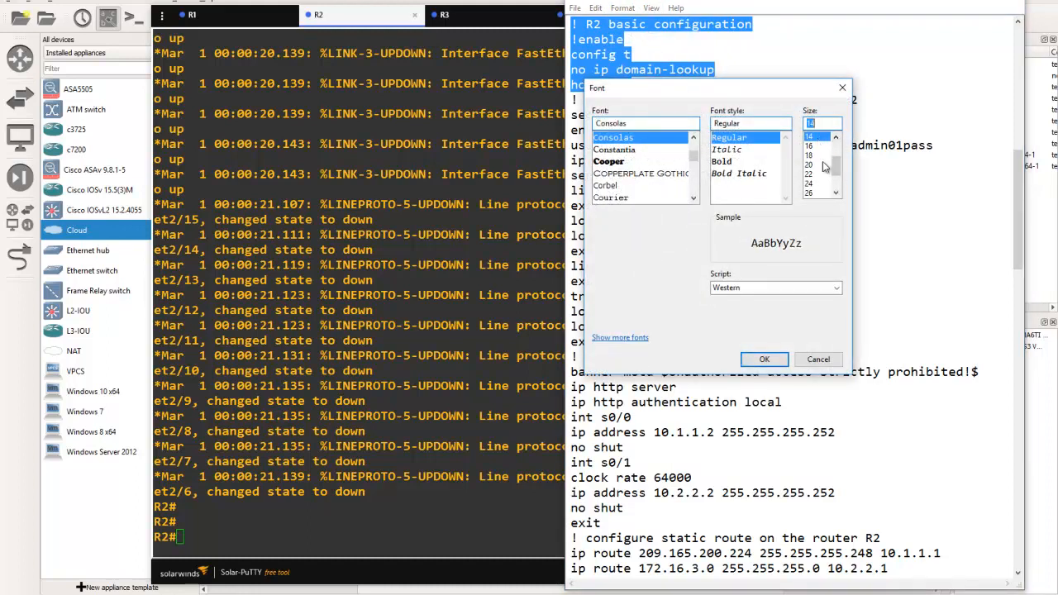
{"action": "left_click", "coordinate": [763, 359]}
{"action": "left_click", "coordinate": [733, 162]}
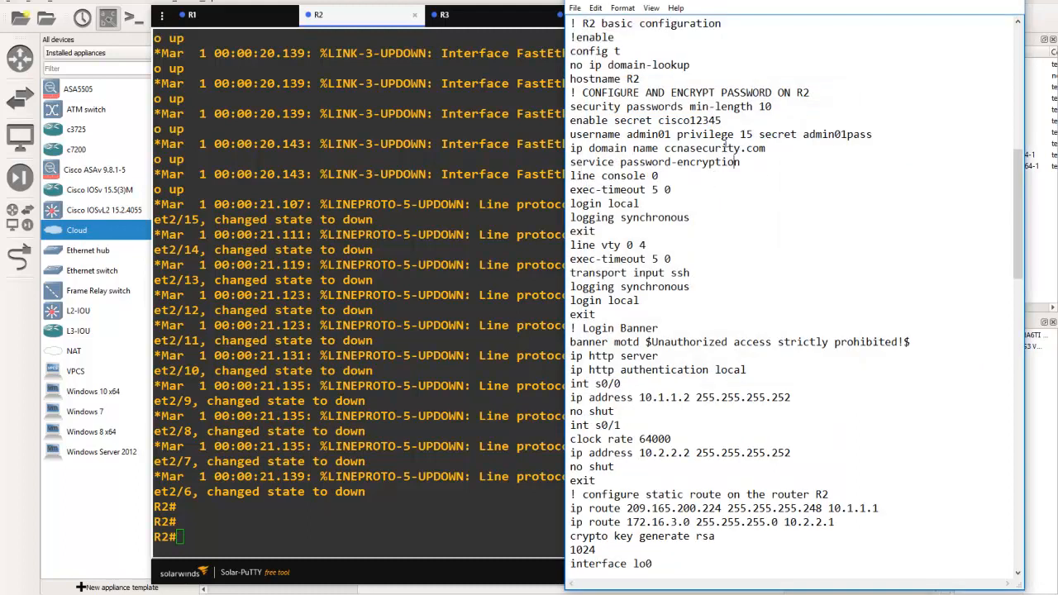
Reduce the lab notes' font size to 12 and select the whole R2 basic configuration block through the lo0 IP address line
{"action": "left_click_drag", "start_coordinate": [569, 22], "coordinate": [747, 558]}
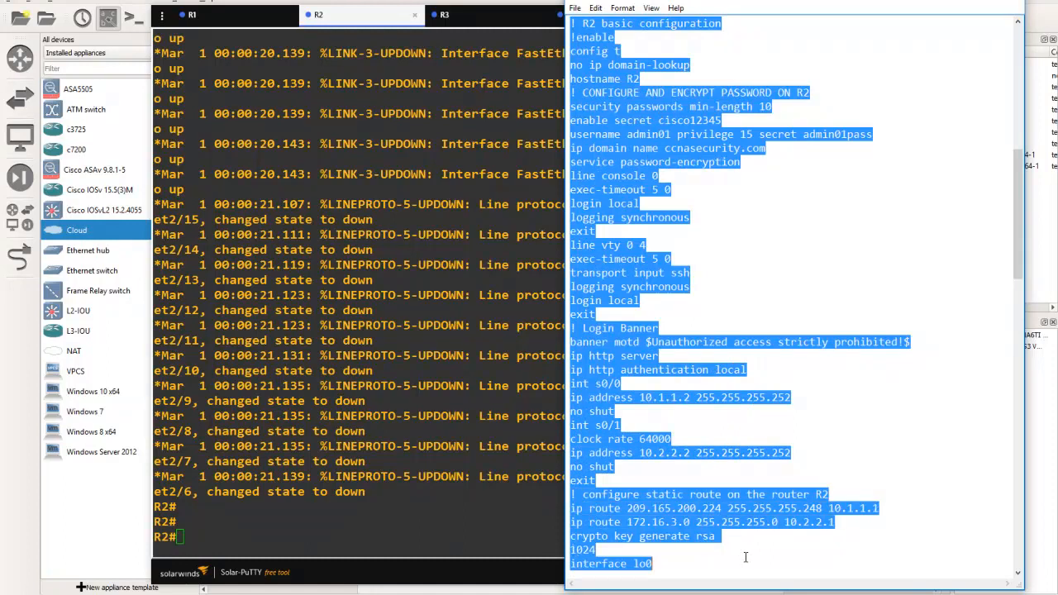
{"action": "left_click", "coordinate": [788, 261]}
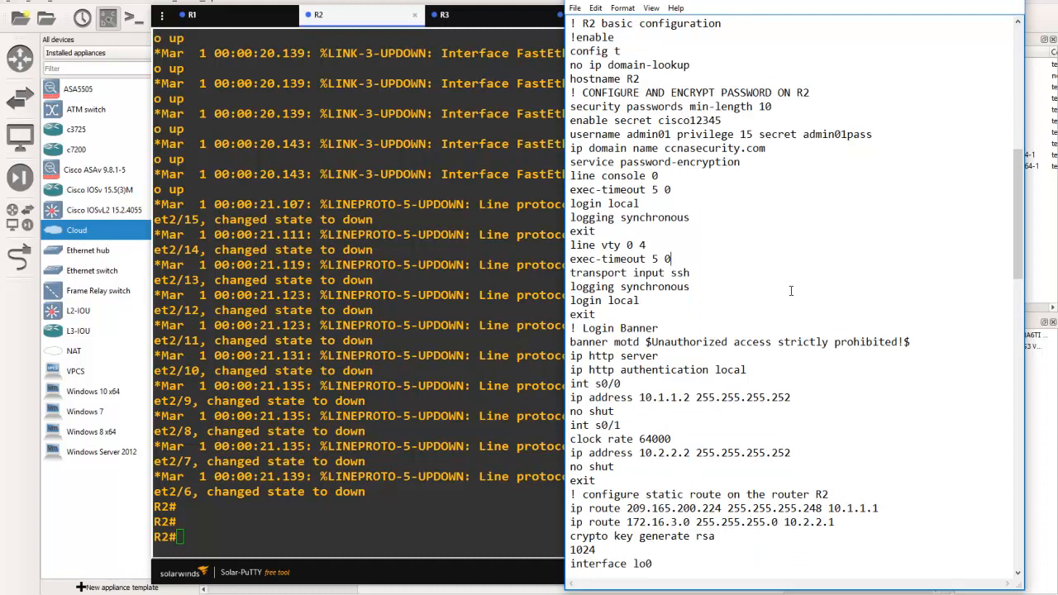
{"action": "left_click", "coordinate": [635, 12]}
{"action": "left_click", "coordinate": [638, 36]}
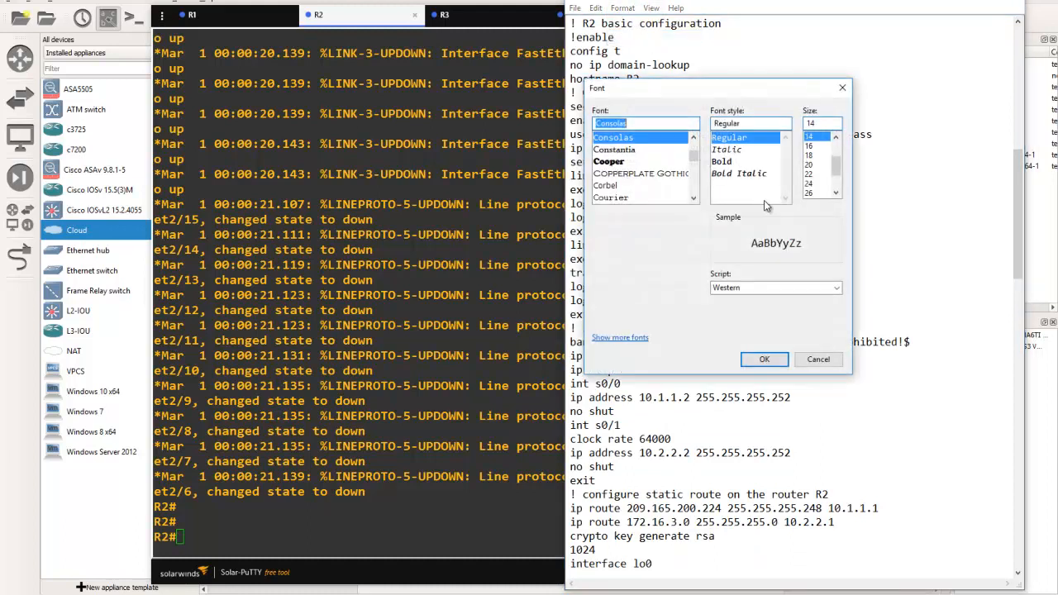
{"action": "left_click", "coordinate": [835, 137]}
{"action": "left_click", "coordinate": [809, 136]}
{"action": "left_click", "coordinate": [764, 359]}
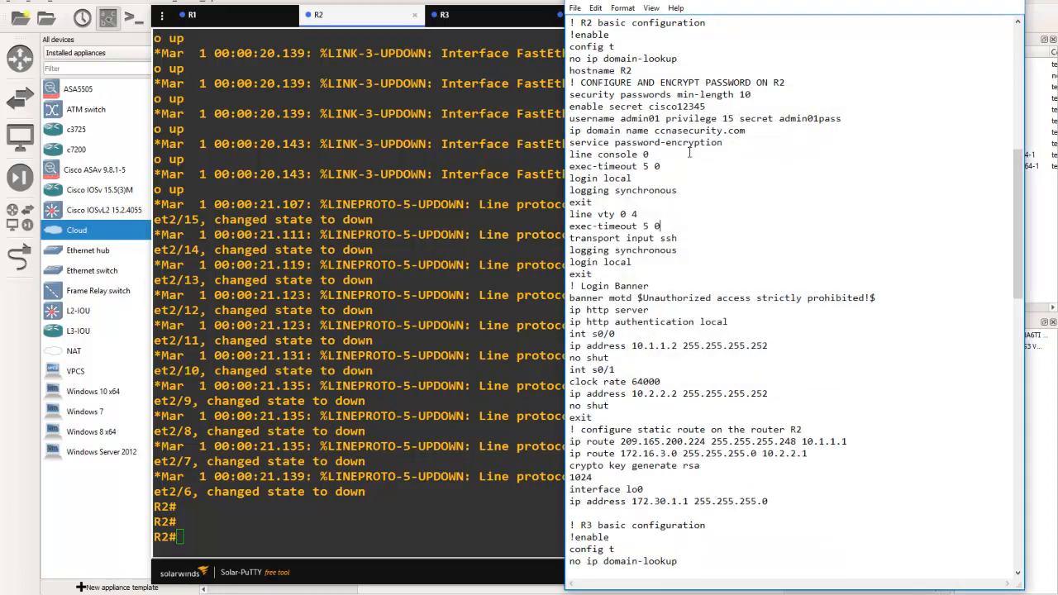
{"action": "left_click_drag", "start_coordinate": [571, 20], "coordinate": [820, 500]}
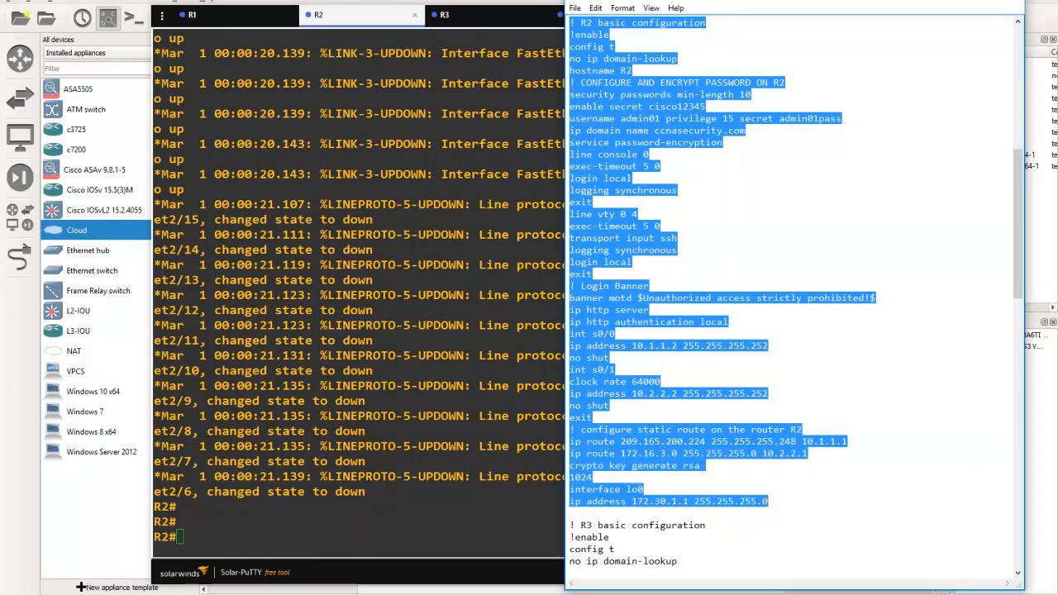
Extend the Notepad window downward and set the lab notes' font size to 14
{"action": "left_click_drag", "start_coordinate": [759, 589], "coordinate": [759, 594]}
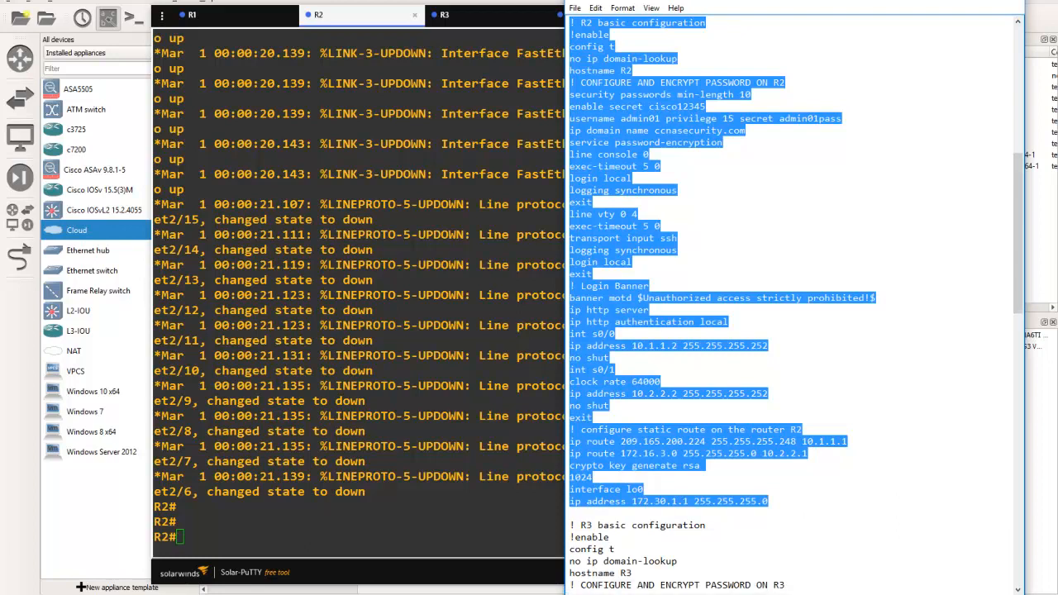
{"action": "left_click", "coordinate": [623, 7]}
{"action": "left_click", "coordinate": [641, 23]}
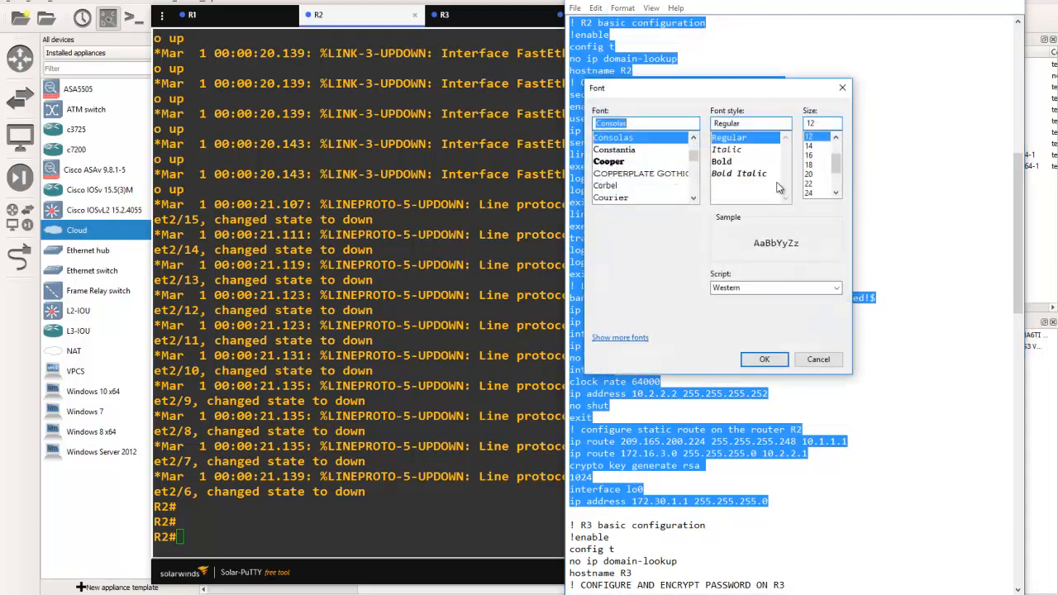
{"action": "left_click", "coordinate": [813, 145]}
{"action": "left_click", "coordinate": [764, 361]}
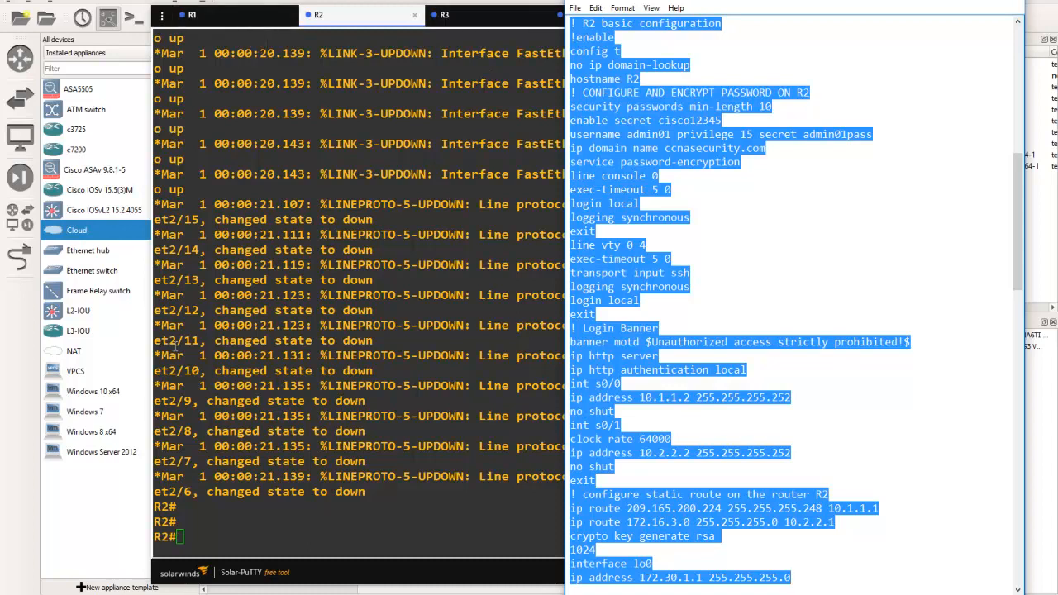
Copy the selected R2 basic configuration, including the enable secret and user account password, and paste it into the R2 console
{"action": "left_click", "coordinate": [130, 357]}
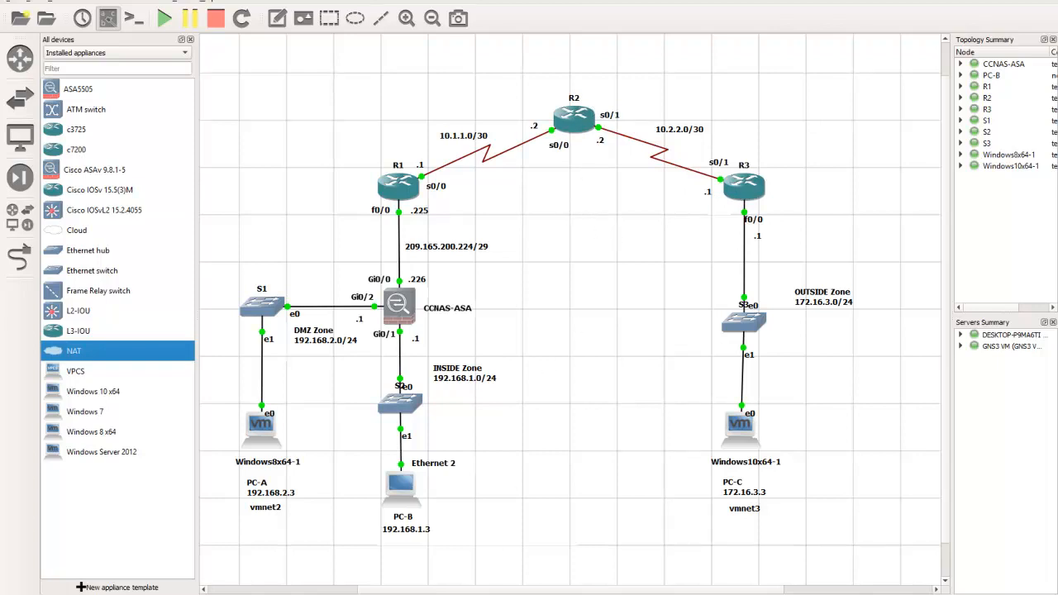
{"action": "mouse_move", "coordinate": [200, 594]}
{"action": "left_click", "coordinate": [256, 553]}
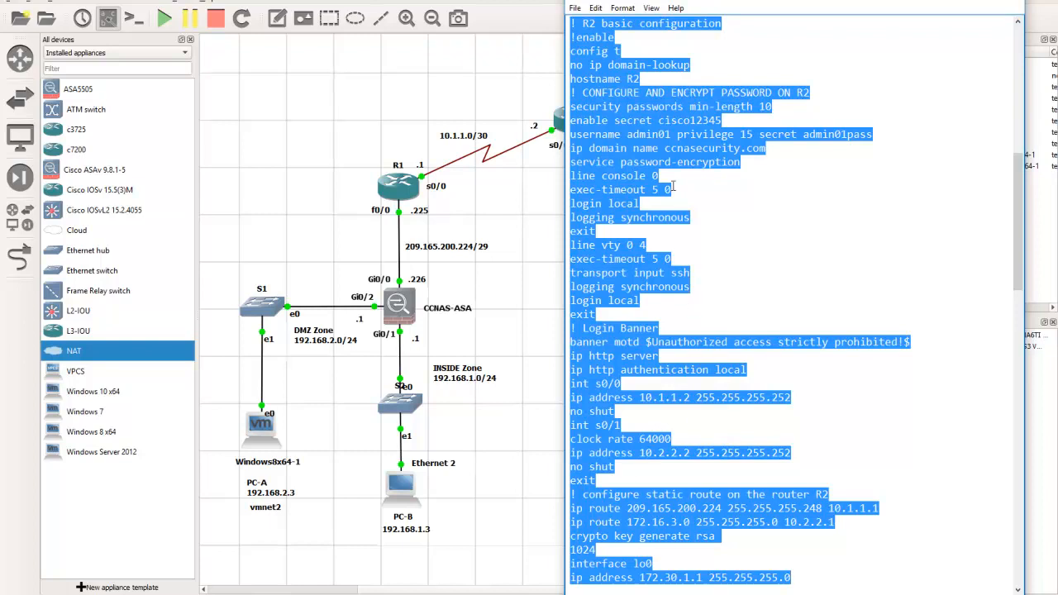
{"action": "right_click", "coordinate": [611, 92]}
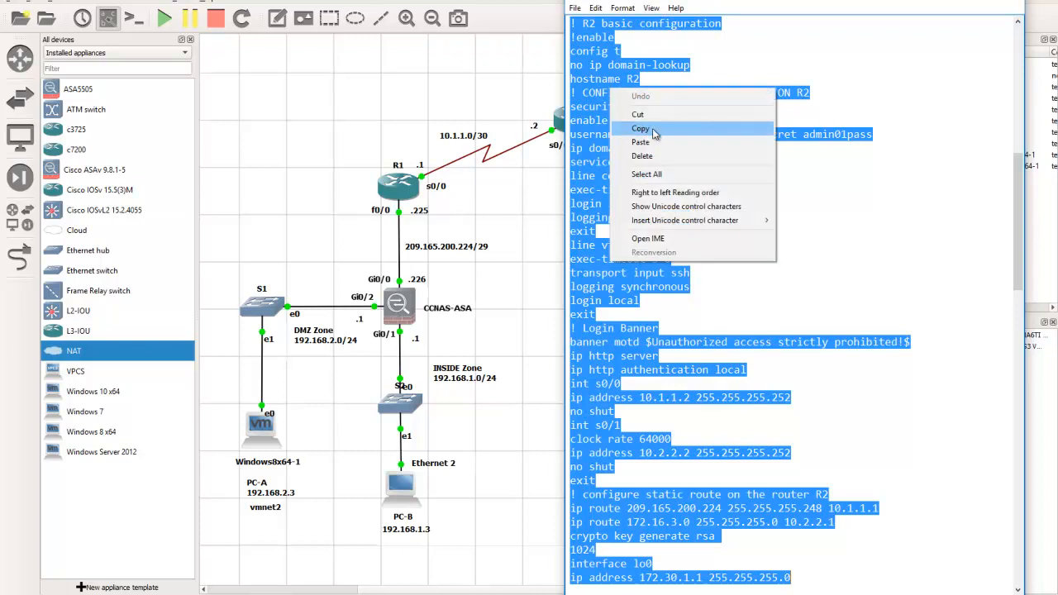
{"action": "left_click", "coordinate": [640, 129]}
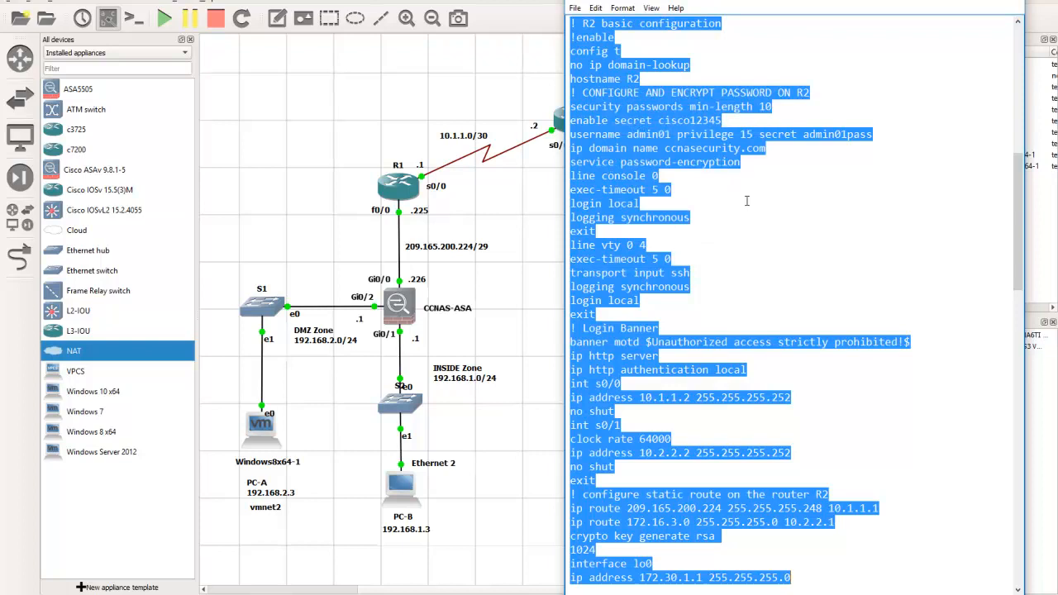
{"action": "left_click", "coordinate": [524, 194]}
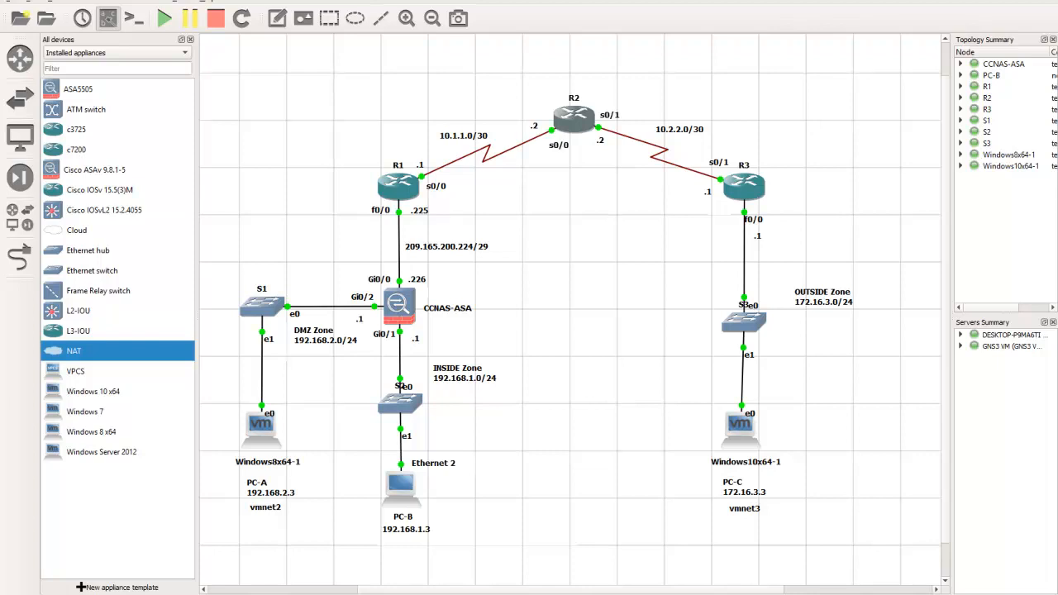
{"action": "key", "text": "alt+Tab"}
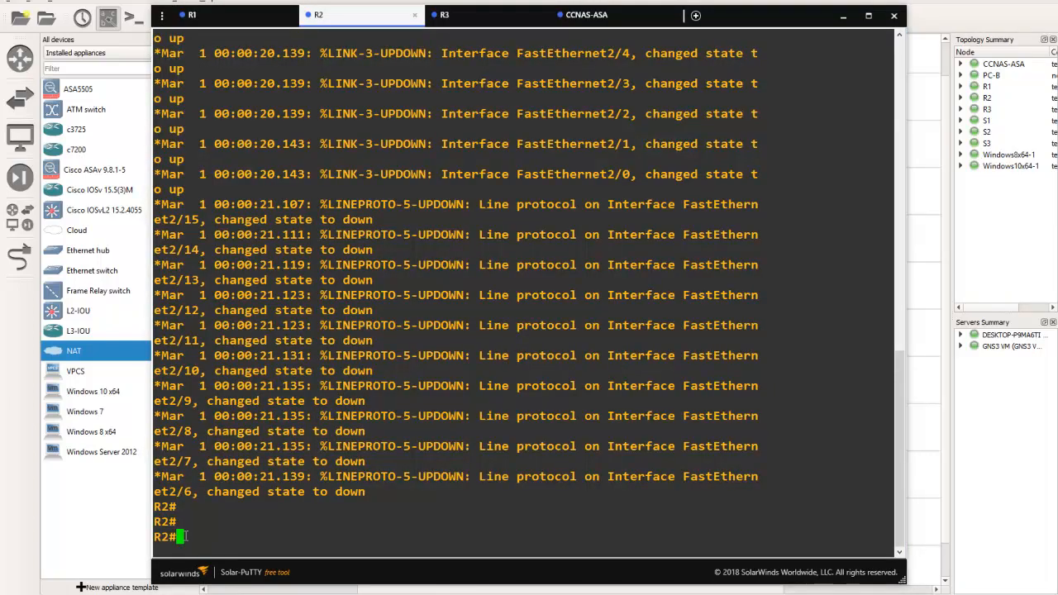
{"action": "right_click", "coordinate": [226, 425]}
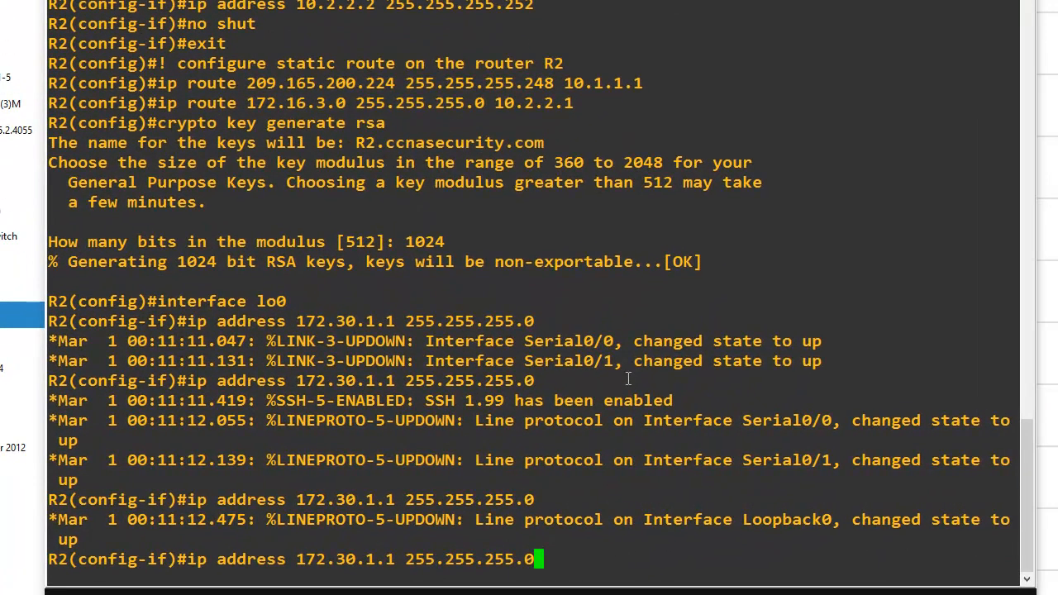
Submit the last pasted lo0 address command on R2 and save the running configuration with do wr
{"action": "key", "text": "Return"}
{"action": "key", "text": "Return"}
{"action": "key", "text": "Return"}
{"action": "key", "text": "Return"}
{"action": "key", "text": "Return"}
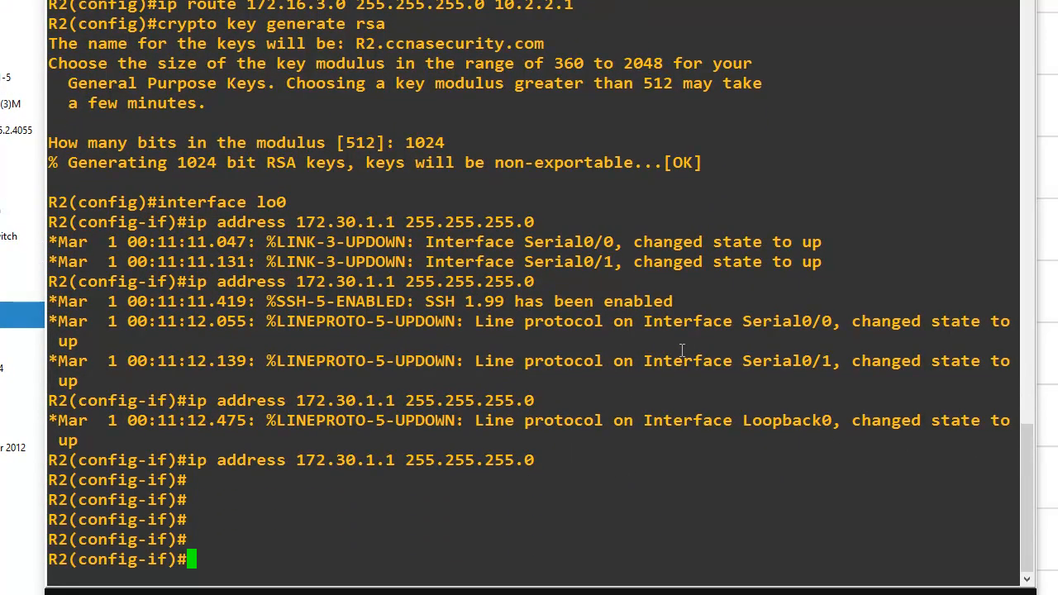
{"action": "type", "text": "do wr"}
{"action": "key", "text": "Return"}
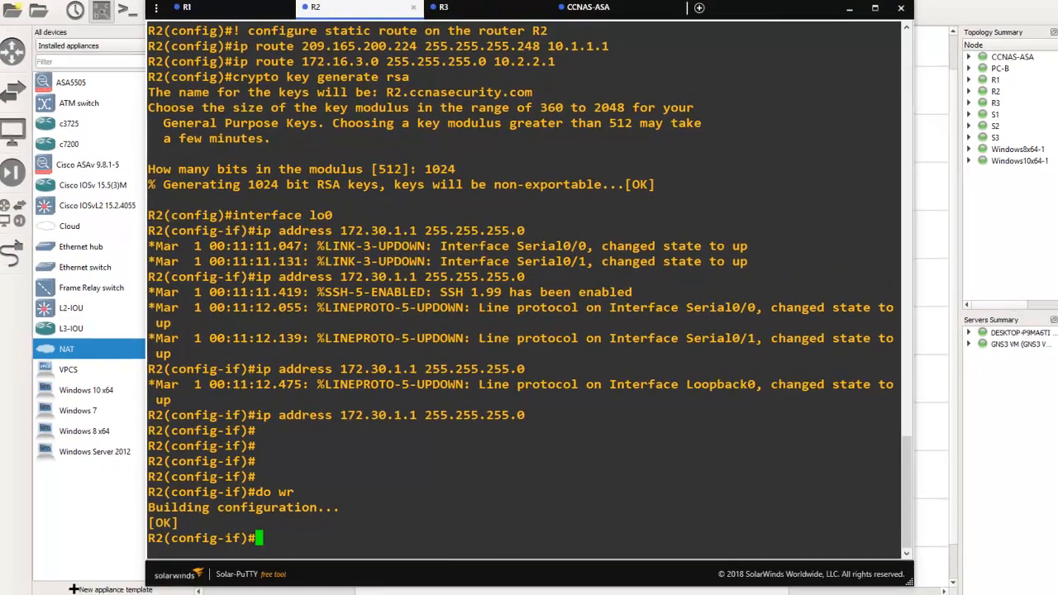
Return to the lab notes and select the whole R3 basic configuration block, from its heading through the 1024 RSA key size
{"action": "mouse_move", "coordinate": [199, 593]}
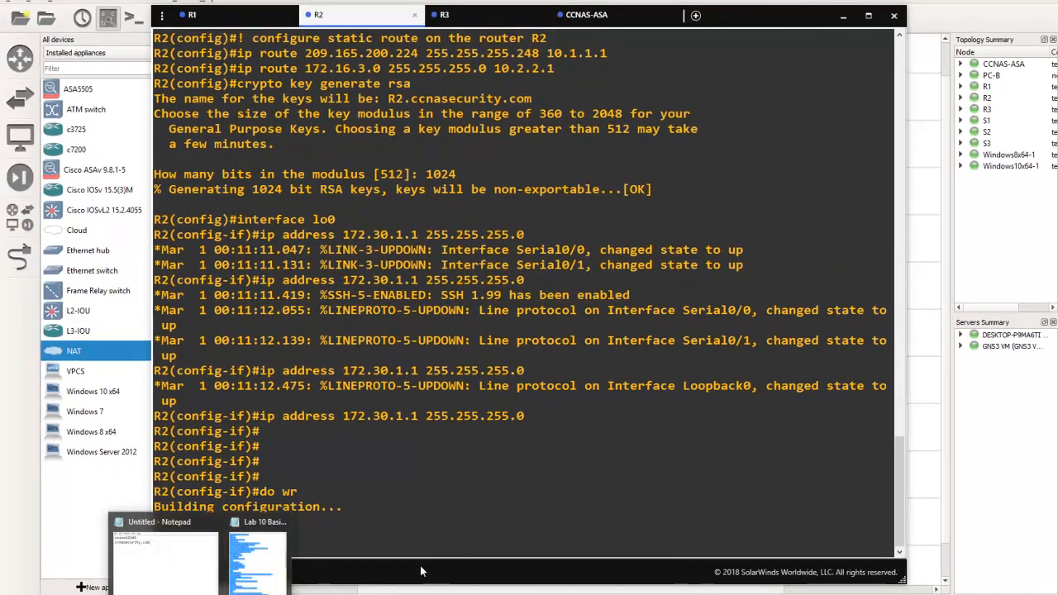
{"action": "left_click", "coordinate": [256, 570]}
{"action": "scroll", "coordinate": [816, 362], "scroll_direction": "down", "scroll_amount": 10}
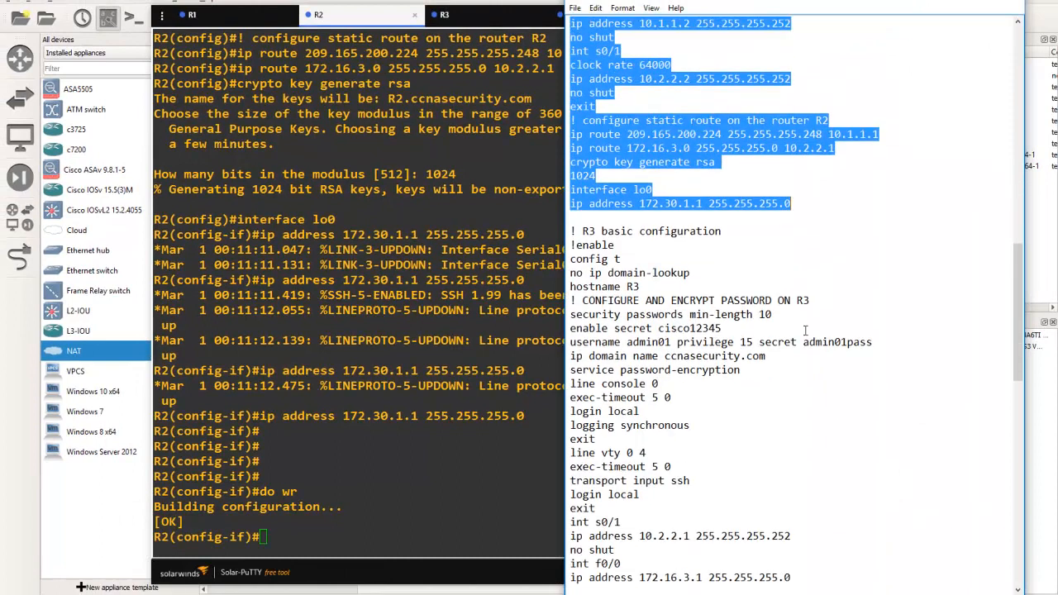
{"action": "scroll", "coordinate": [816, 362], "scroll_direction": "down", "scroll_amount": 3}
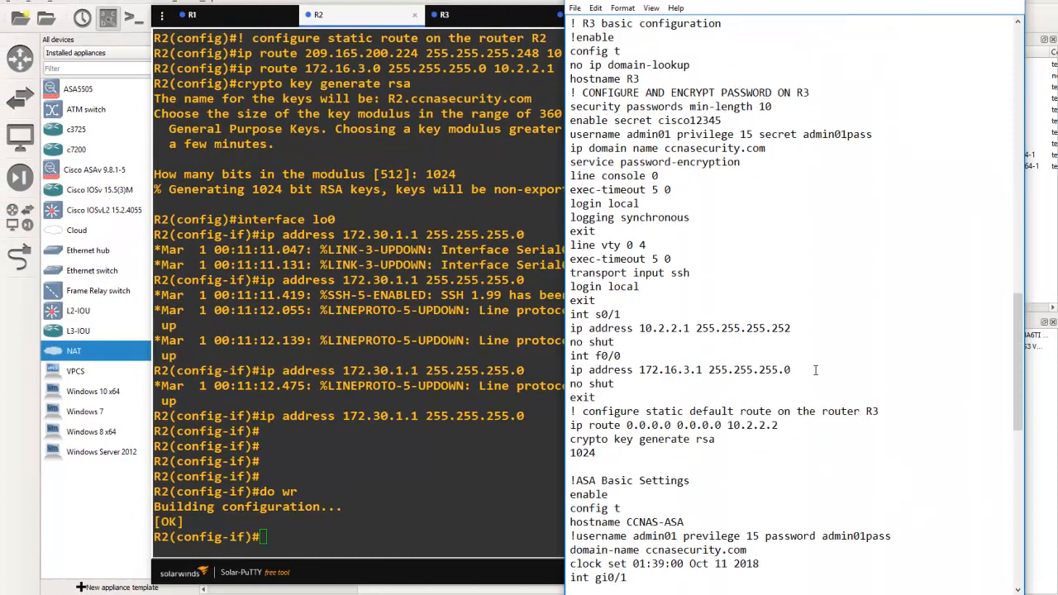
{"action": "scroll", "coordinate": [802, 376], "scroll_direction": "up", "scroll_amount": 1}
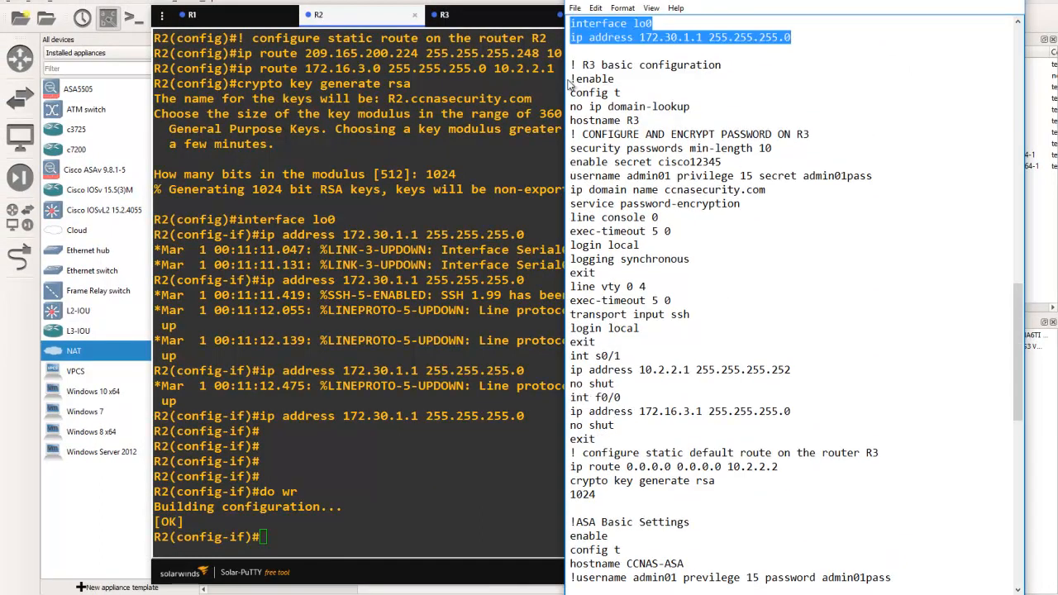
{"action": "left_click_drag", "start_coordinate": [570, 67], "coordinate": [781, 499]}
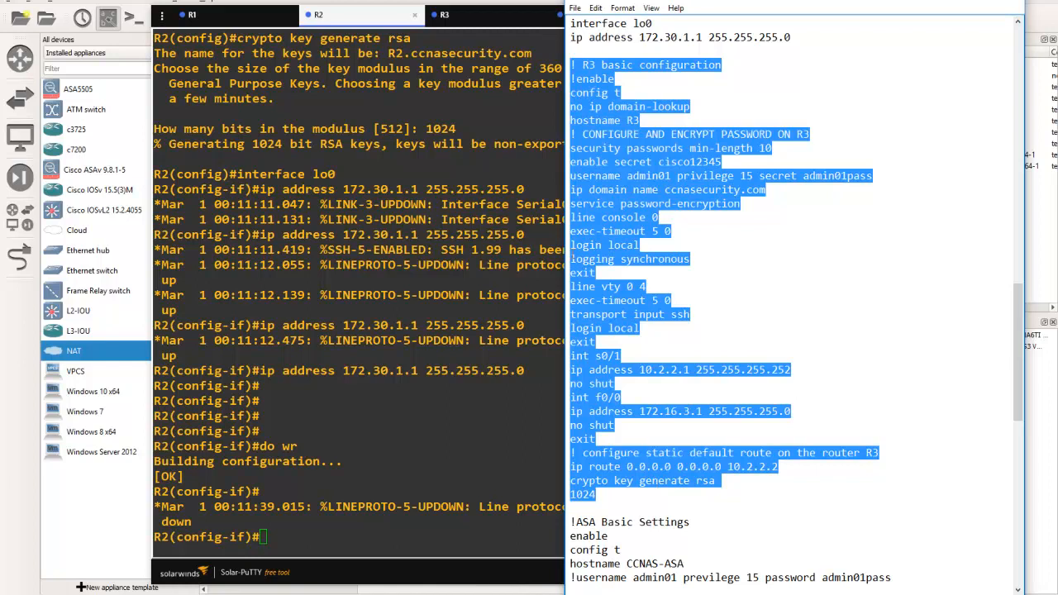
Copy the selected R3 basic configuration, including the enable secret and user account password, and paste it into the R3 console
{"action": "right_click", "coordinate": [596, 183]}
{"action": "left_click", "coordinate": [630, 227]}
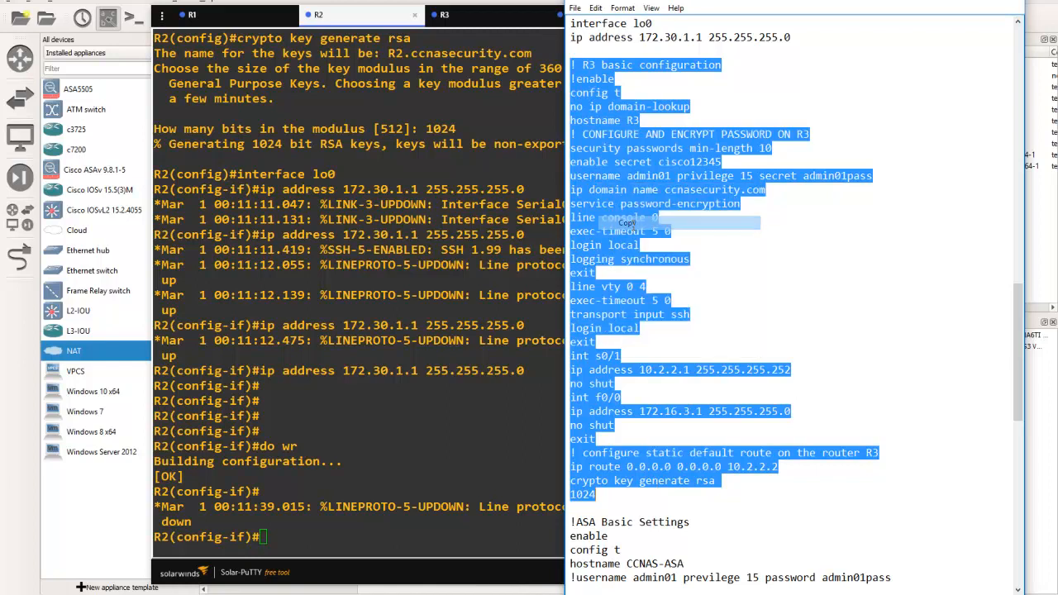
{"action": "left_click", "coordinate": [132, 234]}
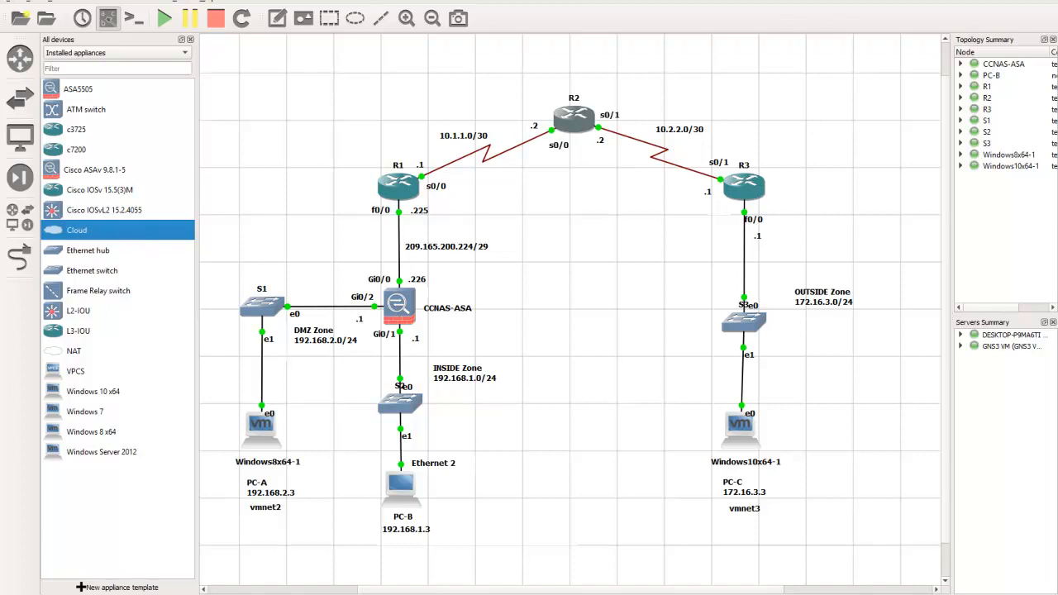
{"action": "key", "text": "alt+Tab"}
{"action": "left_click", "coordinate": [472, 16]}
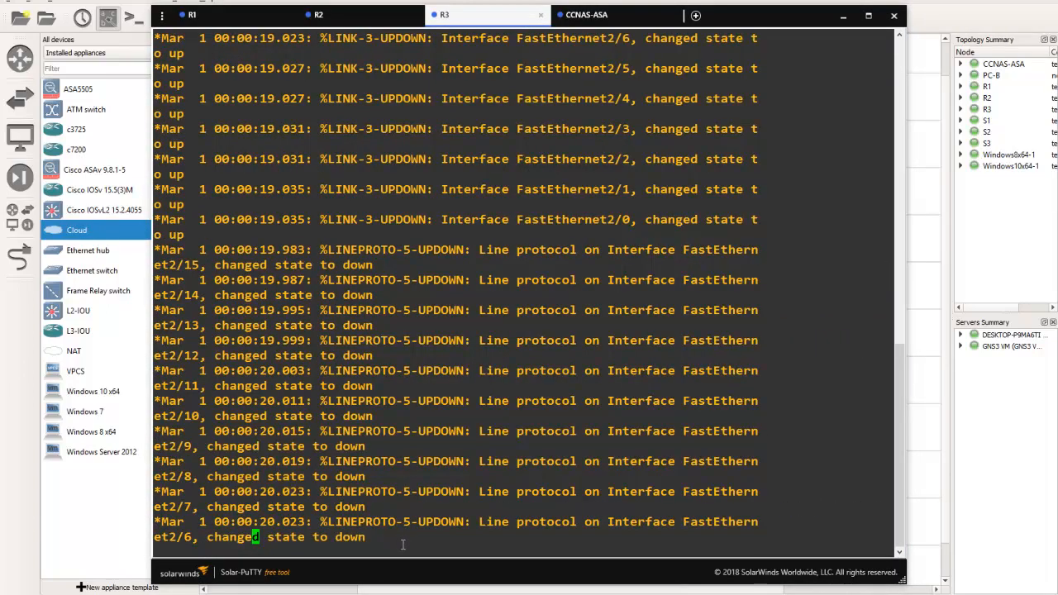
{"action": "key", "text": "Return"}
{"action": "key", "text": "Return"}
{"action": "key", "text": "Return"}
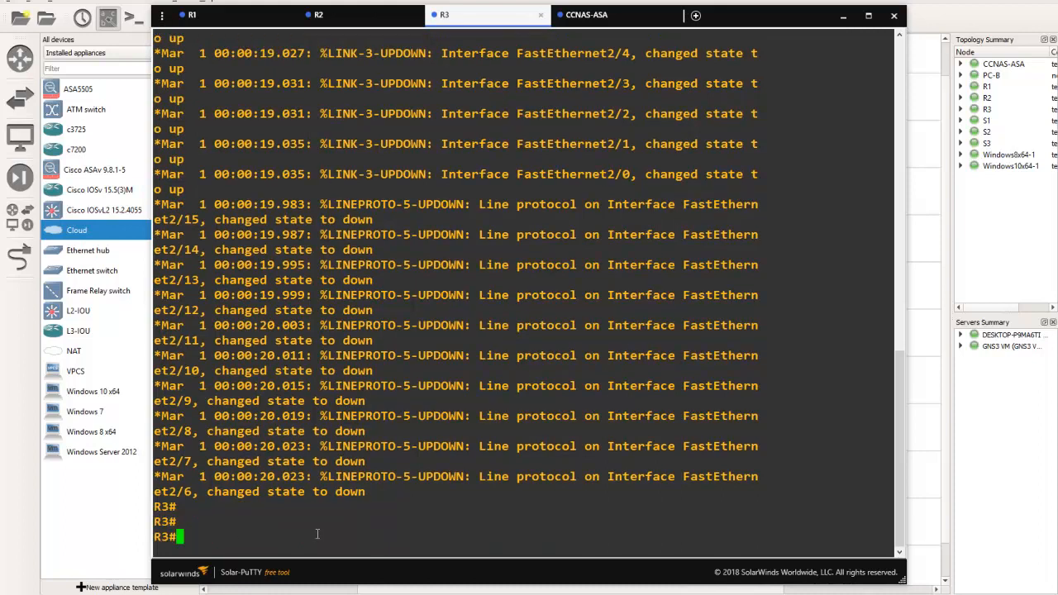
{"action": "right_click", "coordinate": [189, 537]}
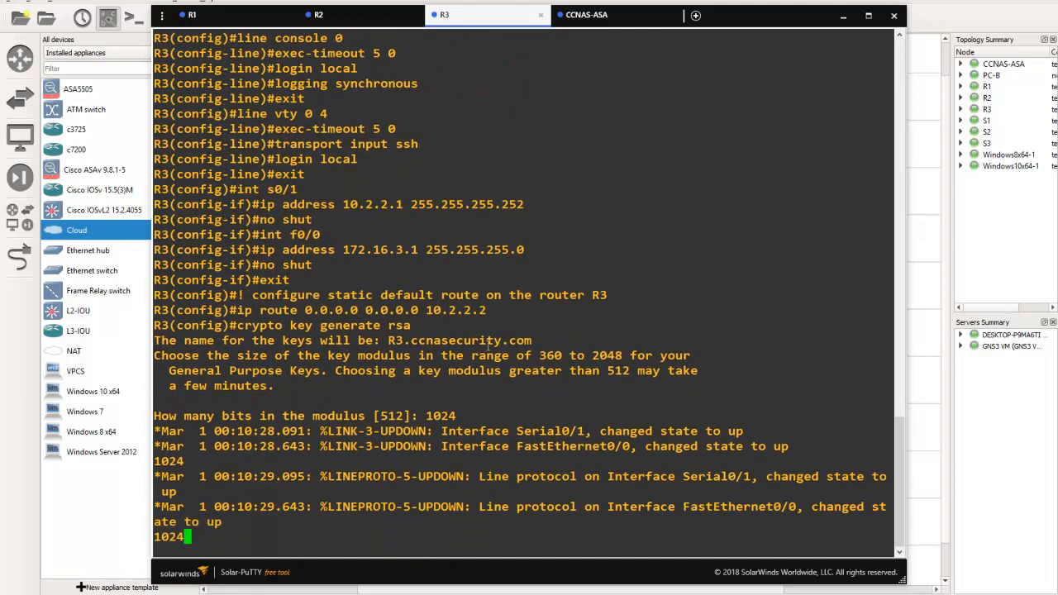
Review the pasted commands in the R3 console, from the password settings through the RSA key generation prompt
{"action": "scroll", "coordinate": [558, 229], "scroll_direction": "up", "scroll_amount": 10}
{"action": "scroll", "coordinate": [331, 182], "scroll_direction": "down", "scroll_amount": 3}
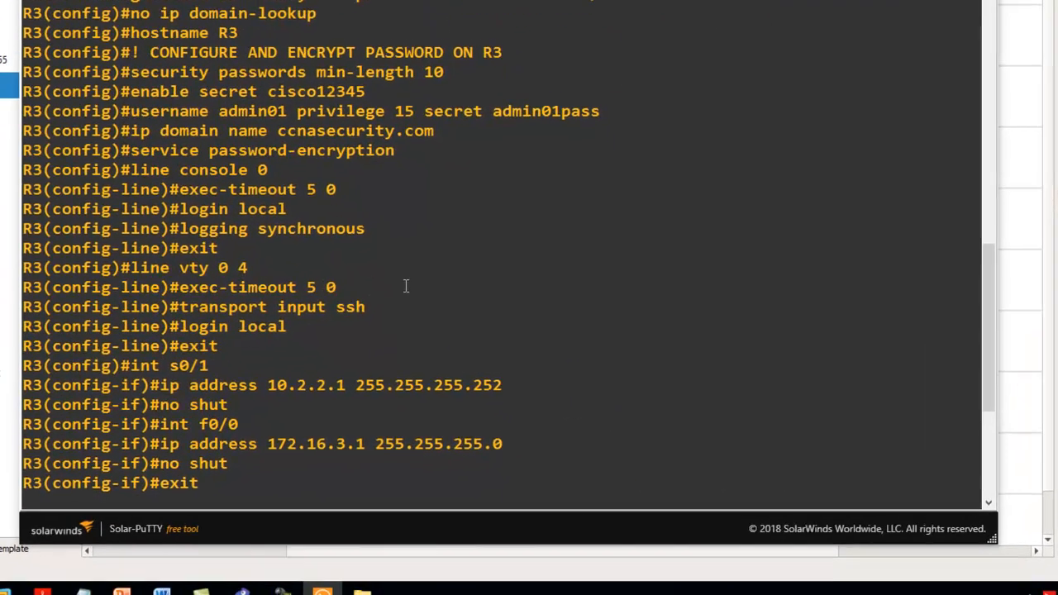
{"action": "left_click", "coordinate": [994, 502]}
{"action": "left_click", "coordinate": [994, 502]}
{"action": "left_click", "coordinate": [994, 501]}
{"action": "left_click", "coordinate": [993, 501]}
{"action": "left_click", "coordinate": [993, 502]}
{"action": "left_click", "coordinate": [993, 501]}
{"action": "left_click", "coordinate": [993, 501]}
{"action": "left_click", "coordinate": [993, 502]}
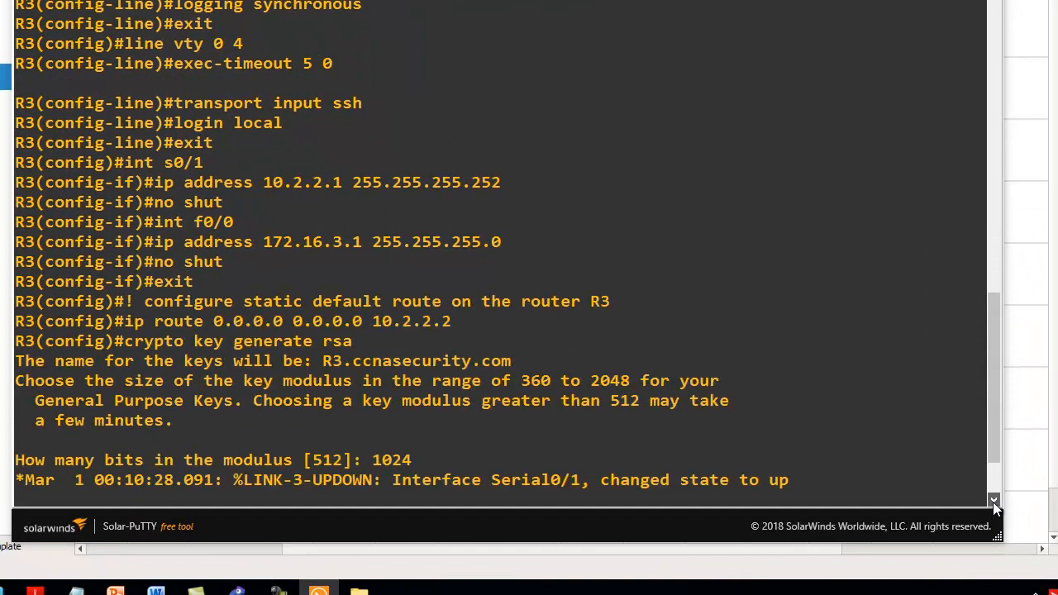
{"action": "left_click", "coordinate": [993, 502]}
{"action": "left_click", "coordinate": [994, 502]}
{"action": "left_click", "coordinate": [993, 502]}
{"action": "left_click", "coordinate": [993, 502]}
{"action": "left_click", "coordinate": [993, 502]}
{"action": "left_click", "coordinate": [994, 502]}
{"action": "left_click", "coordinate": [993, 501]}
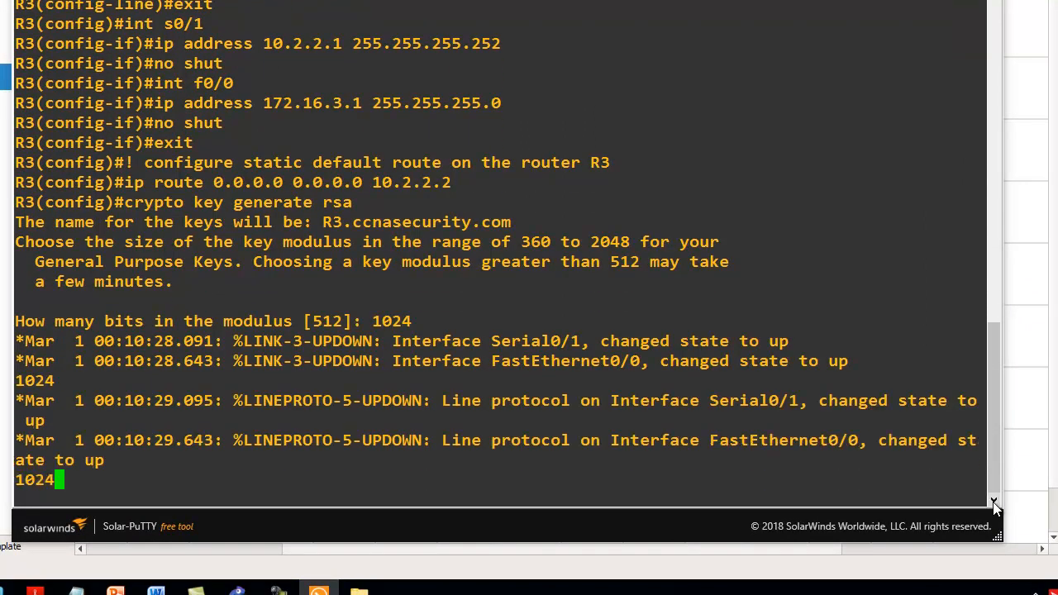
Submit the pending 1024 RSA modulus on R3 and save the running configuration with do wr
{"action": "key", "text": "Return"}
{"action": "key", "text": "Return"}
{"action": "key", "text": "Return"}
{"action": "key", "text": "Return"}
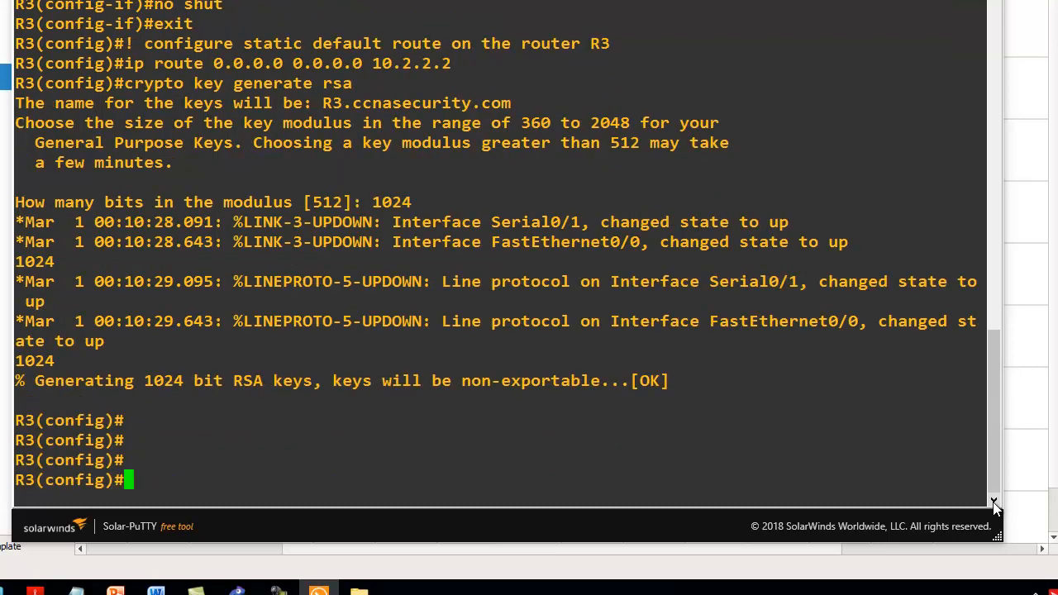
{"action": "key", "text": "Return"}
{"action": "type", "text": "do w"}
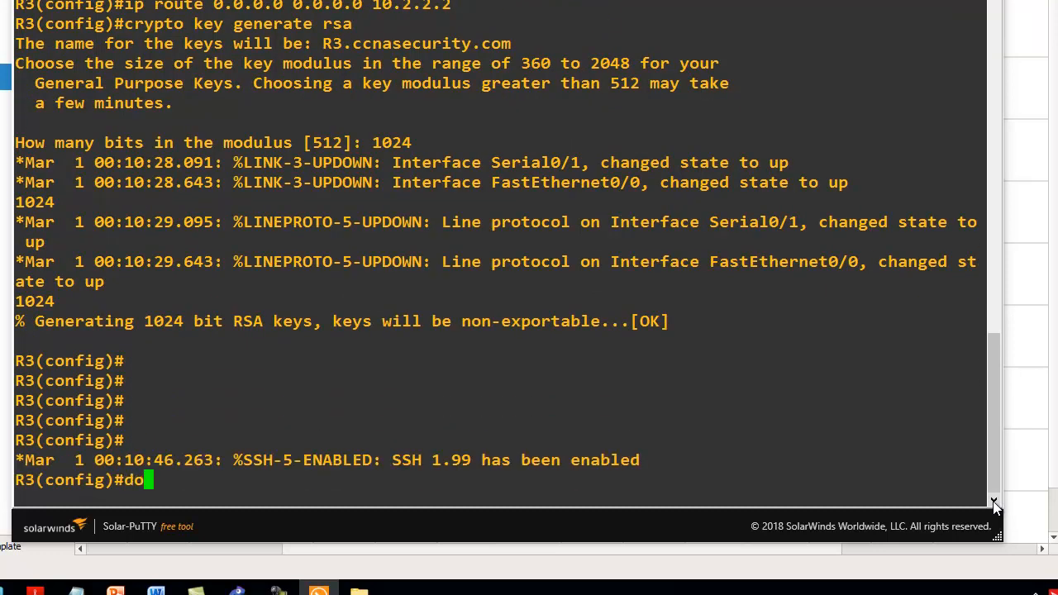
{"action": "type", "text": "r"}
{"action": "key", "text": "Return"}
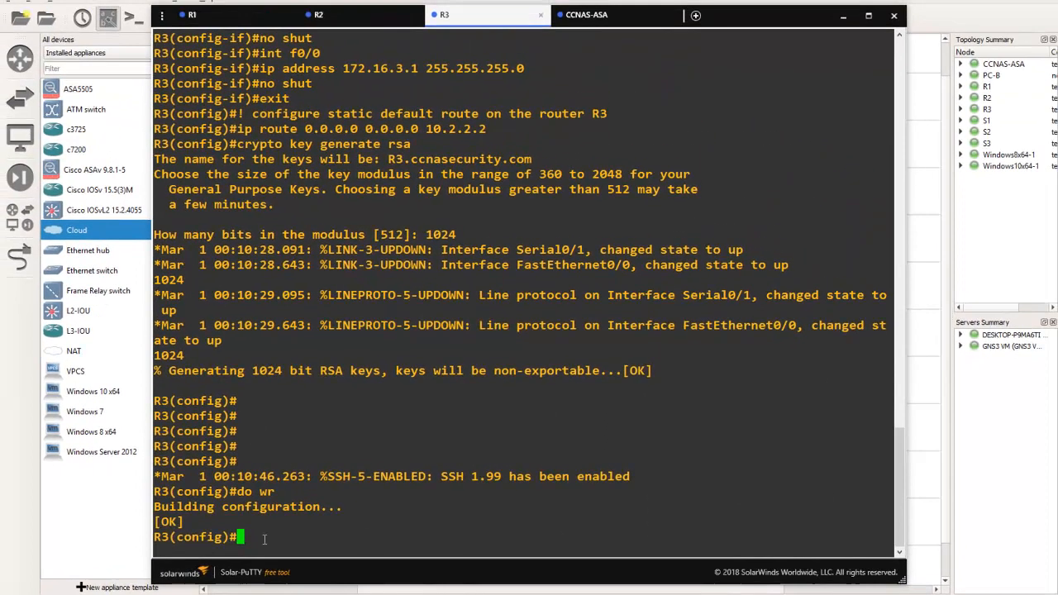
Switch to the R1 console and exit global configuration mode to the privileged prompt
{"action": "left_click", "coordinate": [99, 523]}
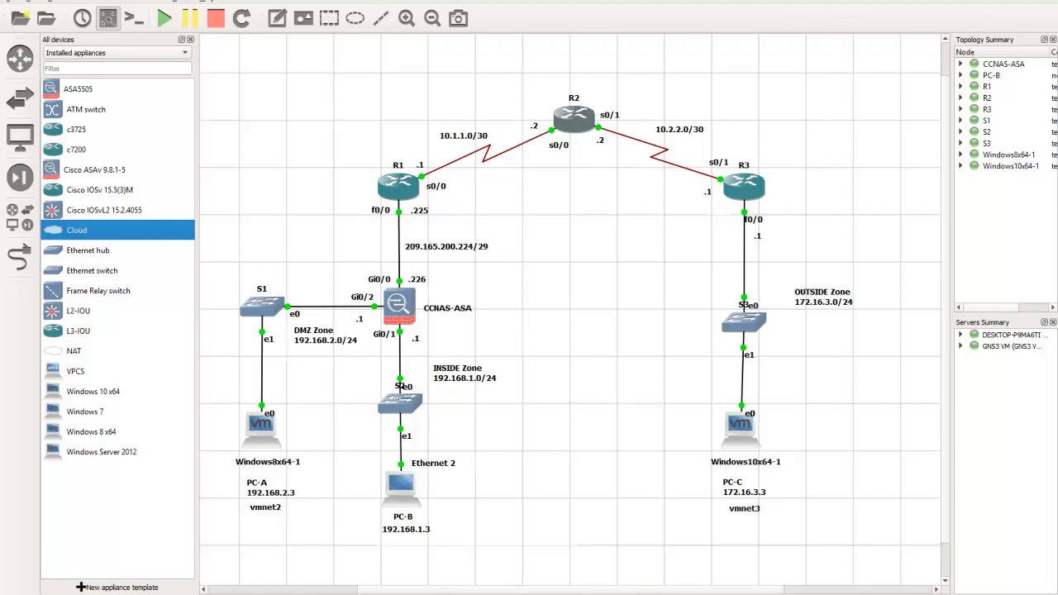
{"action": "left_click", "coordinate": [438, 592]}
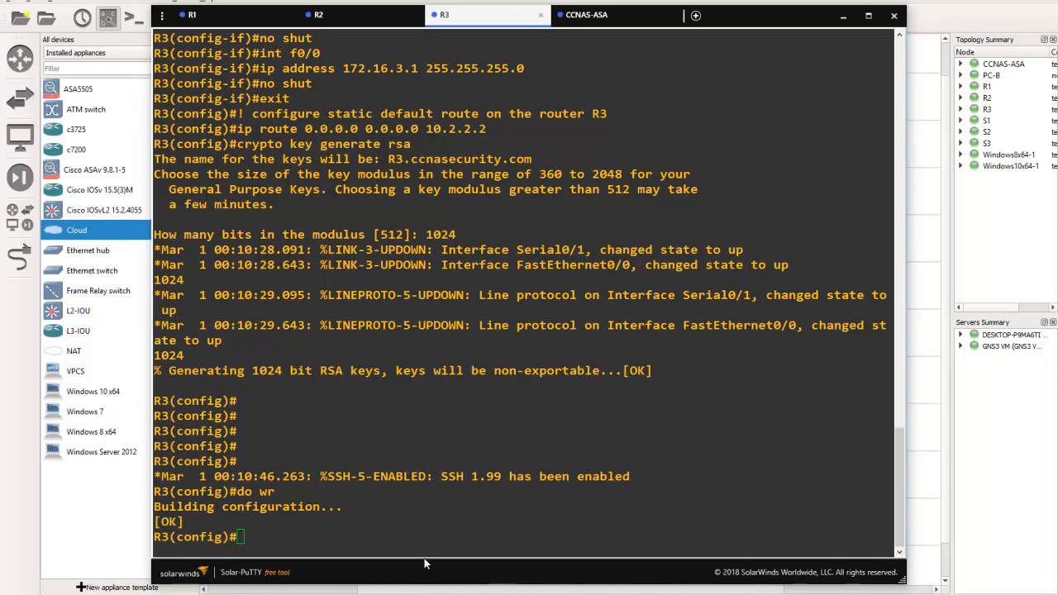
{"action": "left_click", "coordinate": [210, 16]}
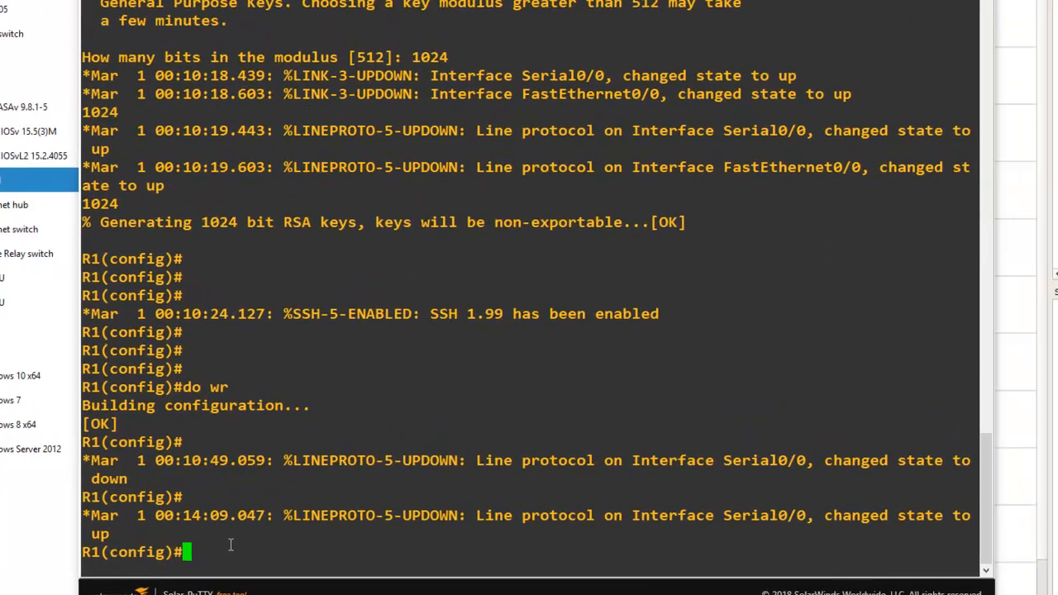
{"action": "key", "text": "Return"}
{"action": "key", "text": "Return"}
{"action": "type", "text": "exit"}
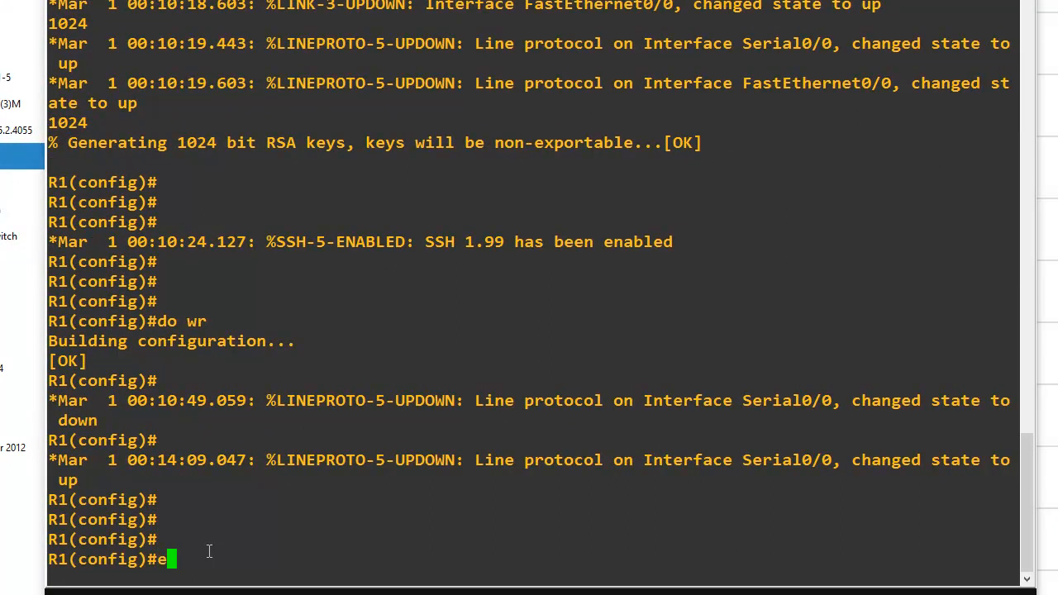
{"action": "key", "text": "Return"}
{"action": "key", "text": "Return"}
{"action": "key", "text": "Return"}
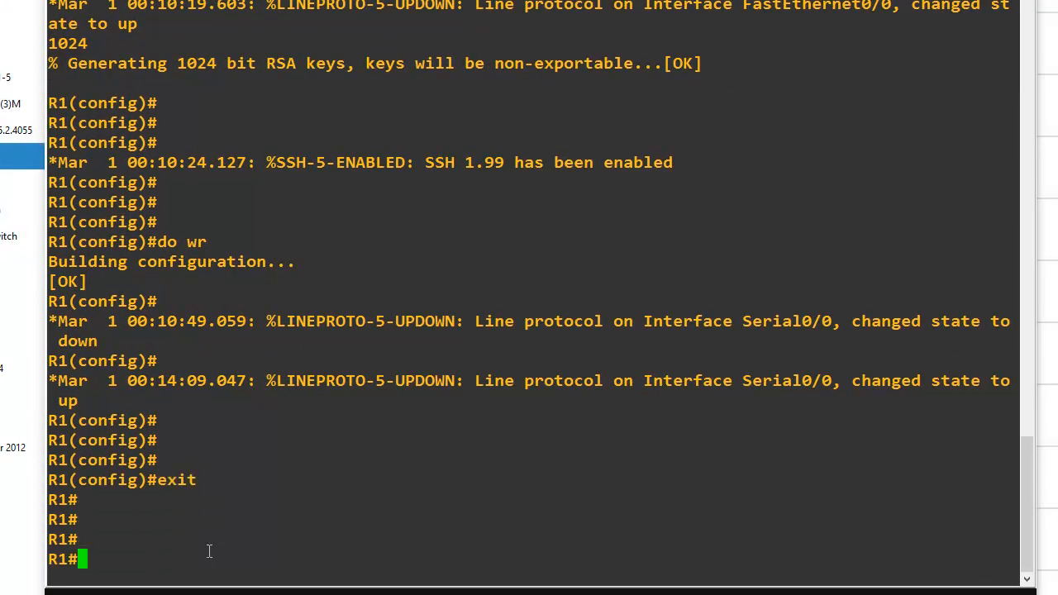
Test connectivity from R1 to both R2 serial interfaces by pinging 10.1.1.2 and 10.2.2.2
{"action": "type", "text": "ping "}
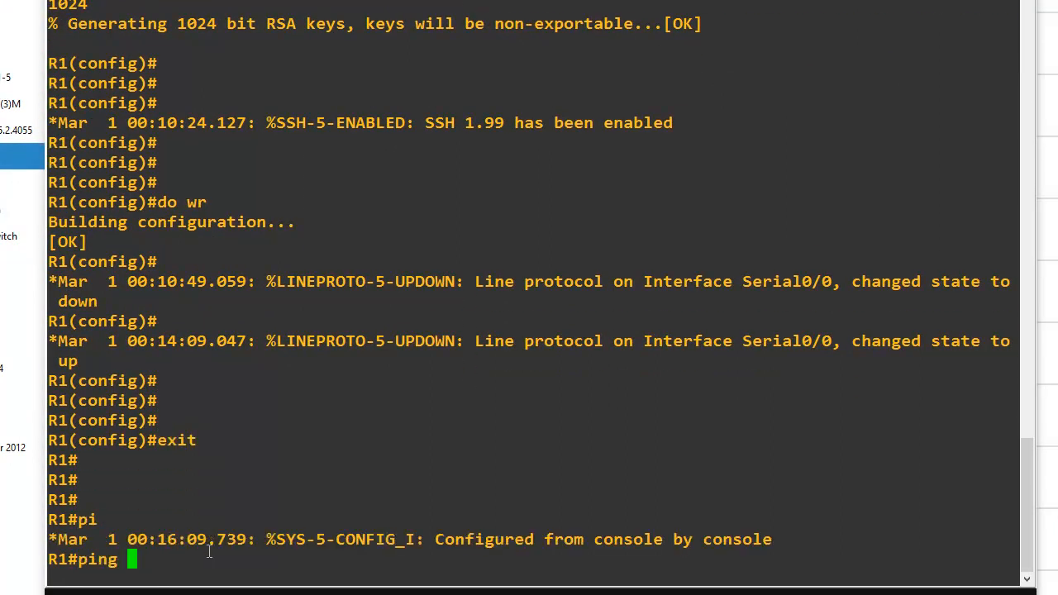
{"action": "type", "text": "10.1.1.2"}
{"action": "key", "text": "Return"}
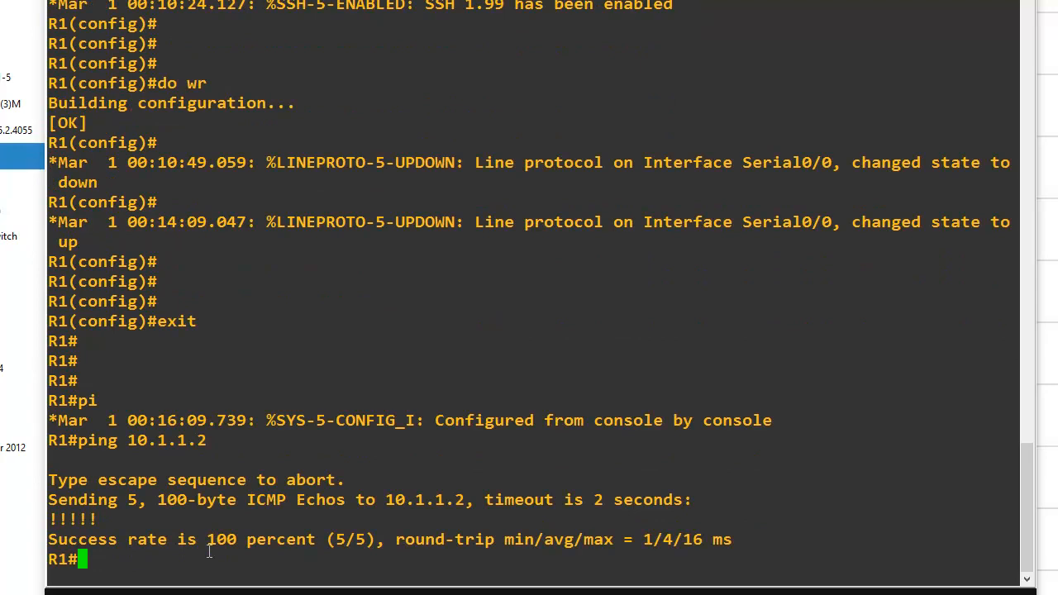
{"action": "type", "text": "ping 10"}
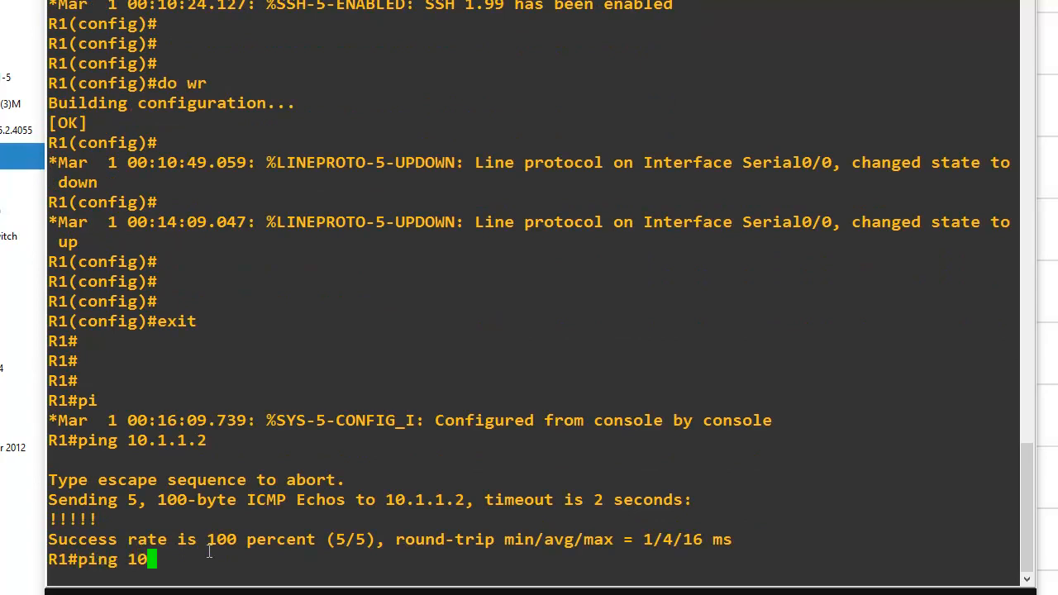
{"action": "type", "text": ".2.2.2"}
{"action": "key", "text": "Return"}
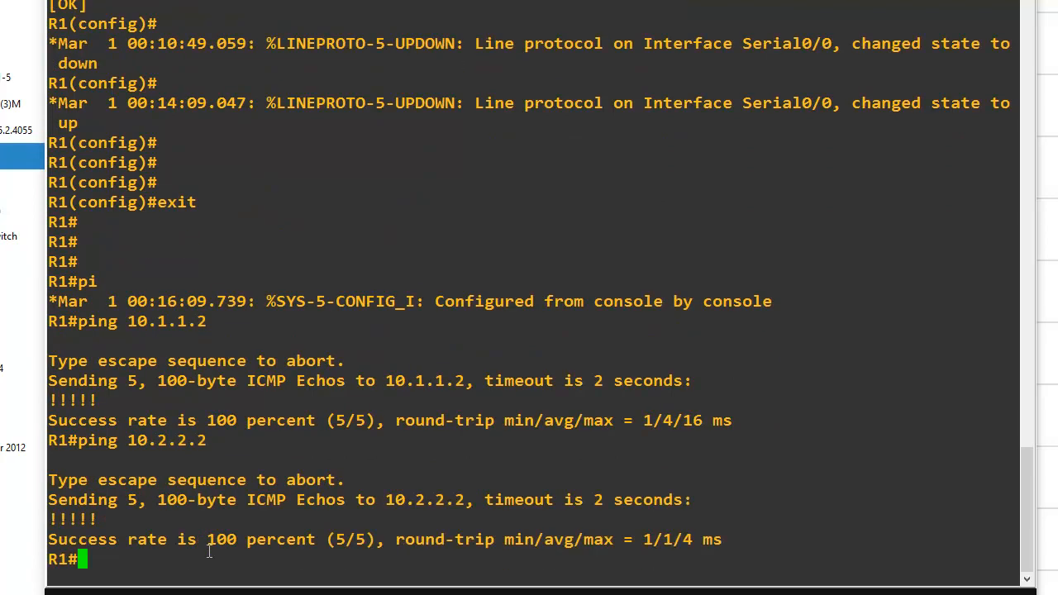
Ping R3's serial address 10.2.2.1 and its LAN address 172.16.3.1 from R1
{"action": "type", "text": "ping 10."}
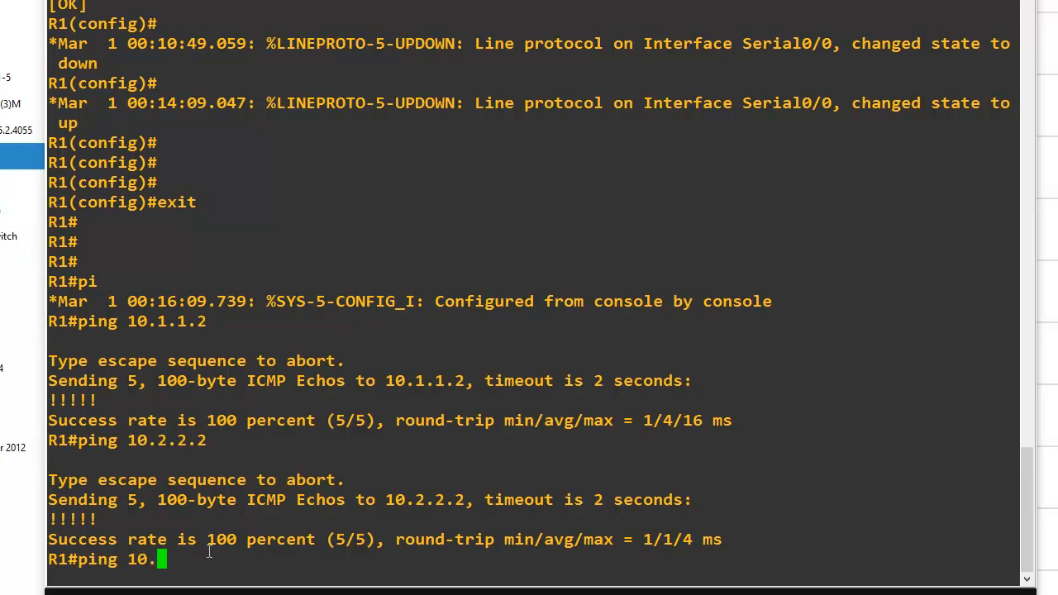
{"action": "type", "text": "2.2.1"}
{"action": "key", "text": "Return"}
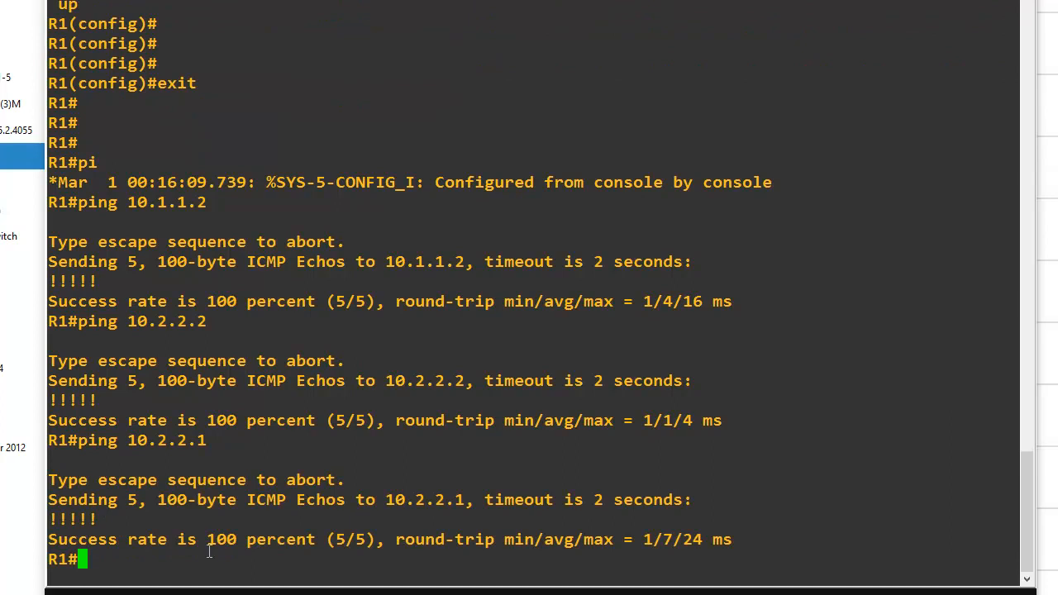
{"action": "type", "text": "ping "}
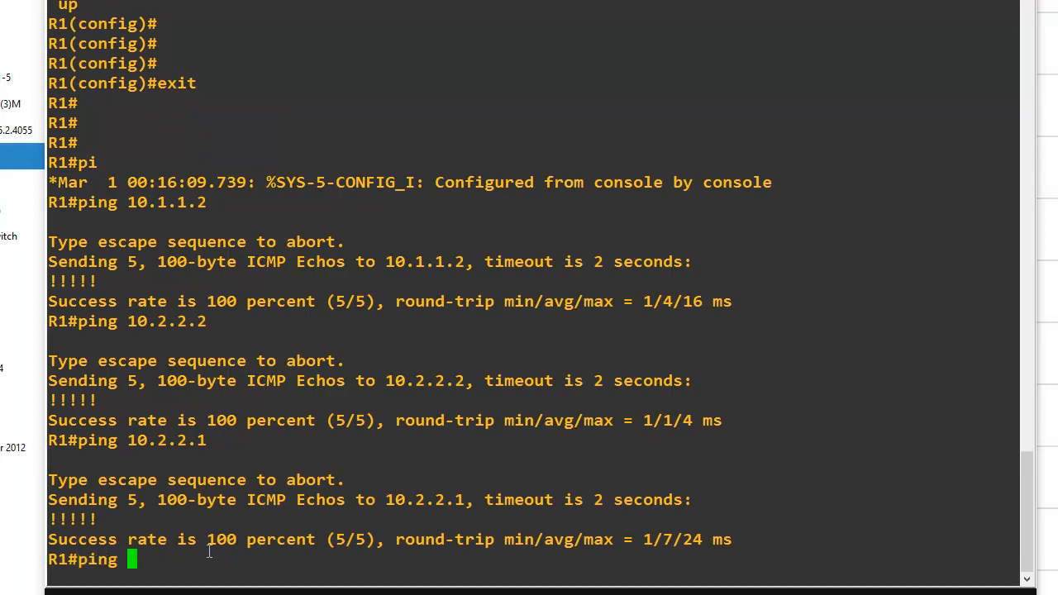
{"action": "type", "text": "172.16.3.1"}
{"action": "key", "text": "Return"}
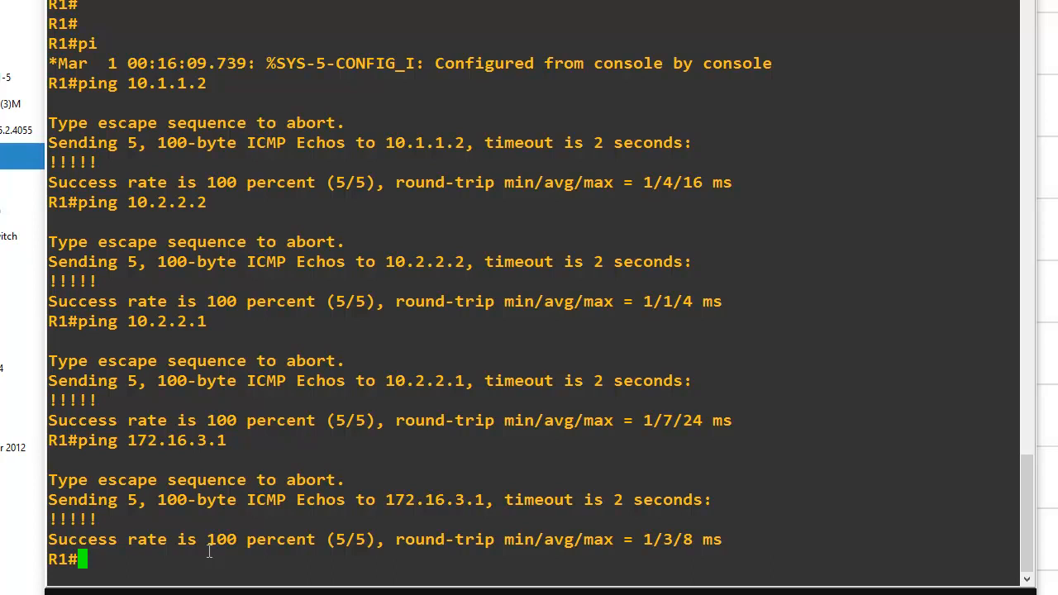
Ping PC-C at 172.16.3.3 from R1, and repeat the same ping once
{"action": "type", "text": "ping 172"}
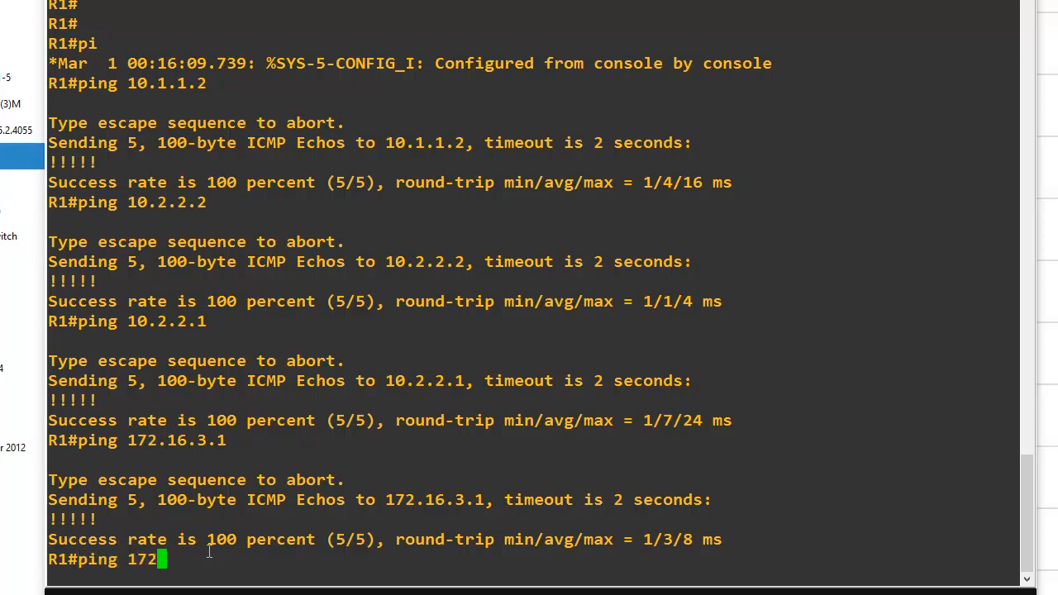
{"action": "type", "text": ".16.3.3"}
{"action": "key", "text": "Return"}
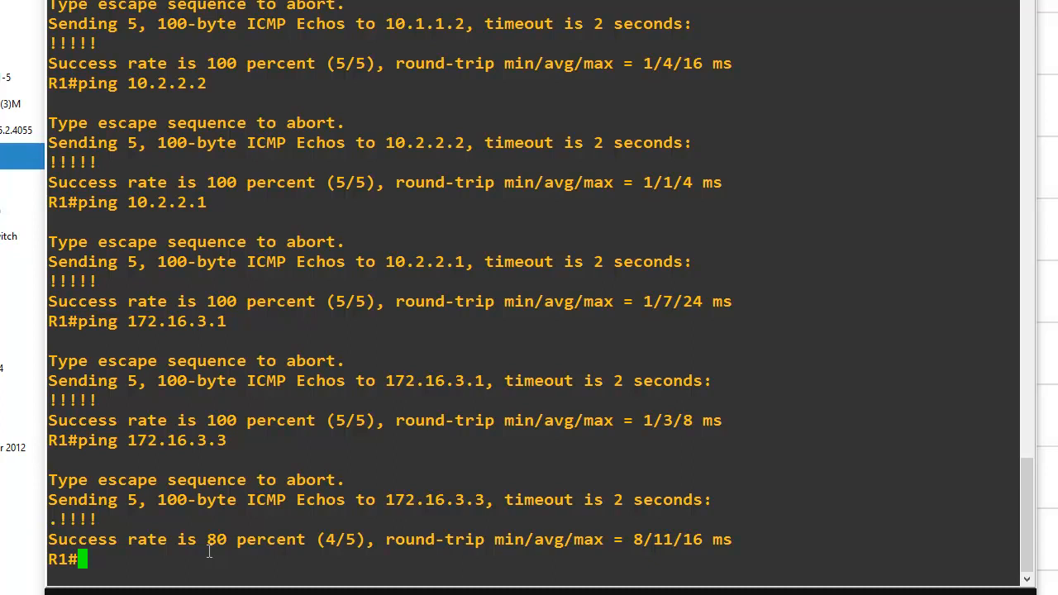
{"action": "key", "text": "Up"}
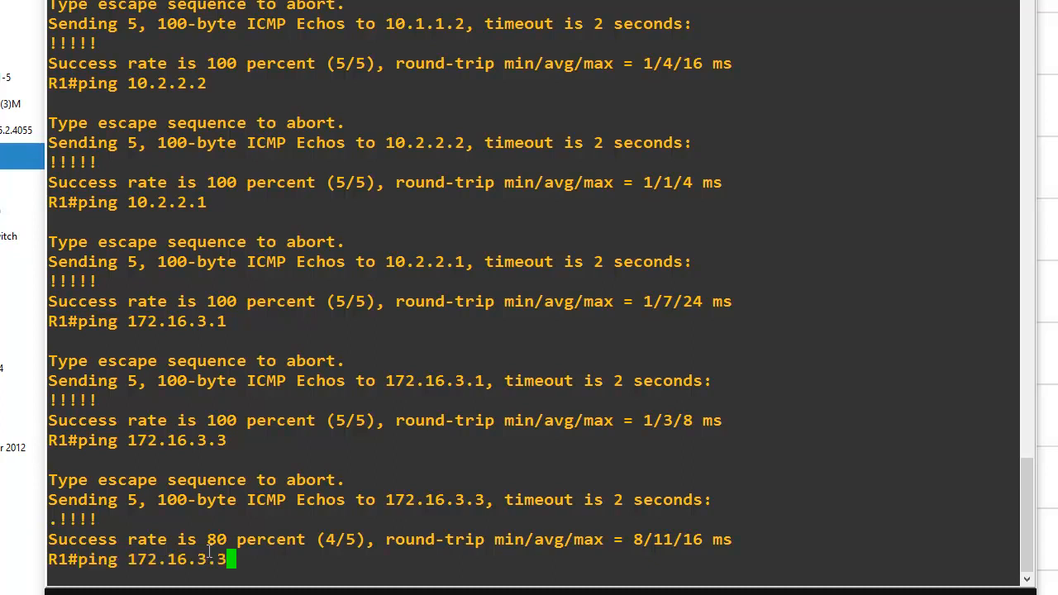
{"action": "key", "text": "Return"}
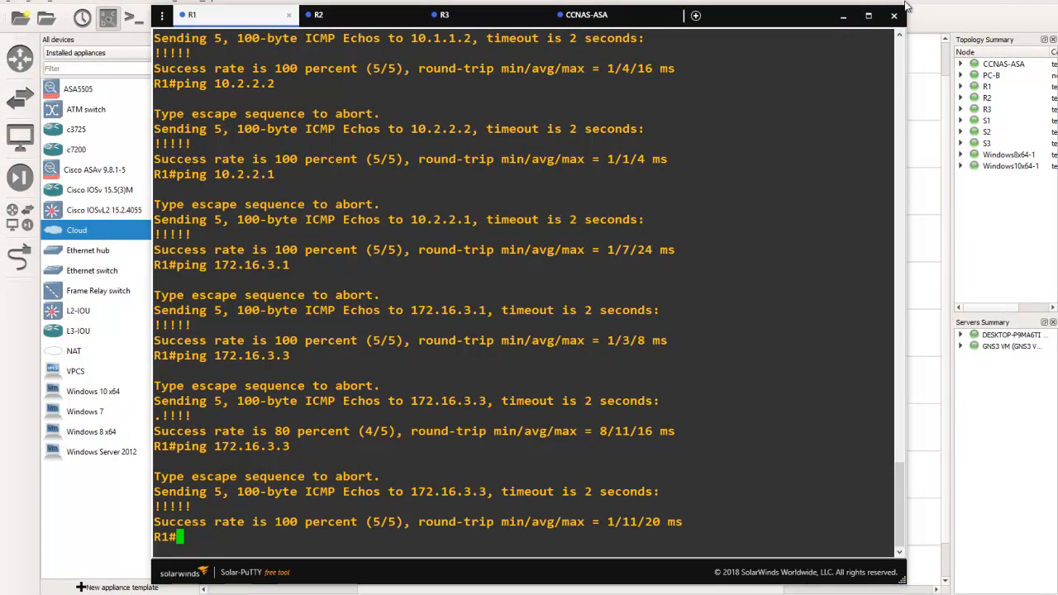
Minimize the console window, switch to the PowerPoint lab presentation and go to the Part 1 "Tasks To Accomplish" slide
{"action": "left_click", "coordinate": [845, 18]}
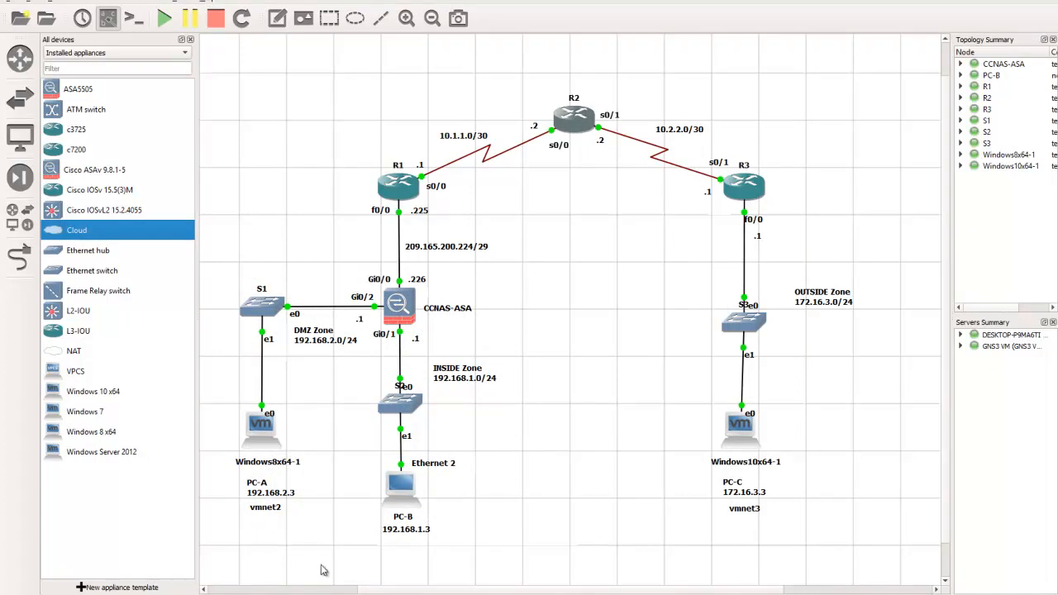
{"action": "key", "text": "alt+Tab"}
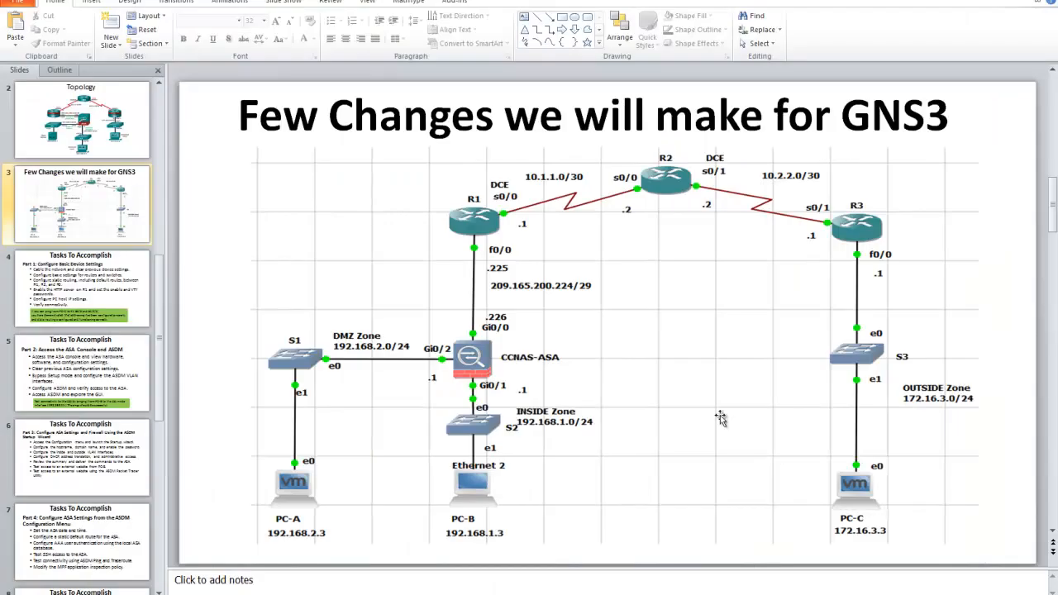
{"action": "left_click_drag", "start_coordinate": [810, 444], "coordinate": [809, 439]}
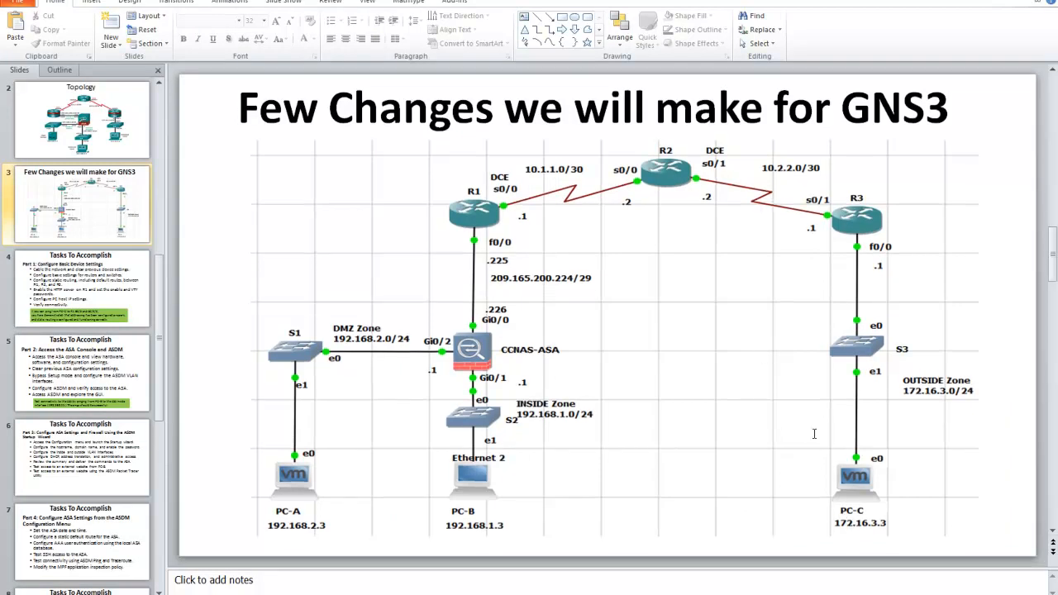
{"action": "scroll", "coordinate": [815, 436], "scroll_direction": "down", "scroll_amount": 1}
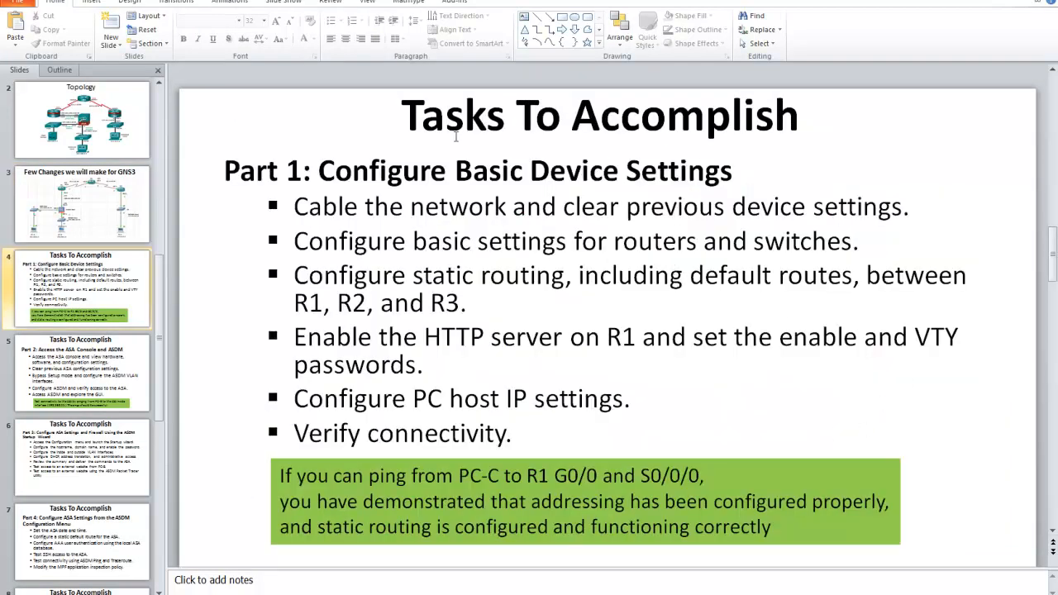
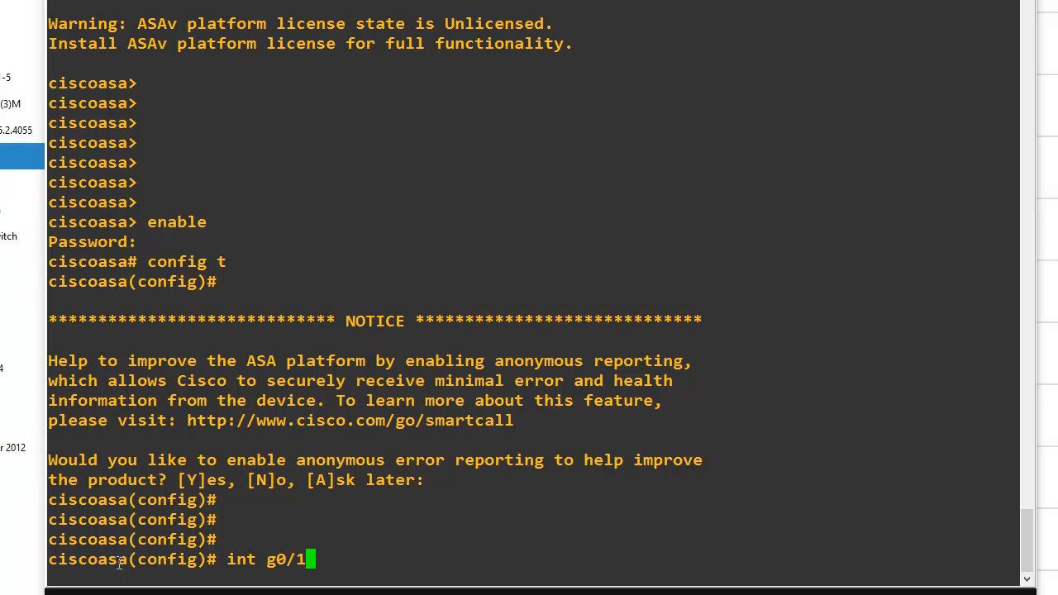
Assign IP address 192.168.1.1 with mask 255.255.255.0 to the ASA interface g0/1
{"action": "key", "text": "Return"}
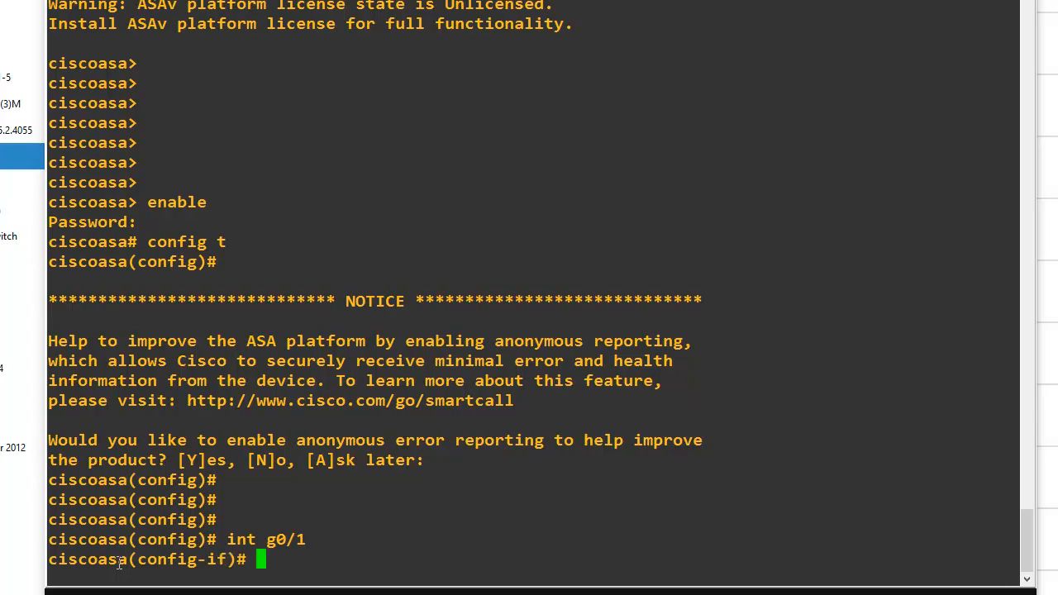
{"action": "type", "text": "ip address "}
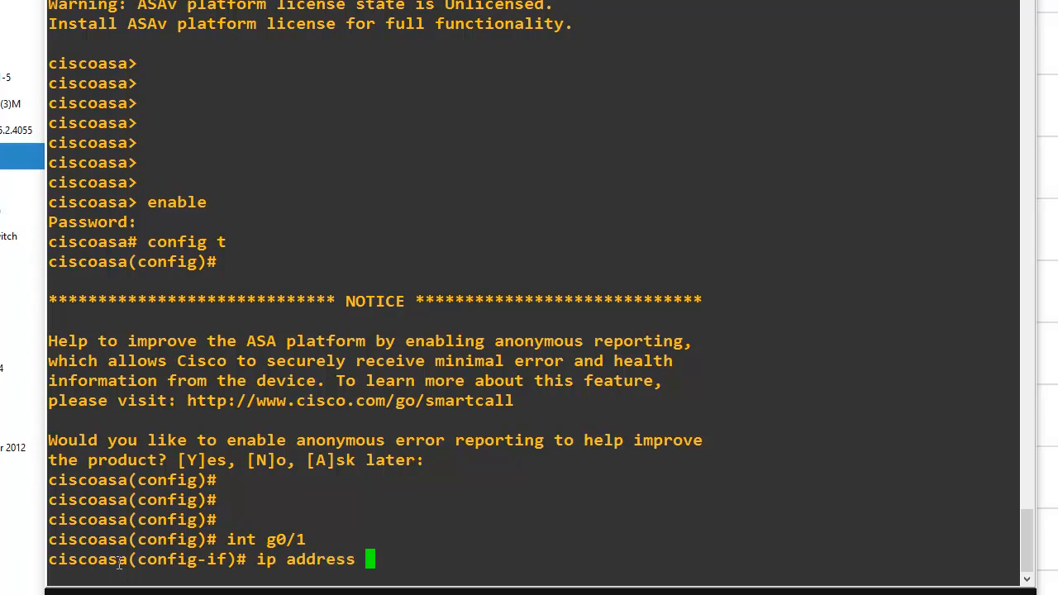
{"action": "type", "text": "192.16"}
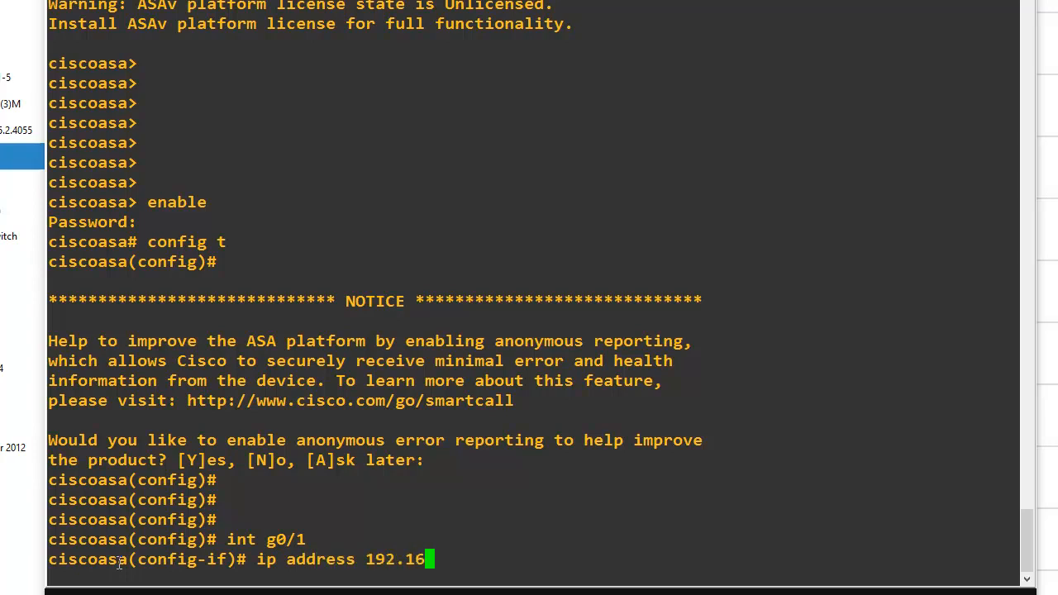
{"action": "type", "text": "8.1.1 2"}
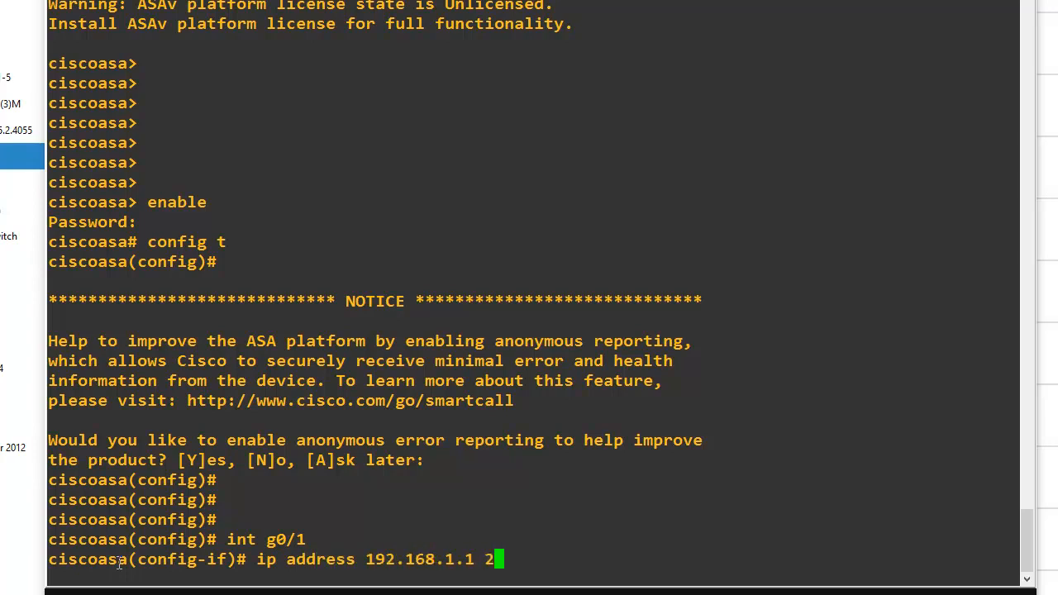
{"action": "type", "text": "55.255.25"}
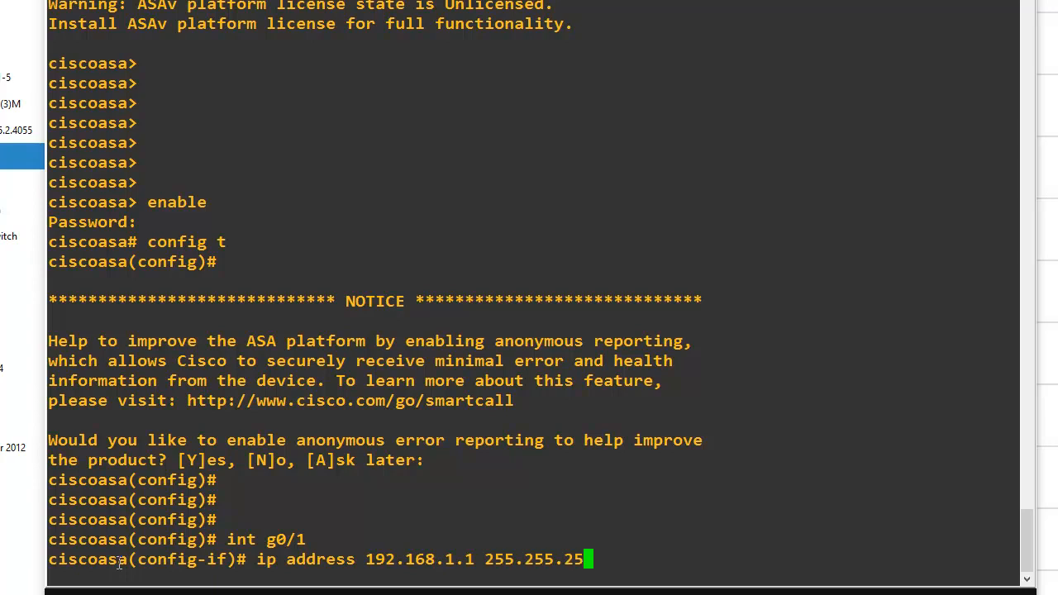
{"action": "type", "text": "5.0"}
{"action": "key", "text": "Return"}
Name the ASA interface g0/1 "inside" and bring it up with no shut
{"action": "type", "text": "name"}
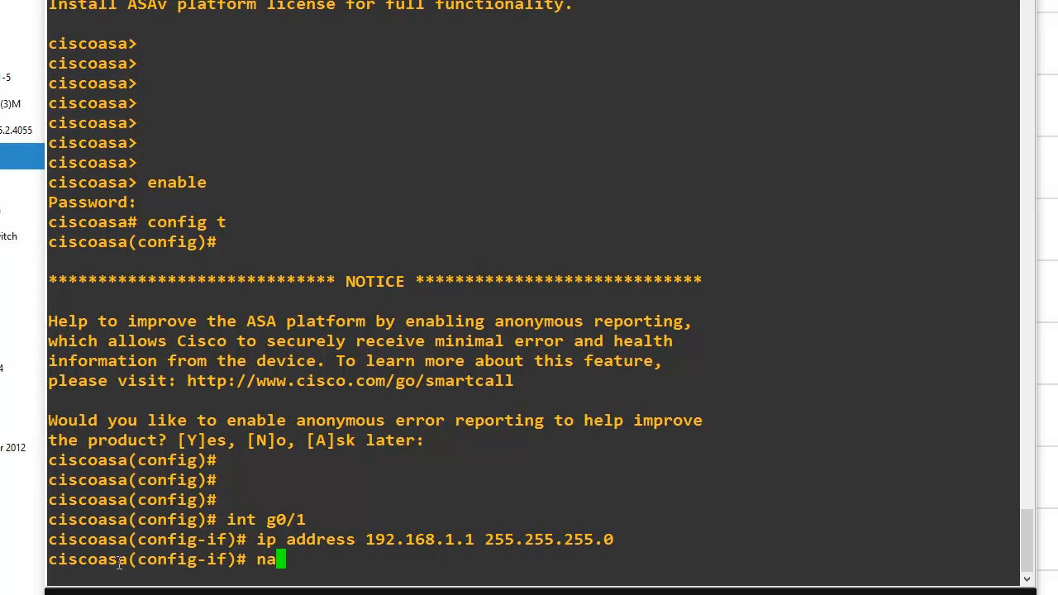
{"action": "type", "text": "if"}
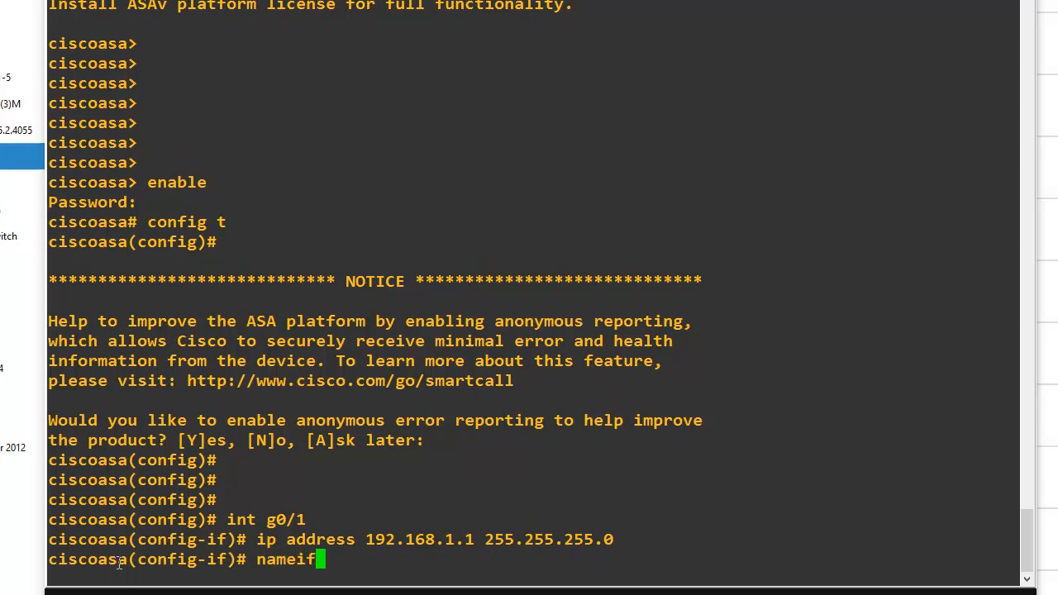
{"action": "type", "text": " inaide"}
{"action": "key", "text": "BackSpace"}
{"action": "key", "text": "BackSpace"}
{"action": "key", "text": "BackSpace"}
{"action": "key", "text": "BackSpace"}
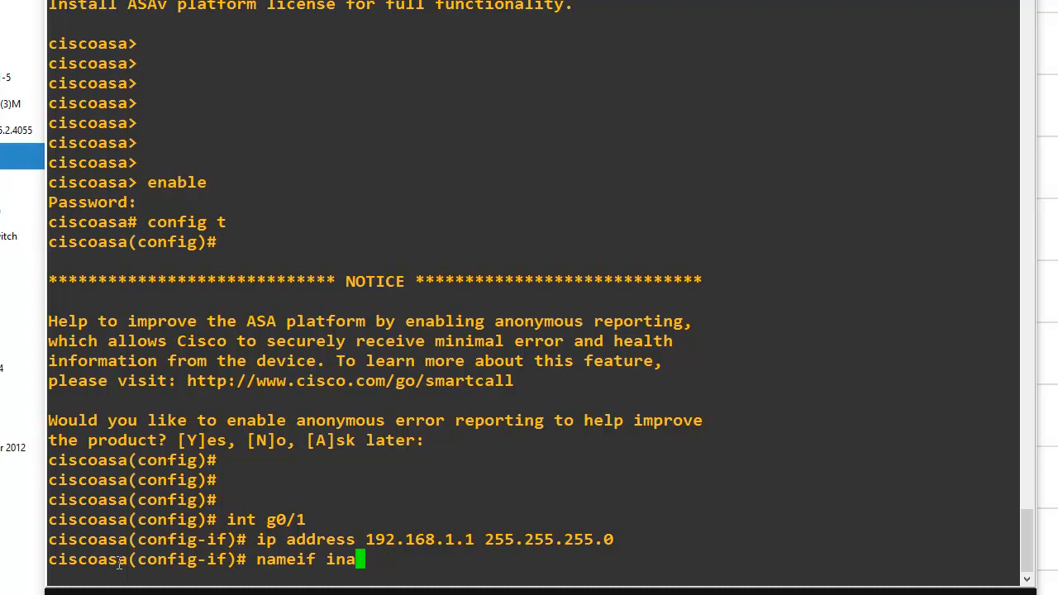
{"action": "type", "text": "side"}
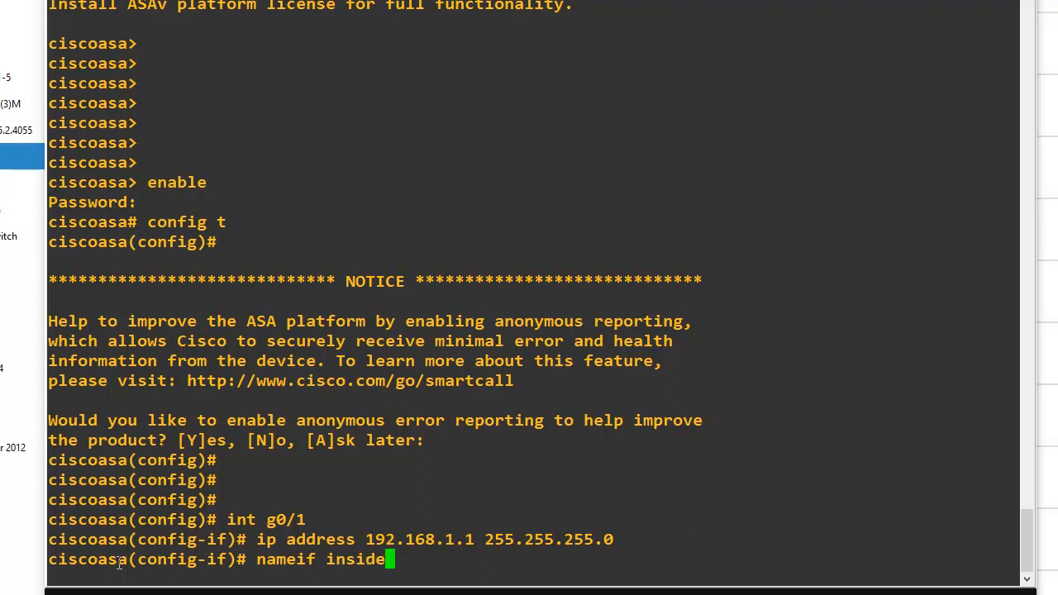
{"action": "key", "text": "Return"}
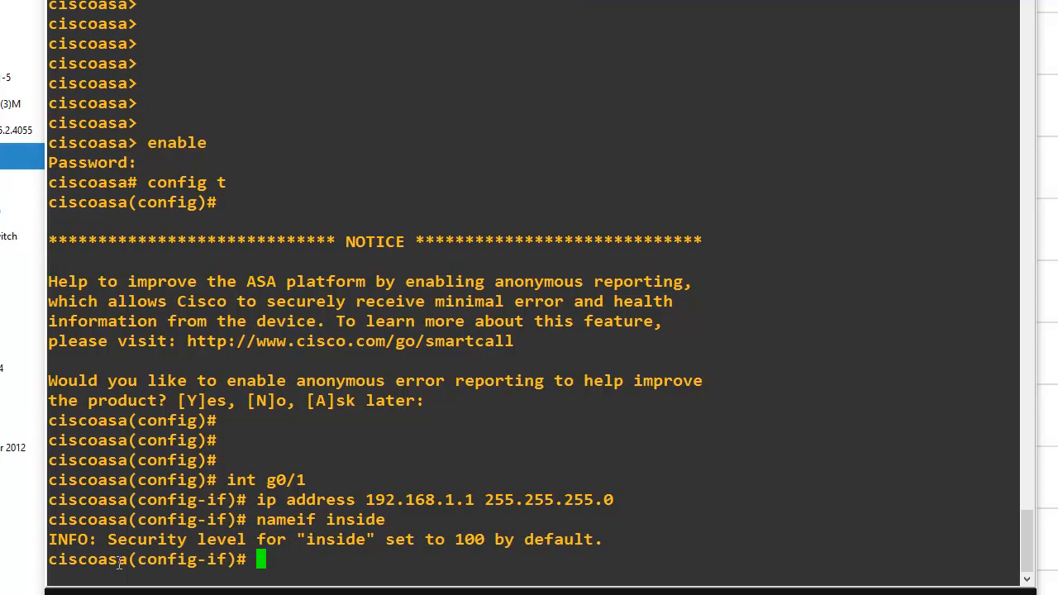
{"action": "type", "text": "no shut"}
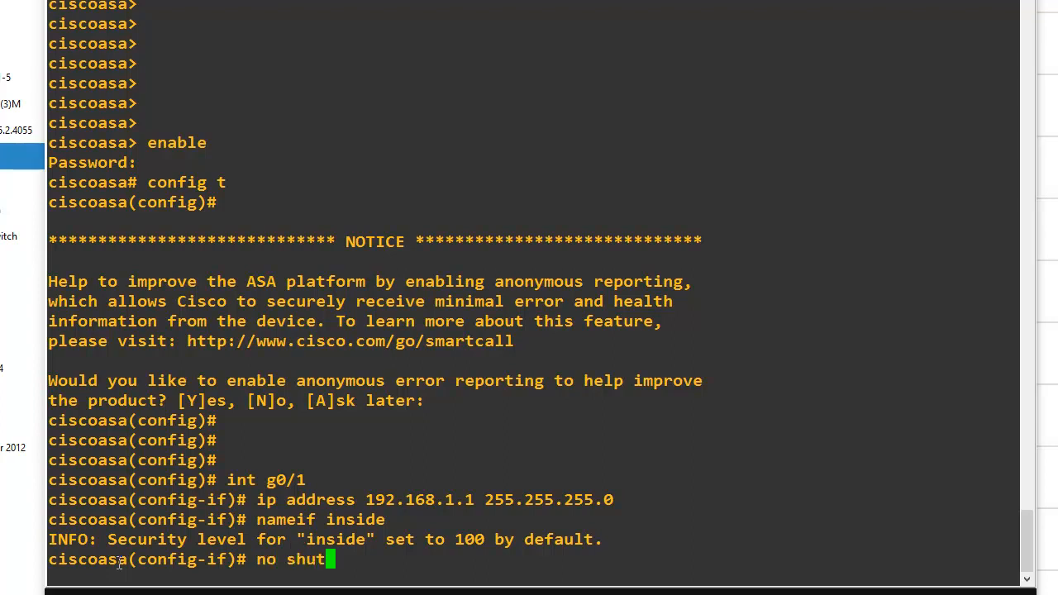
{"action": "key", "text": "Return"}
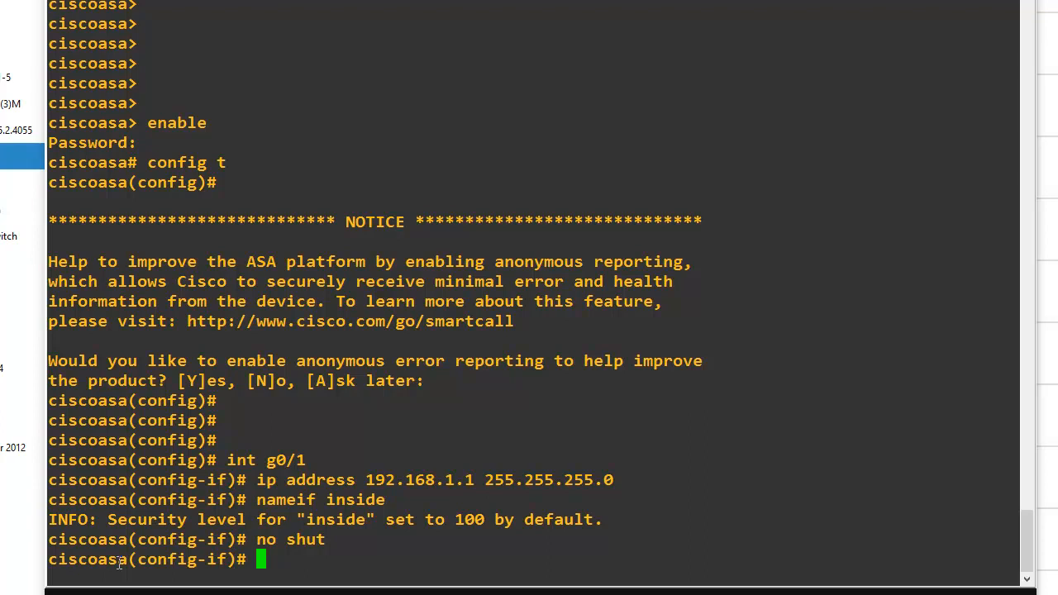
Enter ASA interface g0/2 and assign it IP address 192.168.2.1 with mask 255.255.255.0
{"action": "type", "text": "int g0"}
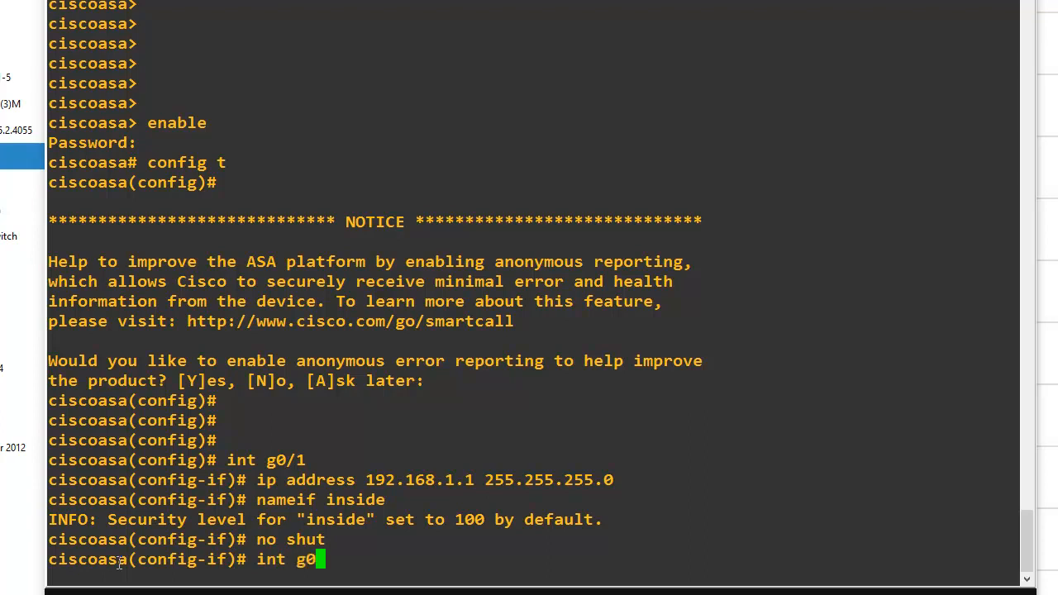
{"action": "type", "text": "/2"}
{"action": "key", "text": "Return"}
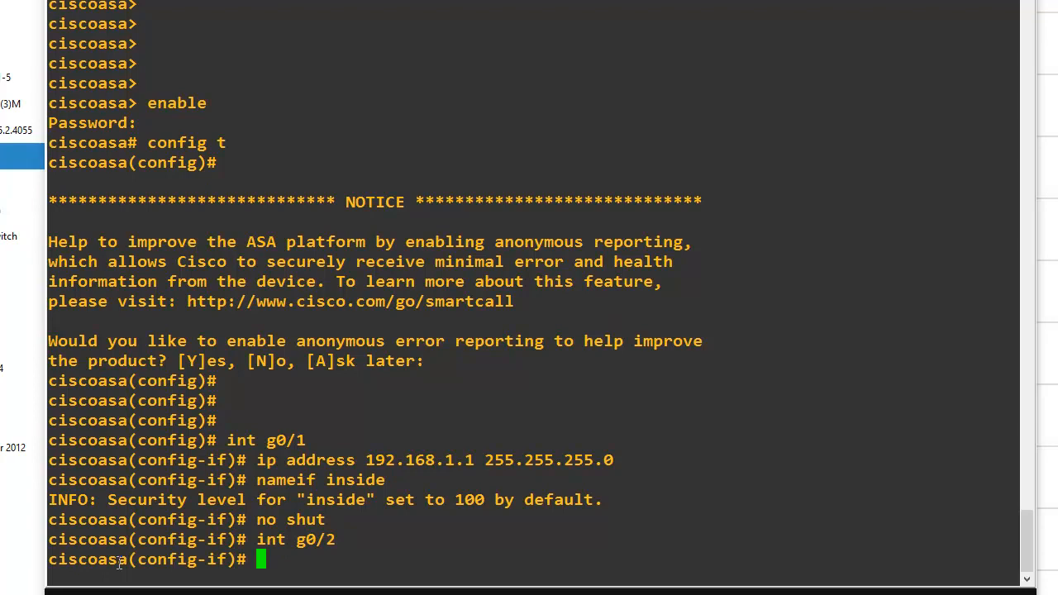
{"action": "type", "text": "ip ad"}
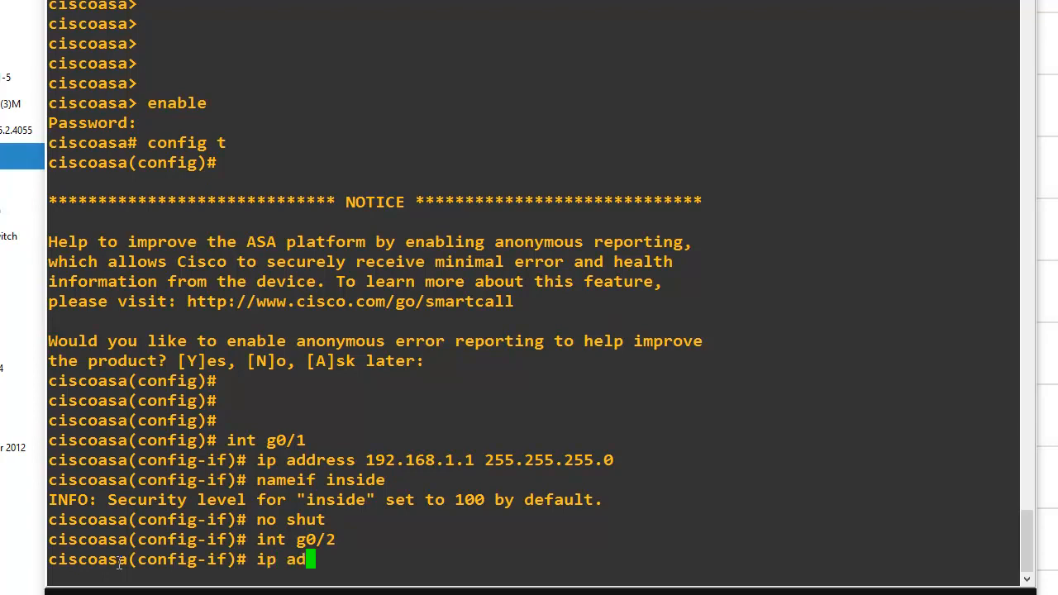
{"action": "type", "text": "dress 192.168.2.1 255."}
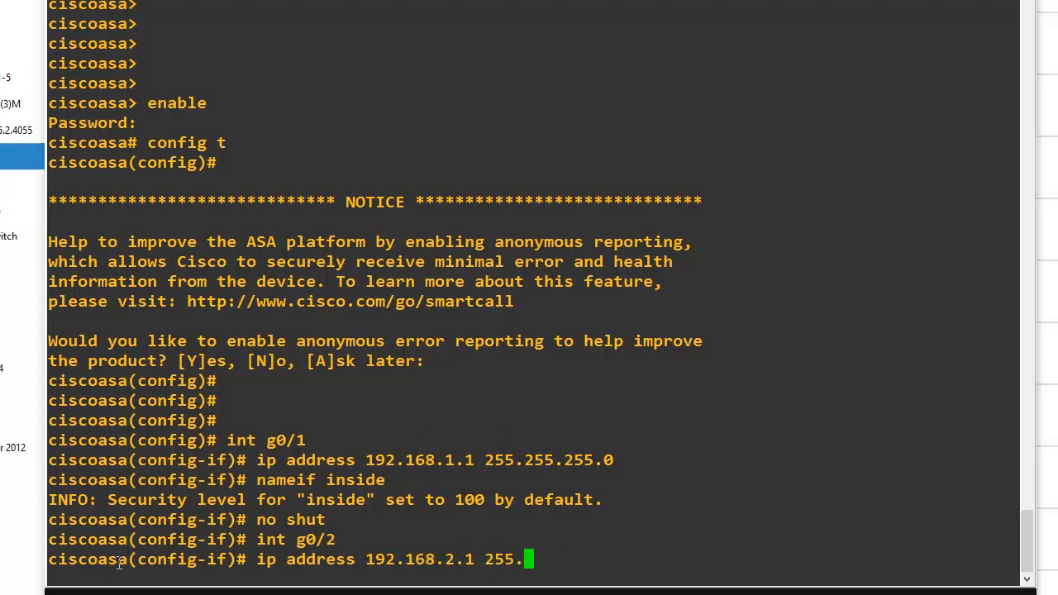
{"action": "type", "text": "255"}
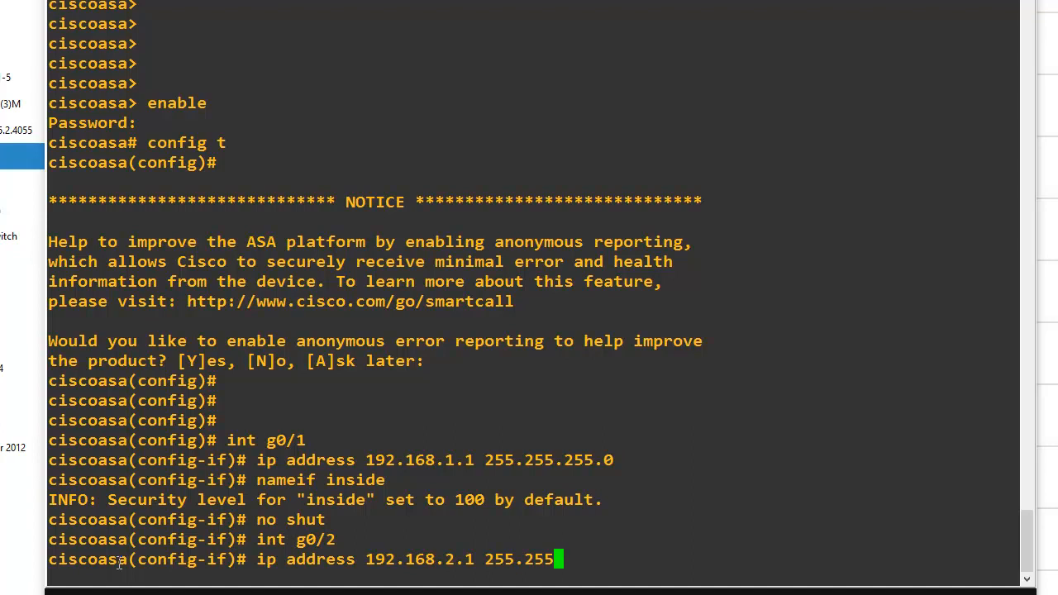
{"action": "type", "text": ".255.0"}
{"action": "key", "text": "Return"}
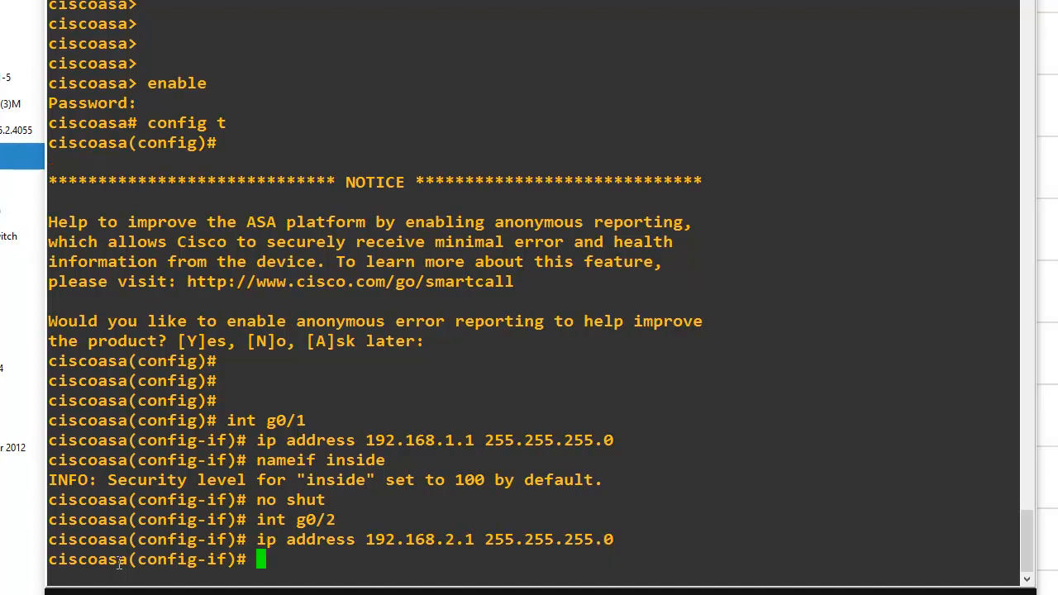
Name the ASA interface g0/2 "dmz" and set its security level to 70
{"action": "type", "text": "nameif"}
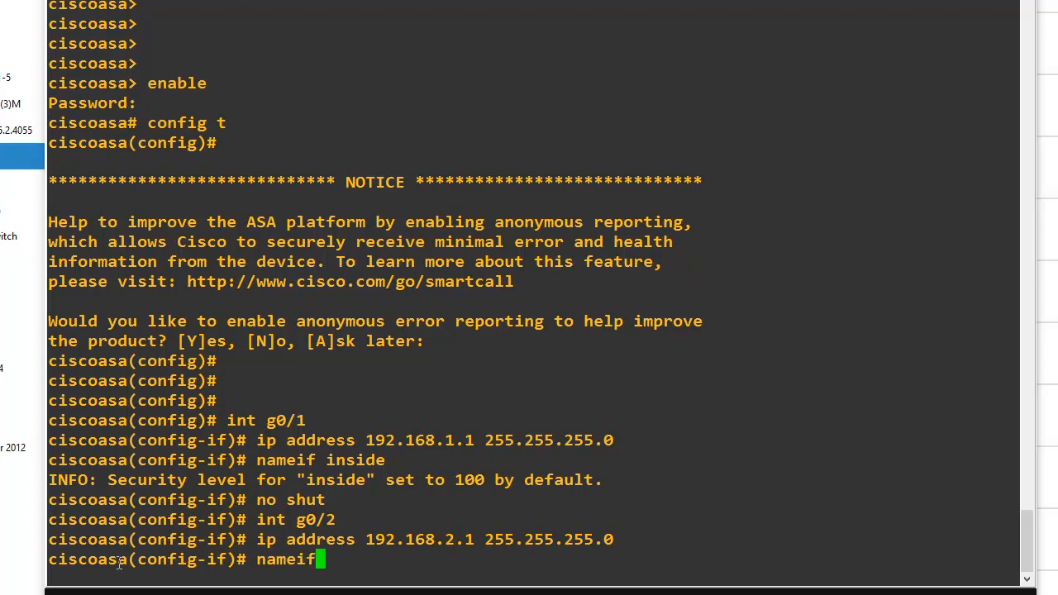
{"action": "type", "text": " dmz"}
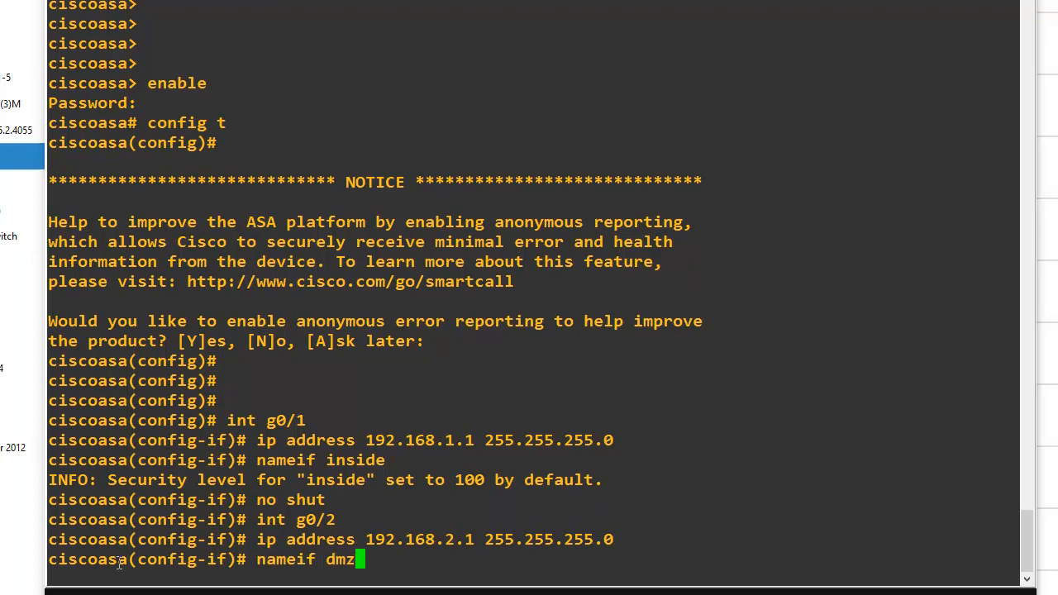
{"action": "key", "text": "Return"}
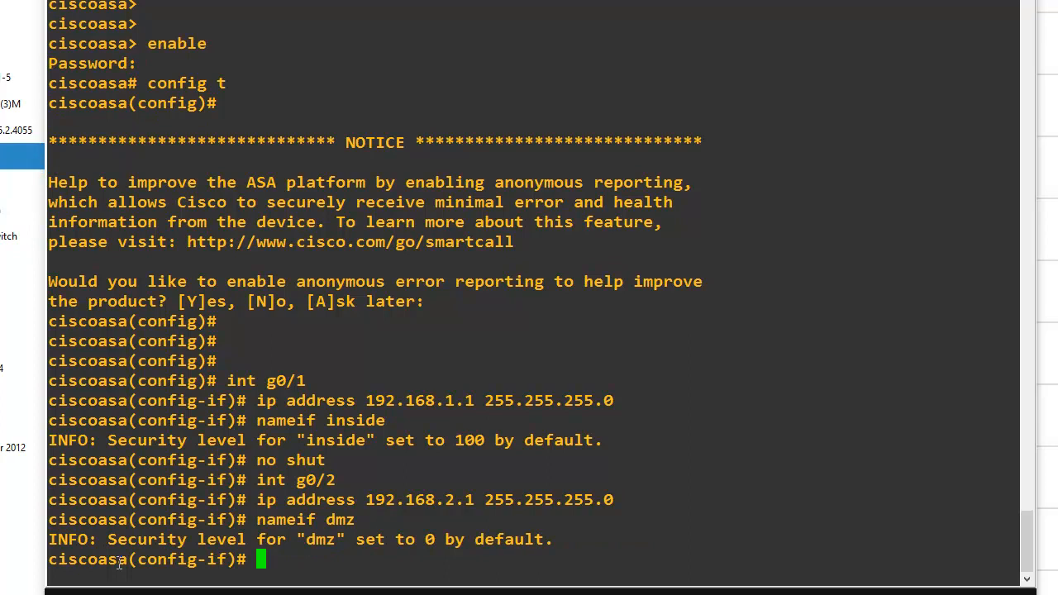
{"action": "type", "text": "securit"}
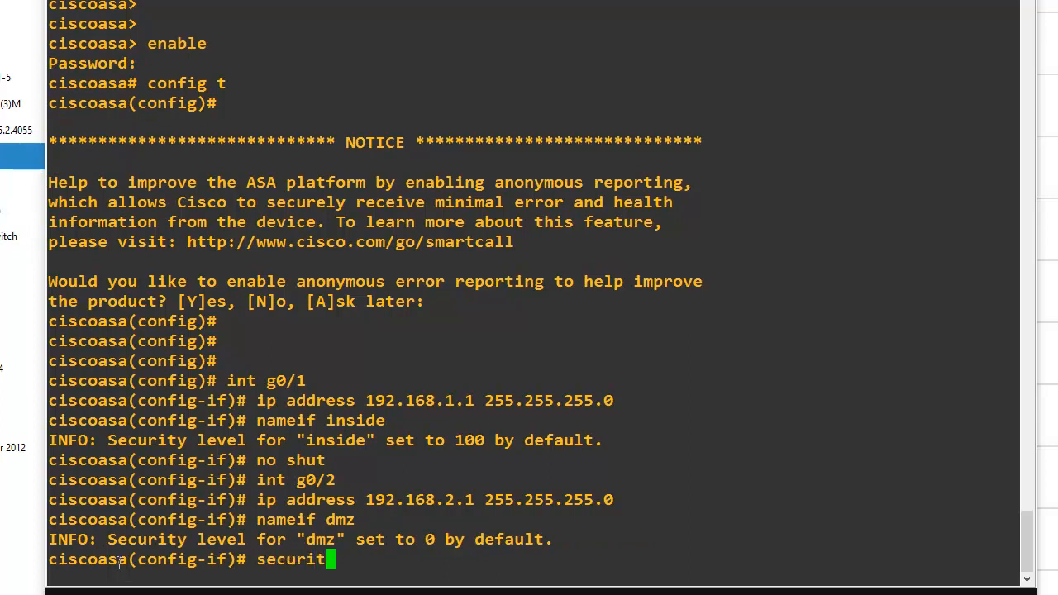
{"action": "type", "text": "y-level 70"}
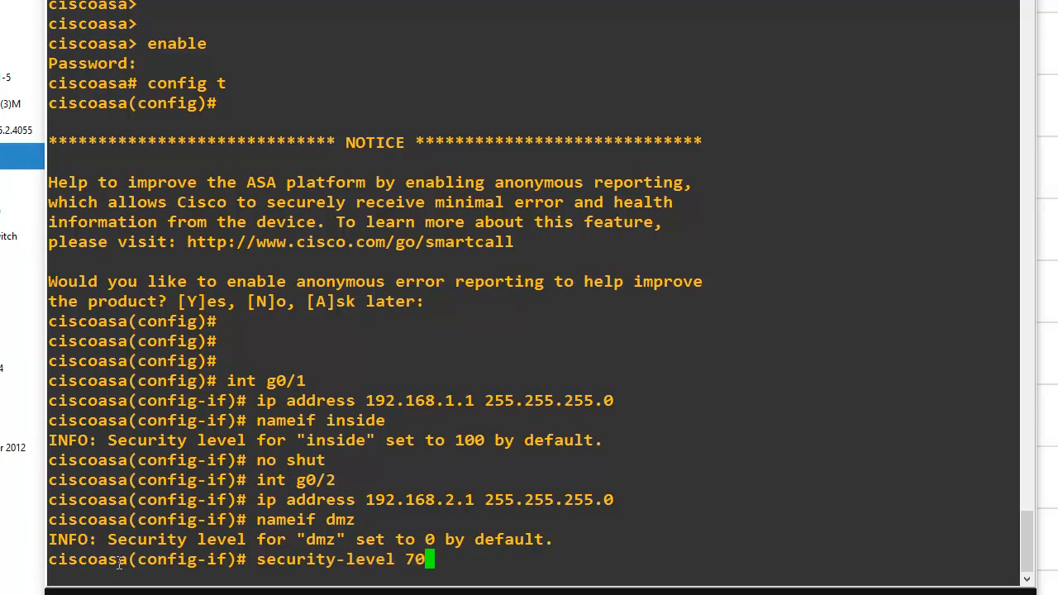
{"action": "key", "text": "Return"}
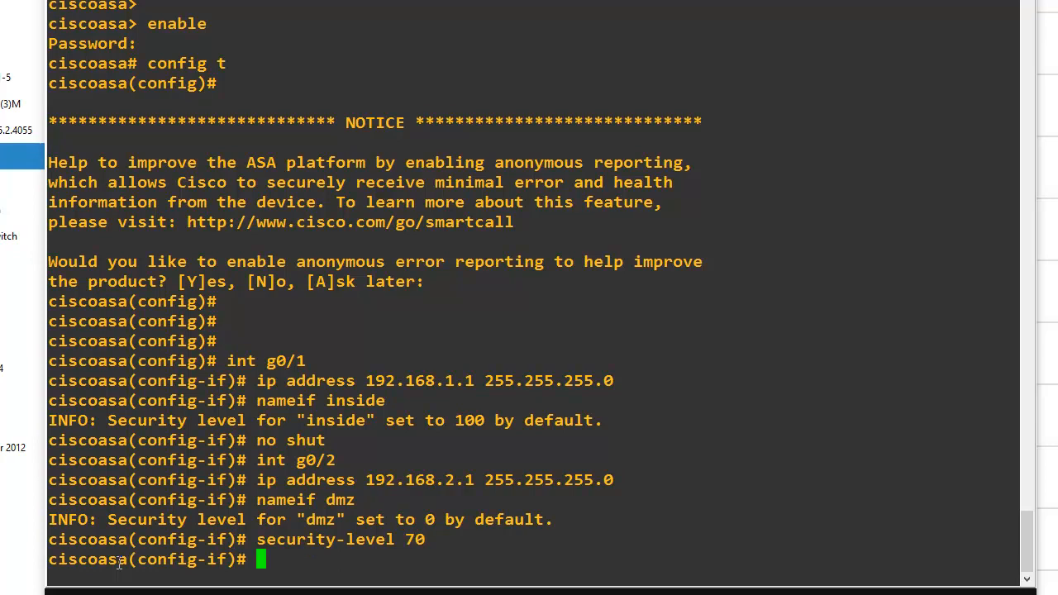
Bring up the dmz interface g0/2 with no shut
{"action": "type", "text": "no shut"}
{"action": "key", "text": "Return"}
{"action": "key", "text": "Return"}
{"action": "key", "text": "Return"}
{"action": "key", "text": "Return"}
{"action": "key", "text": "Return"}
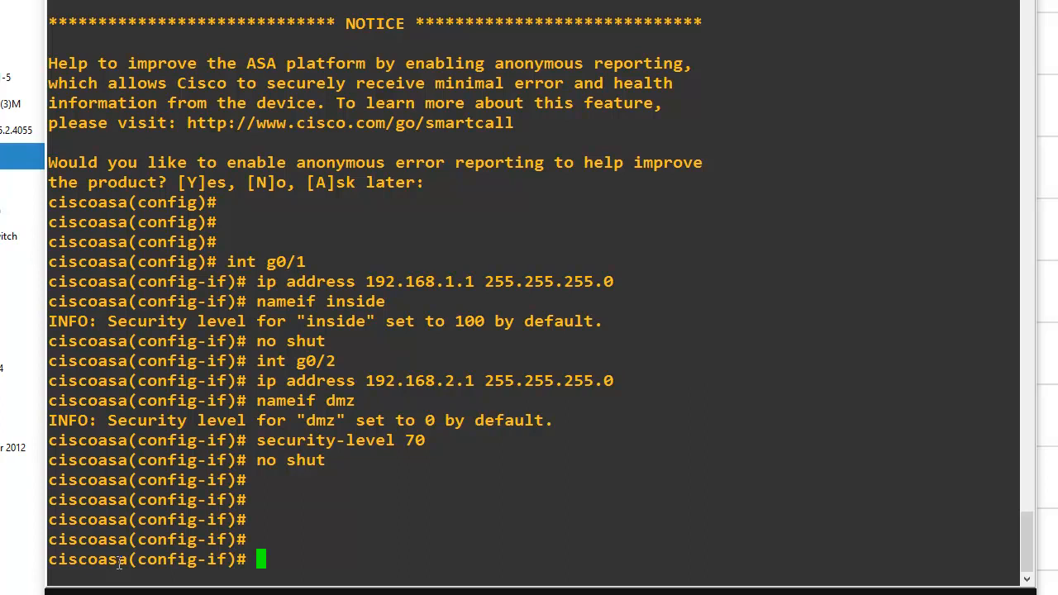
Enter ASA interface g0/0 and assign it IP address 209.165.200.226 with mask 255.255.255.248
{"action": "type", "text": "int g0/0"}
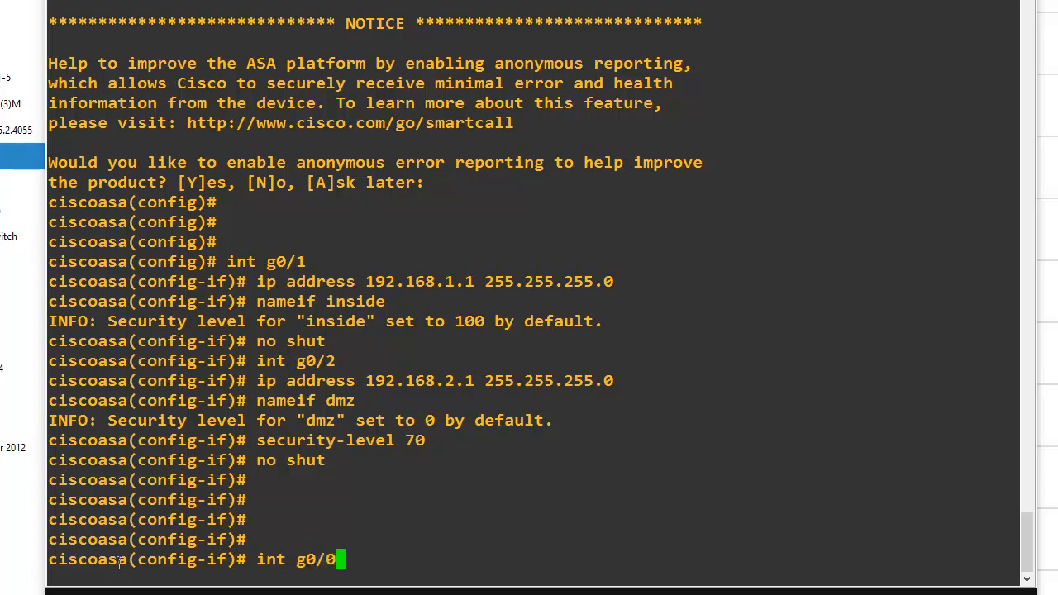
{"action": "key", "text": "Return"}
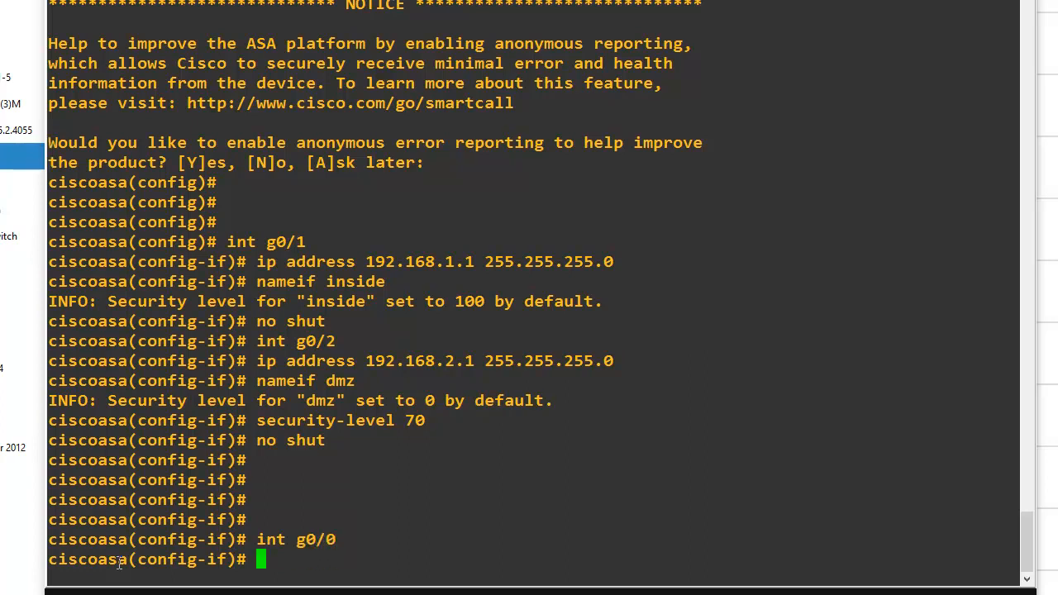
{"action": "type", "text": "ip address 209.165"}
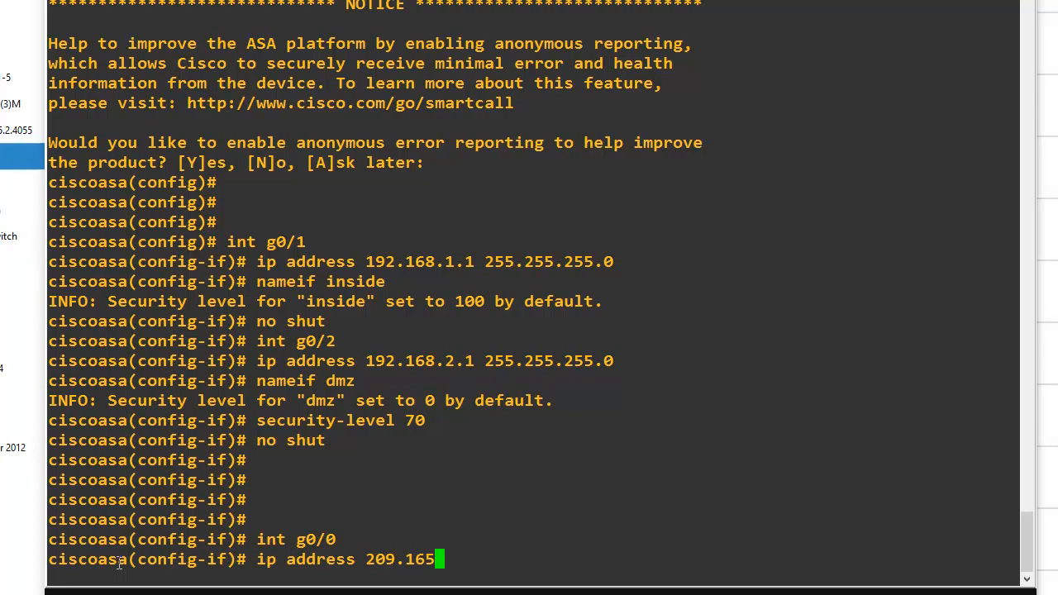
{"action": "type", "text": ".200.22"}
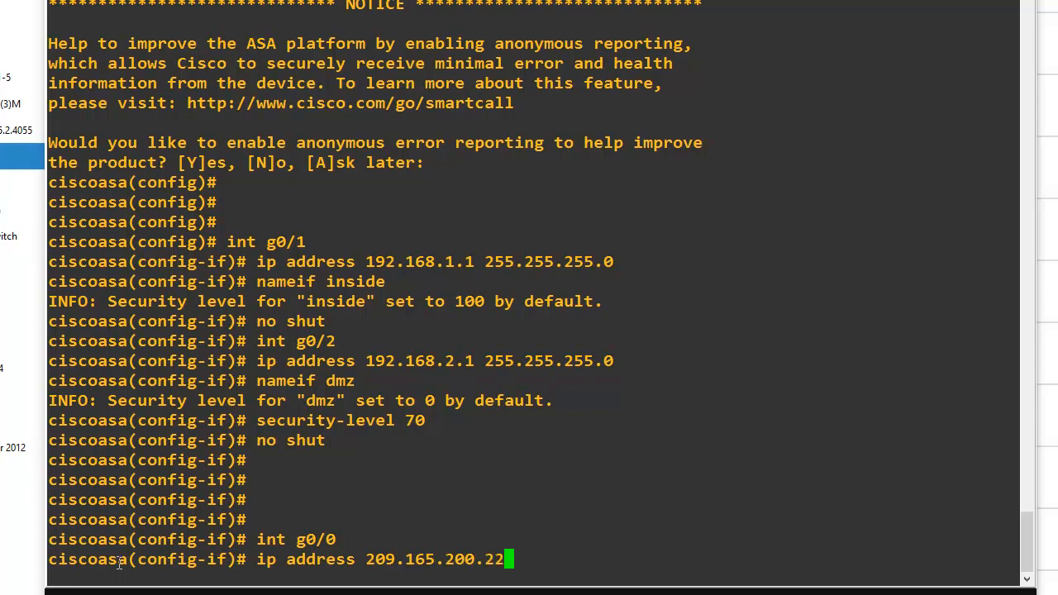
{"action": "type", "text": "6 255.255.26"}
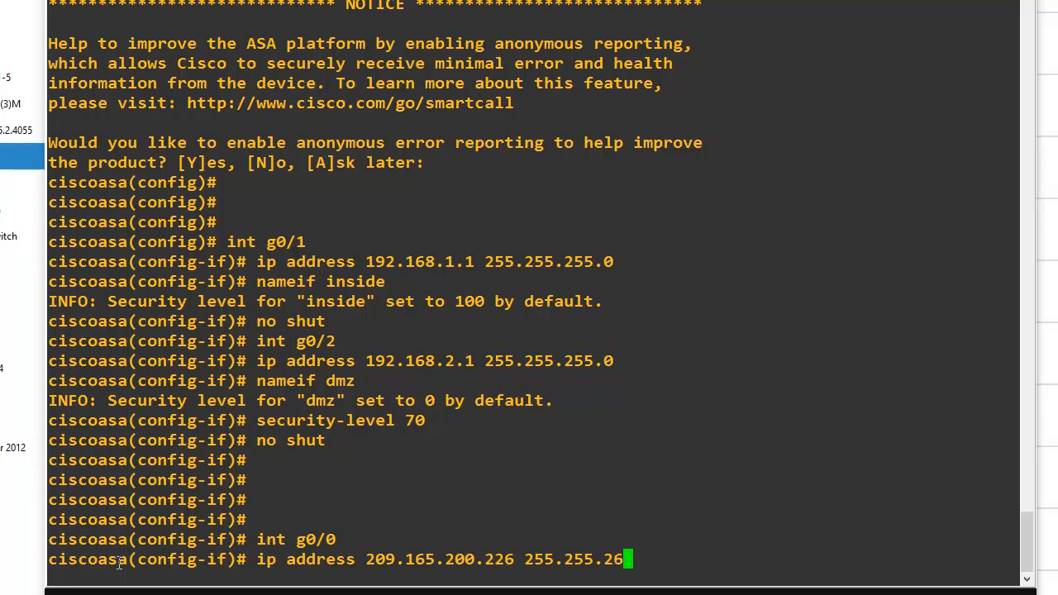
{"action": "key", "text": "BackSpace"}
{"action": "type", "text": "55.248"}
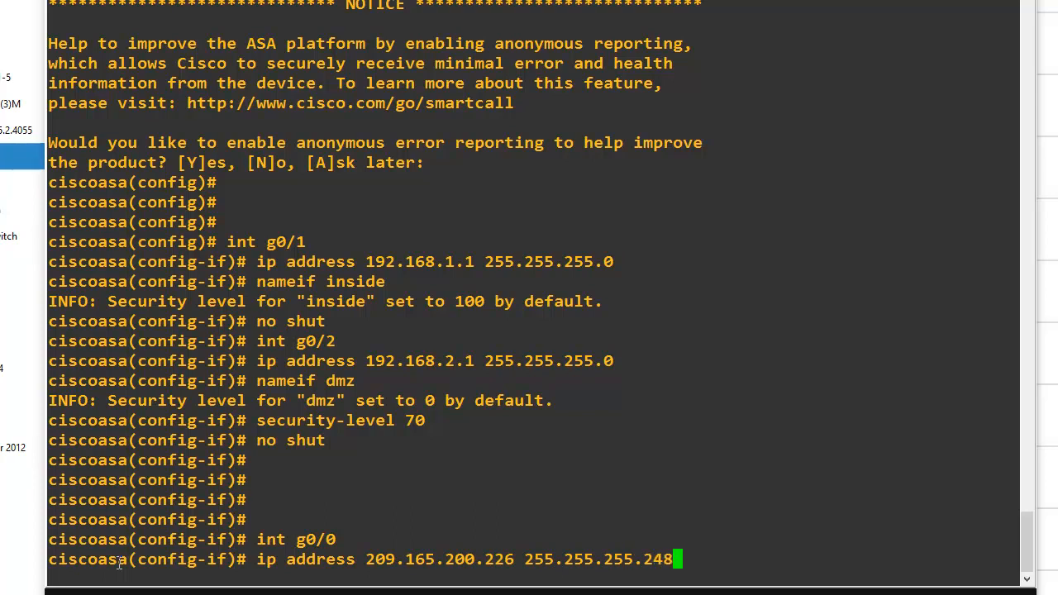
{"action": "key", "text": "Return"}
Name the ASA interface g0/0 "outside", bring it up with no shut and return to global configuration mode
{"action": "type", "text": "nameif outside"}
{"action": "key", "text": "Return"}
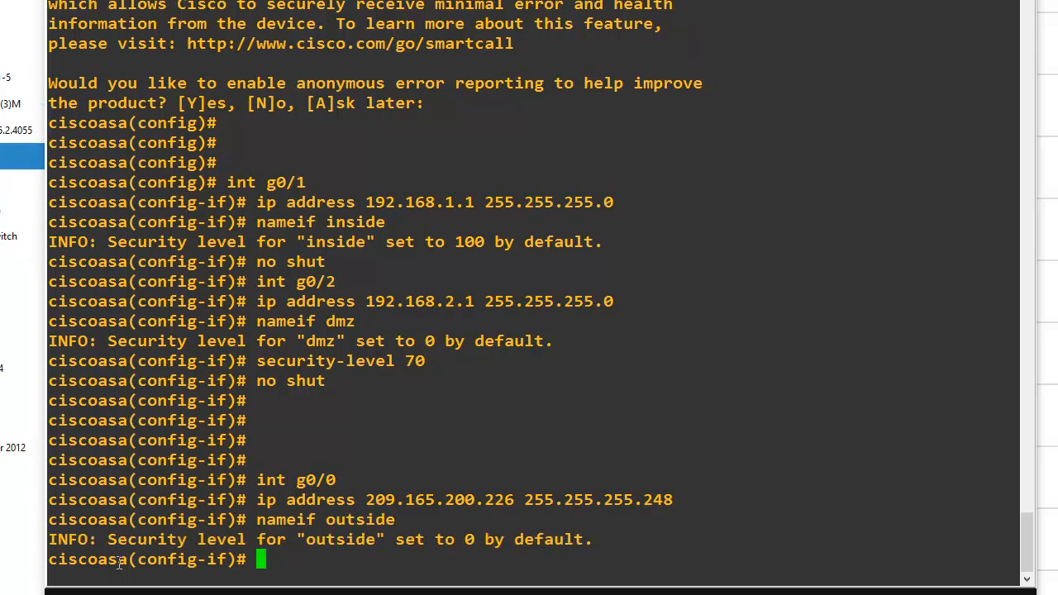
{"action": "type", "text": "no shut"}
{"action": "key", "text": "Return"}
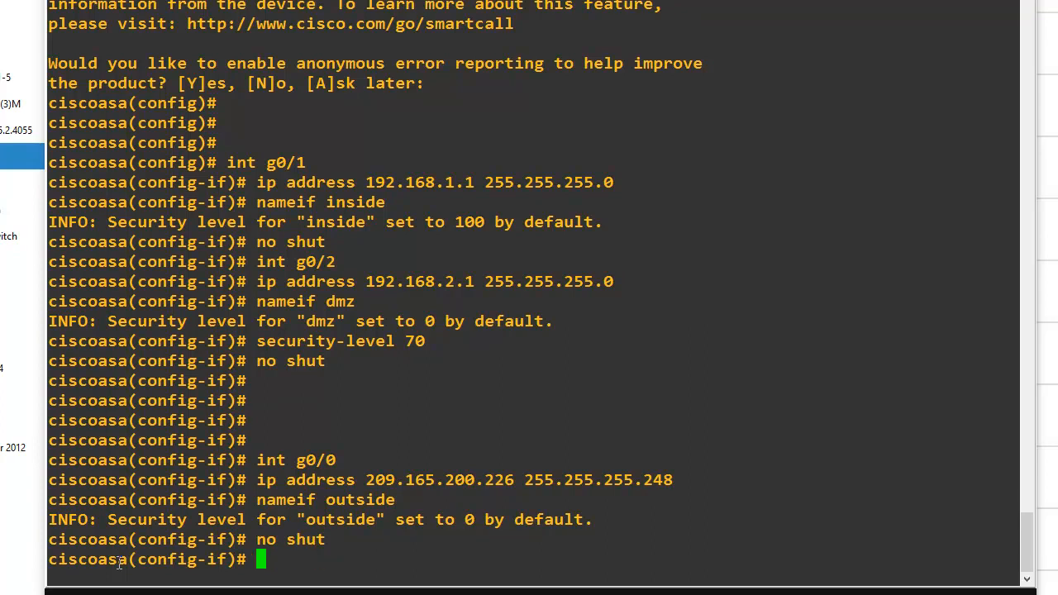
{"action": "type", "text": "exit"}
{"action": "key", "text": "Return"}
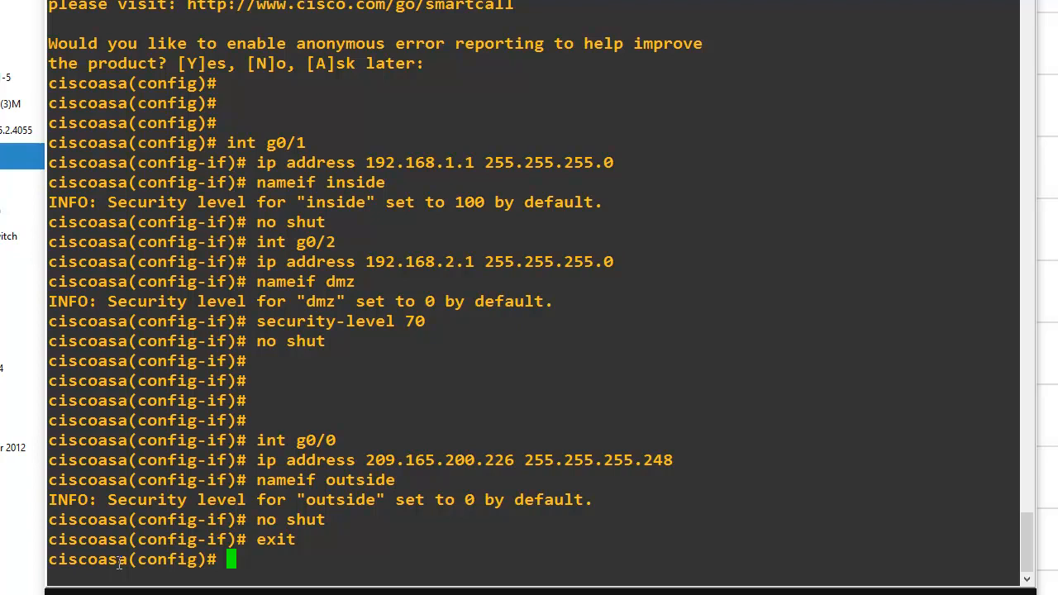
Enable the ASA's HTTP server from global configuration mode with http server enable
{"action": "type", "text": "http server enable"}
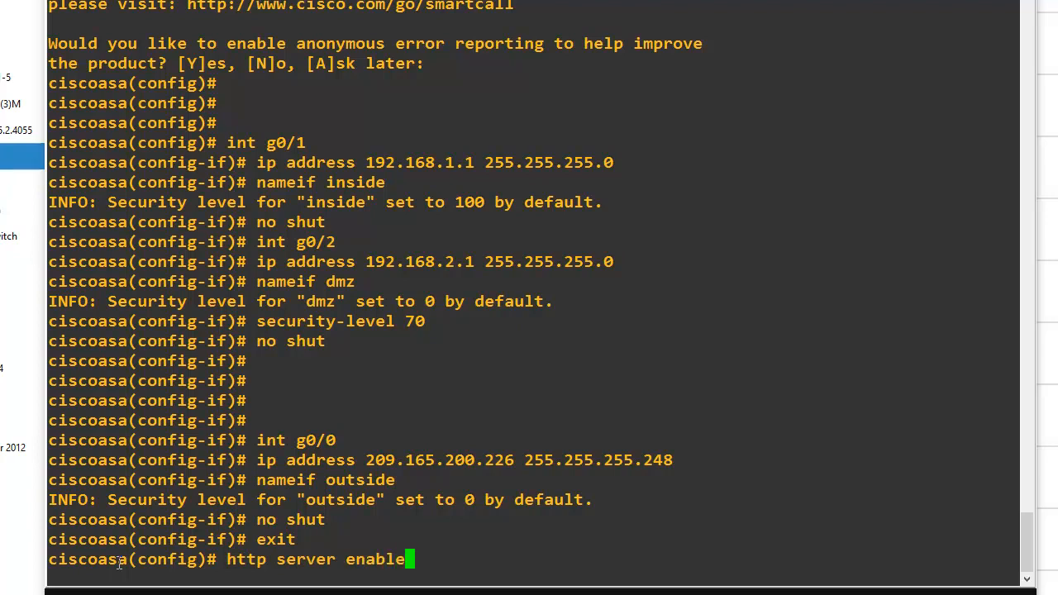
{"action": "key", "text": "Return"}
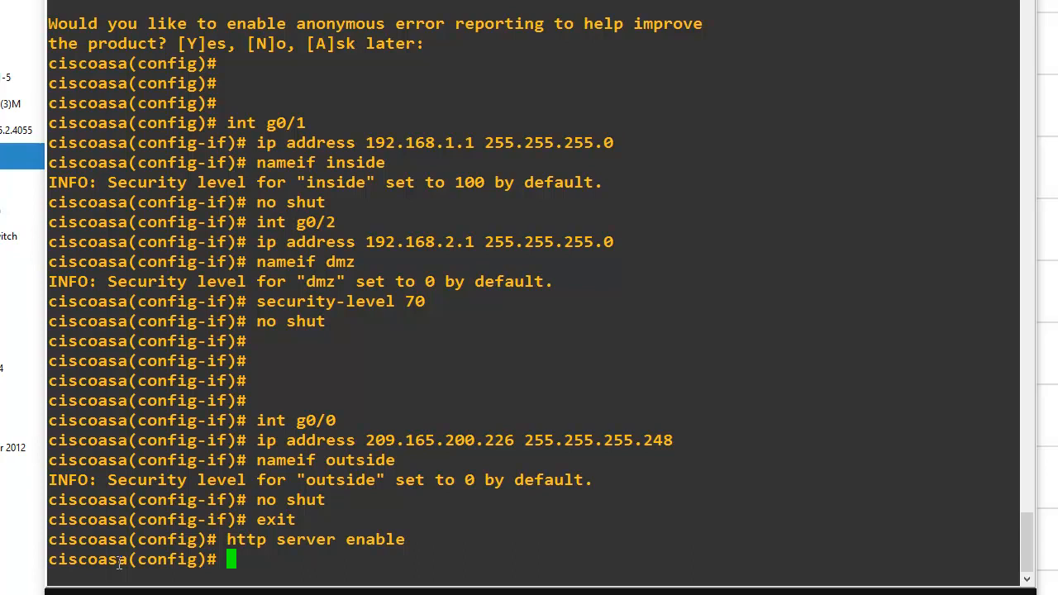
Permit HTTP access from network 192.168.1.0 with mask 255.255.255.0 on the inside interface and save the configuration with wr
{"action": "type", "text": "http 192"}
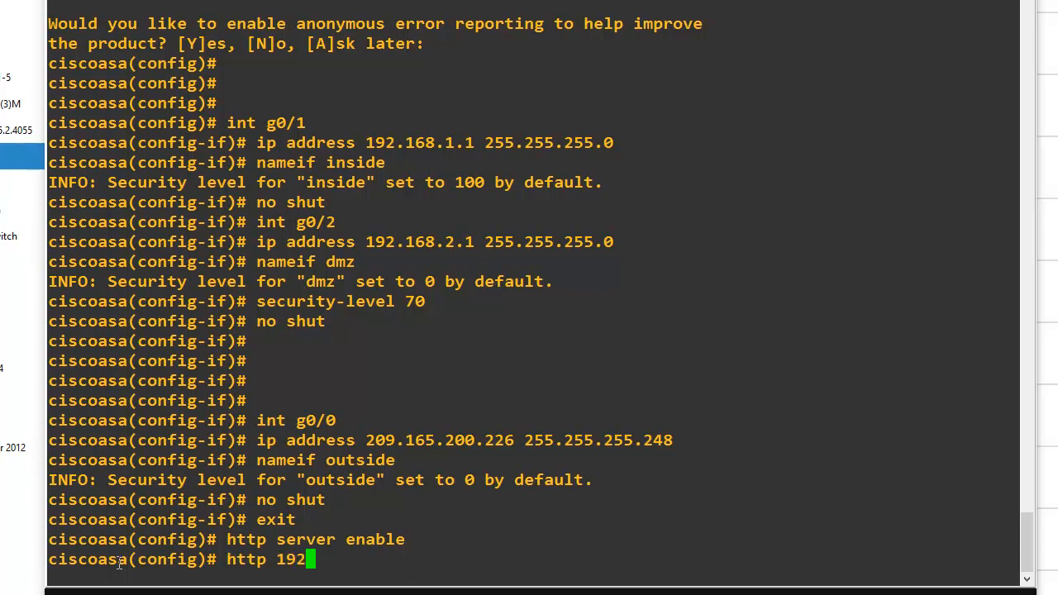
{"action": "type", "text": ".168.1."}
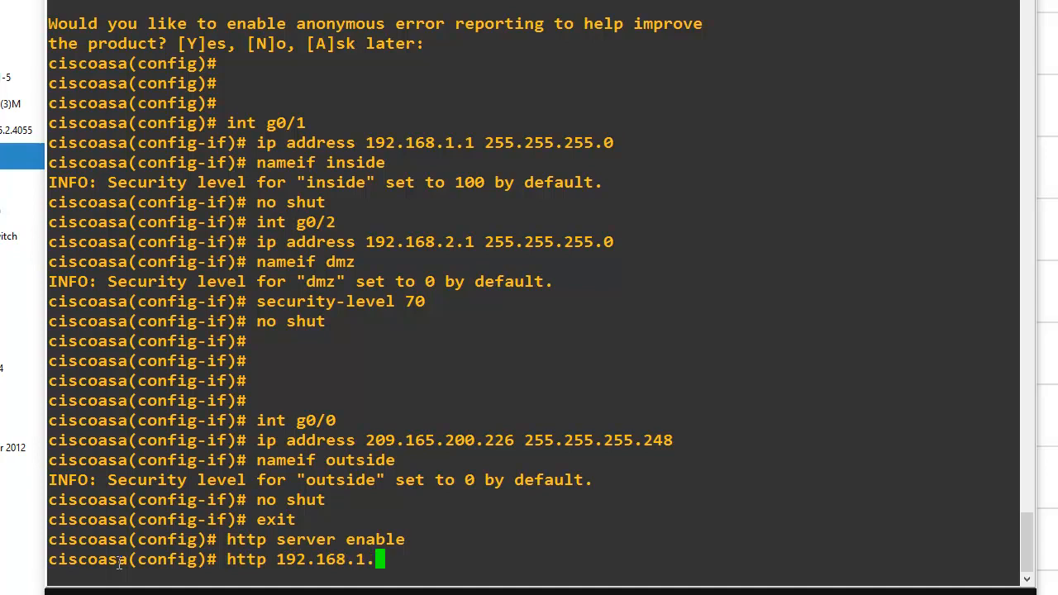
{"action": "type", "text": "0 255.2"}
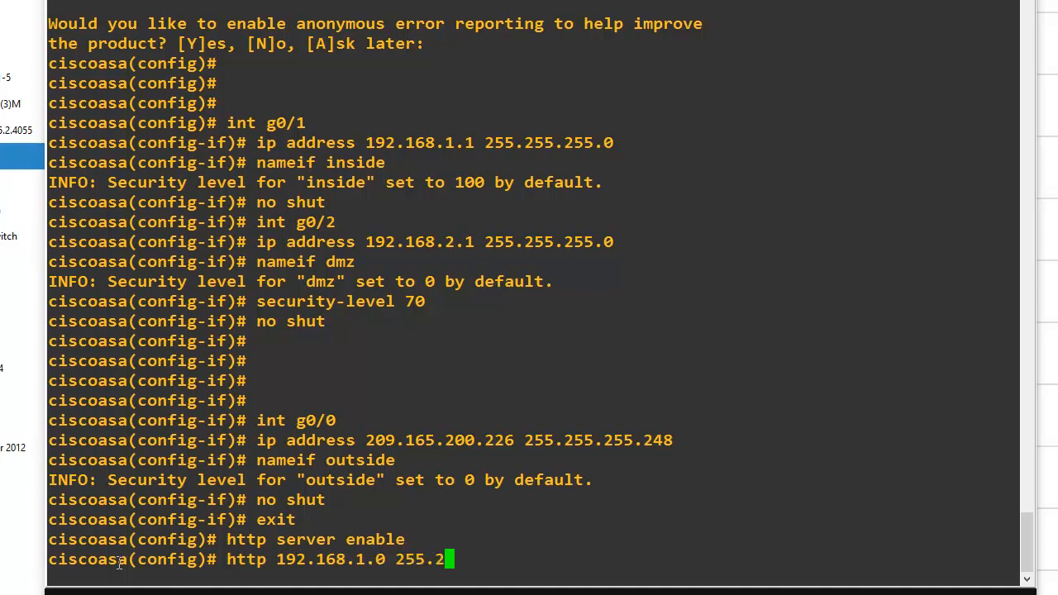
{"action": "type", "text": "55.255.0 inside"}
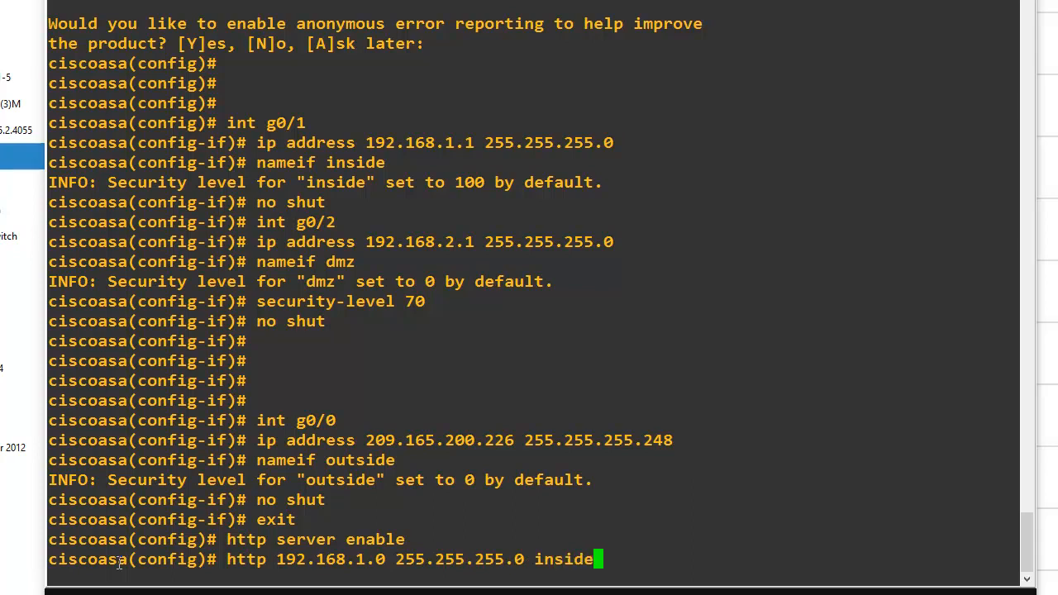
{"action": "key", "text": "Return"}
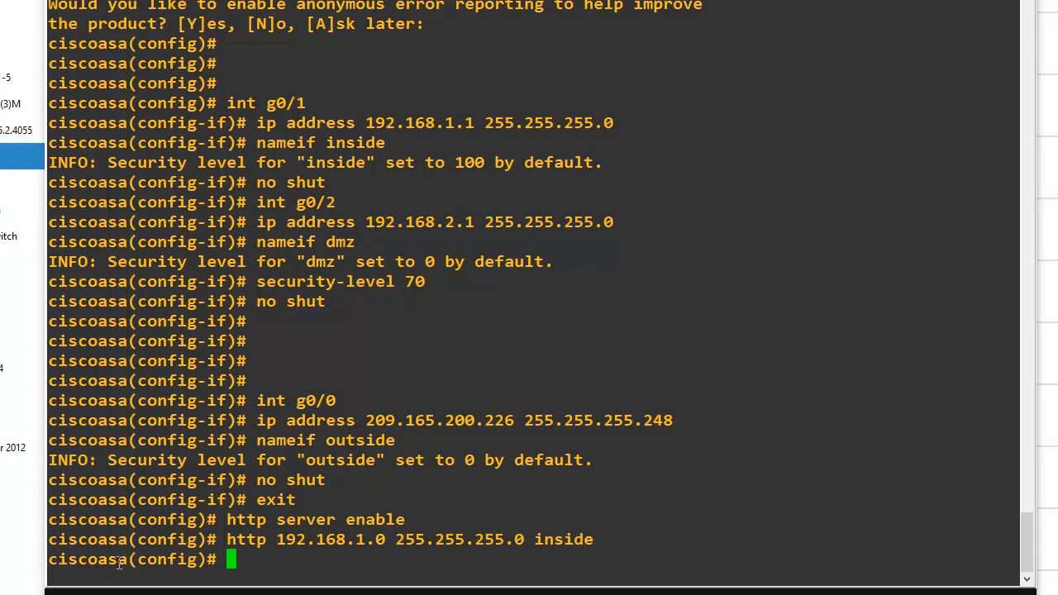
{"action": "type", "text": "wr"}
{"action": "key", "text": "Return"}
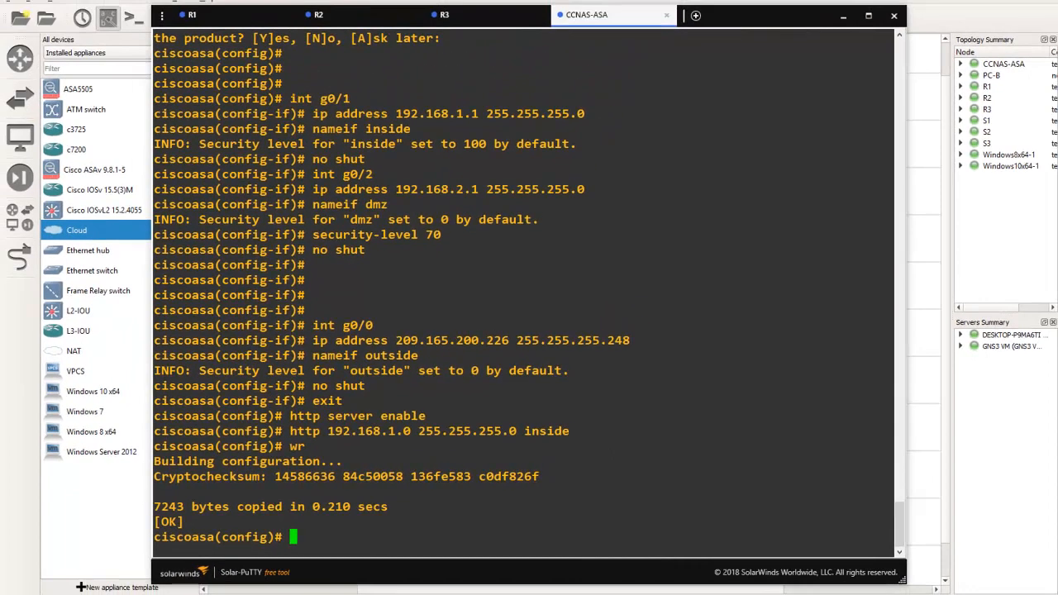
Switch to the Notepad script and review its ASA commands from int gi0/1 through http 192.168.1.0 255.255.255.0 inside
{"action": "mouse_move", "coordinate": [261, 587]}
{"action": "left_click", "coordinate": [257, 562]}
{"action": "scroll", "coordinate": [782, 382], "scroll_direction": "down", "scroll_amount": 5}
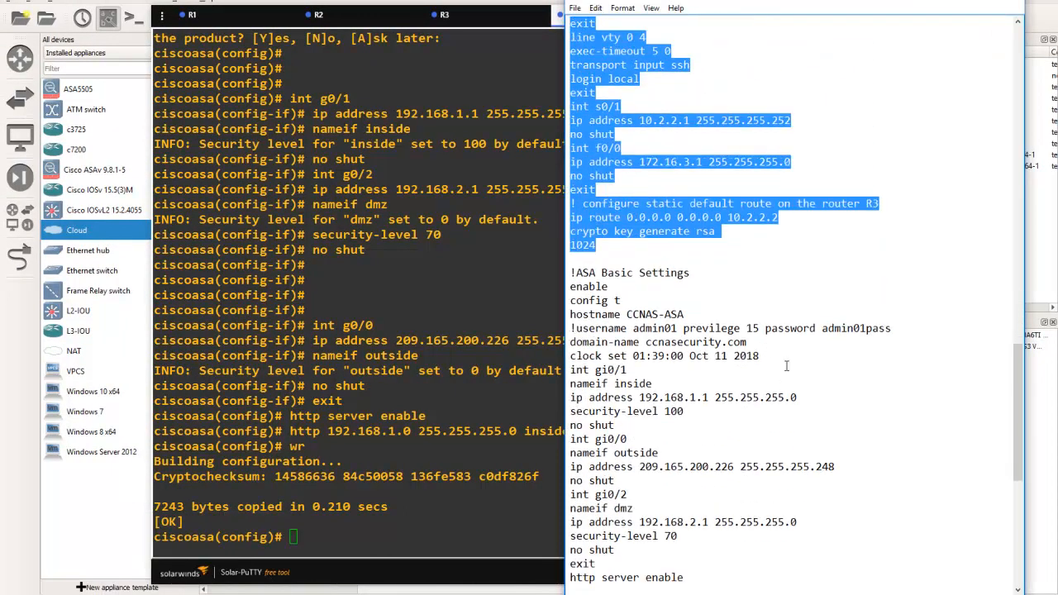
{"action": "scroll", "coordinate": [786, 365], "scroll_direction": "down", "scroll_amount": 2}
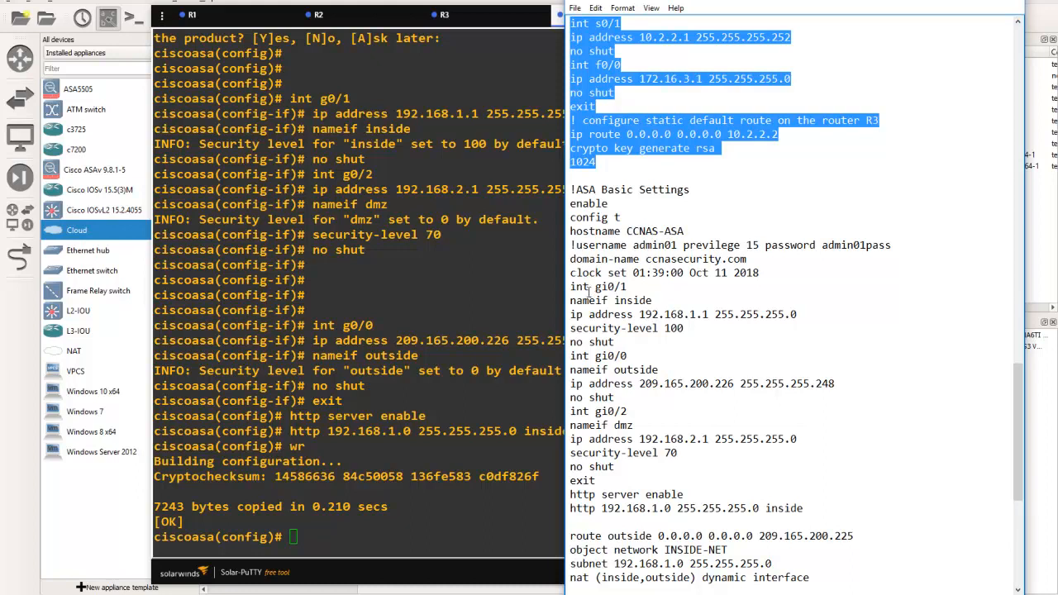
{"action": "left_click_drag", "start_coordinate": [570, 286], "coordinate": [846, 506]}
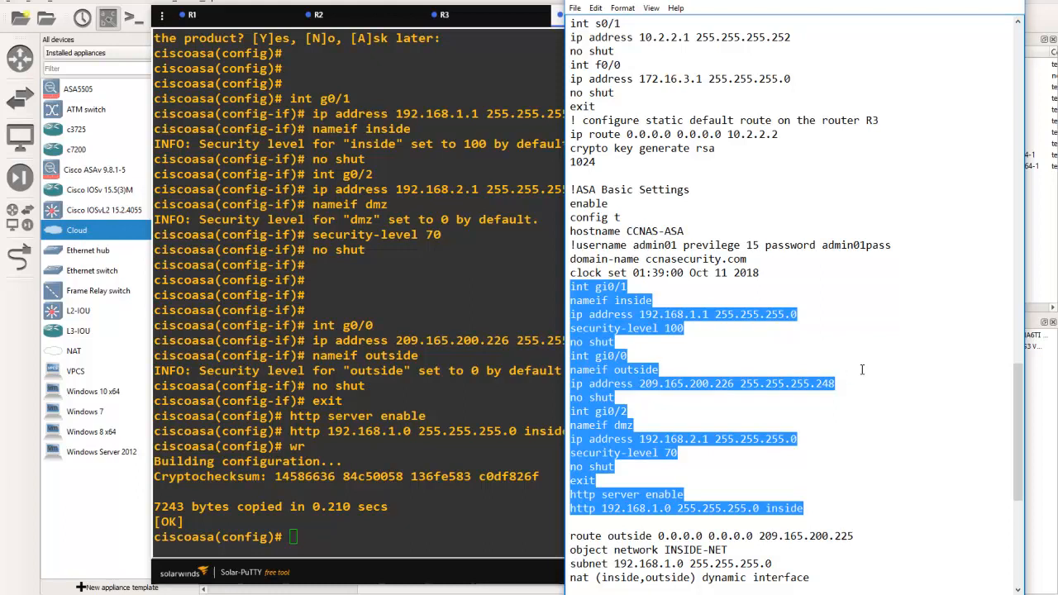
{"action": "left_click", "coordinate": [299, 536]}
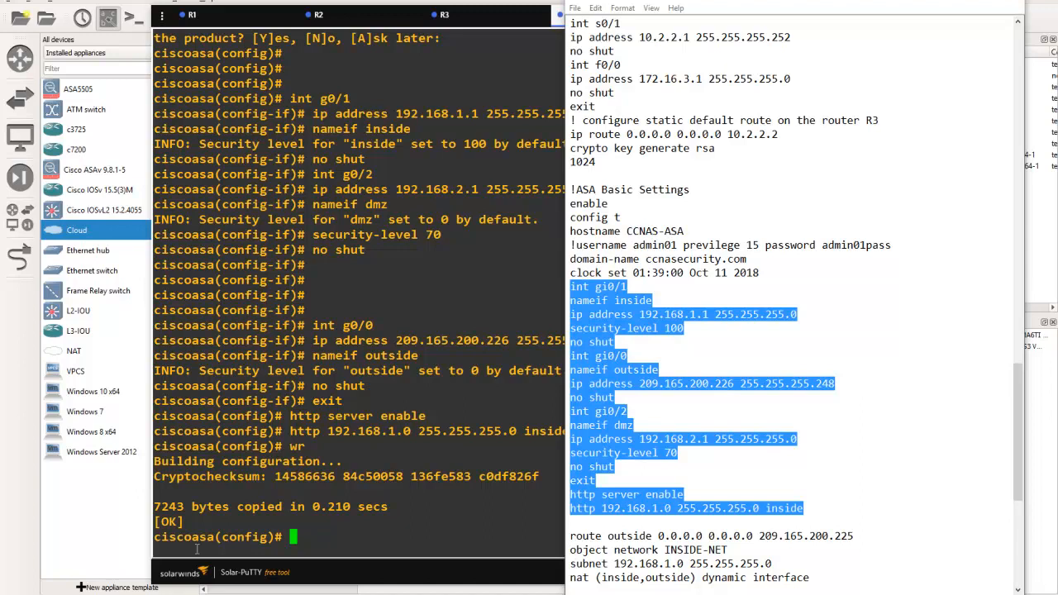
{"action": "left_click", "coordinate": [81, 529]}
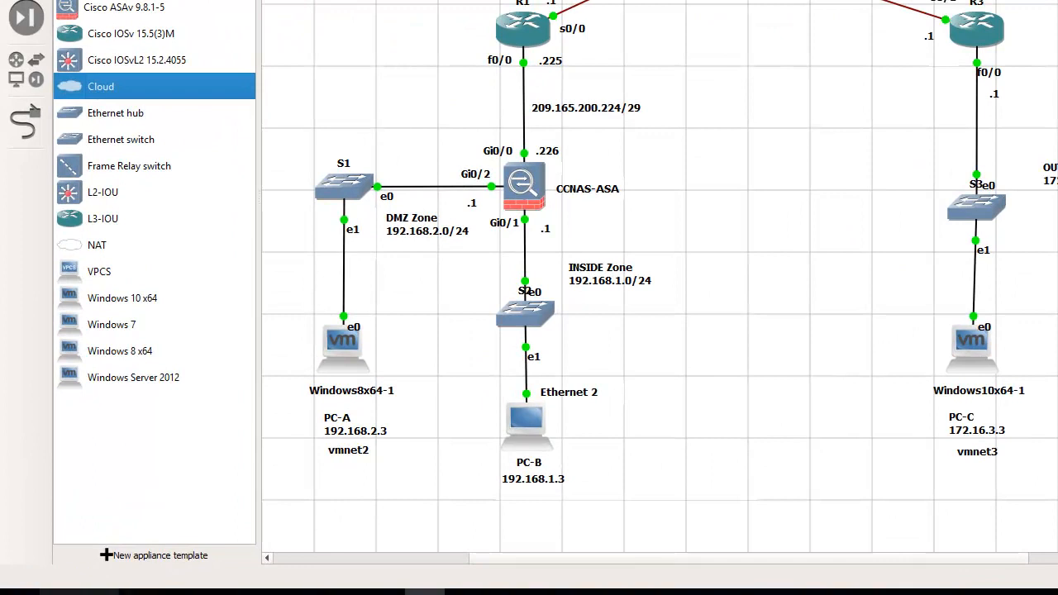
Open the host's Command Prompt and ping the ASA's inside interface at 192.168.1.1
{"action": "left_click", "coordinate": [59, 593]}
{"action": "type", "text": "cmp"}
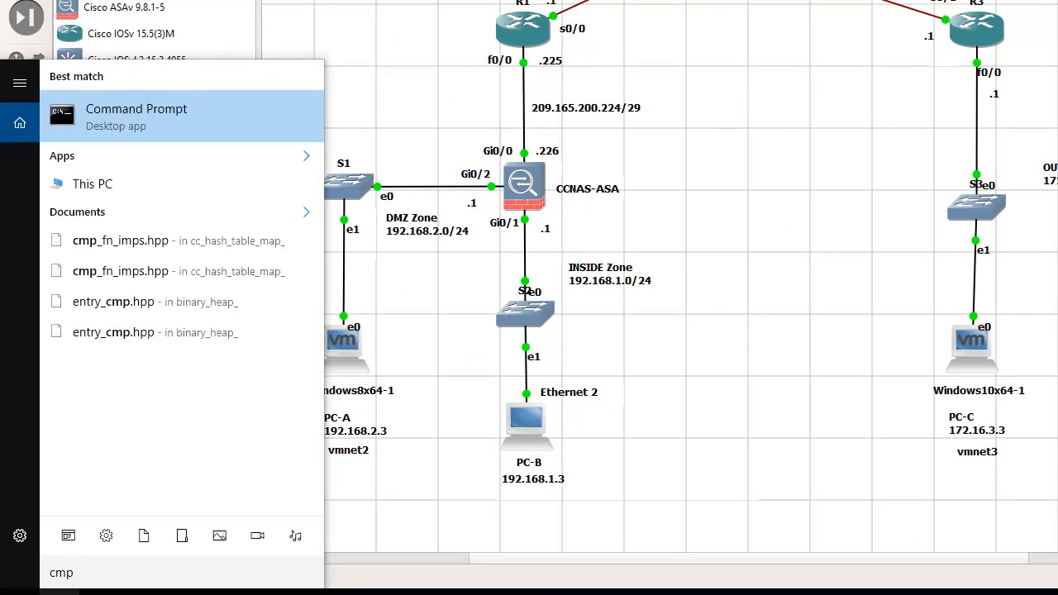
{"action": "key", "text": "BackSpace"}
{"action": "type", "text": "d"}
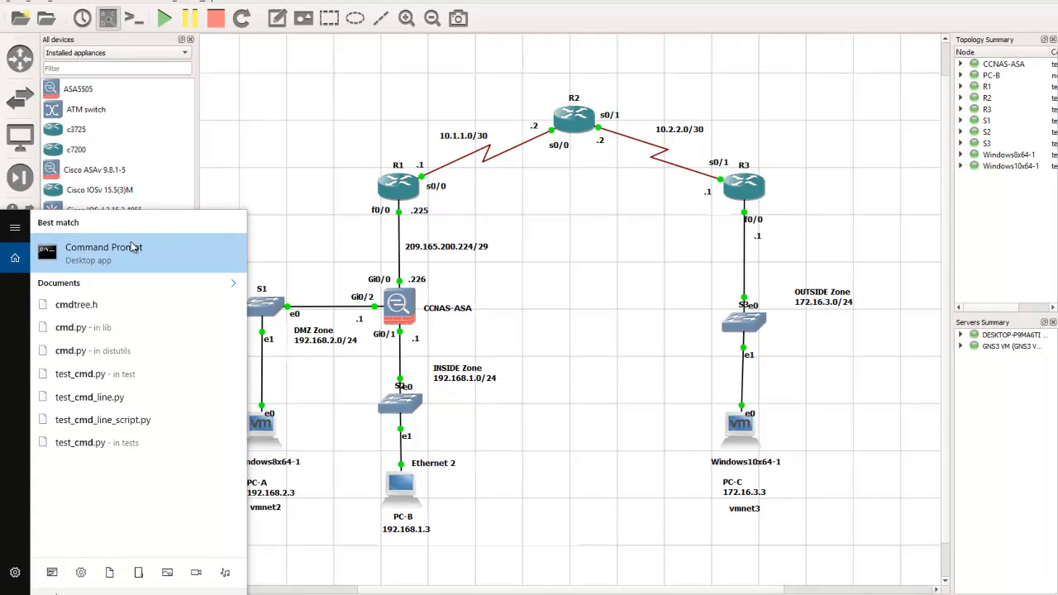
{"action": "left_click", "coordinate": [132, 247]}
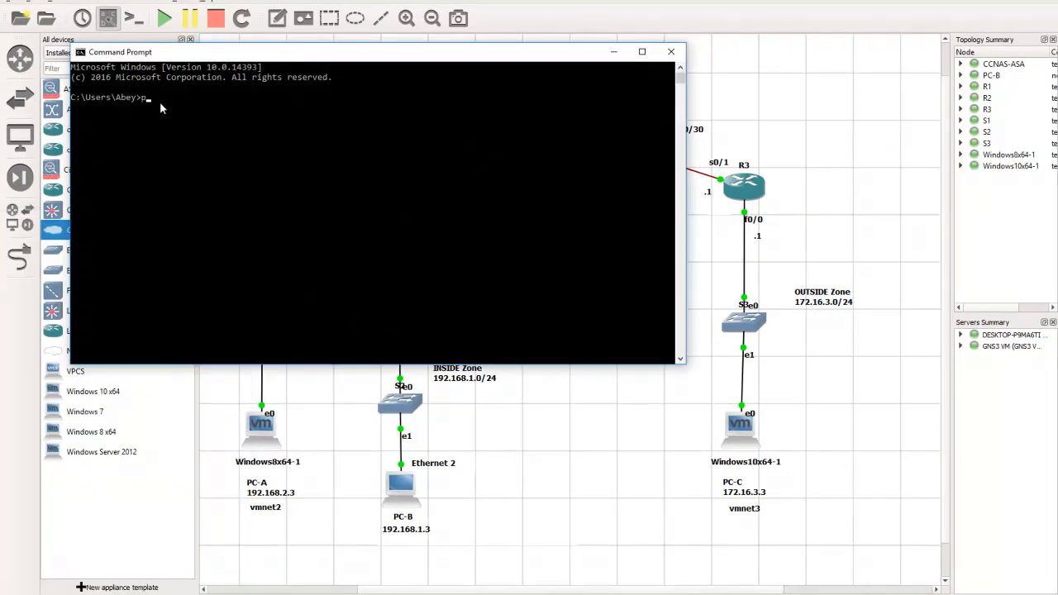
{"action": "type", "text": "ping 192.168.1.1"}
{"action": "key", "text": "Return"}
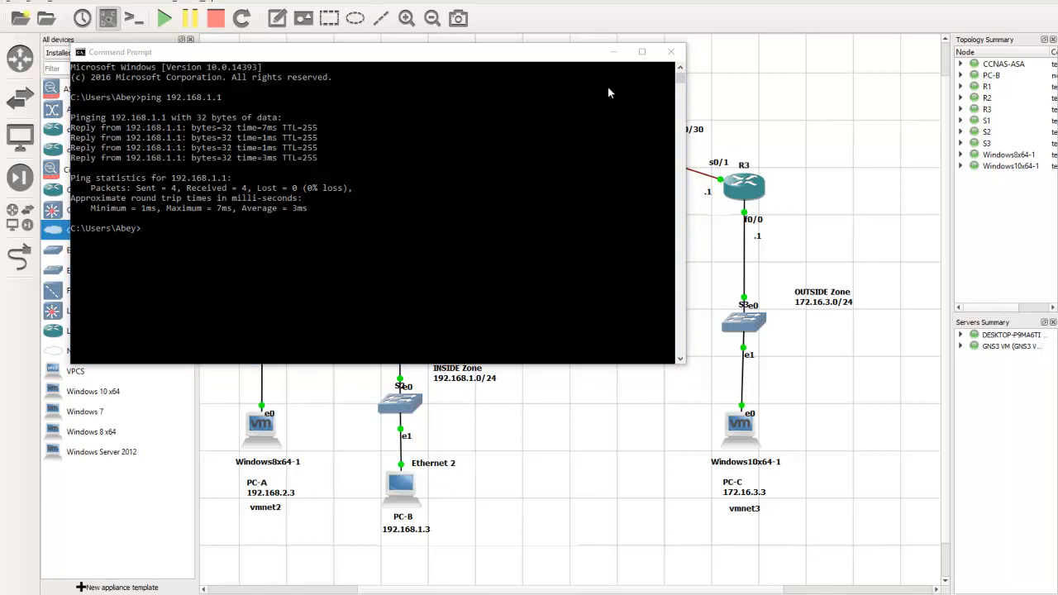
{"action": "left_click", "coordinate": [615, 53]}
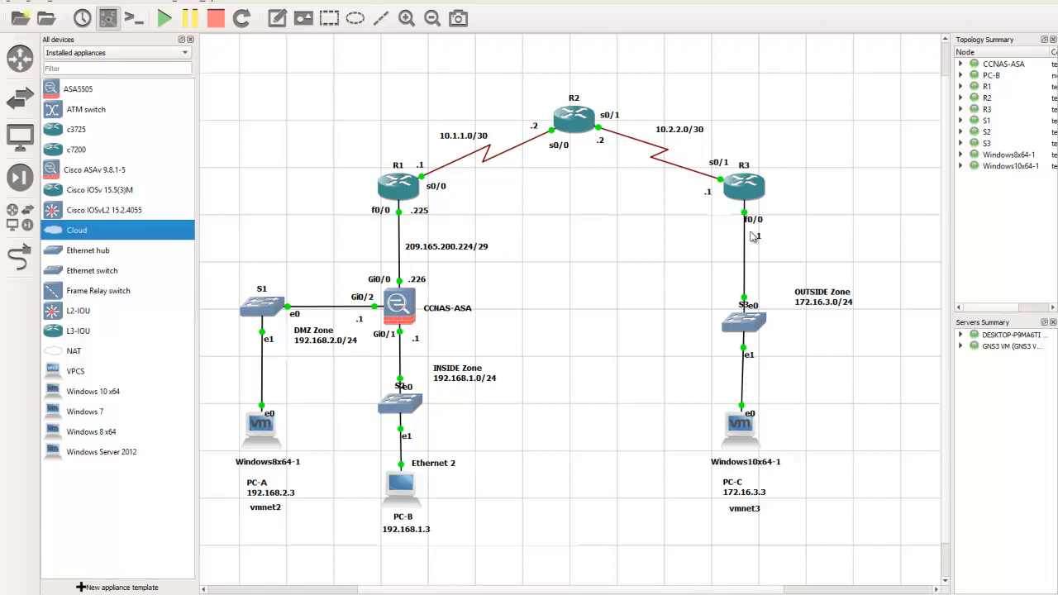
{"action": "left_click", "coordinate": [61, 594]}
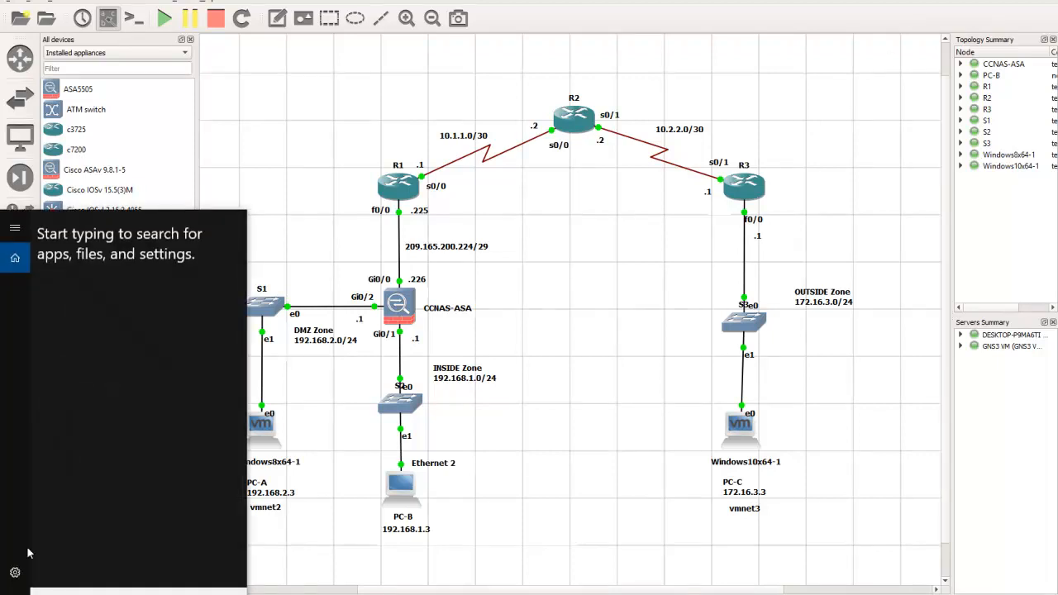
{"action": "type", "text": "chrome"}
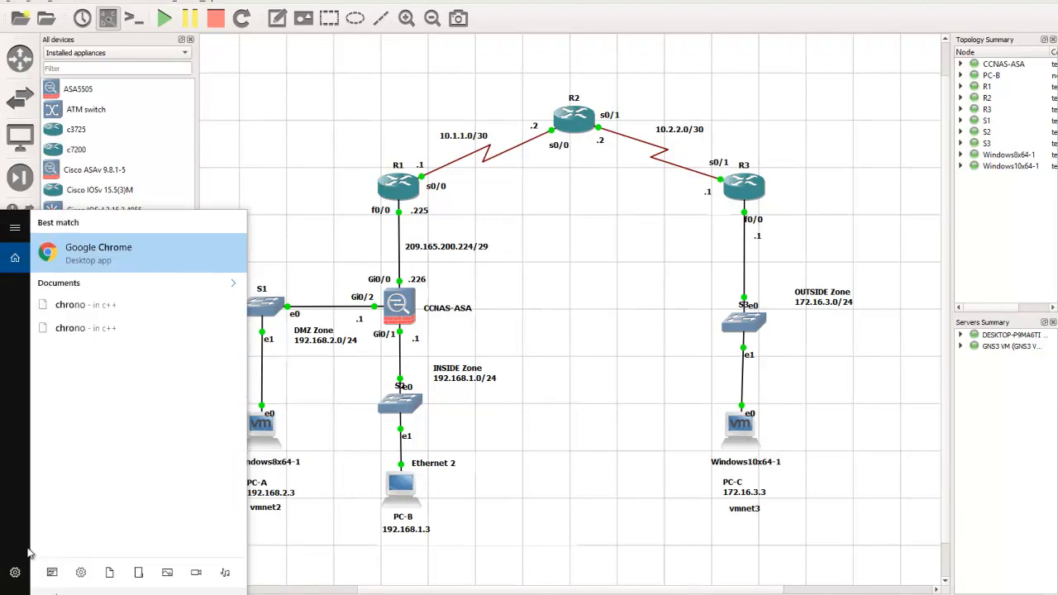
{"action": "left_click", "coordinate": [113, 260]}
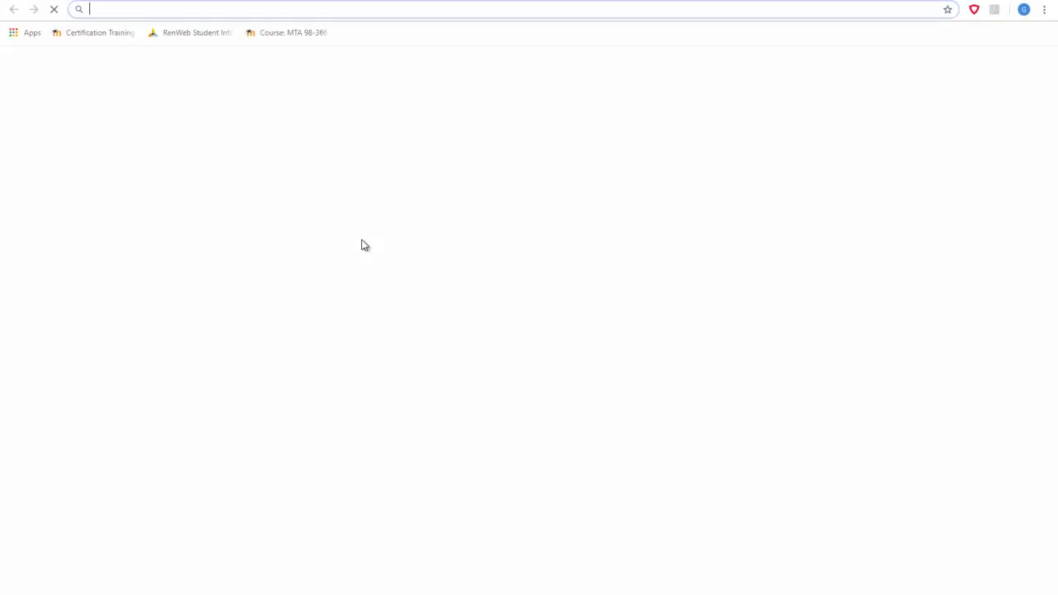
{"action": "left_click", "coordinate": [146, 11]}
{"action": "type", "text": "https"}
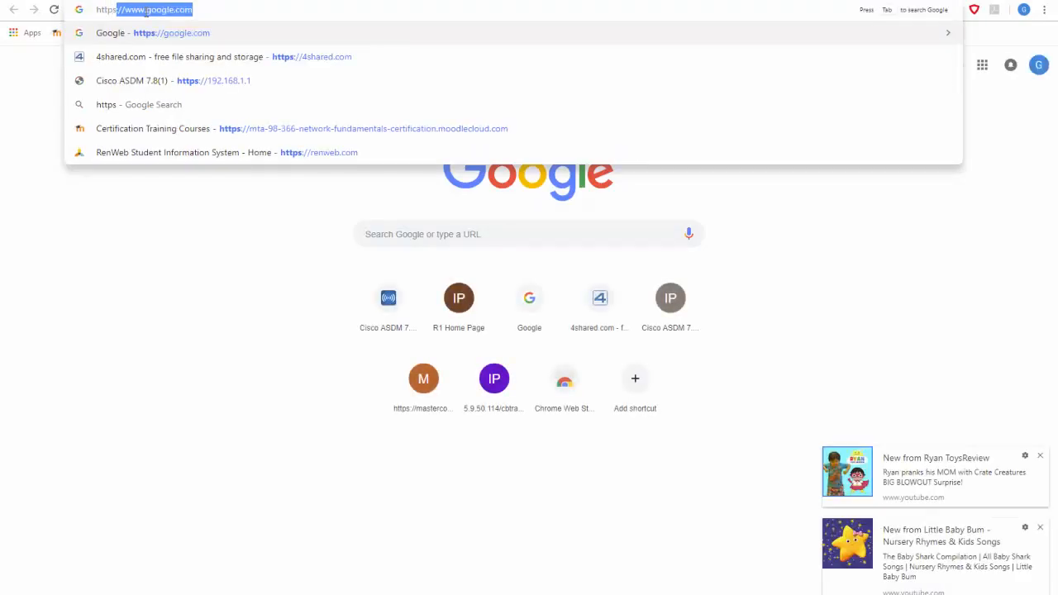
{"action": "type", "text": "://"}
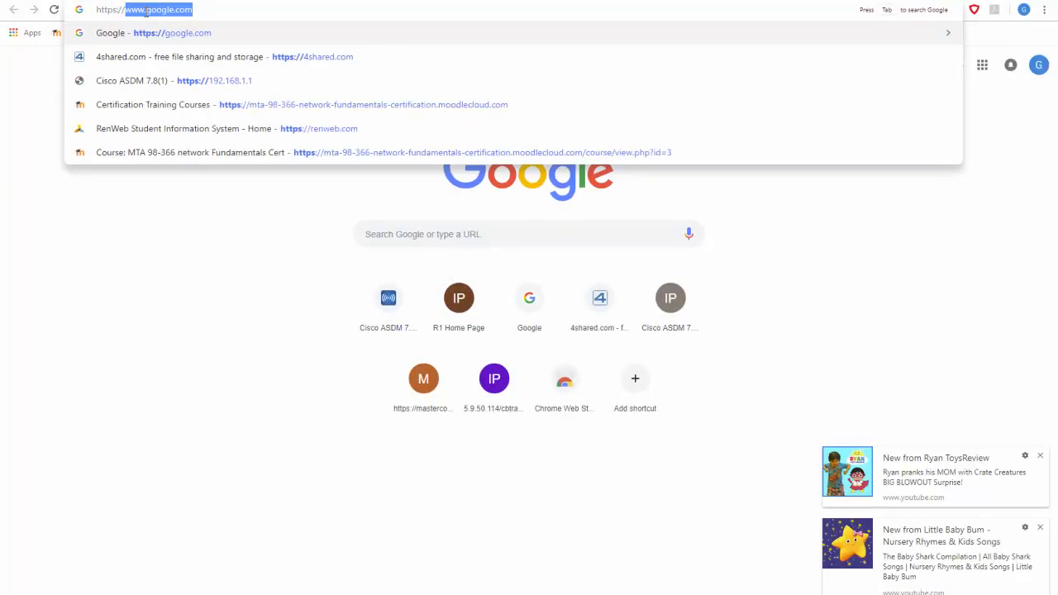
{"action": "type", "text": "192"}
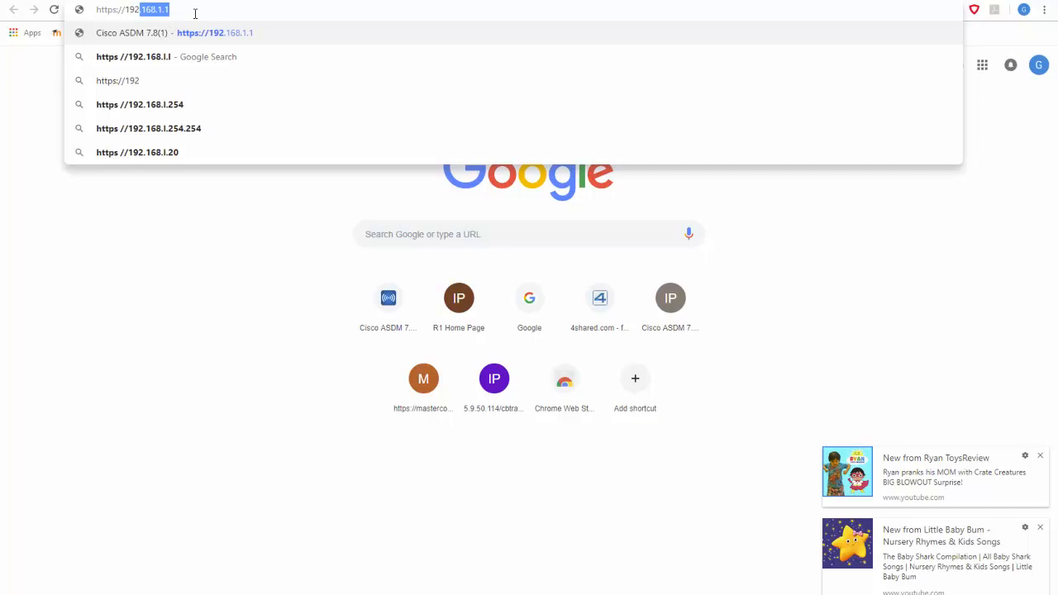
{"action": "key", "text": "Return"}
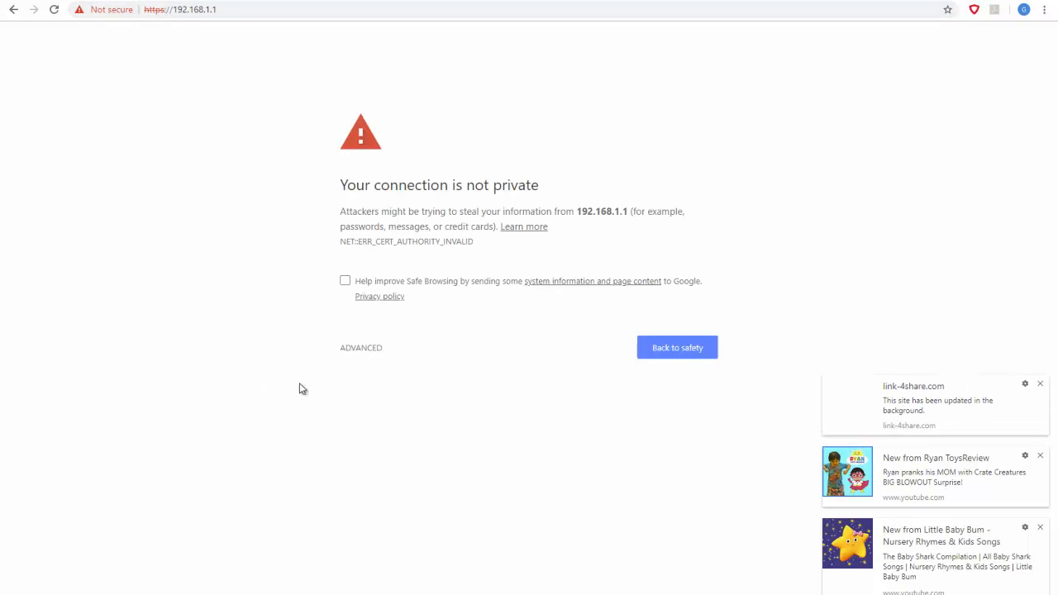
Close the three desktop notifications and proceed past the certificate warning to the unsafe site 192.168.1.1
{"action": "left_click", "coordinate": [361, 348]}
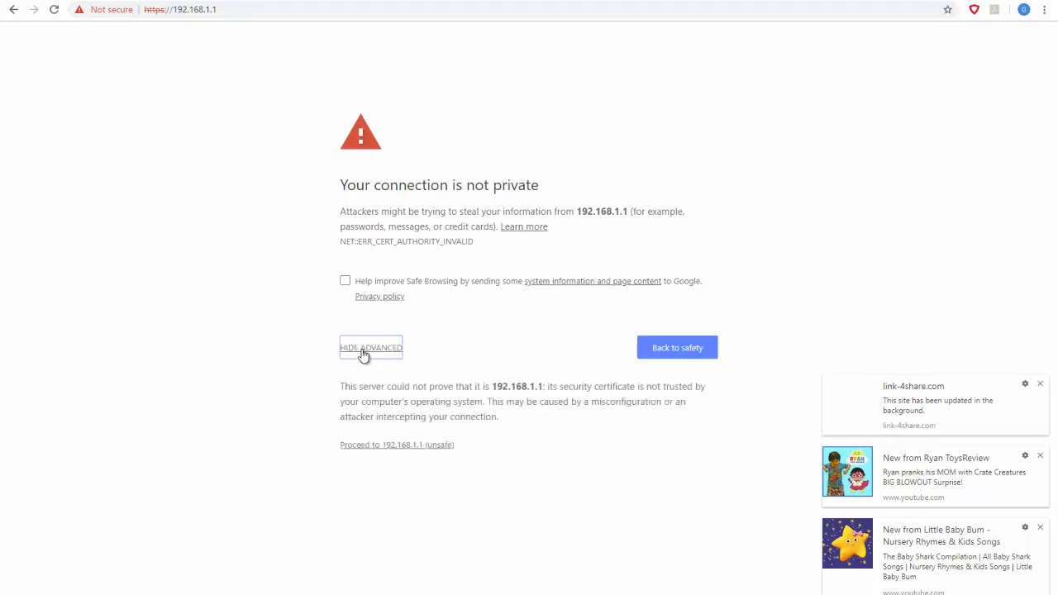
{"action": "left_click", "coordinate": [1041, 385]}
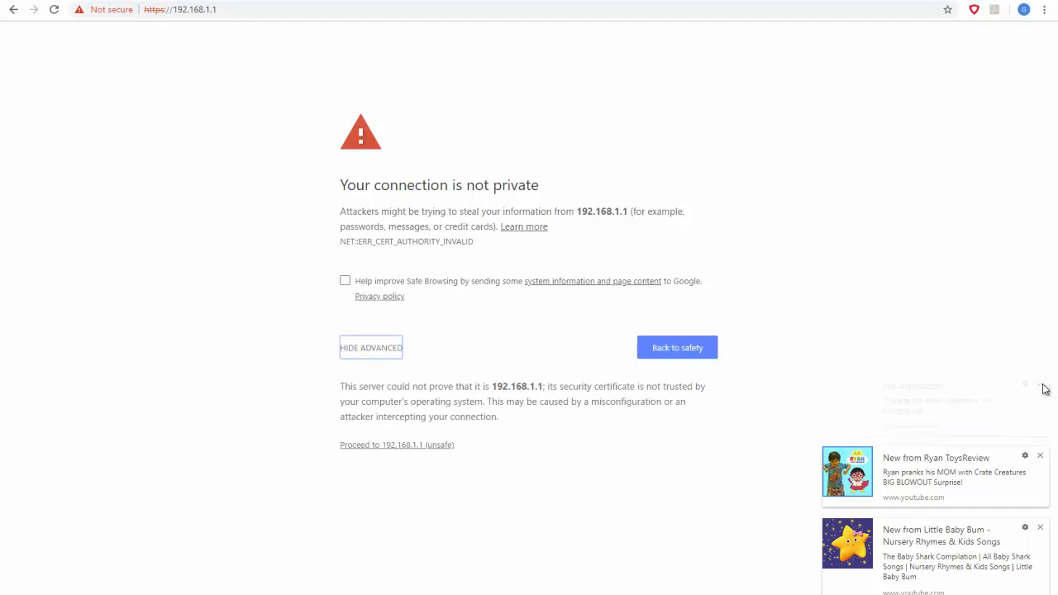
{"action": "left_click", "coordinate": [1041, 457]}
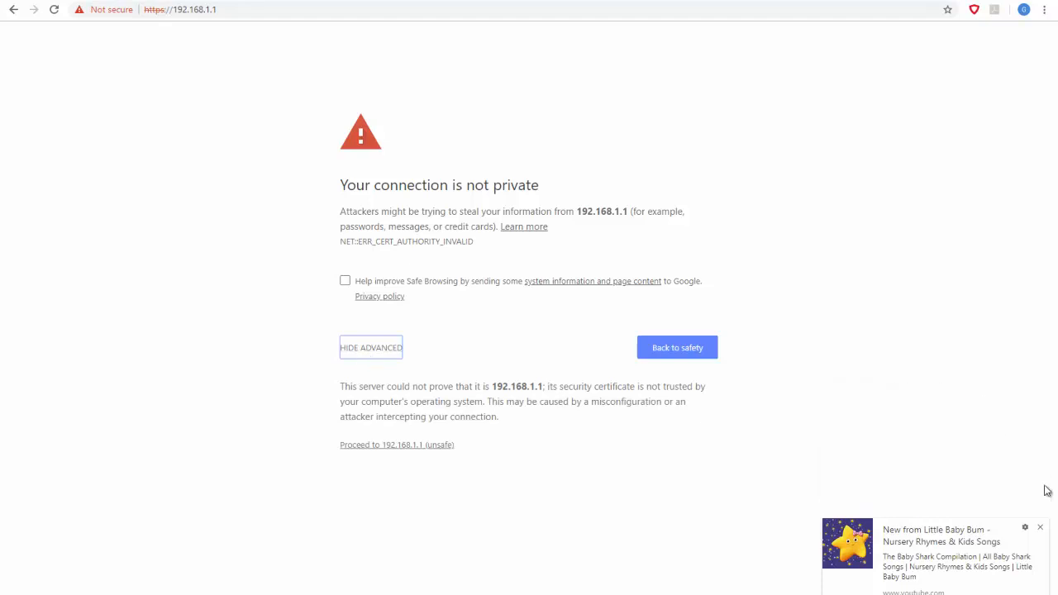
{"action": "left_click", "coordinate": [1041, 528]}
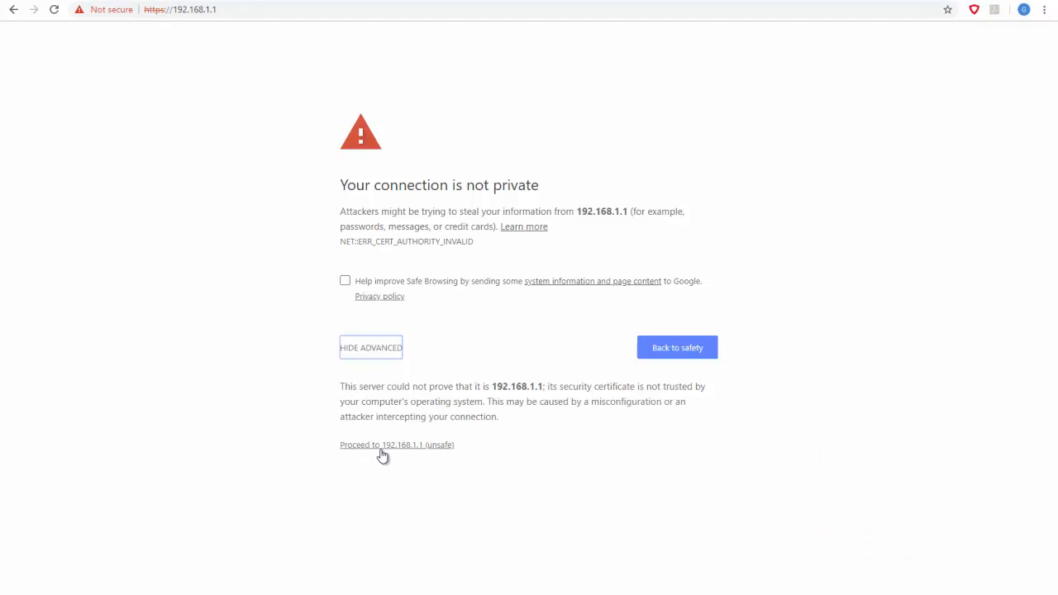
{"action": "left_click", "coordinate": [408, 446]}
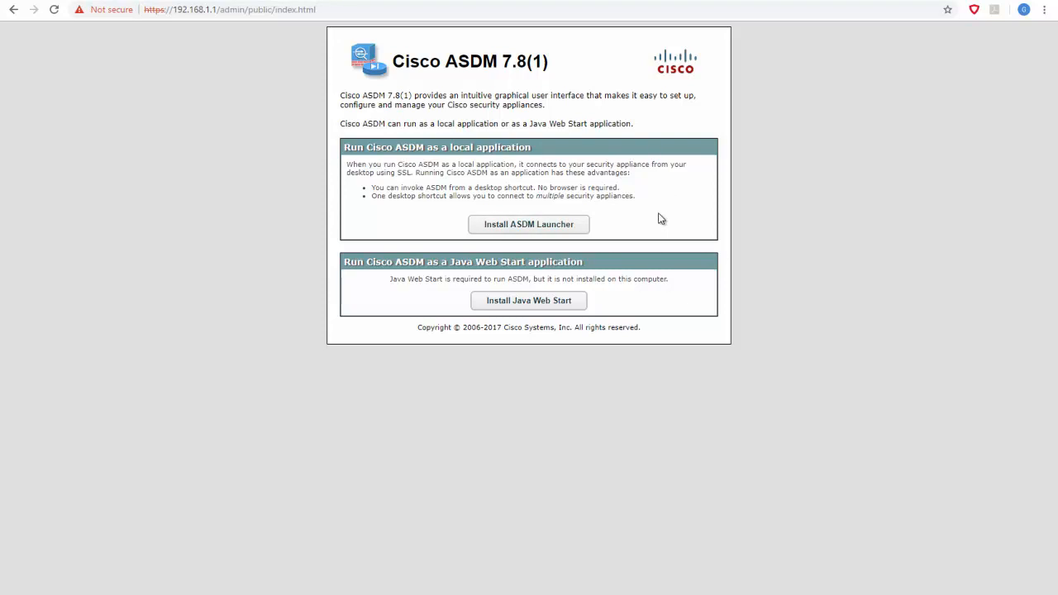
Connect to 192.168.1.1 through the Cisco ASDM-IDM Launcher with username and password left blank, acknowledging the ASAv license notice
{"action": "key", "text": "super"}
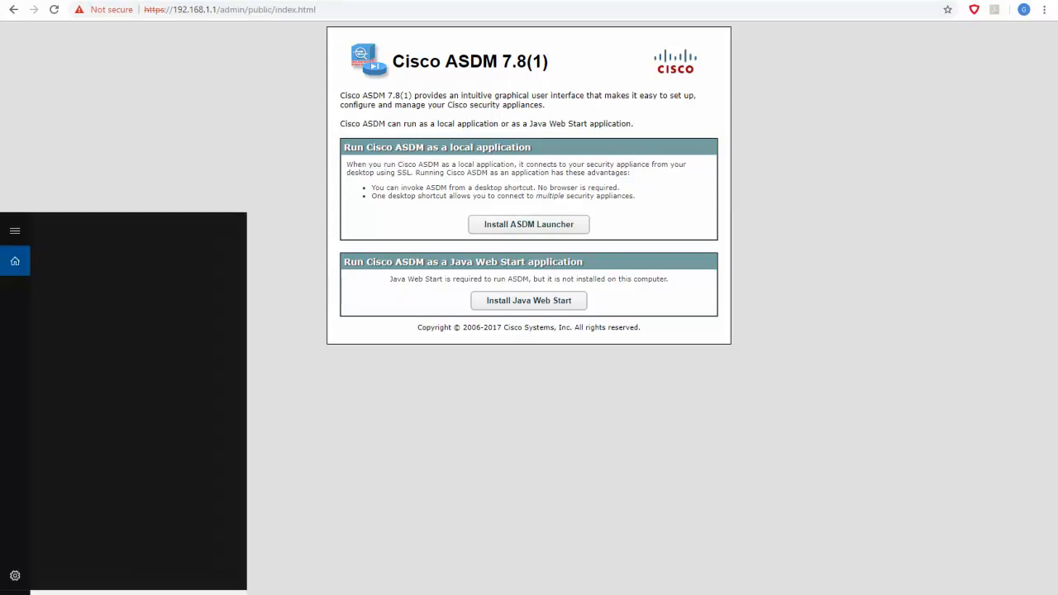
{"action": "type", "text": "cisco"}
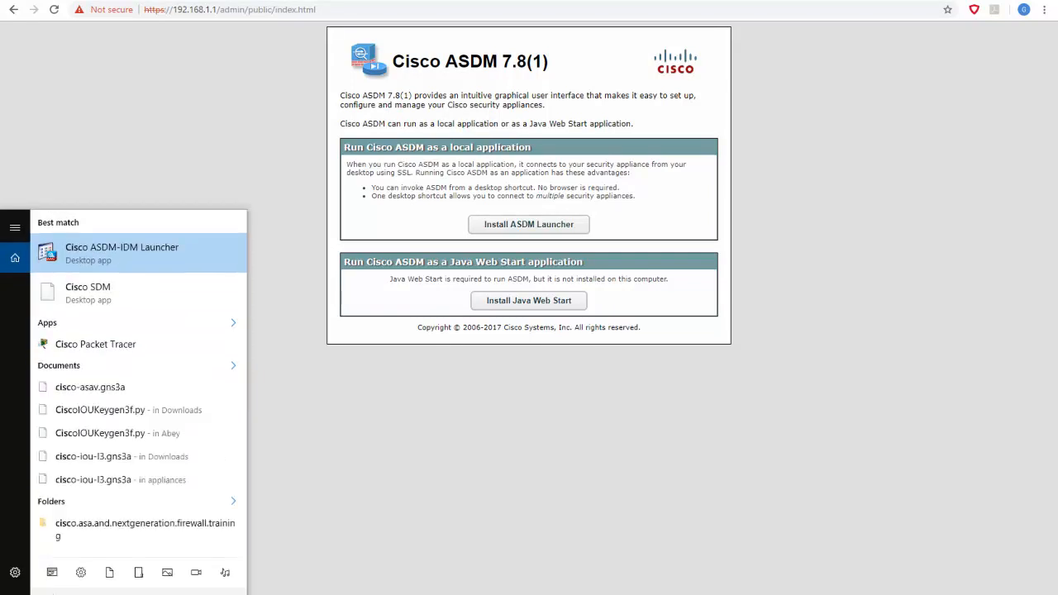
{"action": "left_click", "coordinate": [105, 253]}
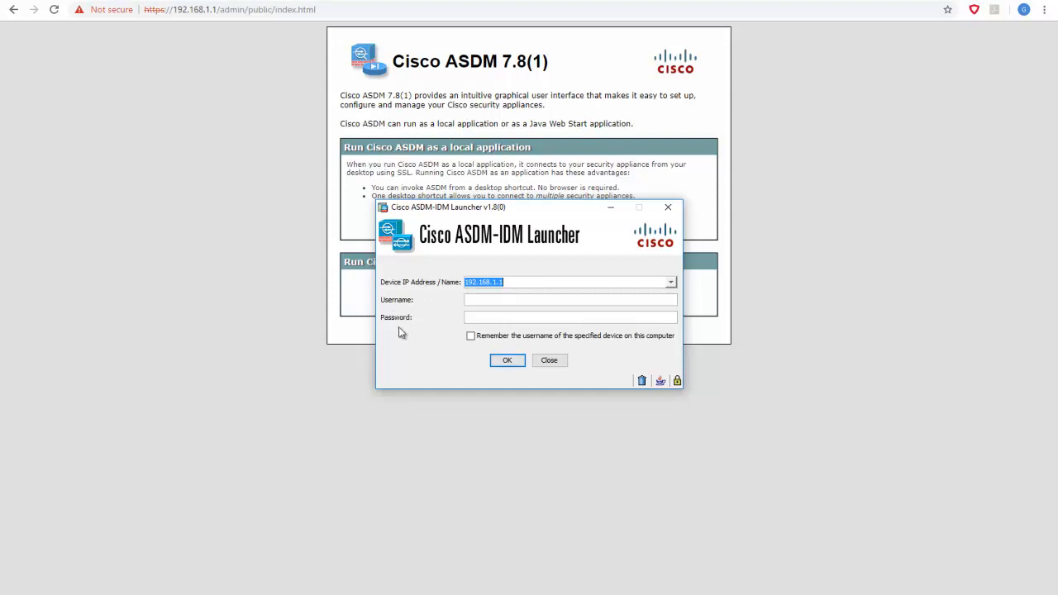
{"action": "left_click", "coordinate": [510, 364]}
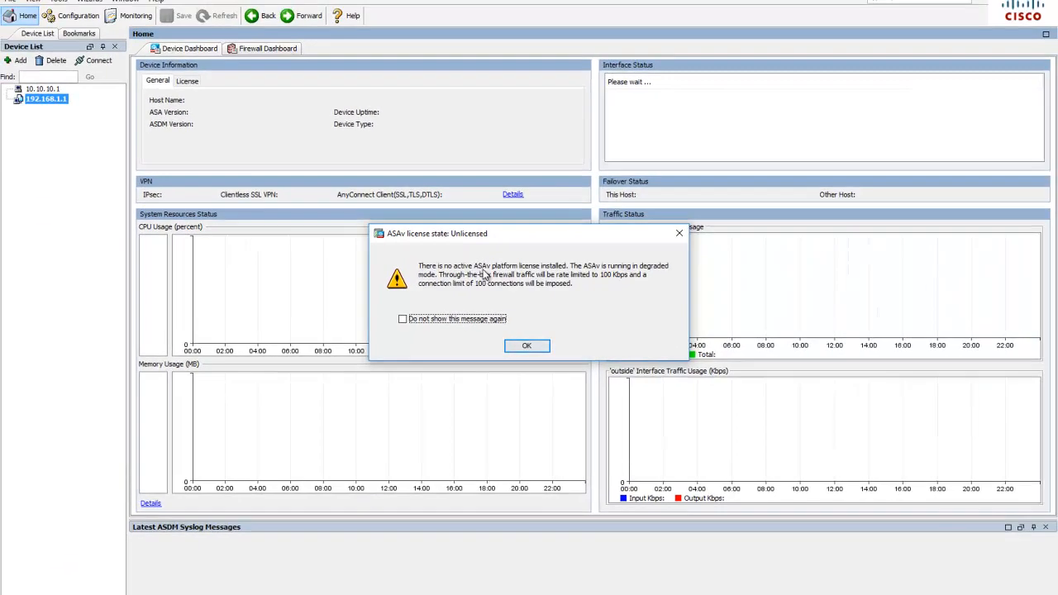
{"action": "left_click", "coordinate": [533, 346]}
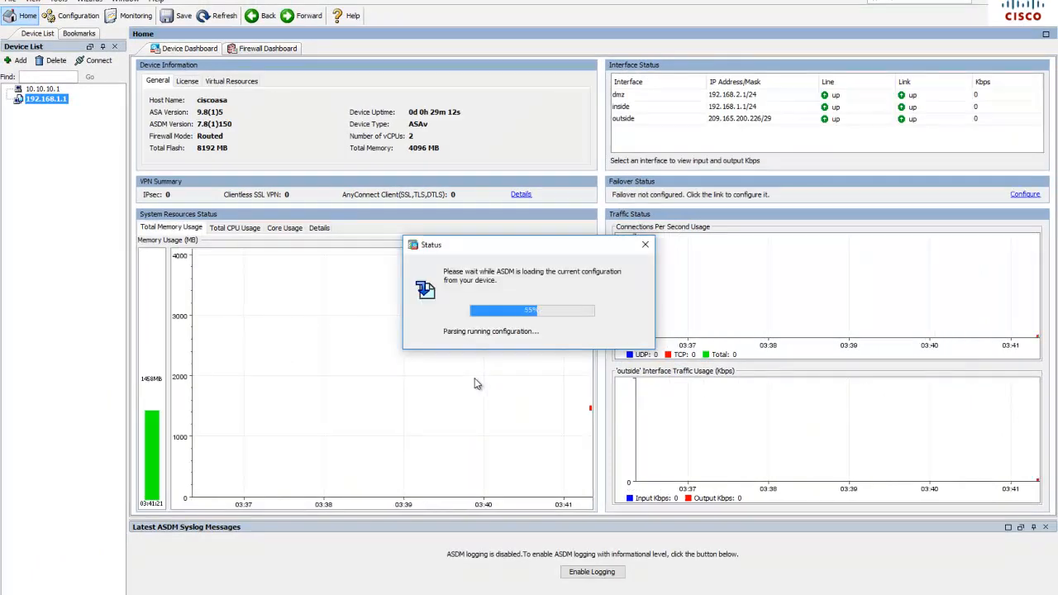
Review the ASA's general, license and virtual resources information, and look over the device configuration and ARP table monitoring views
{"action": "left_click", "coordinate": [524, 340]}
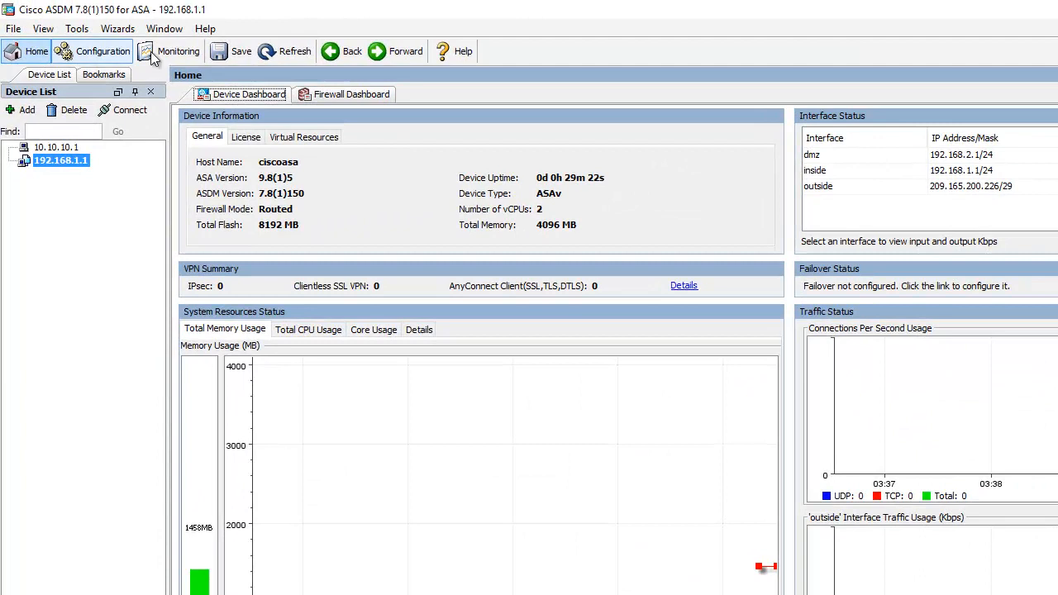
{"action": "left_click", "coordinate": [37, 56]}
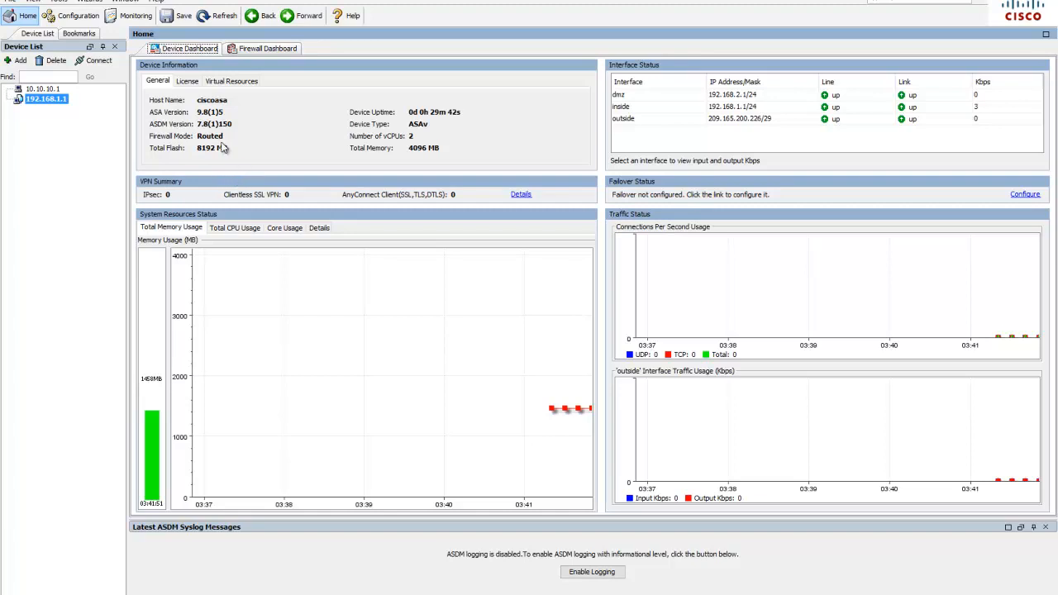
{"action": "left_click", "coordinate": [187, 81]}
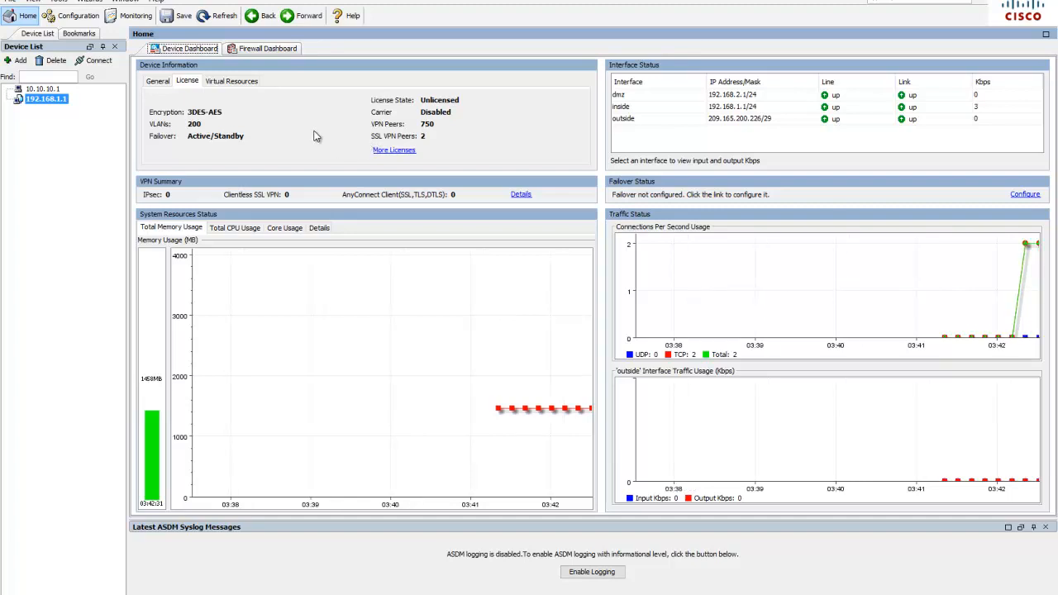
{"action": "left_click", "coordinate": [233, 82]}
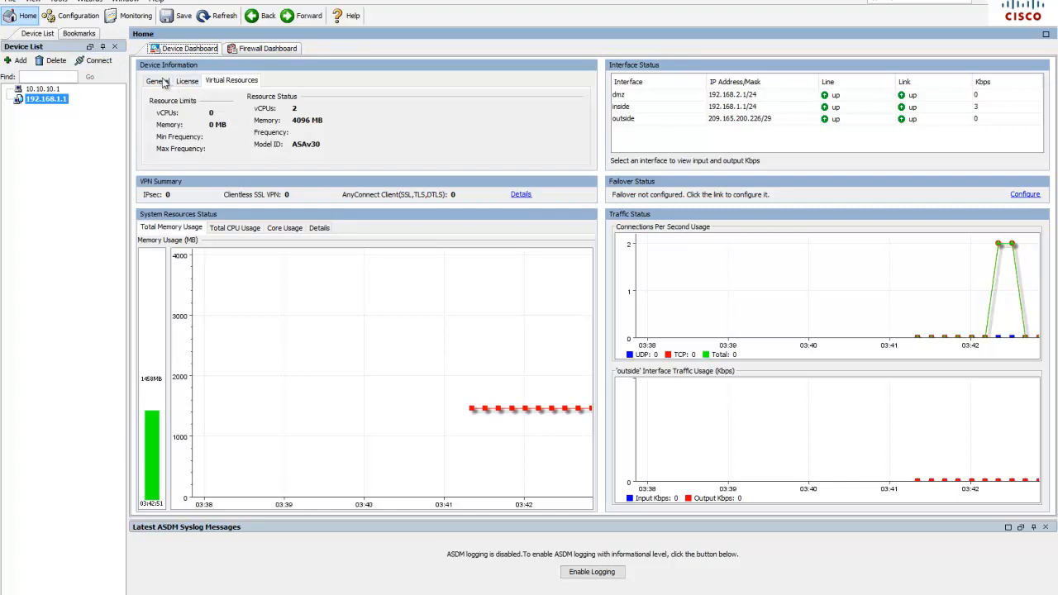
{"action": "left_click", "coordinate": [76, 18]}
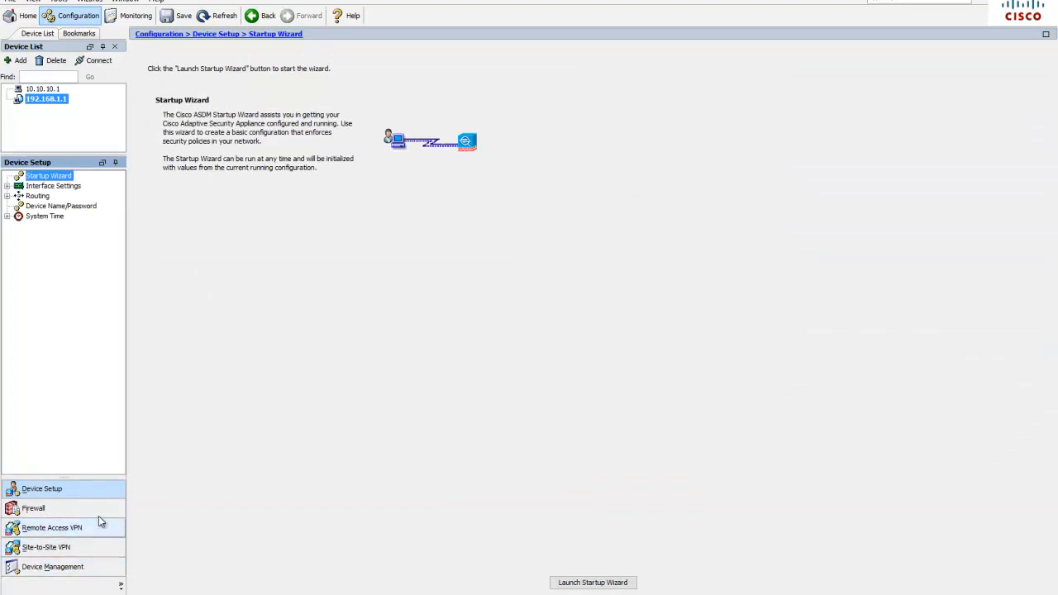
{"action": "left_click", "coordinate": [134, 17]}
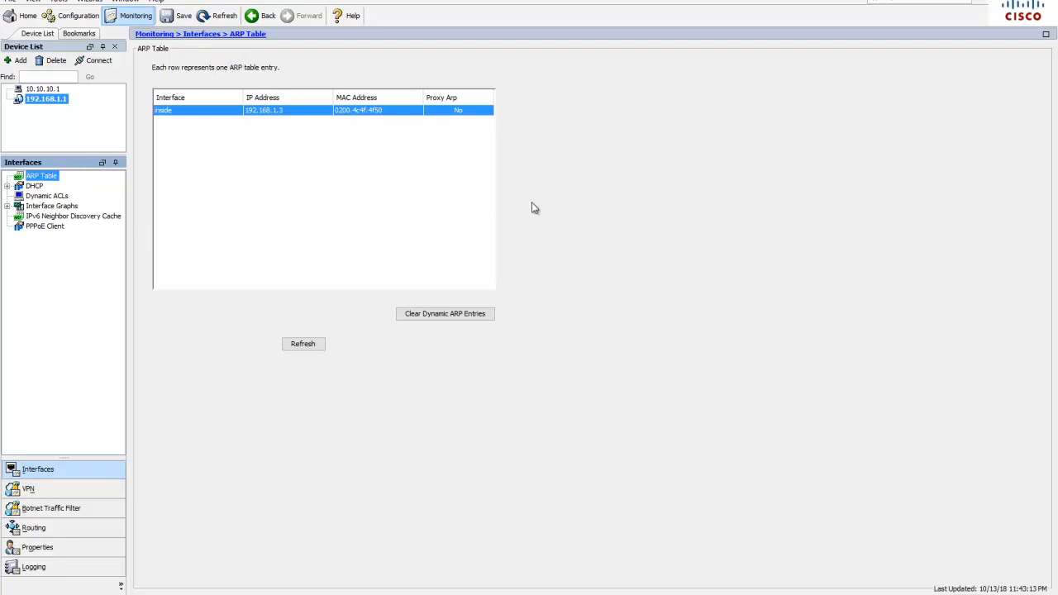
Launch the Startup Wizard and proceed with modifying the existing configuration
{"action": "left_click", "coordinate": [92, 3]}
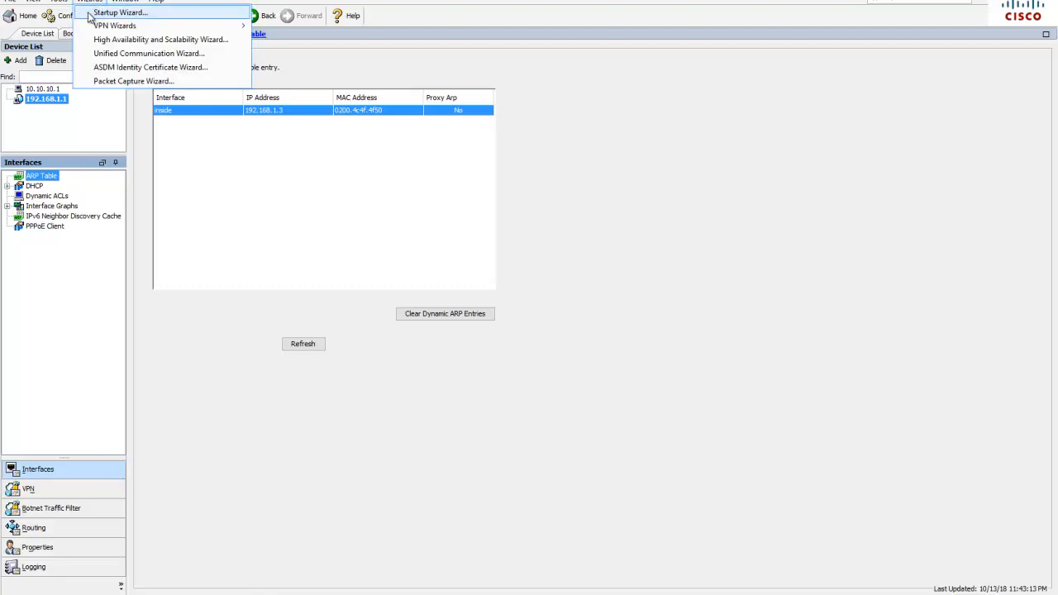
{"action": "left_click", "coordinate": [135, 14]}
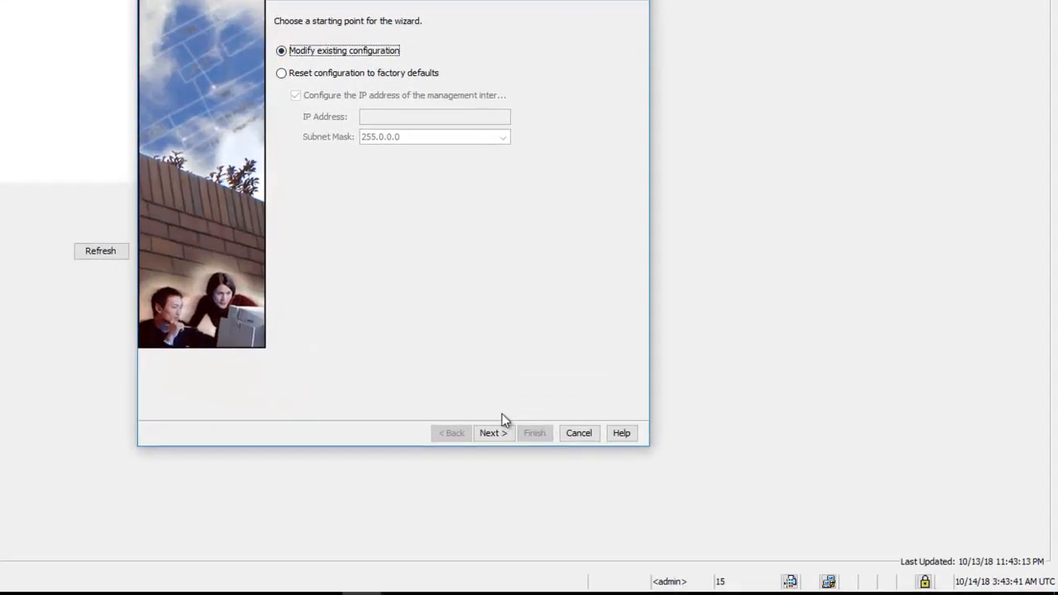
{"action": "left_click", "coordinate": [494, 436]}
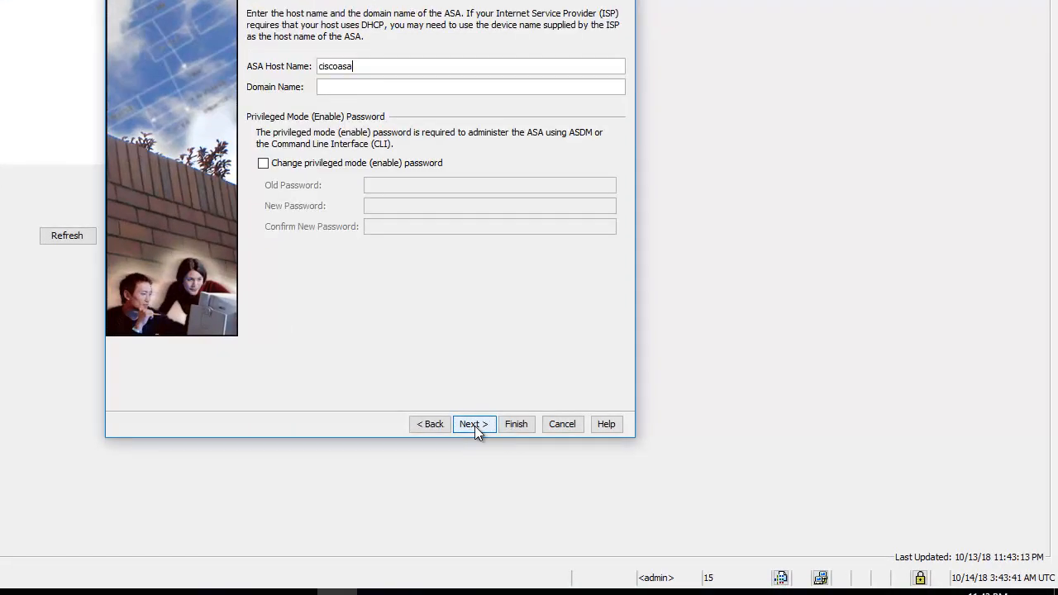
Set the ASA host name to CCNAS-ASA and the domain name to ccnasecurity.com
{"action": "left_click_drag", "start_coordinate": [371, 66], "coordinate": [315, 66]}
{"action": "type", "text": "CCNAS-ASA"}
{"action": "left_click", "coordinate": [364, 89]}
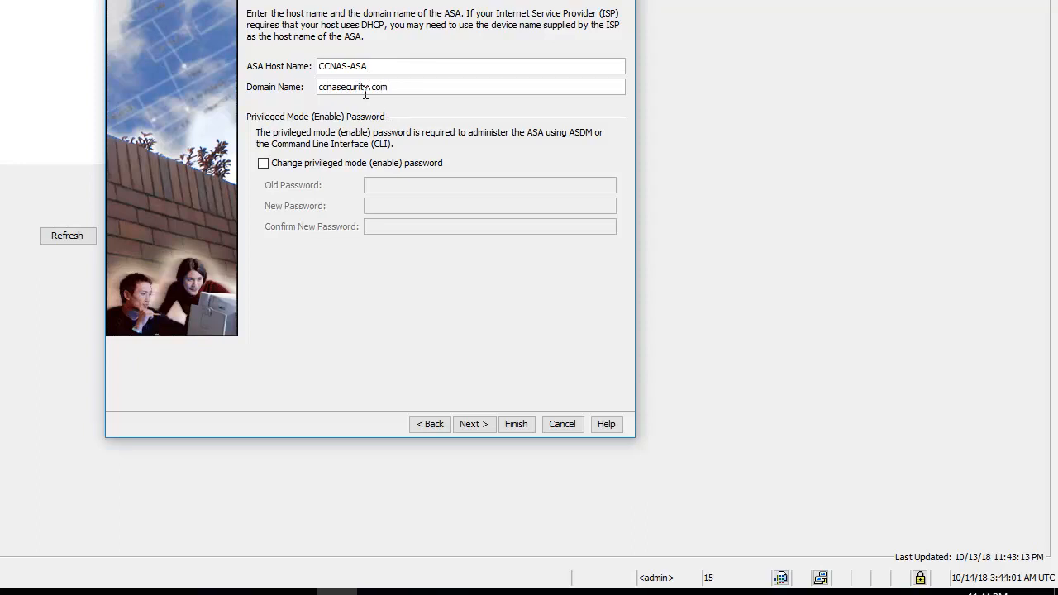
Enable changing the privileged mode password and enter the new password
{"action": "left_click", "coordinate": [263, 164]}
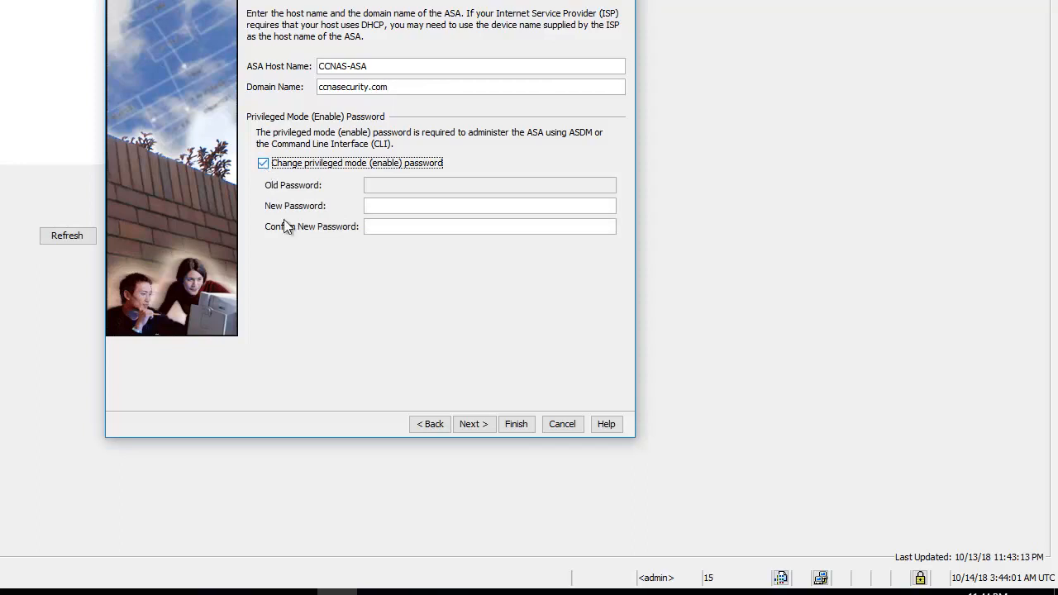
{"action": "left_click", "coordinate": [385, 210]}
{"action": "type", "text": "●●●●●●"}
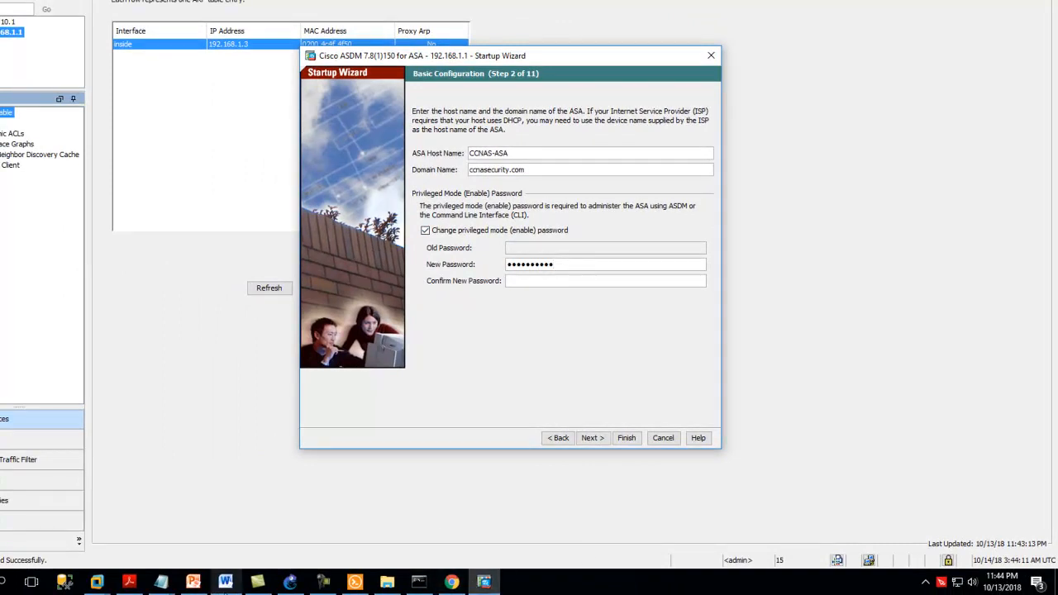
Bring up the Notepad notes beside the Startup Wizard and review the noted password and domain name
{"action": "left_click", "coordinate": [206, 490]}
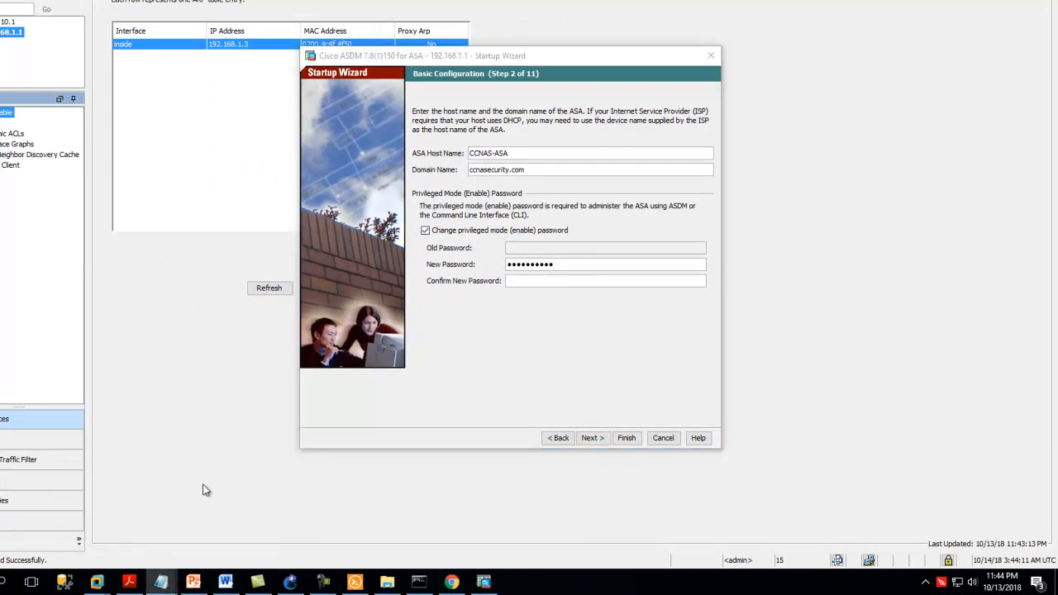
{"action": "left_click_drag", "start_coordinate": [215, 80], "coordinate": [108, 80]}
{"action": "left_click_drag", "start_coordinate": [315, 44], "coordinate": [387, 65]}
{"action": "left_click_drag", "start_coordinate": [697, 287], "coordinate": [955, 70]}
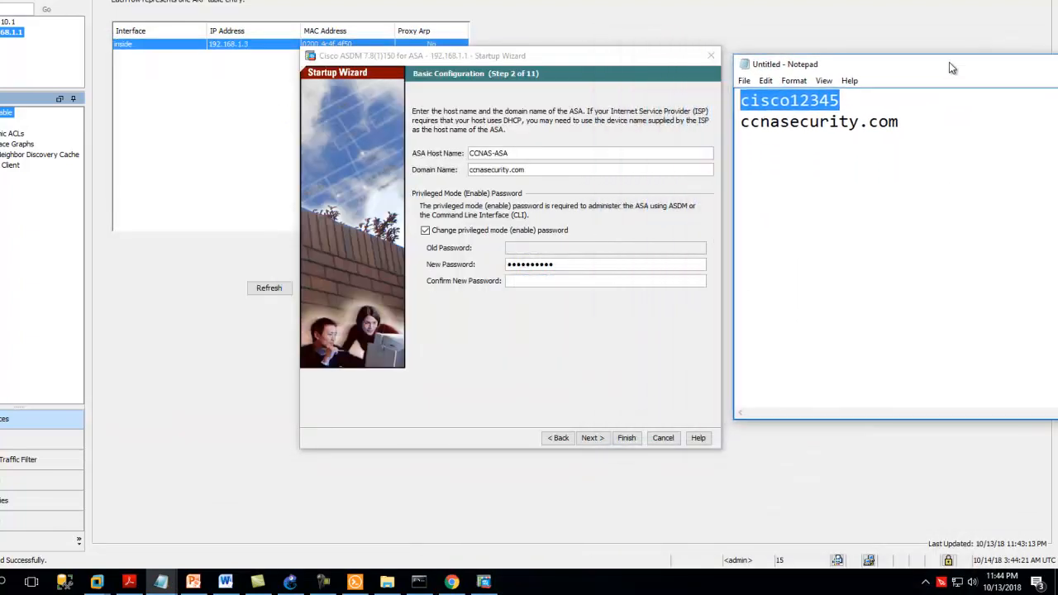
{"action": "left_click", "coordinate": [797, 138]}
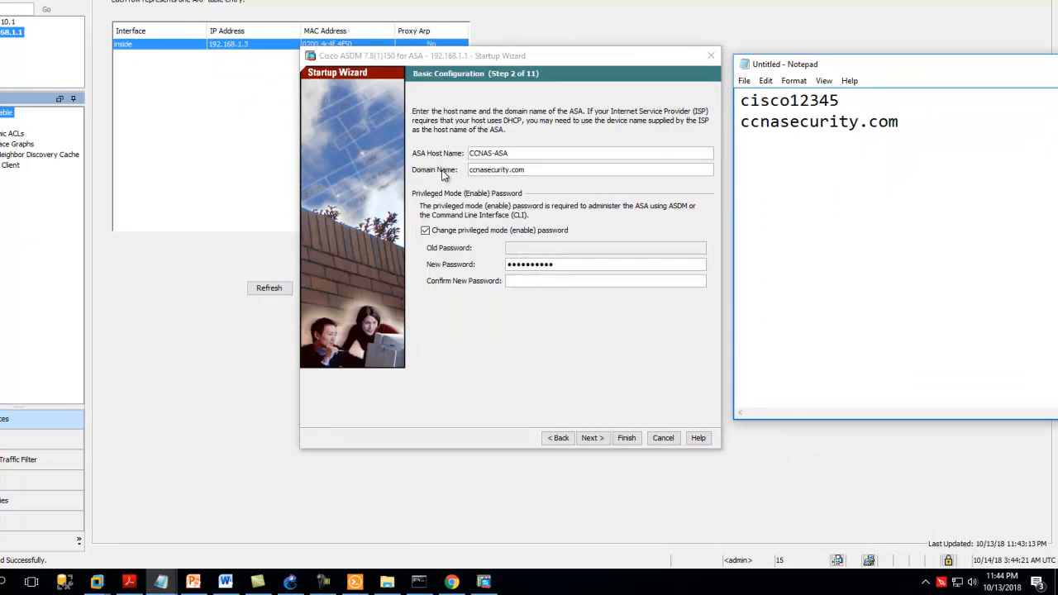
{"action": "left_click_drag", "start_coordinate": [902, 122], "coordinate": [742, 130]}
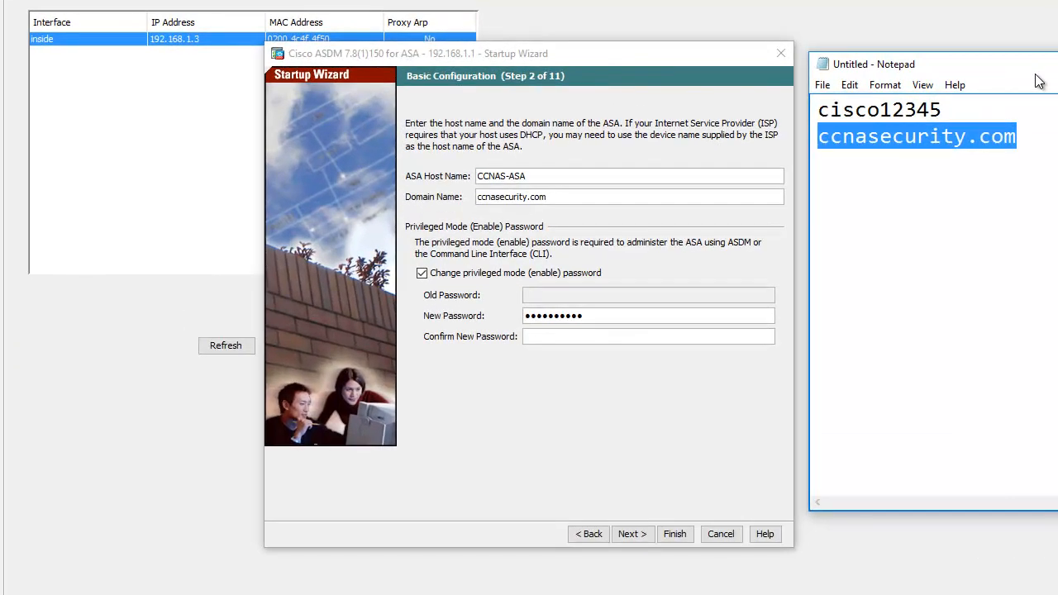
{"action": "left_click_drag", "start_coordinate": [914, 69], "coordinate": [865, 97]}
Confirm the new privileged mode password and accept the existing outside interface settings to reach the other interface configuration
{"action": "left_click", "coordinate": [1057, 95]}
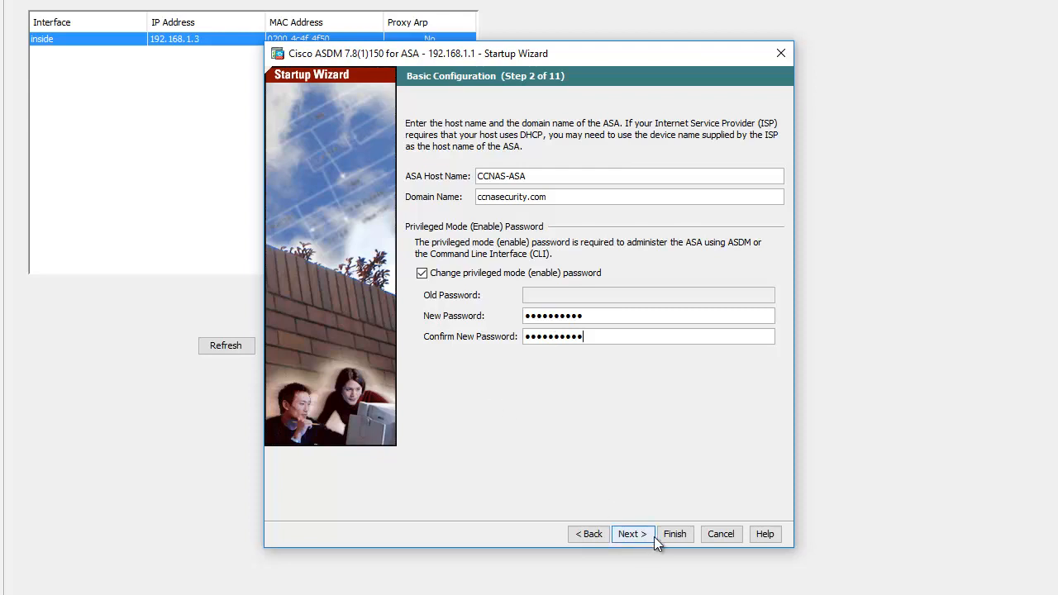
{"action": "left_click", "coordinate": [632, 535]}
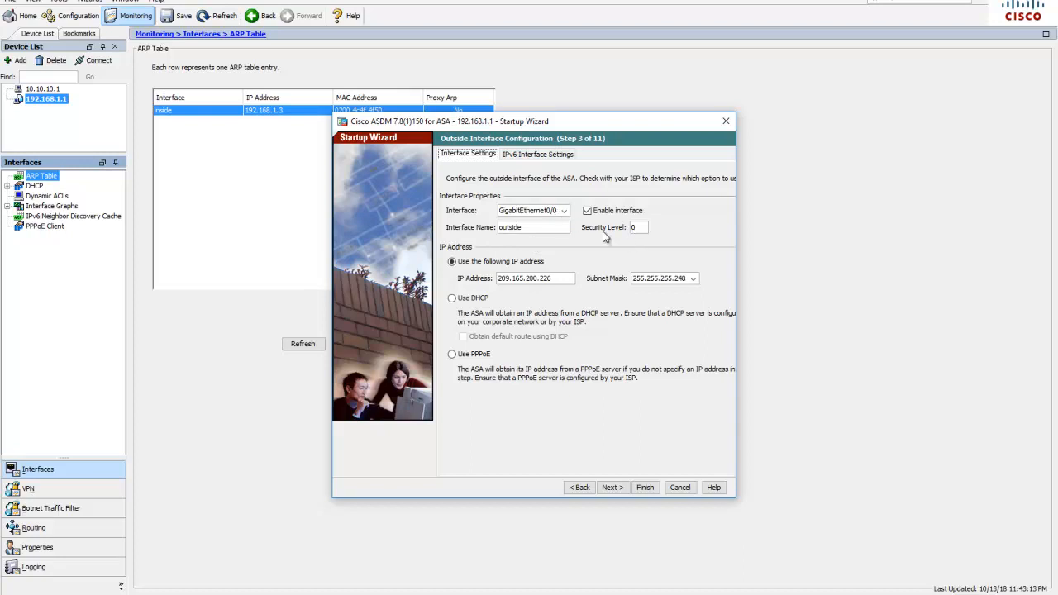
{"action": "left_click", "coordinate": [634, 229]}
{"action": "left_click", "coordinate": [616, 489]}
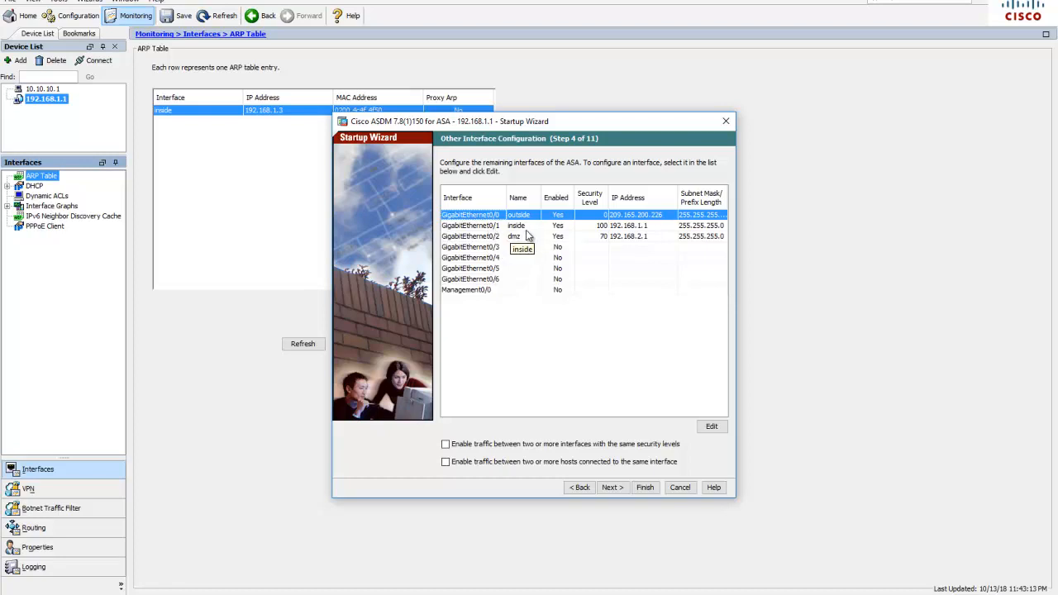
Enable traffic between interfaces with the same security levels and between hosts on the same interface, and proceed to static routes
{"action": "left_click", "coordinate": [603, 227]}
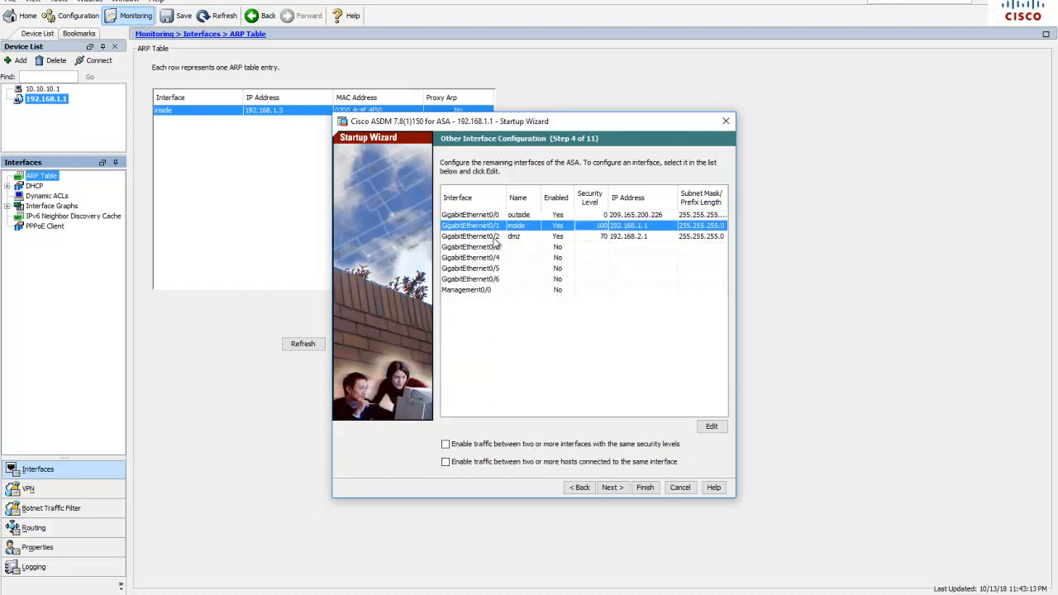
{"action": "left_click", "coordinate": [519, 241]}
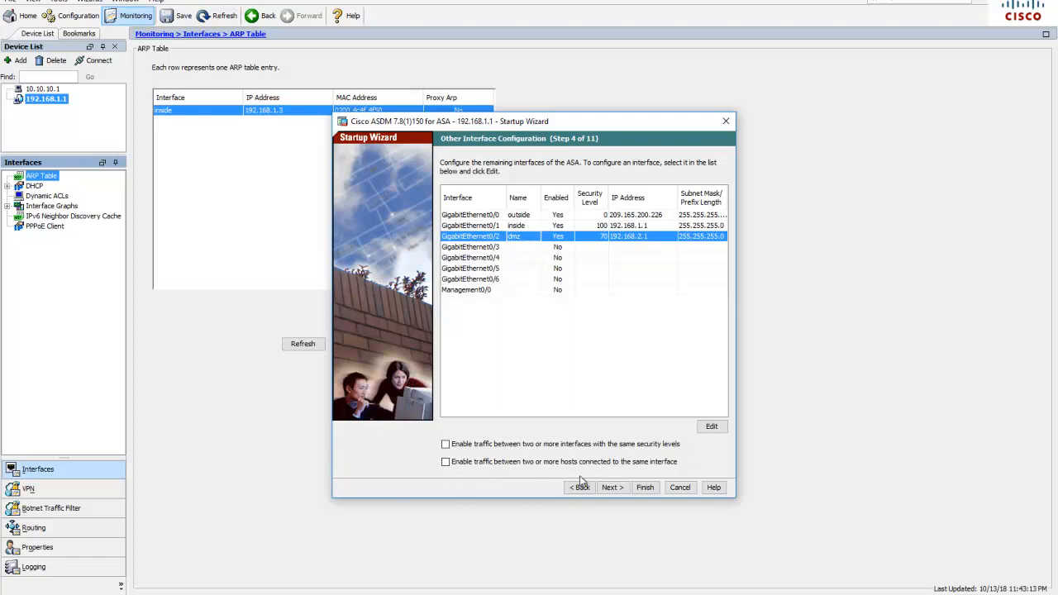
{"action": "left_click", "coordinate": [447, 444]}
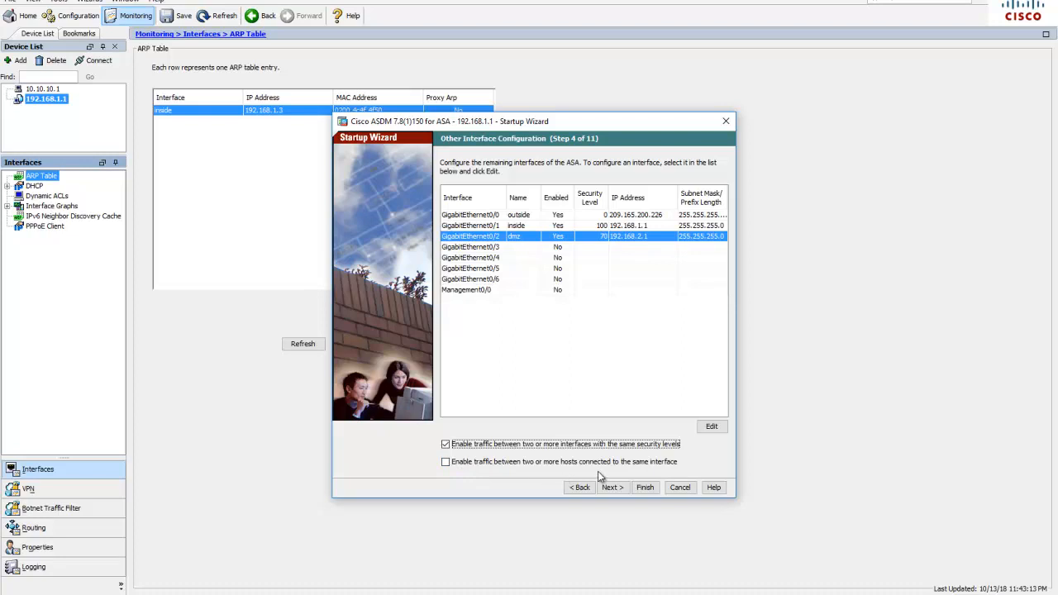
{"action": "left_click", "coordinate": [444, 464]}
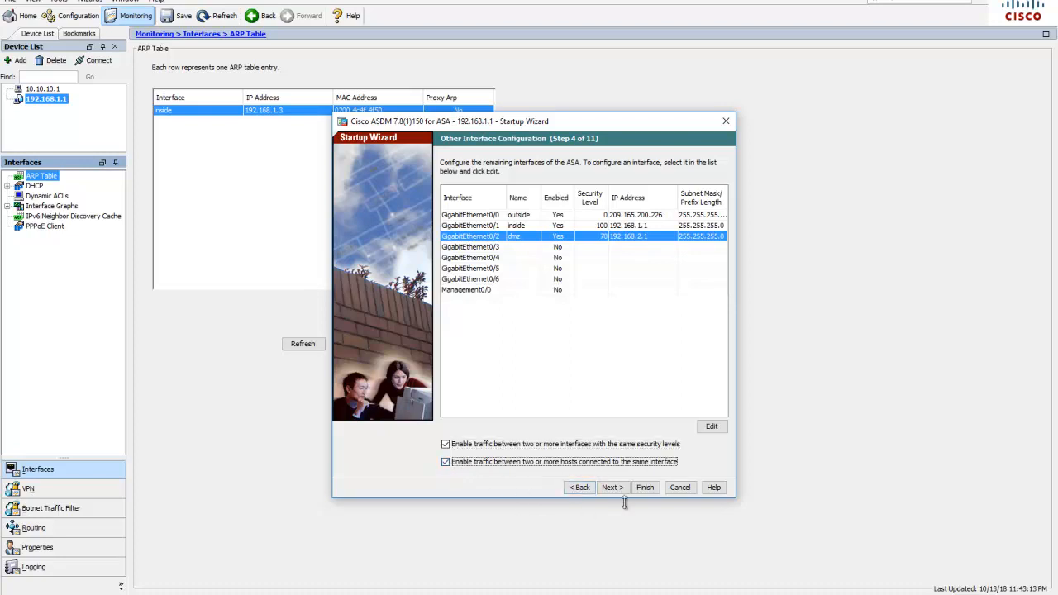
{"action": "left_click", "coordinate": [611, 488]}
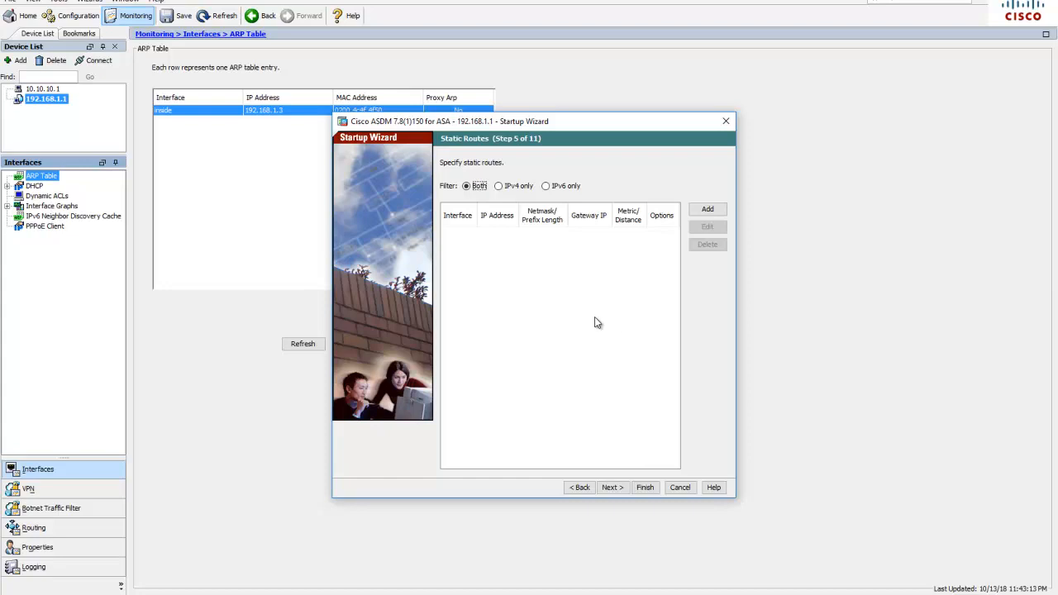
Filter the static routes to IPv4 only and start a new static route on the outside interface
{"action": "left_click", "coordinate": [499, 187]}
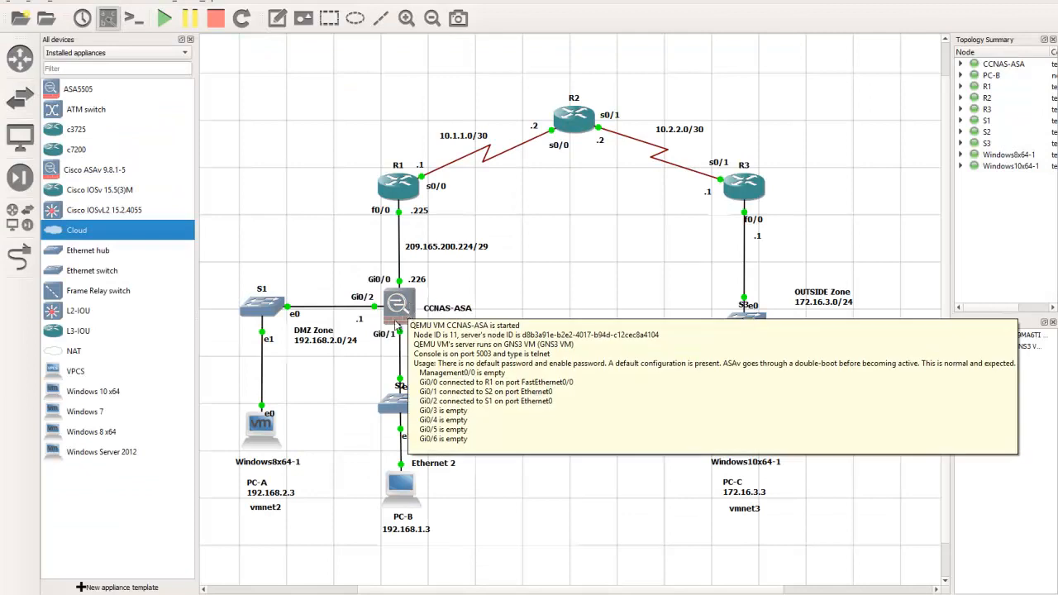
{"action": "mouse_move", "coordinate": [407, 324]}
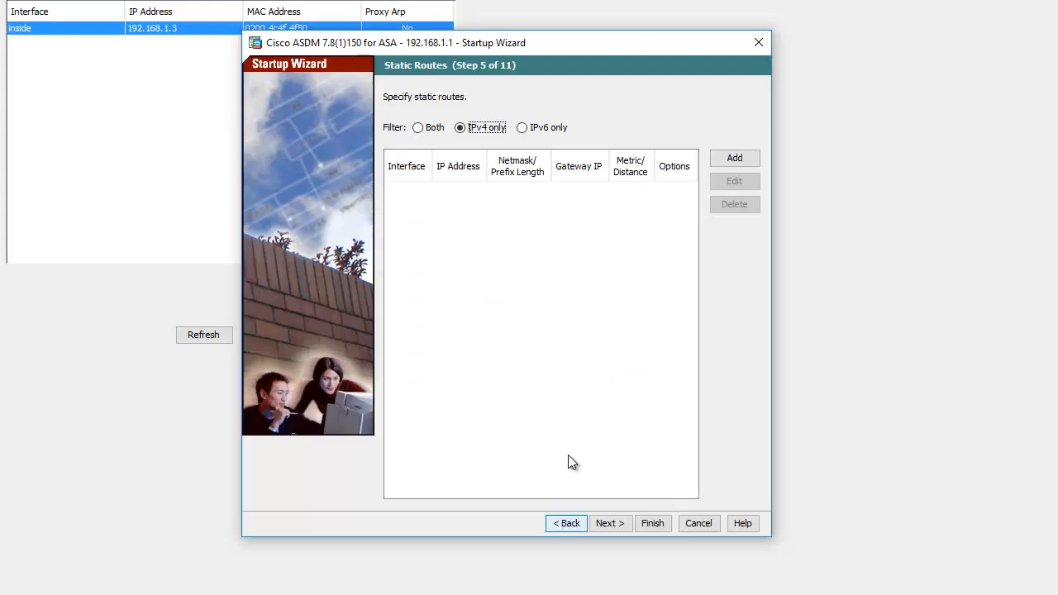
{"action": "left_click", "coordinate": [735, 159]}
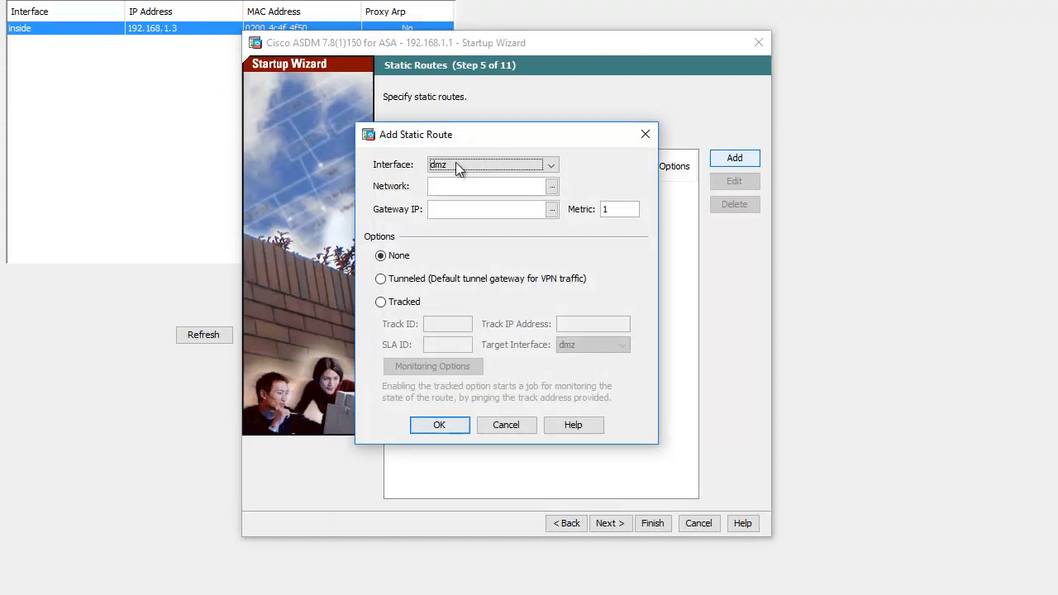
{"action": "left_click_drag", "start_coordinate": [509, 135], "coordinate": [650, 223]}
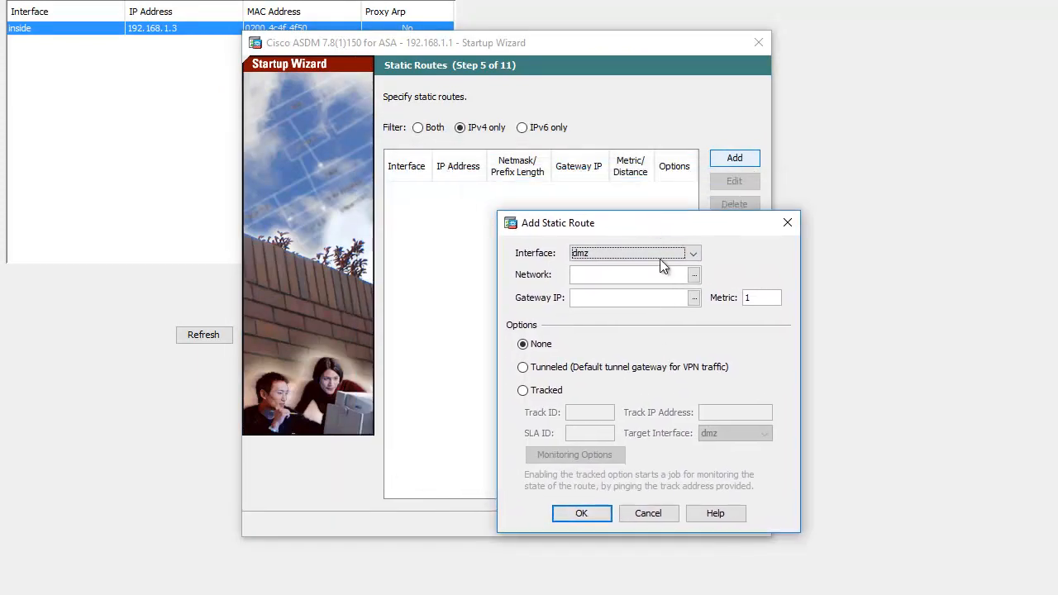
{"action": "left_click", "coordinate": [610, 252]}
{"action": "left_click", "coordinate": [586, 295]}
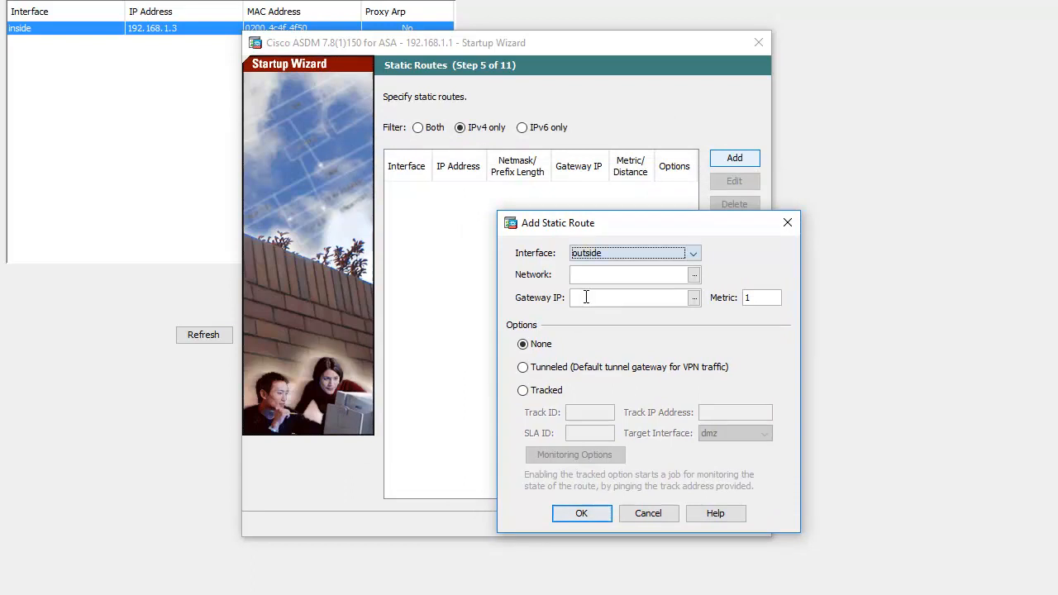
Choose the any4 network object as the static route's network
{"action": "left_click", "coordinate": [609, 274]}
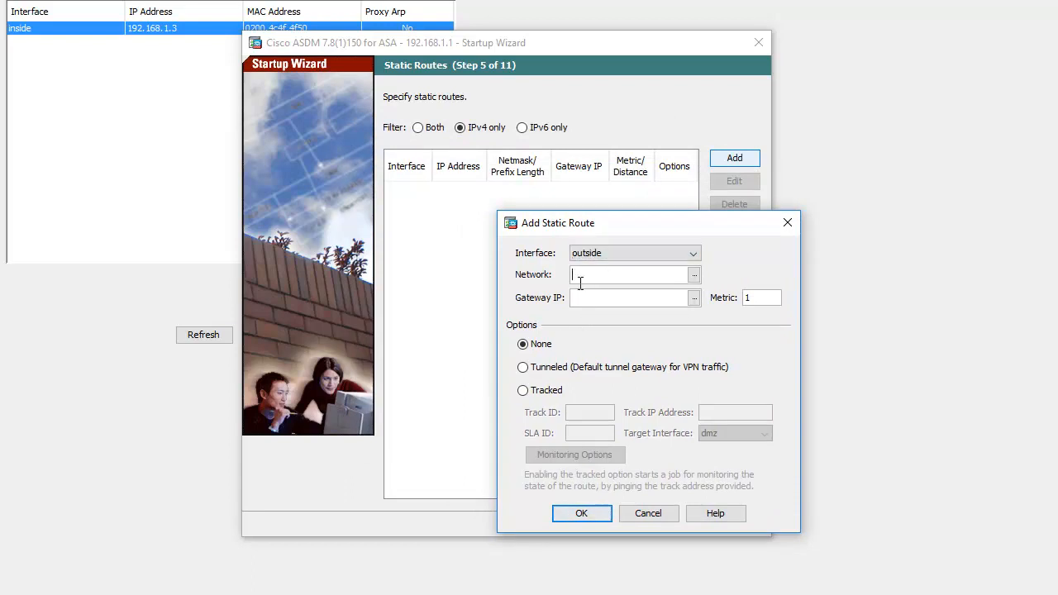
{"action": "left_click", "coordinate": [694, 276]}
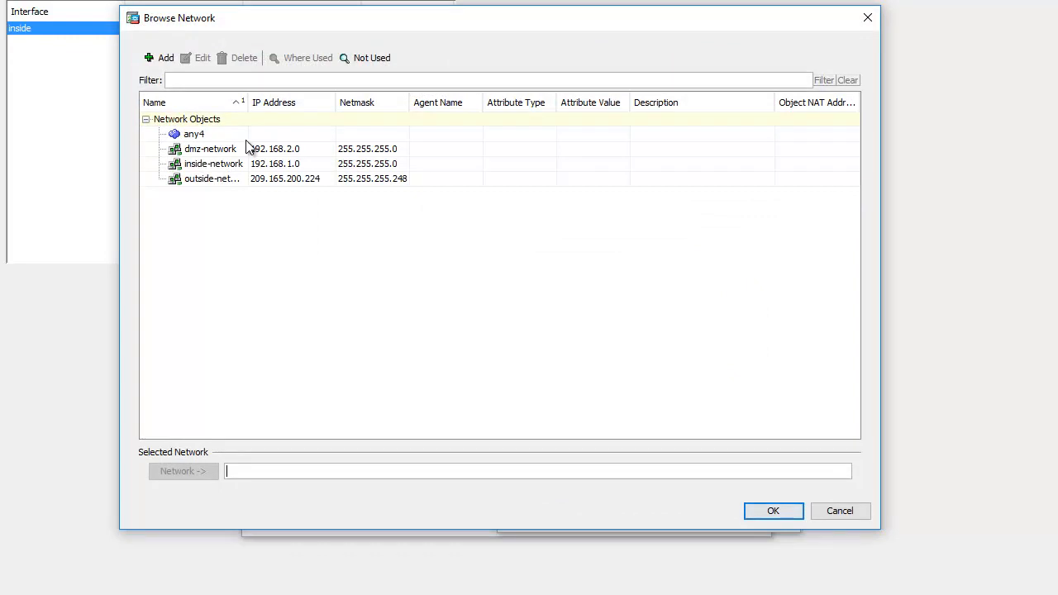
{"action": "double_click", "coordinate": [195, 137]}
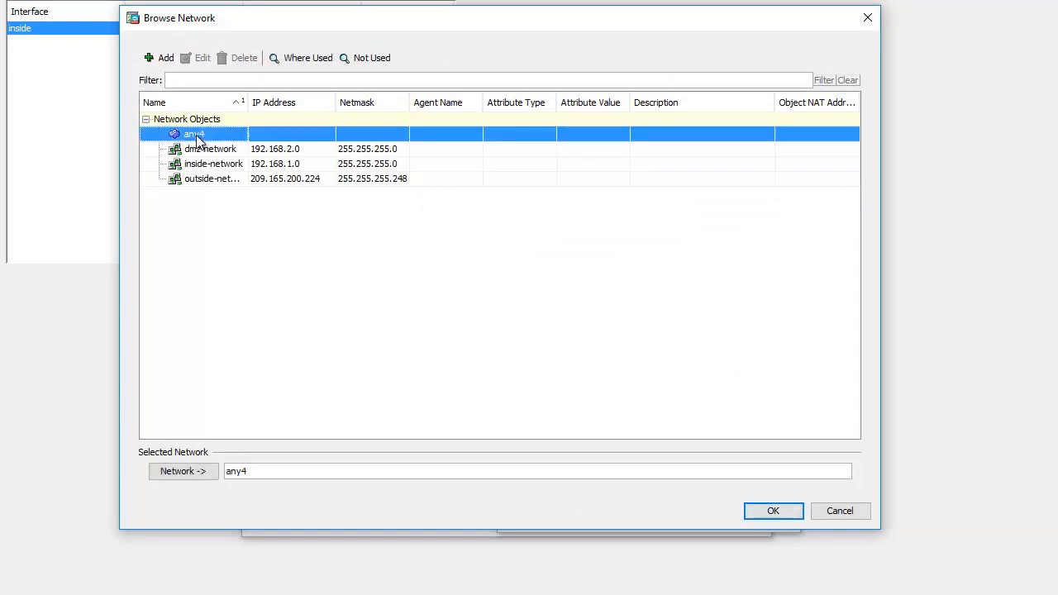
{"action": "left_click", "coordinate": [773, 513]}
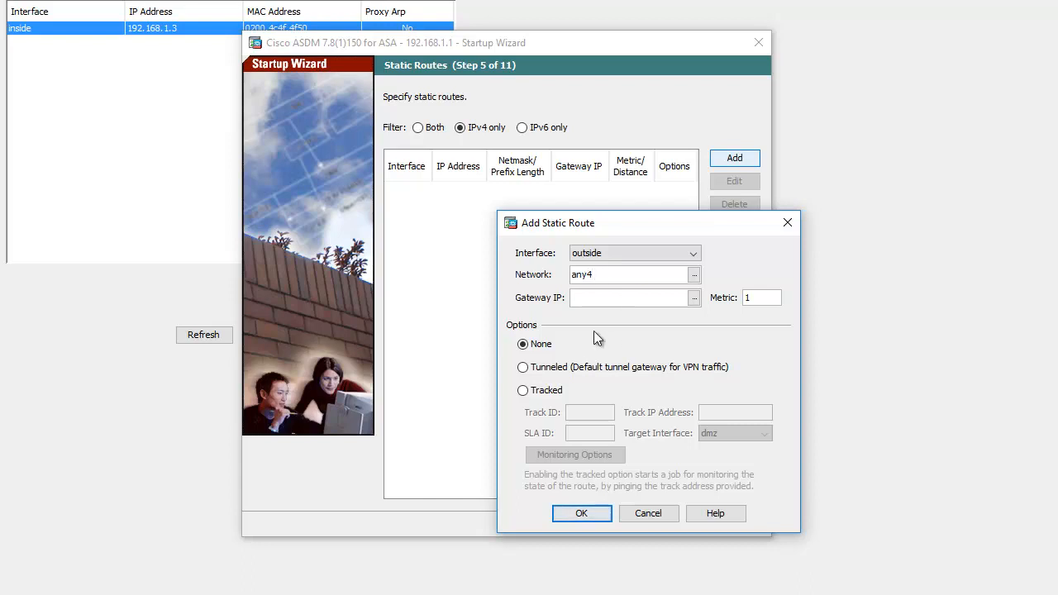
Set the static route's gateway IP to 209.165.200.225 and add the route
{"action": "left_click", "coordinate": [608, 297]}
{"action": "type", "text": "209.165.200.225"}
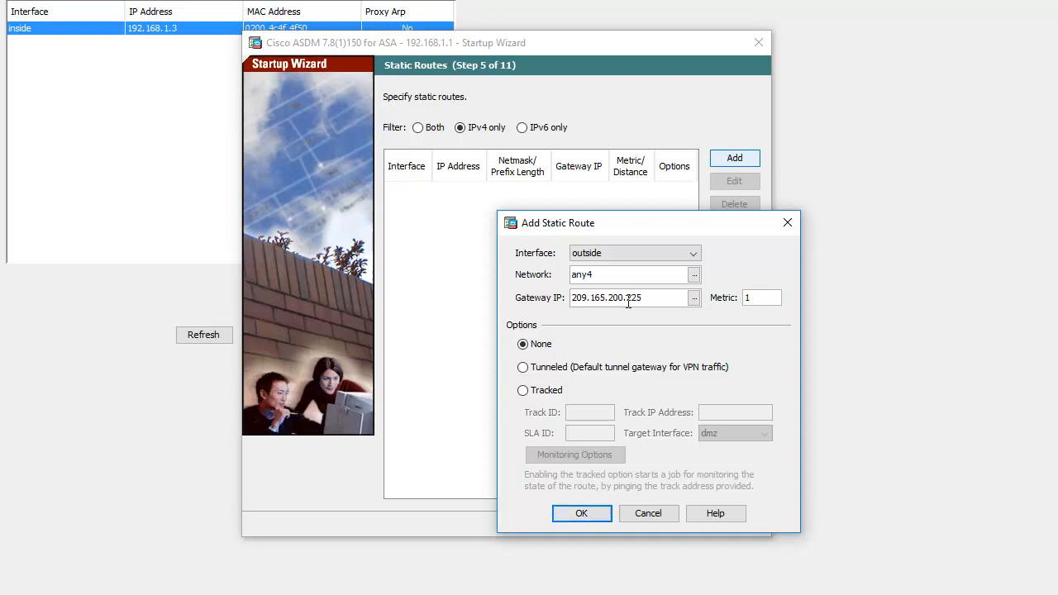
{"action": "left_click", "coordinate": [588, 519]}
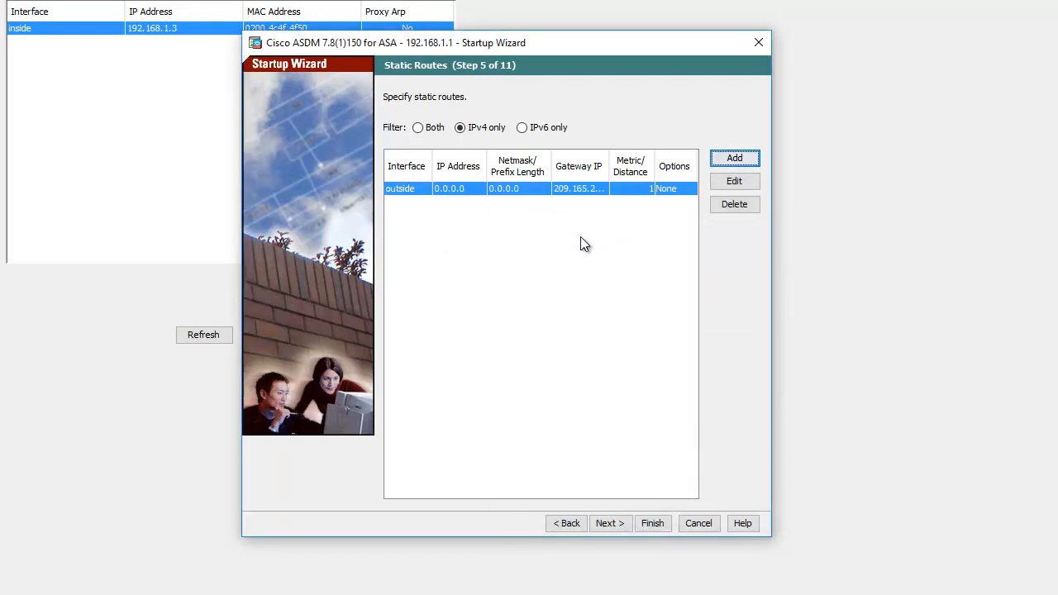
Proceed to the DHCP server settings and set the inside pool's starting IP address to 192.168.3.31
{"action": "left_click", "coordinate": [610, 524]}
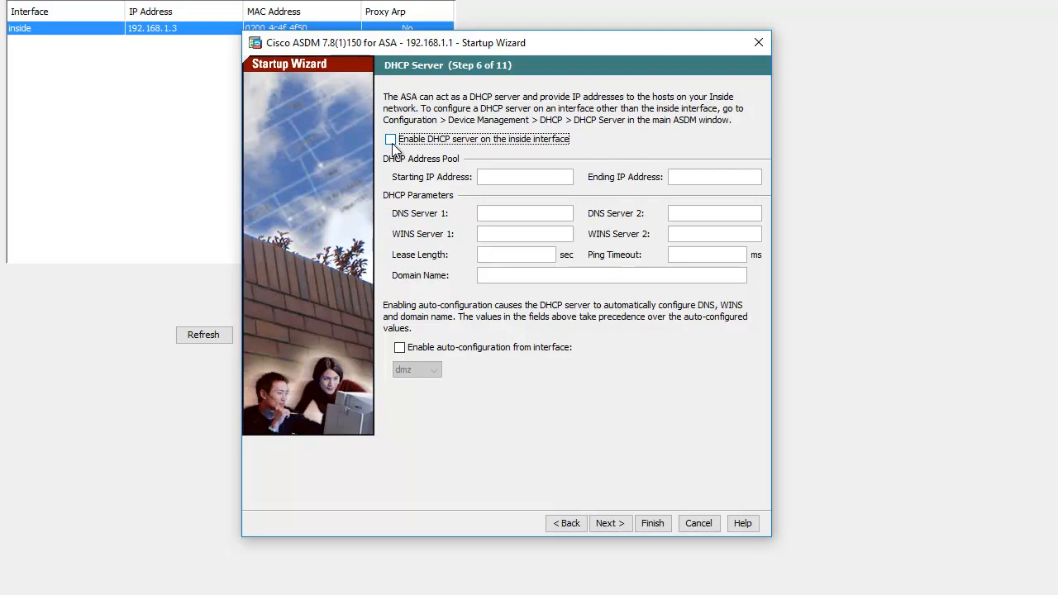
{"action": "left_click", "coordinate": [504, 180]}
{"action": "type", "text": "192.168"}
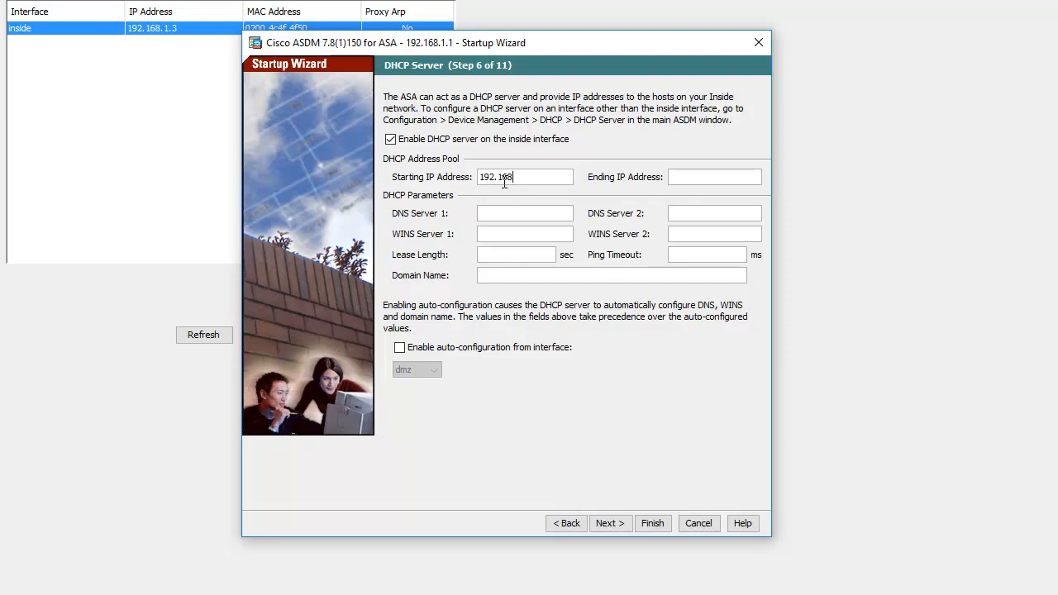
{"action": "type", "text": ".3.3"}
{"action": "type", "text": "1"}
{"action": "type", "text": "192.168"}
{"action": "type", "text": "."}
{"action": "type", "text": "1"}
{"action": "type", "text": ".30"}
Set the DHCP pool's ending IP address to 192.168.1.39 and DNS Server 1 to 10.20.30.40, and try to continue
{"action": "key", "text": "BackSpace"}
{"action": "type", "text": "9"}
{"action": "left_click", "coordinate": [610, 524]}
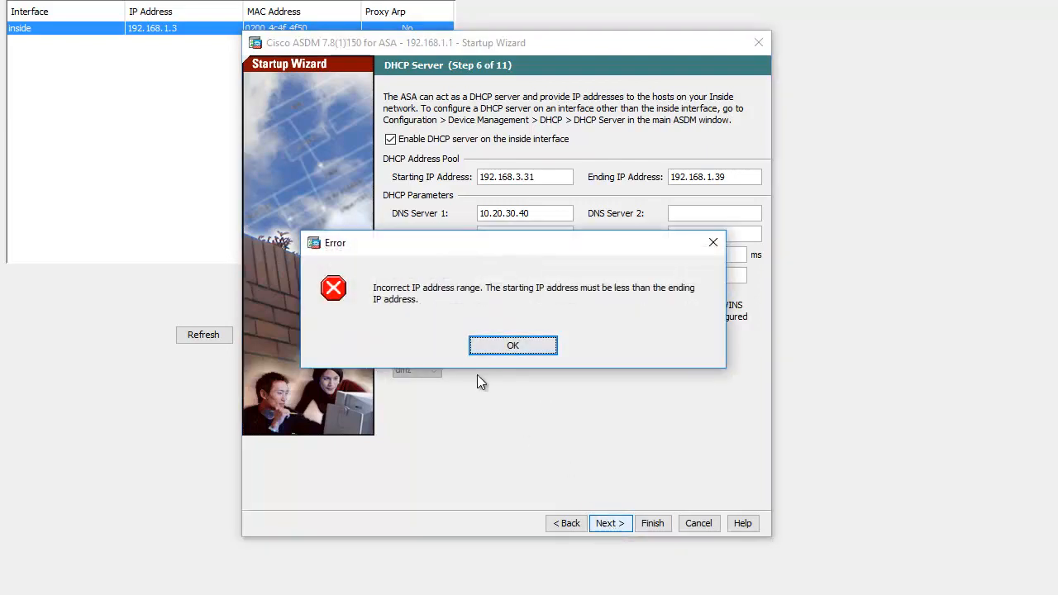
Dismiss the error and correct the DHCP pool's starting IP address to 192.168.1.31
{"action": "left_click", "coordinate": [513, 345]}
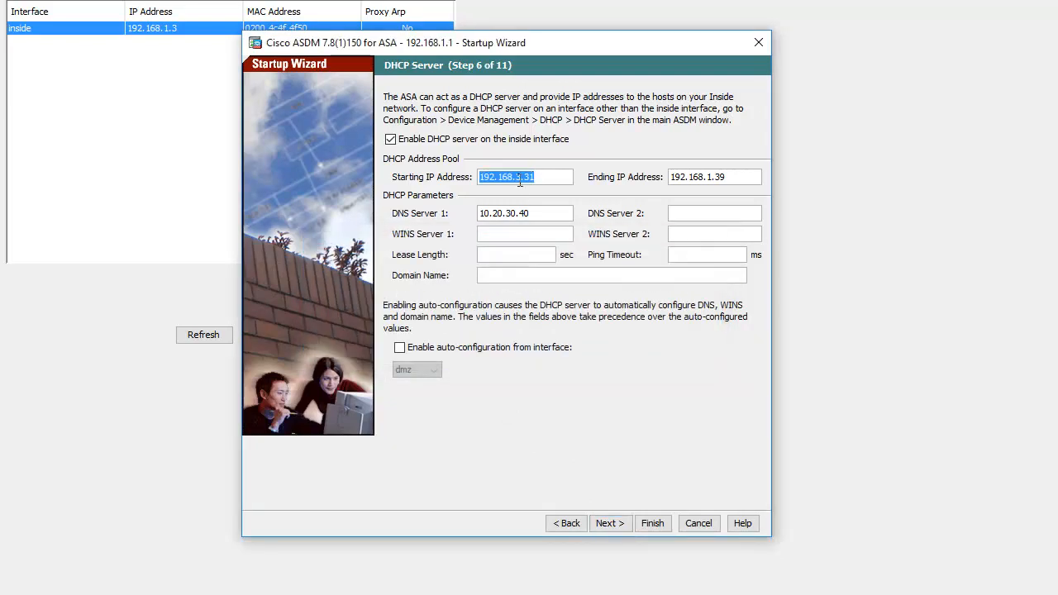
{"action": "key", "text": "Right"}
{"action": "key", "text": "Left"}
{"action": "key", "text": "Left"}
{"action": "key", "text": "Left"}
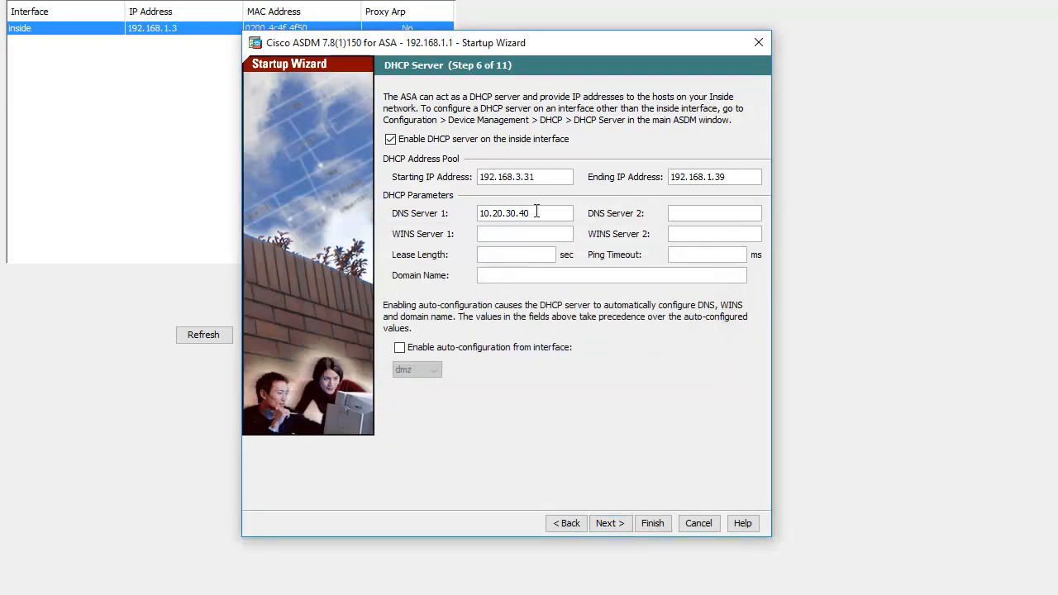
{"action": "key", "text": "BackSpace"}
{"action": "type", "text": "1"}
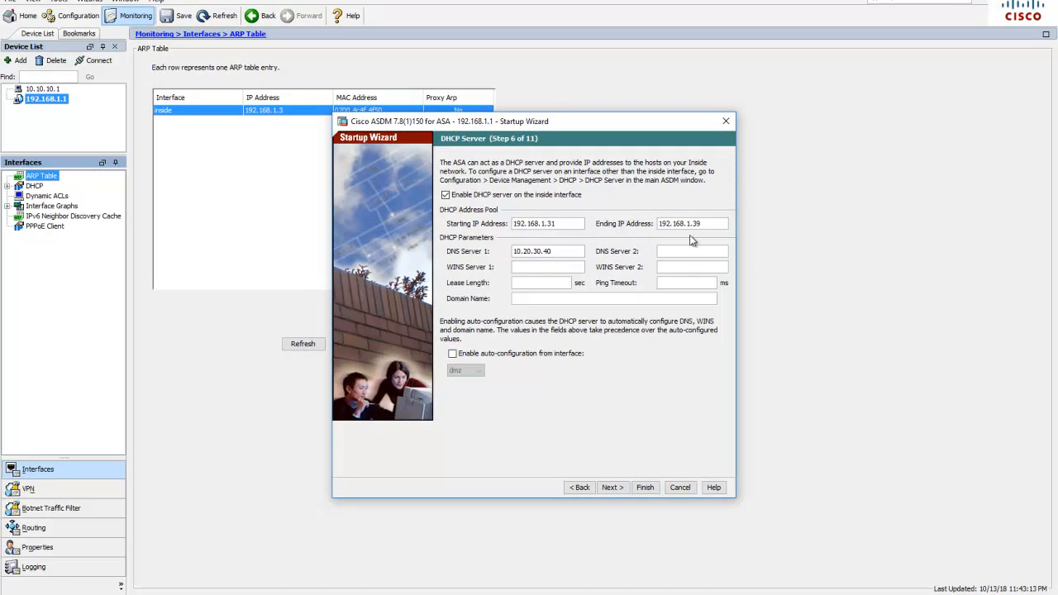
Enable Port Address Translation using the IP address on the outside interface, and proceed to administrative access
{"action": "left_click", "coordinate": [611, 488]}
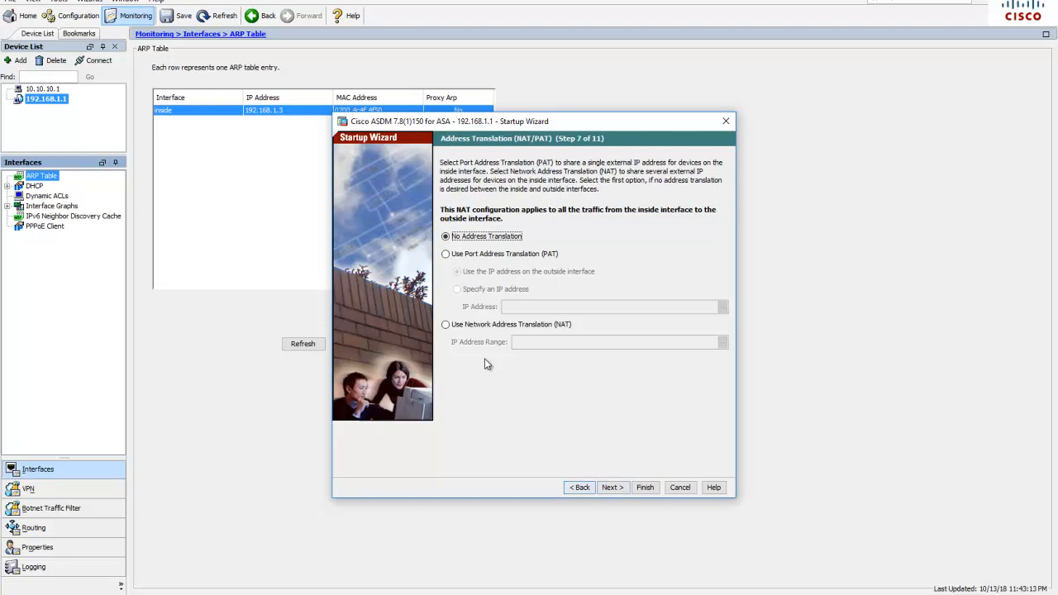
{"action": "left_click", "coordinate": [445, 254]}
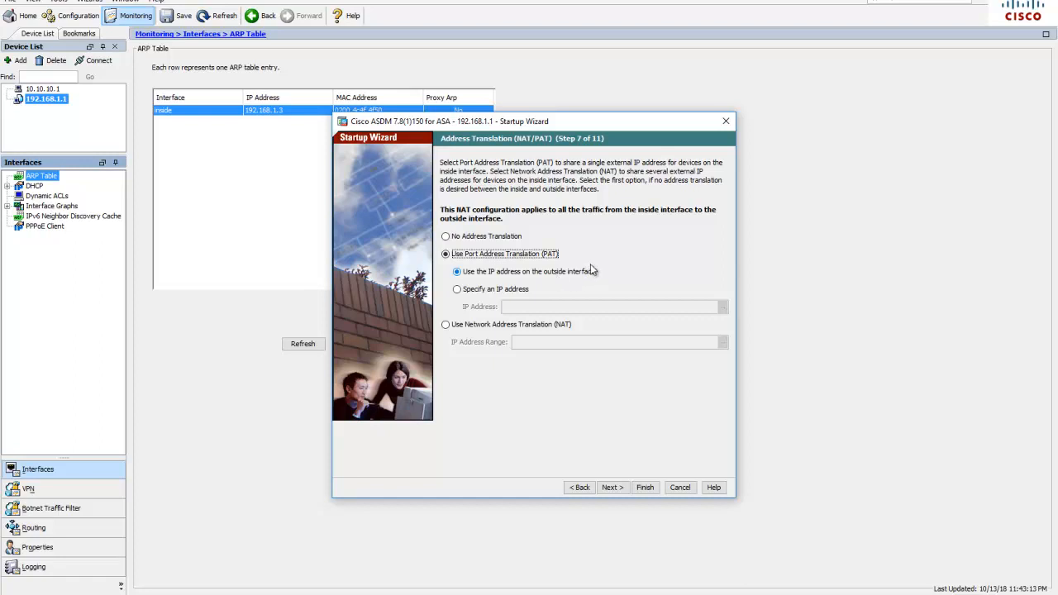
{"action": "left_click", "coordinate": [611, 488]}
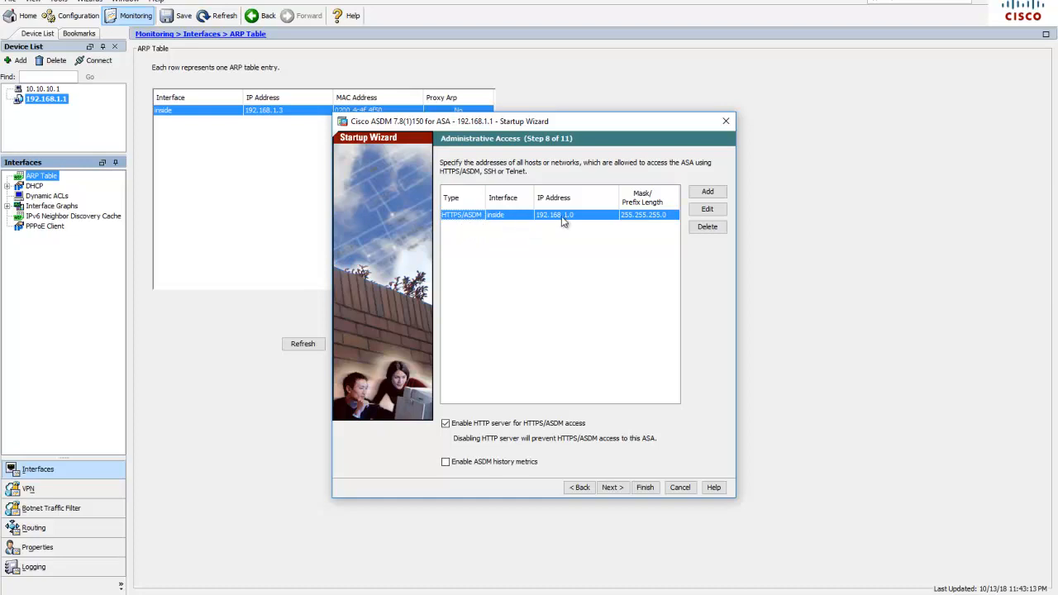
Start a new administrative access entry with access type SSH on the inside interface
{"action": "left_click", "coordinate": [715, 193]}
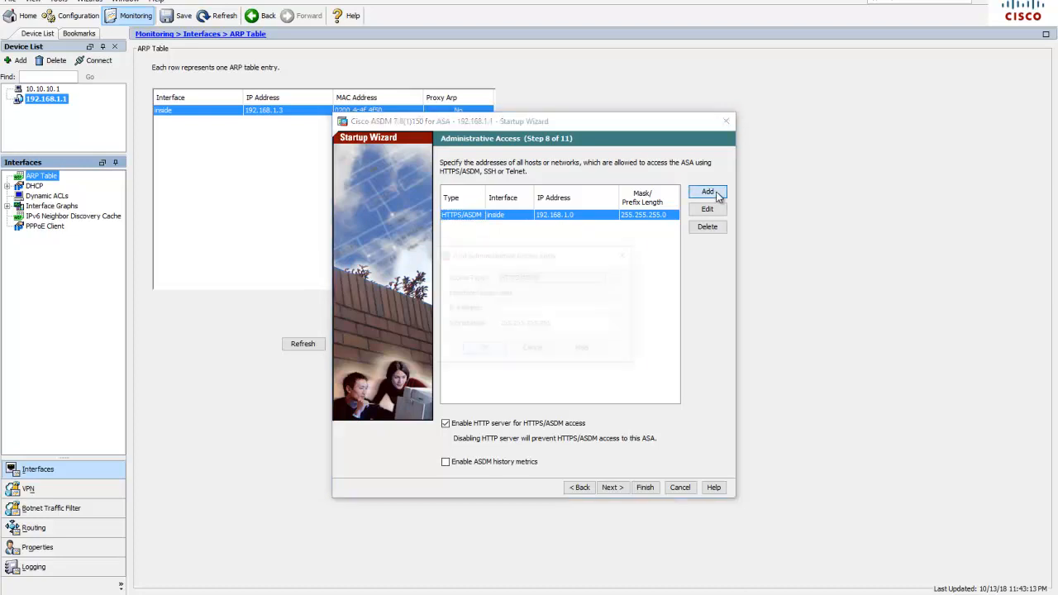
{"action": "left_click", "coordinate": [538, 278]}
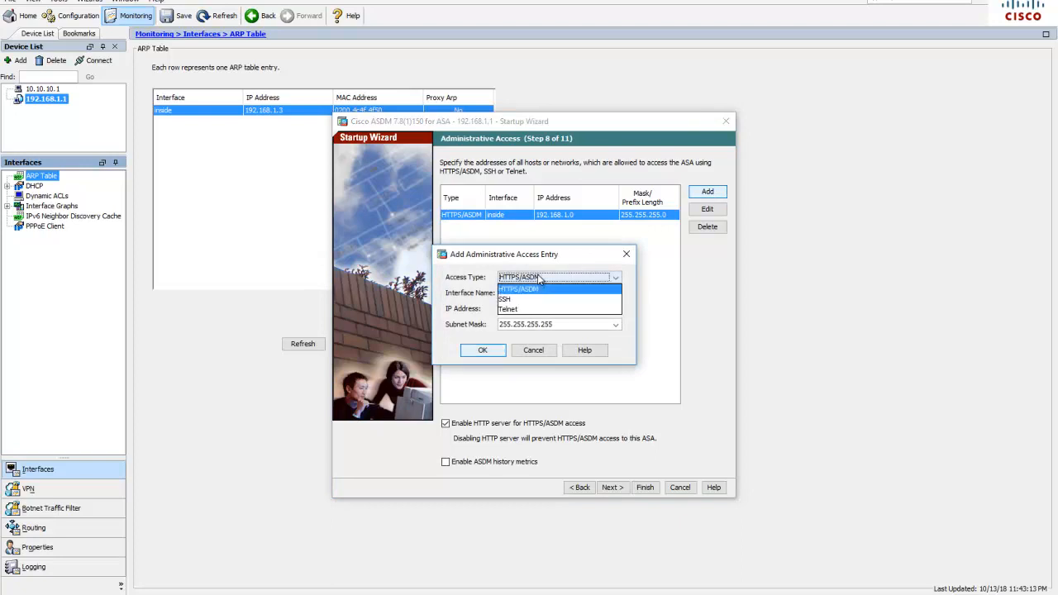
{"action": "left_click", "coordinate": [511, 298]}
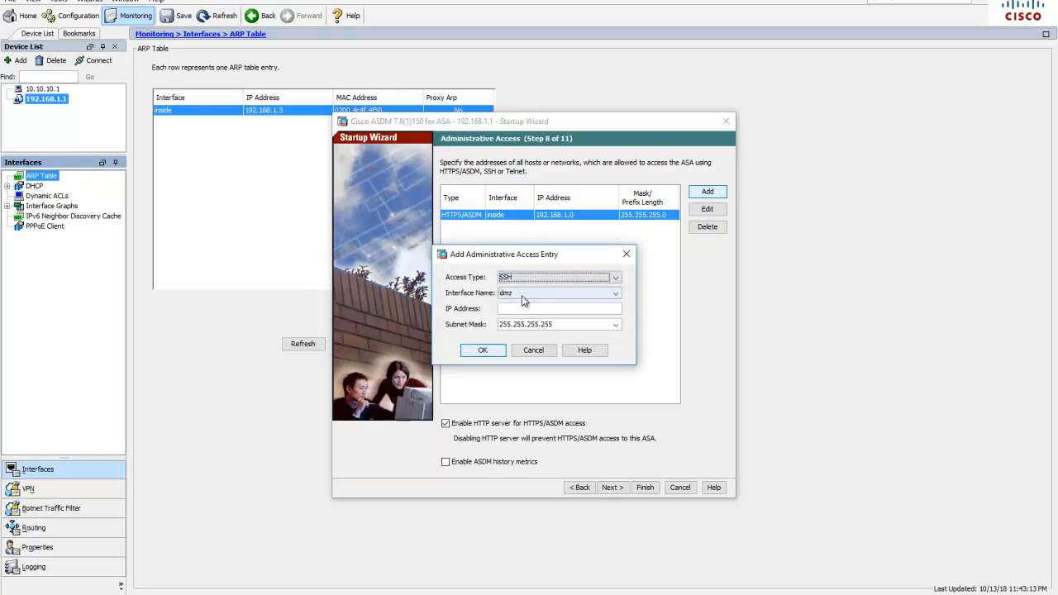
{"action": "left_click", "coordinate": [522, 295]}
{"action": "left_click", "coordinate": [510, 315]}
{"action": "left_click", "coordinate": [514, 310]}
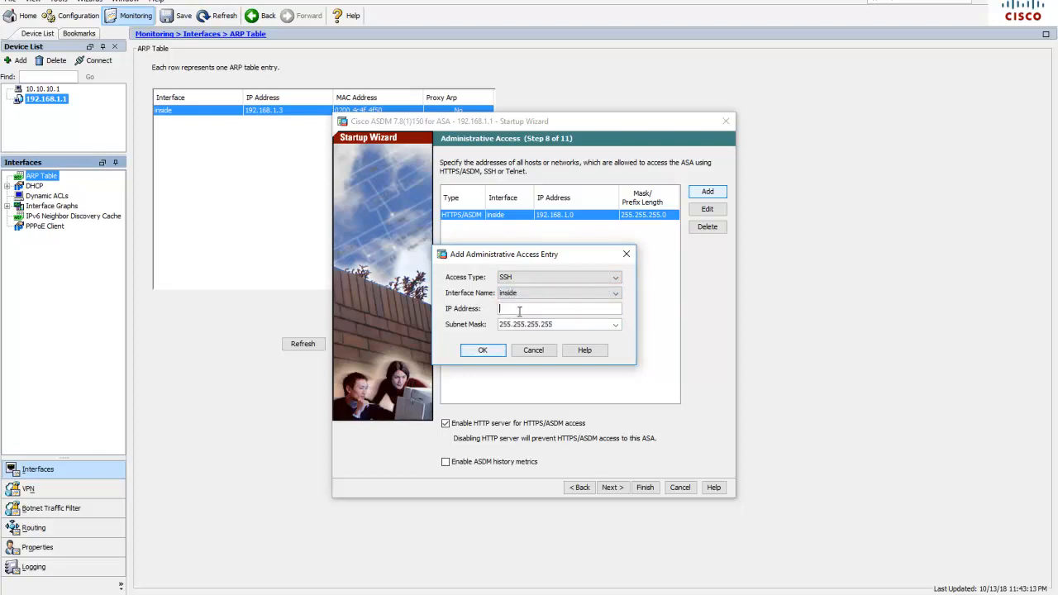
Set the SSH entry's IP address to 192.168.1.0 with subnet mask 255.255.255.0, and add it
{"action": "type", "text": "192.168.1.0"}
{"action": "left_click", "coordinate": [616, 325]}
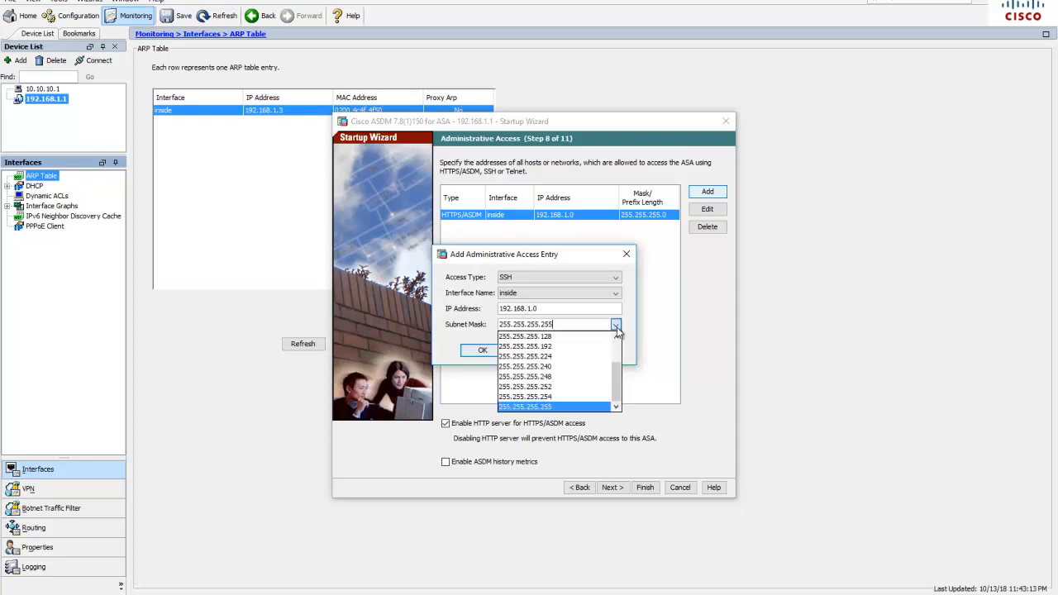
{"action": "scroll", "coordinate": [592, 341], "scroll_direction": "up", "scroll_amount": 2}
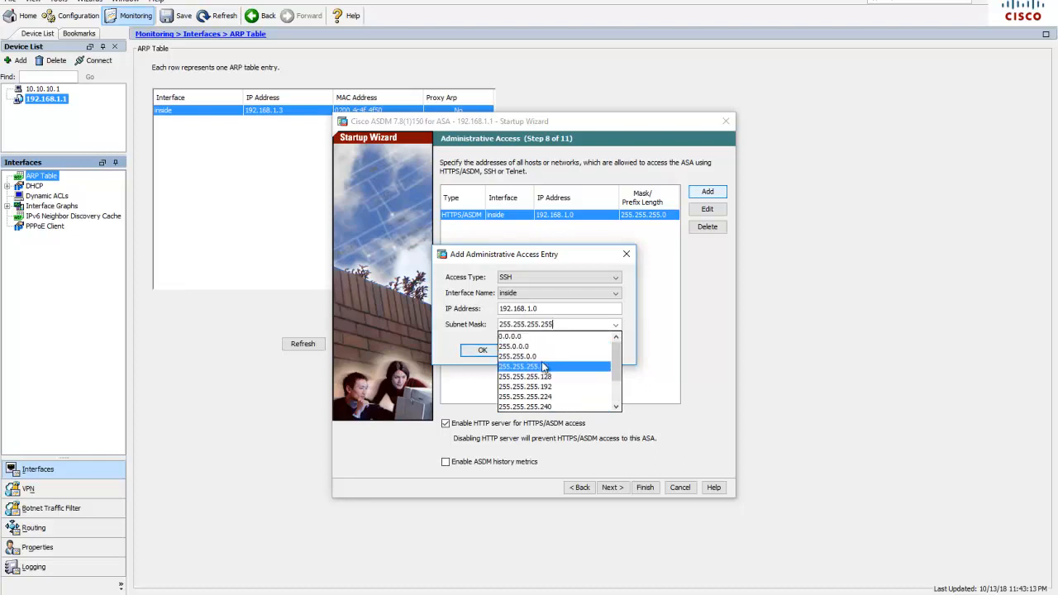
{"action": "left_click", "coordinate": [543, 367]}
{"action": "left_click", "coordinate": [483, 351]}
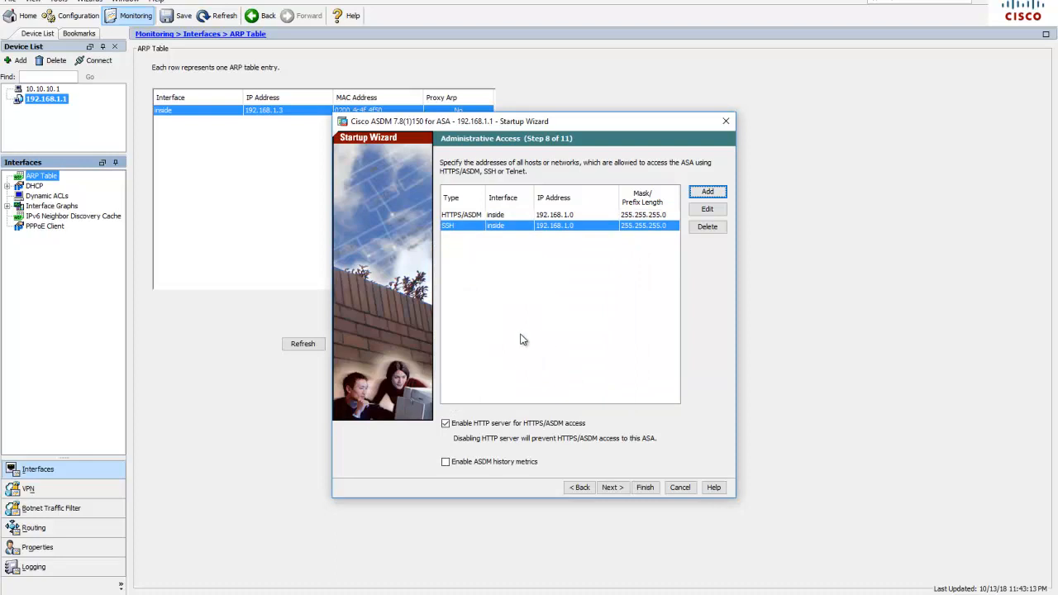
Add an SSH administrative access entry on the outside interface for the host 172.16.3.3
{"action": "left_click", "coordinate": [707, 192]}
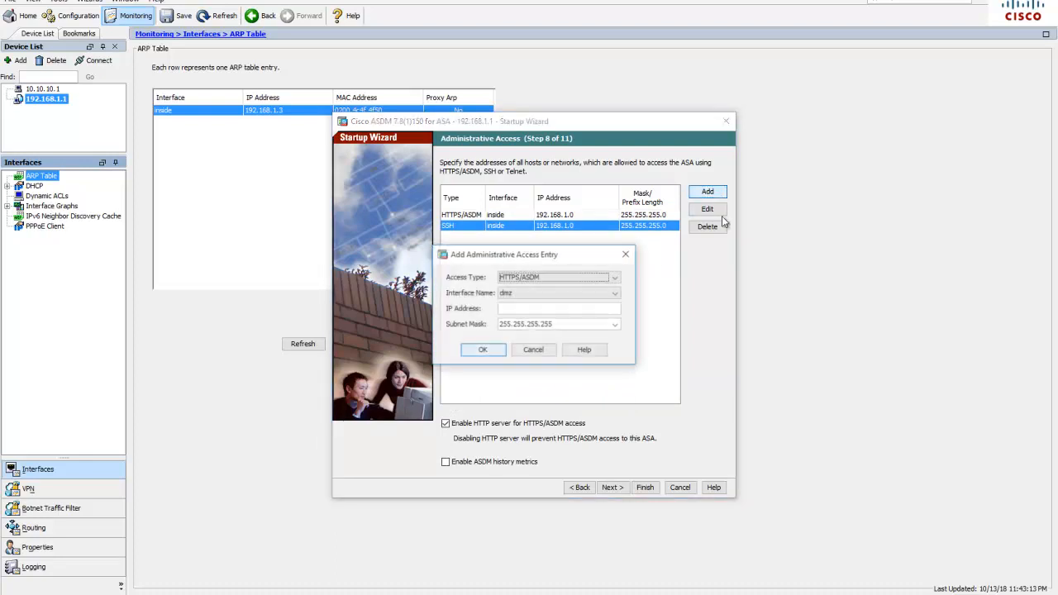
{"action": "left_click", "coordinate": [556, 279]}
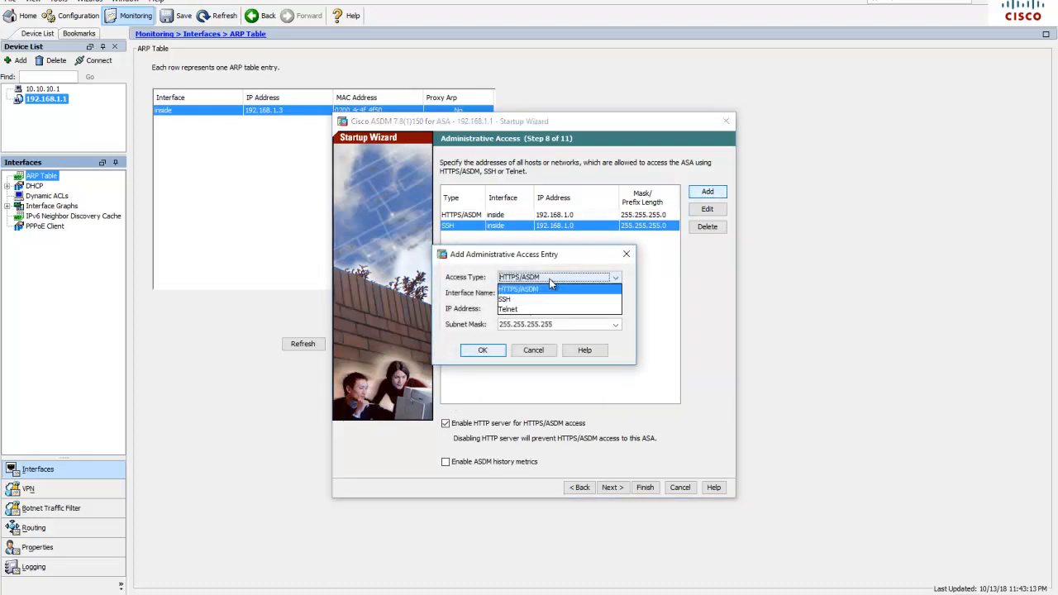
{"action": "left_click", "coordinate": [519, 300]}
{"action": "left_click", "coordinate": [530, 292]}
{"action": "left_click", "coordinate": [514, 325]}
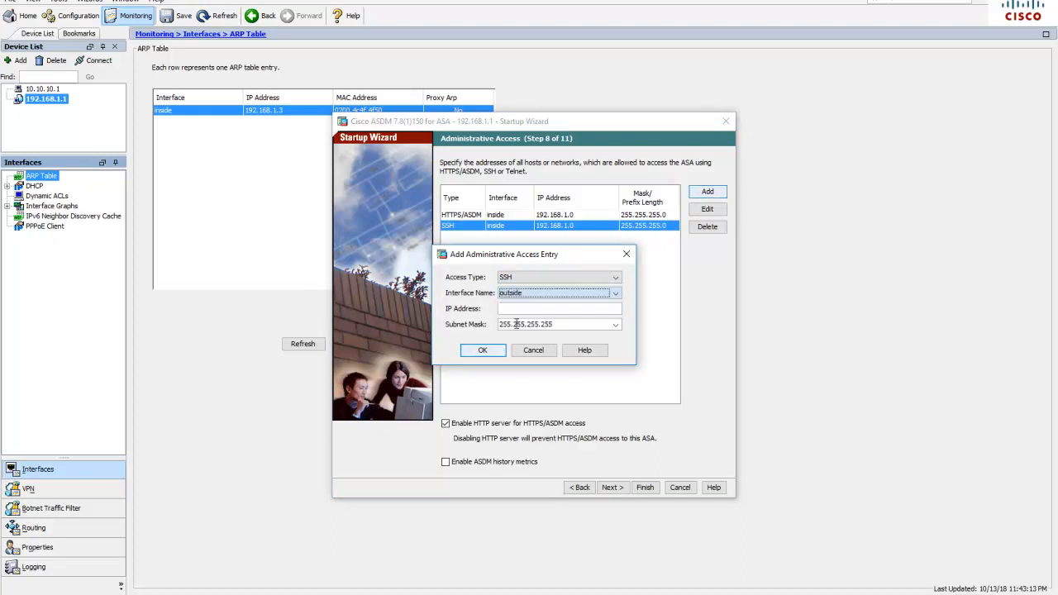
{"action": "left_click", "coordinate": [513, 308]}
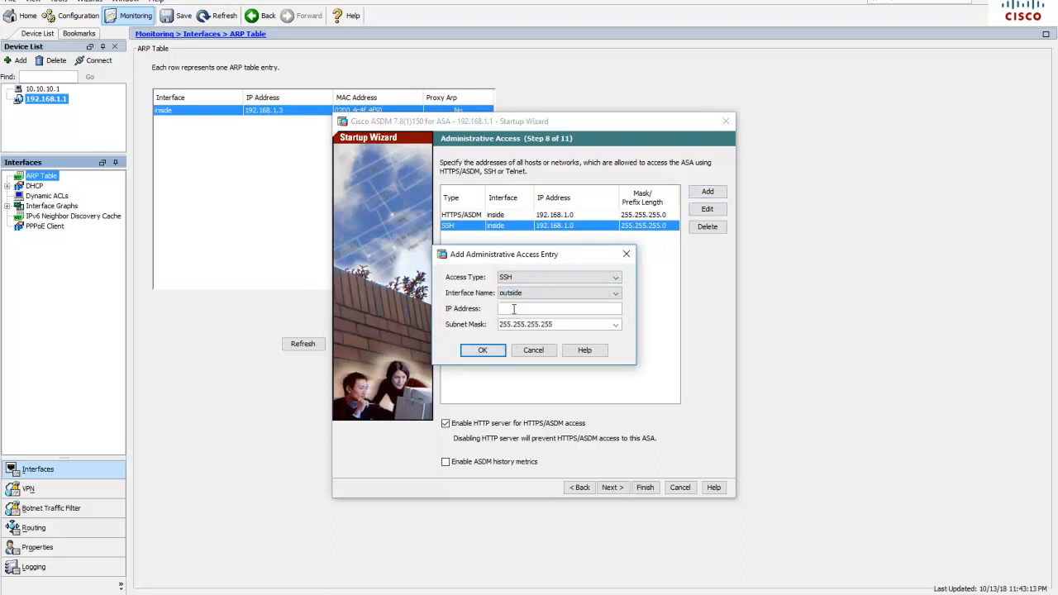
{"action": "type", "text": "172.16.3.3"}
{"action": "left_click", "coordinate": [483, 350]}
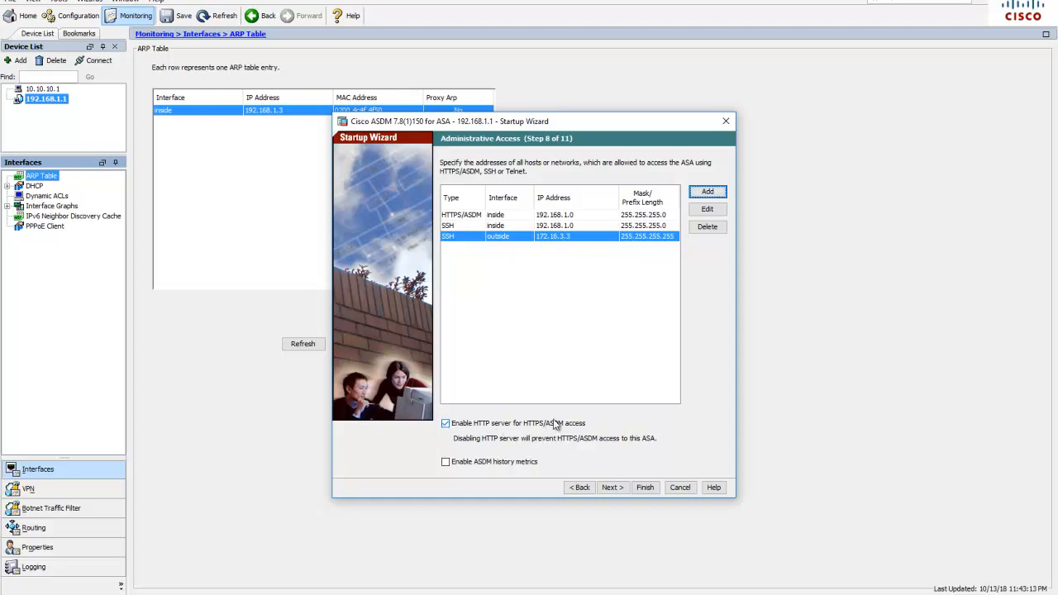
Skip Auto Update, choose not to enable Smart Call Home, and proceed to the wizard summary
{"action": "left_click", "coordinate": [611, 488]}
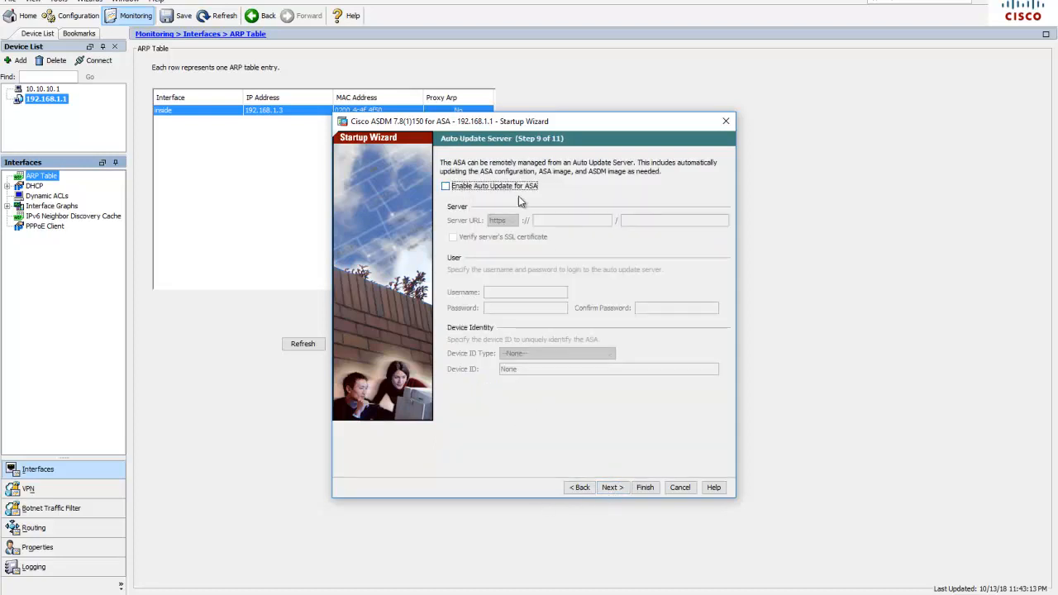
{"action": "left_click", "coordinate": [612, 487]}
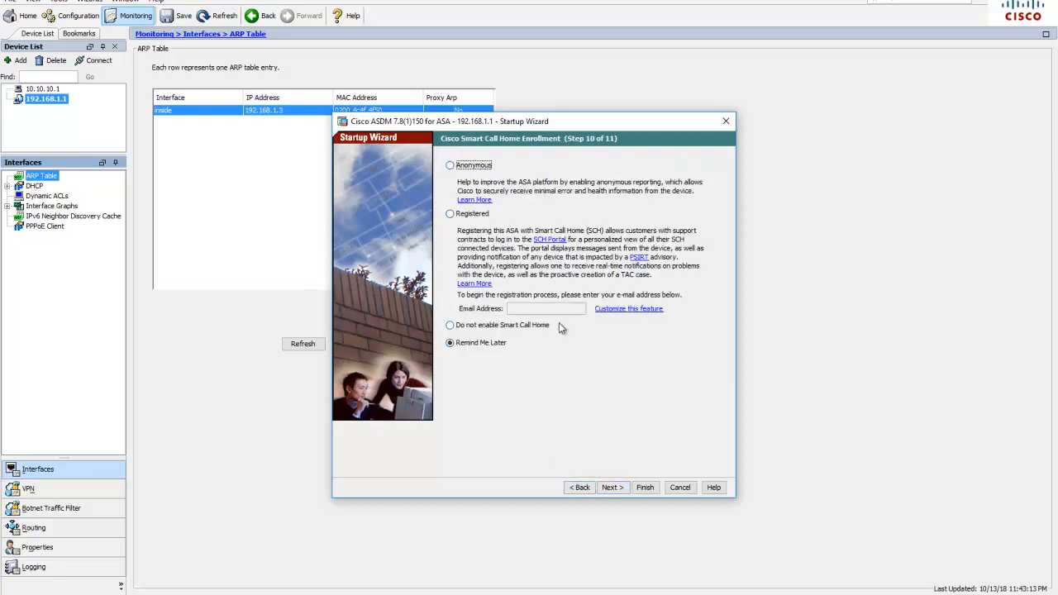
{"action": "left_click", "coordinate": [451, 326]}
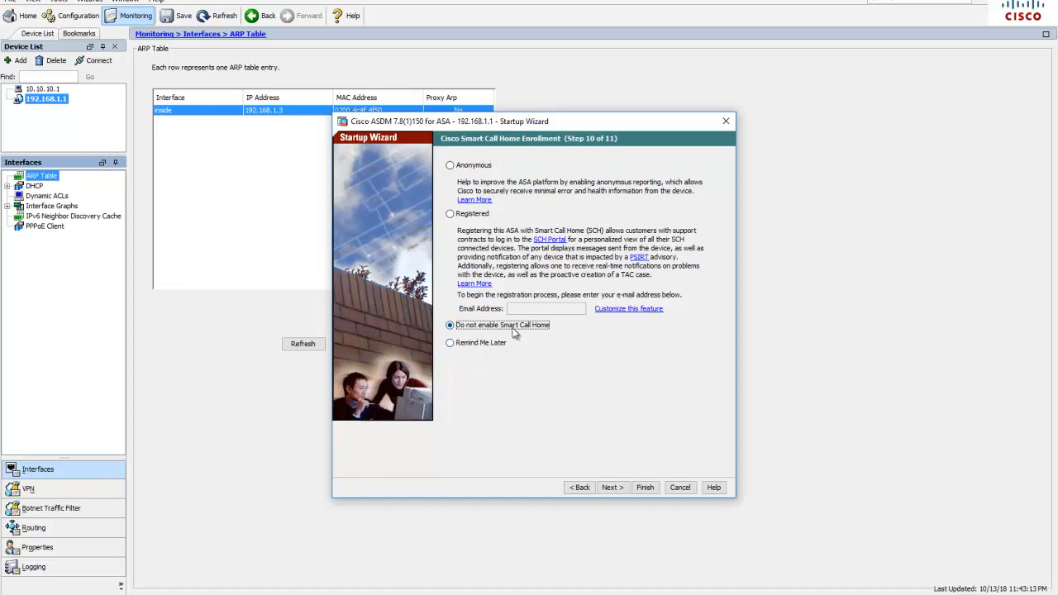
{"action": "left_click", "coordinate": [613, 489]}
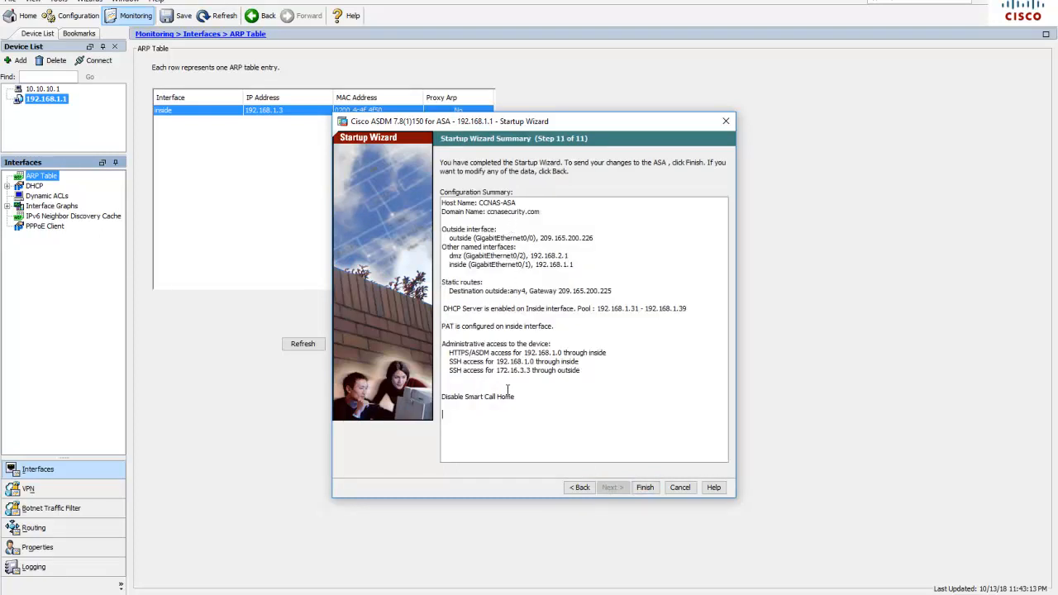
Finish the Startup Wizard to send the configuration, authenticating with the network password, and return to the Home view
{"action": "left_click", "coordinate": [645, 488]}
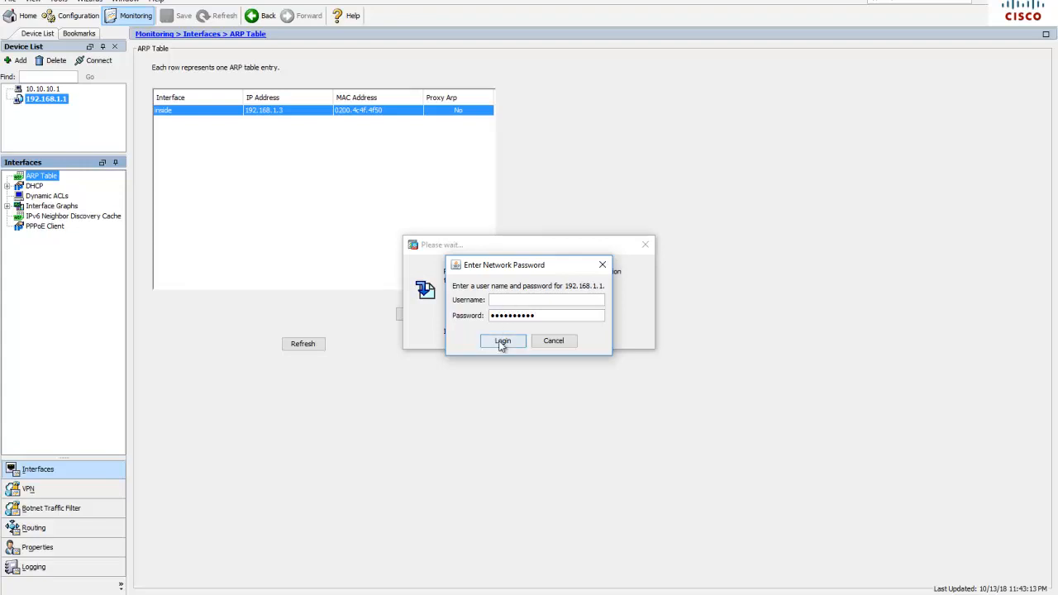
{"action": "left_click", "coordinate": [503, 342]}
{"action": "left_click", "coordinate": [527, 347]}
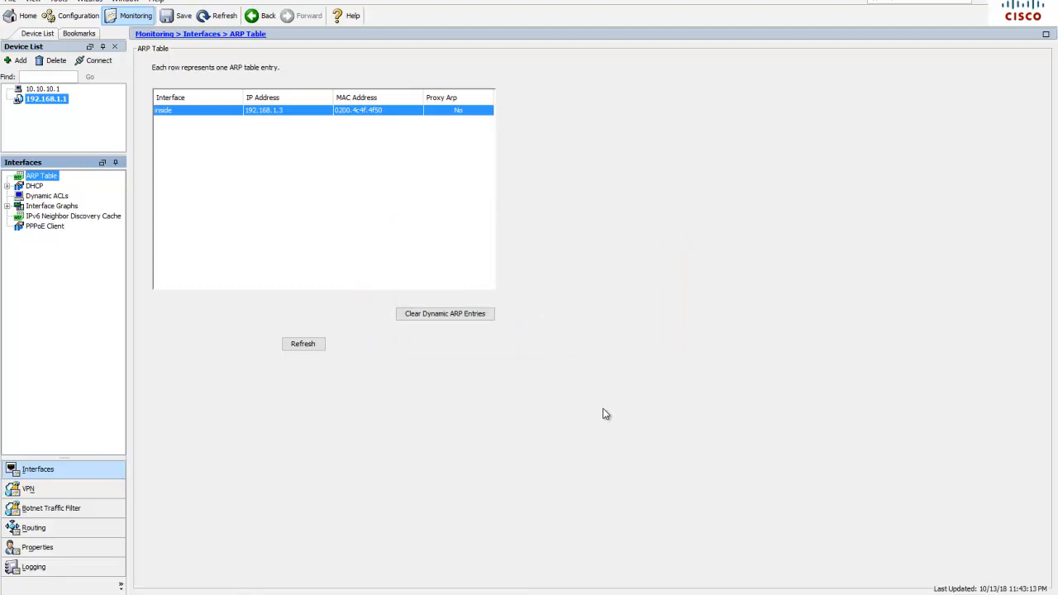
{"action": "left_click", "coordinate": [28, 16]}
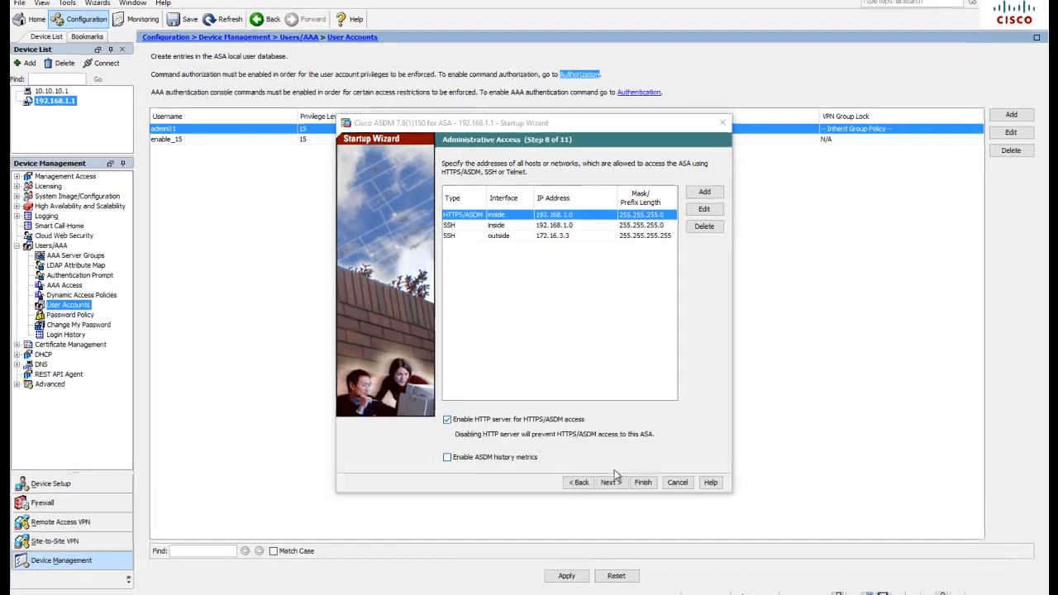
Advance the reopened Startup Wizard to its summary, review the administrative access entries, and finish the wizard
{"action": "left_click", "coordinate": [605, 460]}
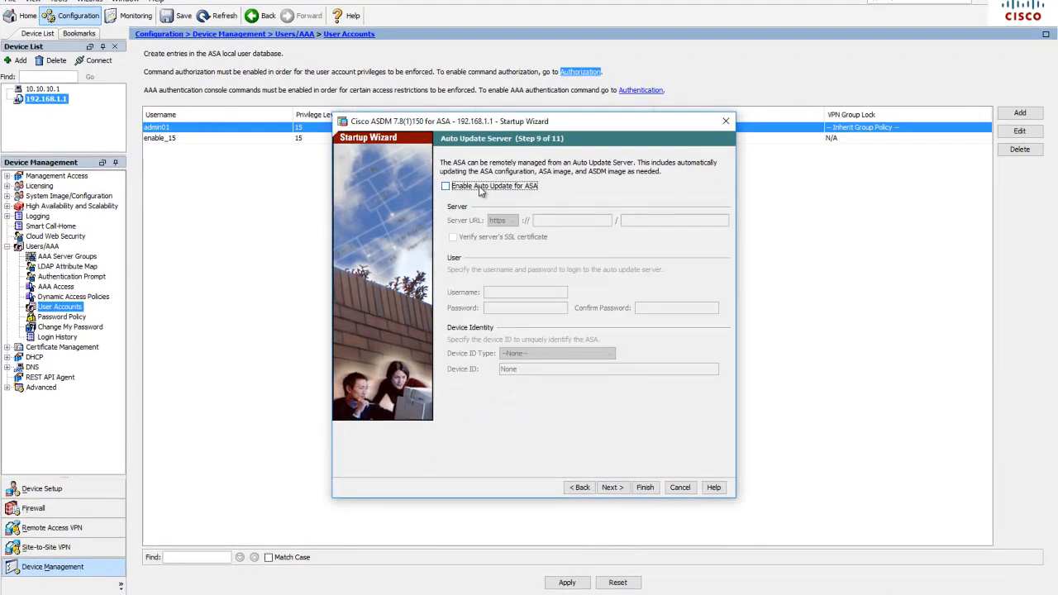
{"action": "left_click", "coordinate": [613, 487]}
{"action": "left_click", "coordinate": [612, 488]}
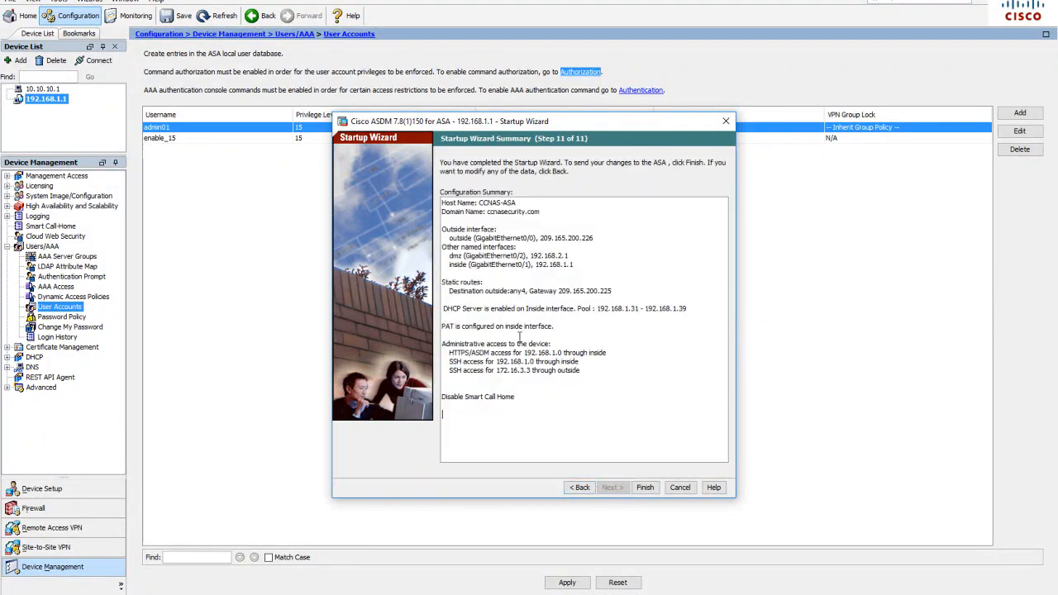
{"action": "left_click_drag", "start_coordinate": [450, 352], "coordinate": [582, 373]}
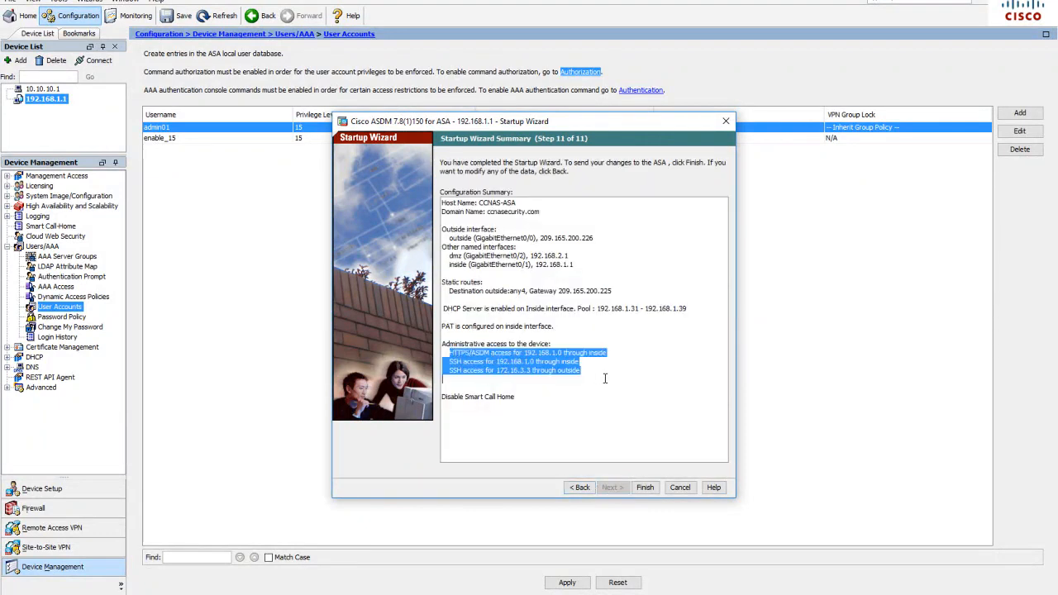
{"action": "left_click", "coordinate": [645, 487]}
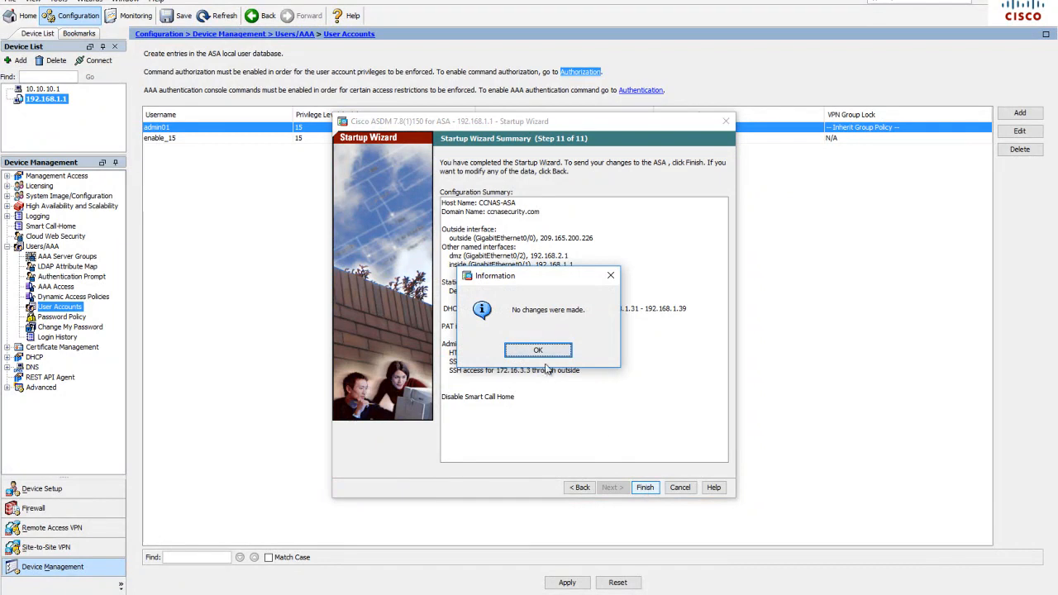
{"action": "left_click", "coordinate": [541, 351]}
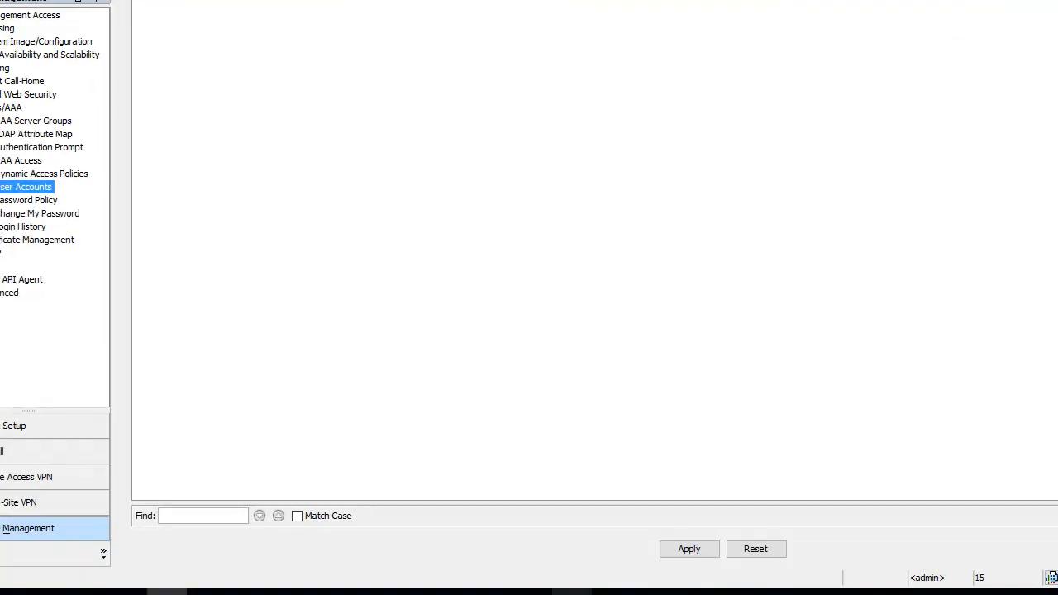
Search Windows for "ch" and open Google Chrome
{"action": "left_click", "coordinate": [5, 593]}
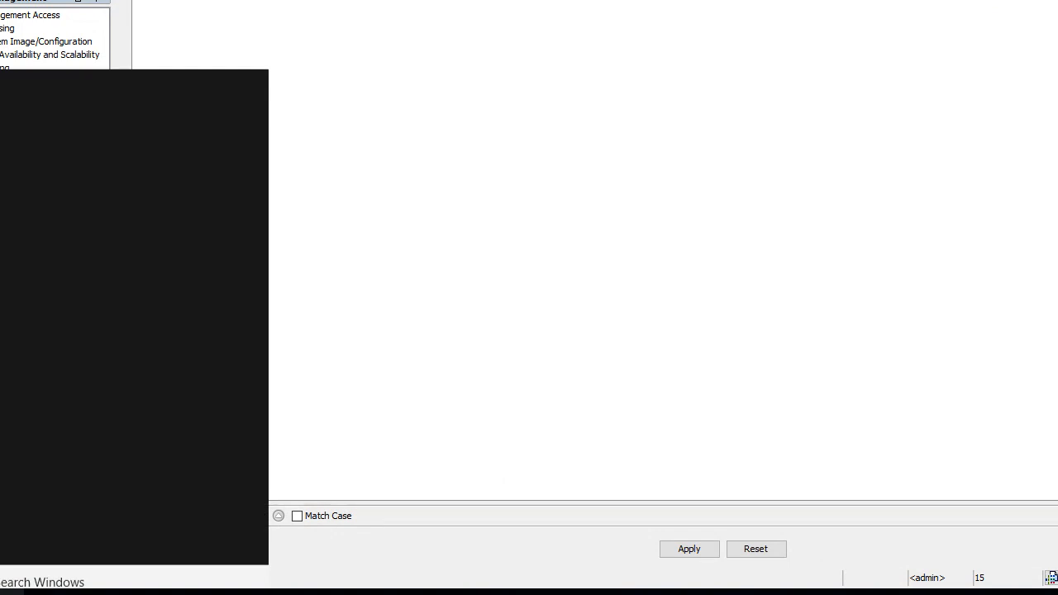
{"action": "type", "text": "c"}
{"action": "key", "text": "BackSpace"}
{"action": "type", "text": "ch"}
{"action": "left_click", "coordinate": [177, 115]}
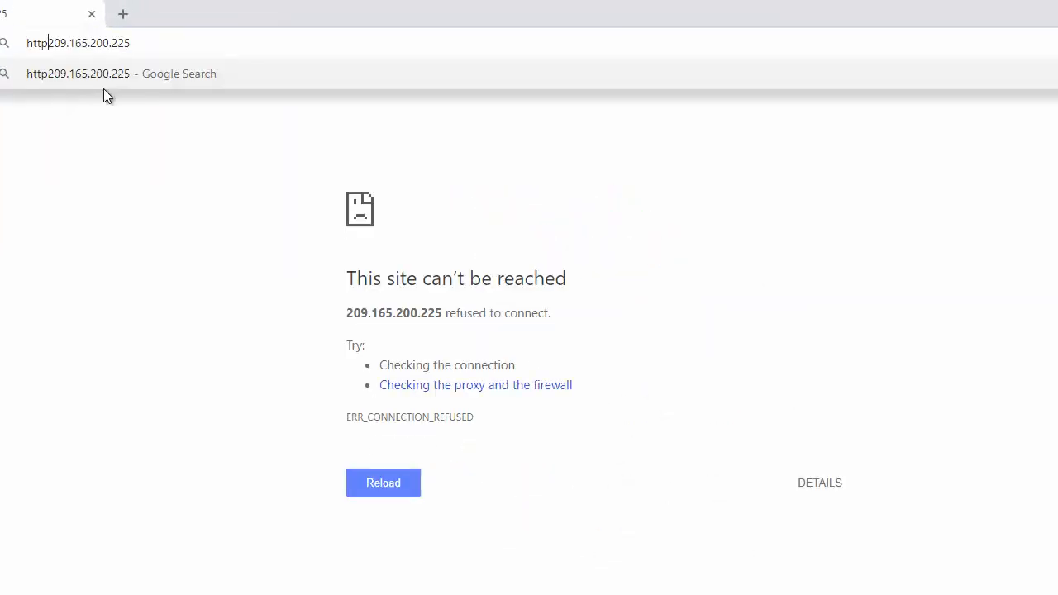
Correct the browser address to 209.165.200.225 and load the router's web page
{"action": "key", "text": "BackSpace"}
{"action": "key", "text": "BackSpace"}
{"action": "key", "text": "BackSpace"}
{"action": "key", "text": "BackSpace"}
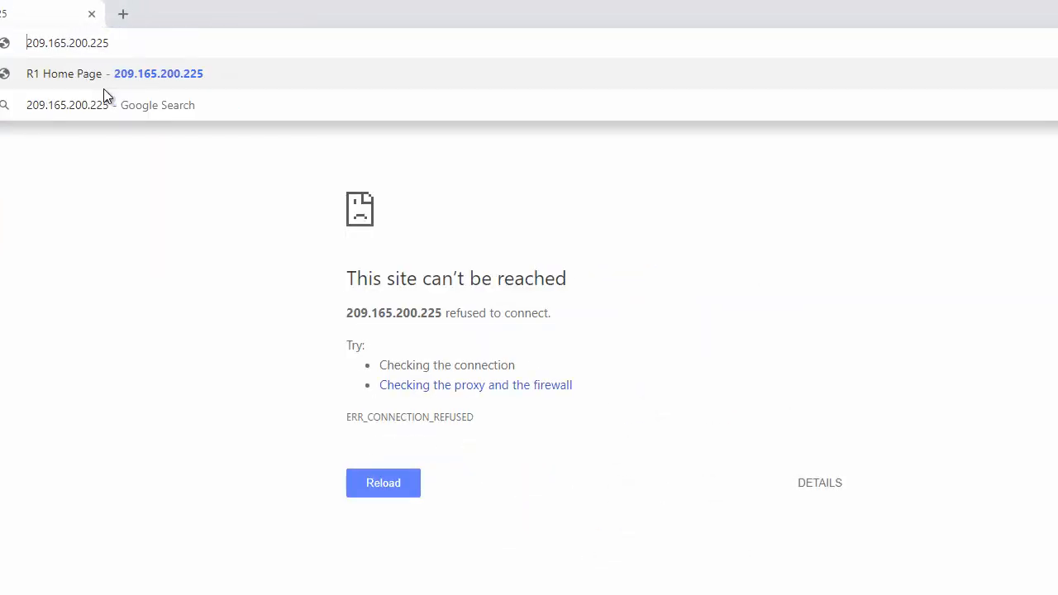
{"action": "key", "text": "Return"}
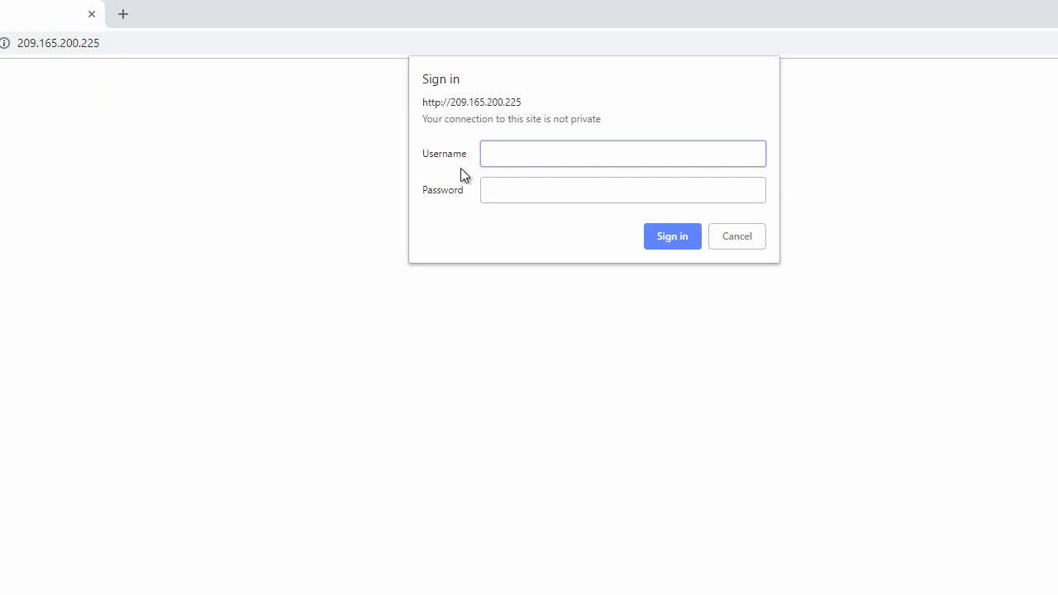
Sign in to the R1 web interface with the username admin01 and the account password
{"action": "type", "text": "admin01"}
{"action": "left_click", "coordinate": [522, 193]}
{"action": "type", "text": "••••••••••"}
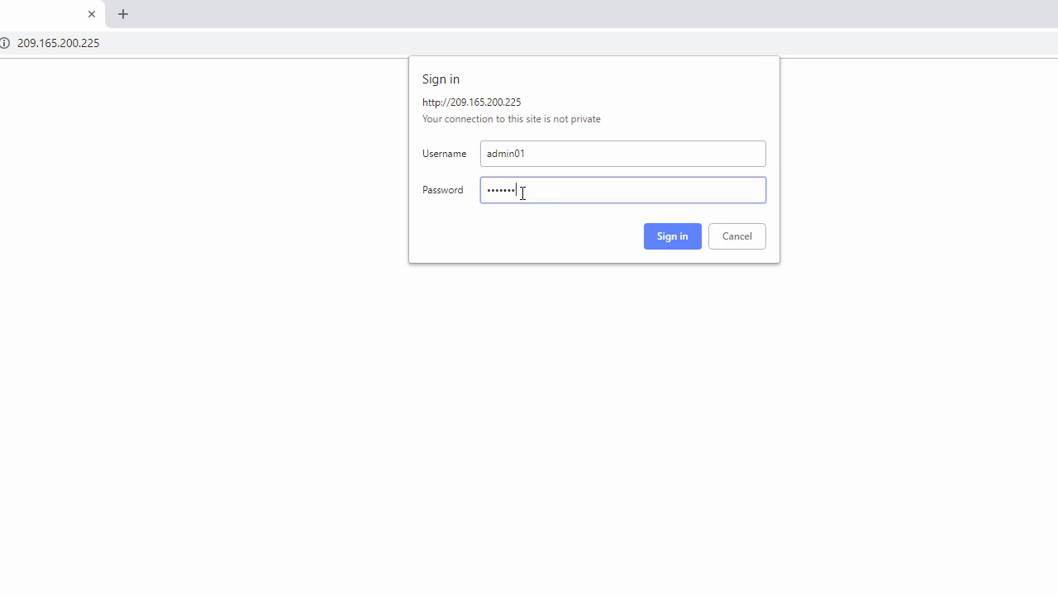
{"action": "key", "text": "Return"}
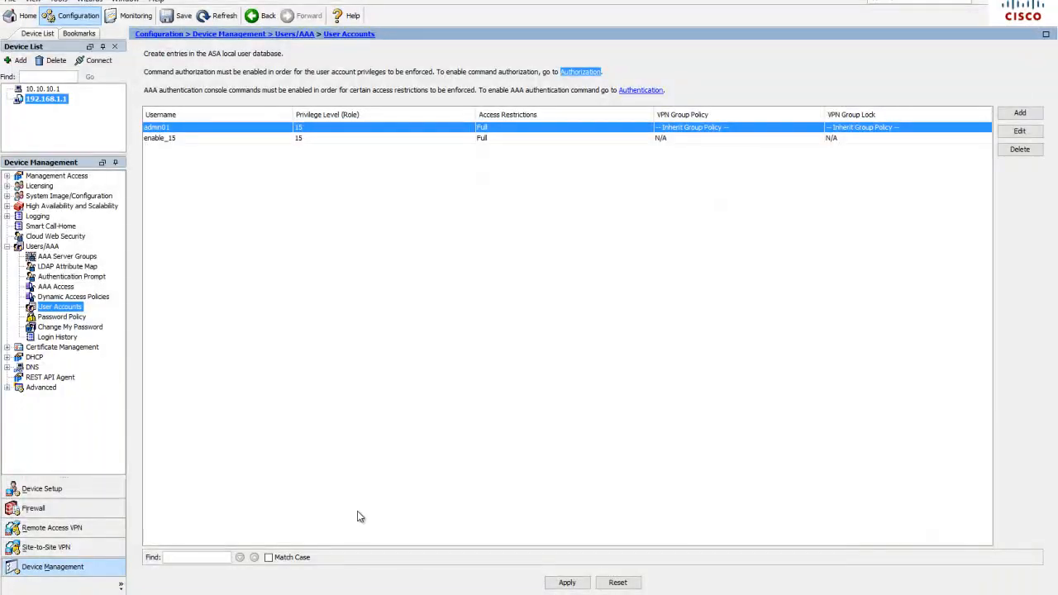
Return to ASDM and set up a Packet Tracer test on the inside interface with source IP 192.168.1.3 and source port 1500
{"action": "left_click", "coordinate": [248, 128]}
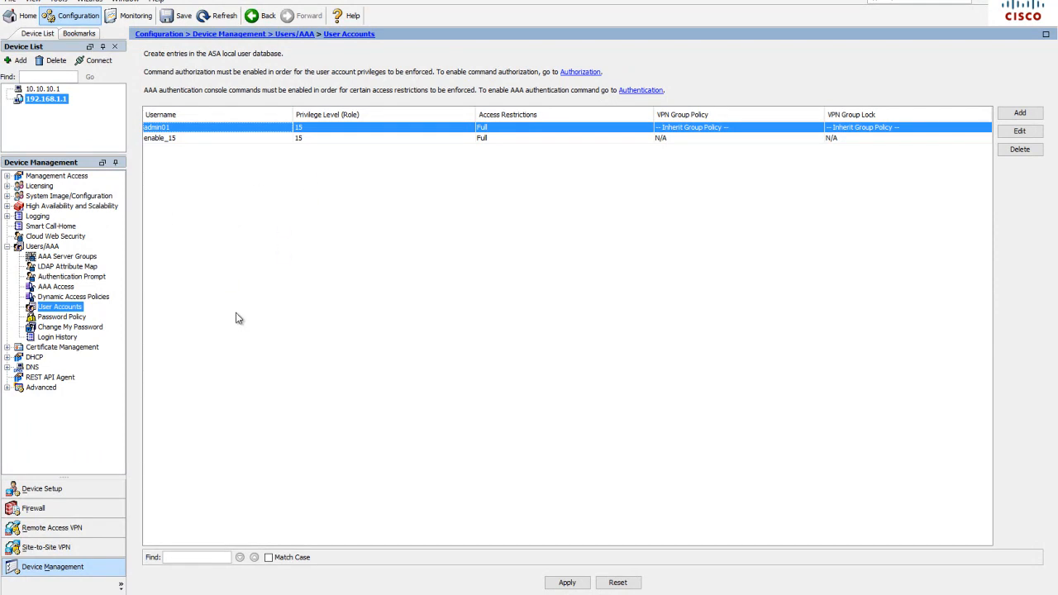
{"action": "left_click", "coordinate": [59, 2]}
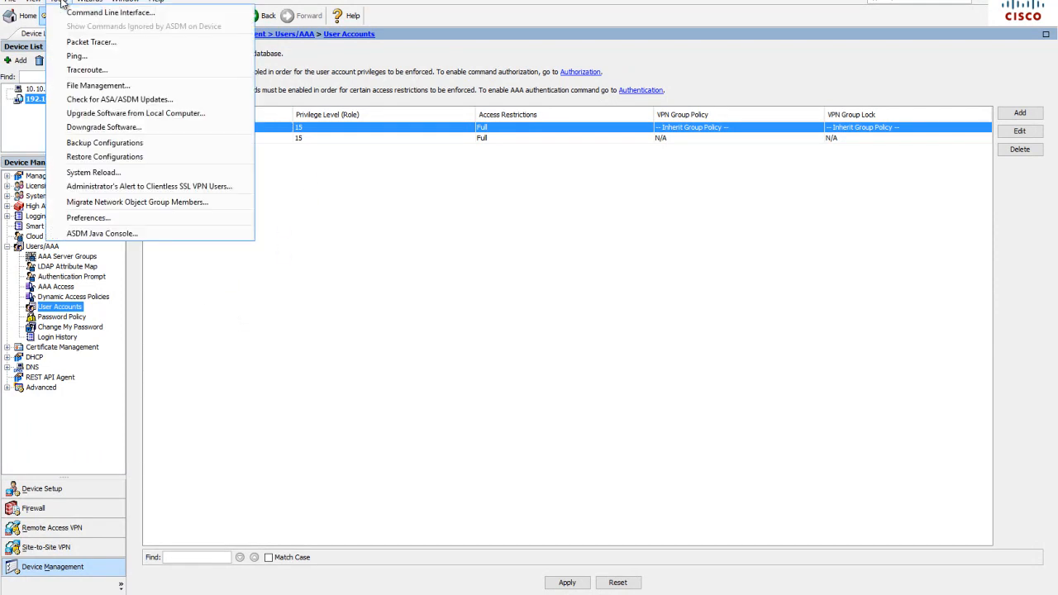
{"action": "left_click", "coordinate": [120, 41]}
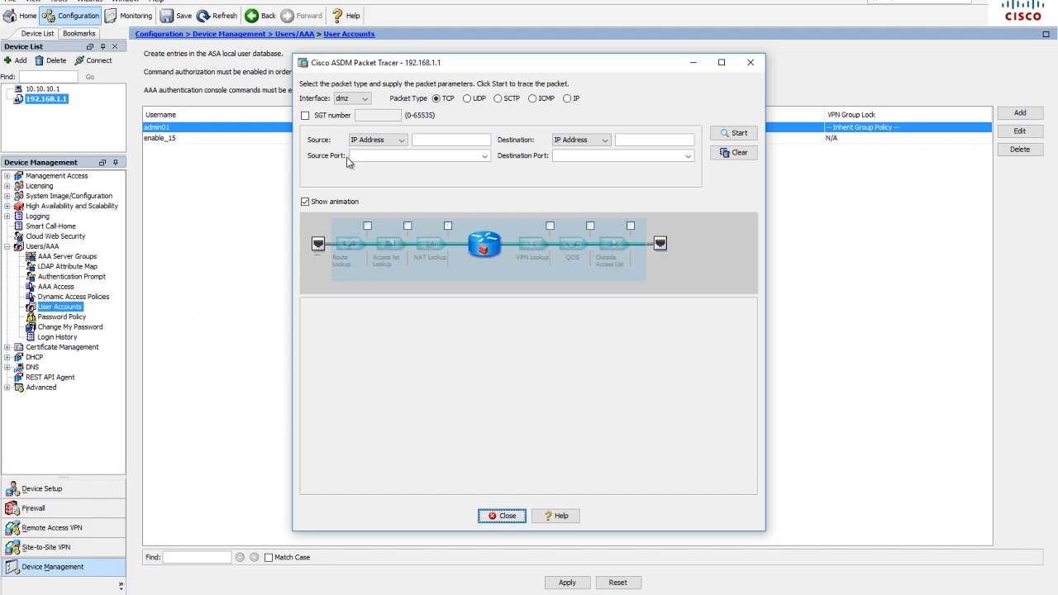
{"action": "left_click", "coordinate": [362, 100]}
{"action": "left_click", "coordinate": [352, 122]}
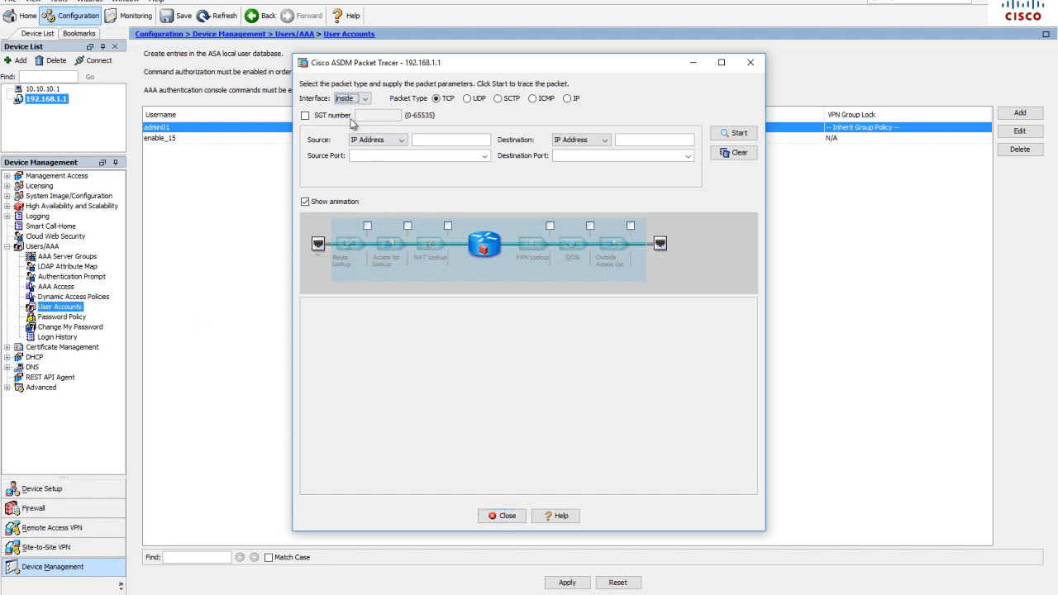
{"action": "left_click", "coordinate": [445, 140]}
{"action": "type", "text": "192.168.1.3"}
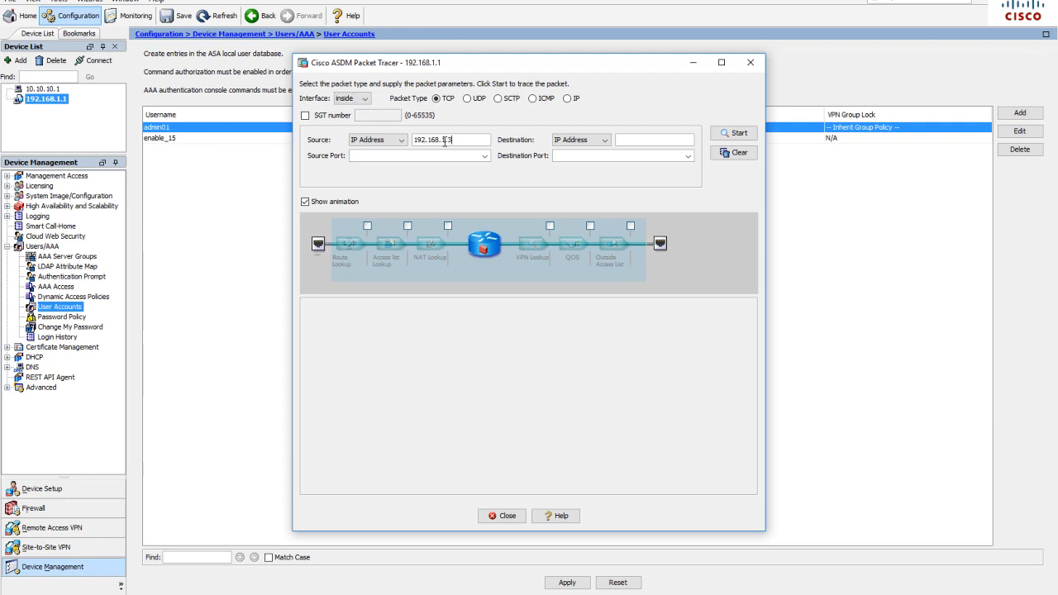
{"action": "left_click", "coordinate": [388, 151]}
{"action": "type", "text": "1500"}
Set the trace destination to 209.165.200.225 with port http, run the packet trace and review its phases
{"action": "left_click", "coordinate": [577, 153]}
{"action": "left_click", "coordinate": [635, 139]}
{"action": "type", "text": "209.165.200.225"}
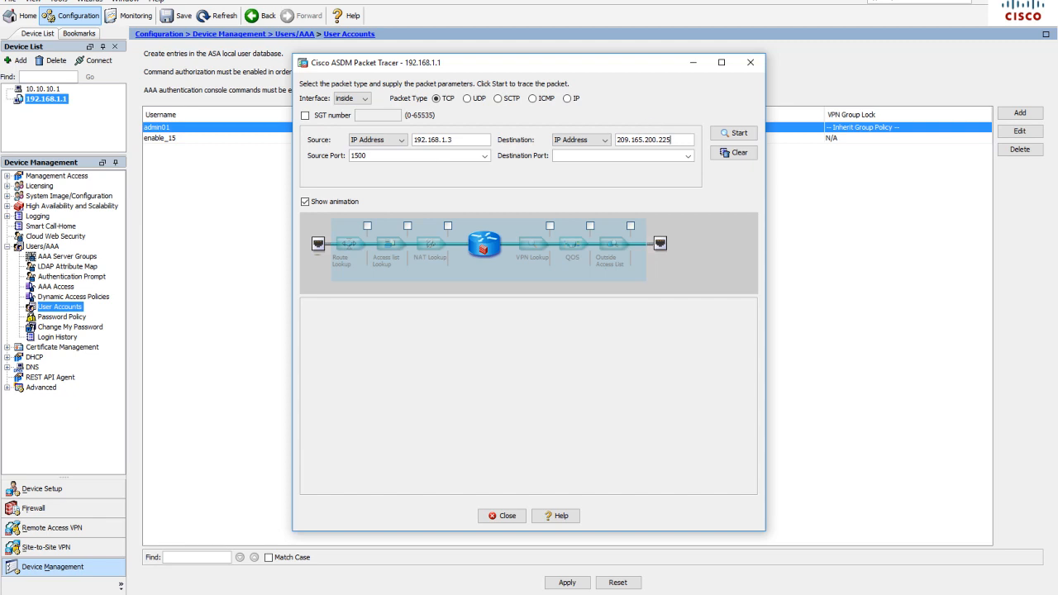
{"action": "left_click", "coordinate": [596, 155]}
{"action": "type", "text": "hh"}
{"action": "type", "text": "tp"}
{"action": "left_click", "coordinate": [734, 132]}
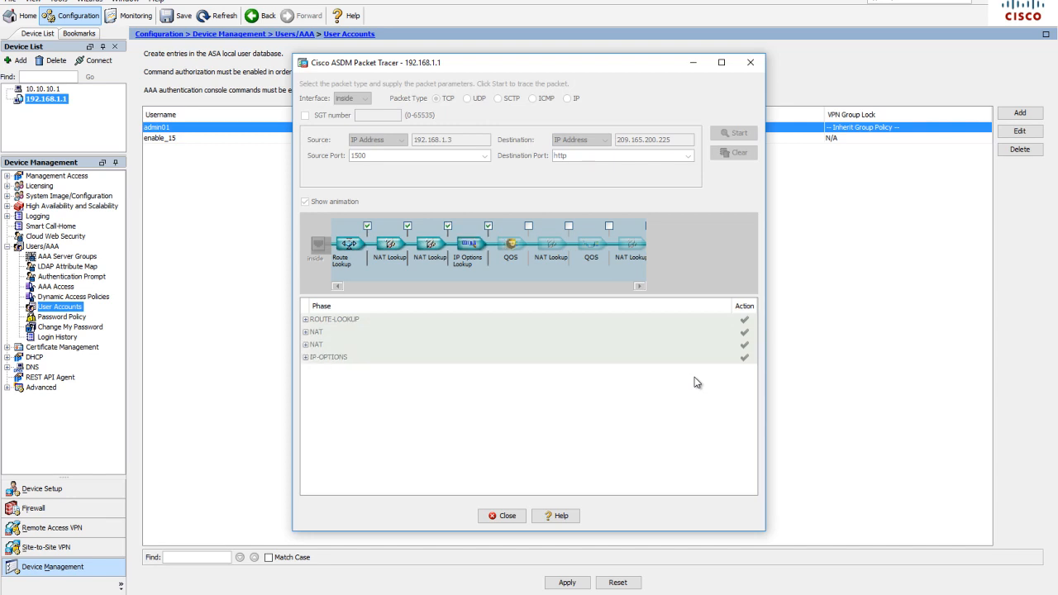
{"action": "scroll", "coordinate": [600, 382], "scroll_direction": "down", "scroll_amount": 1}
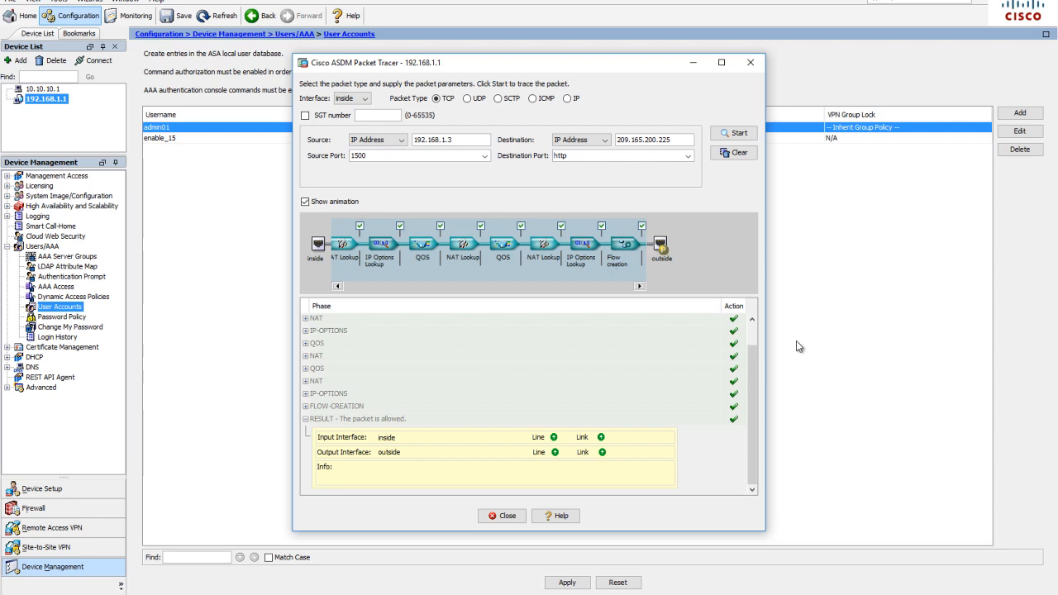
Clear the previous trace and define an outside-interface test from 209.165.200.225 to 209.165.200.226 with destination port telnet
{"action": "left_click", "coordinate": [741, 152]}
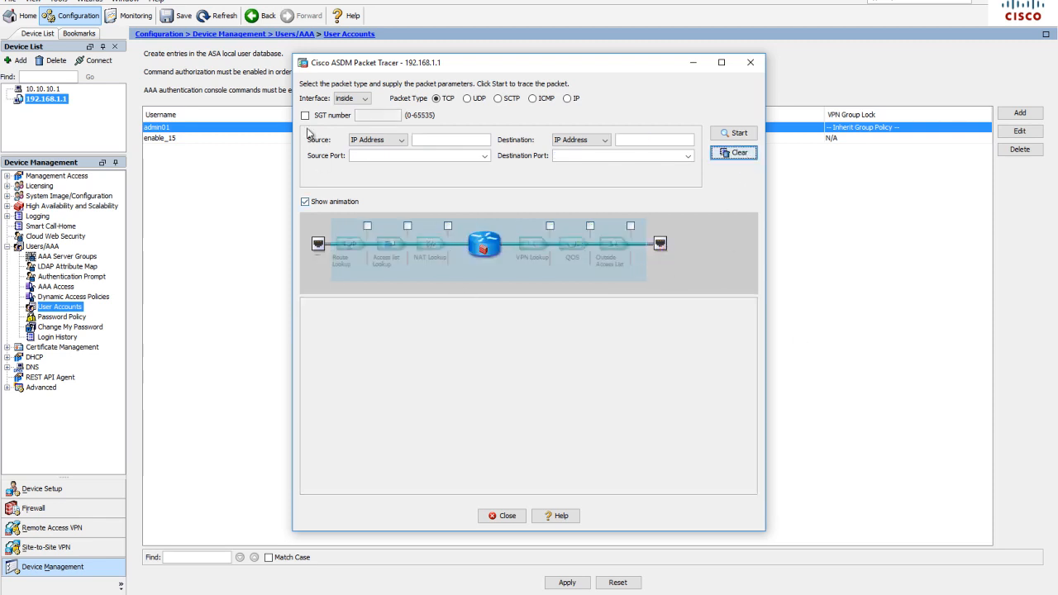
{"action": "left_click", "coordinate": [363, 99]}
{"action": "left_click", "coordinate": [353, 132]}
{"action": "left_click", "coordinate": [430, 140]}
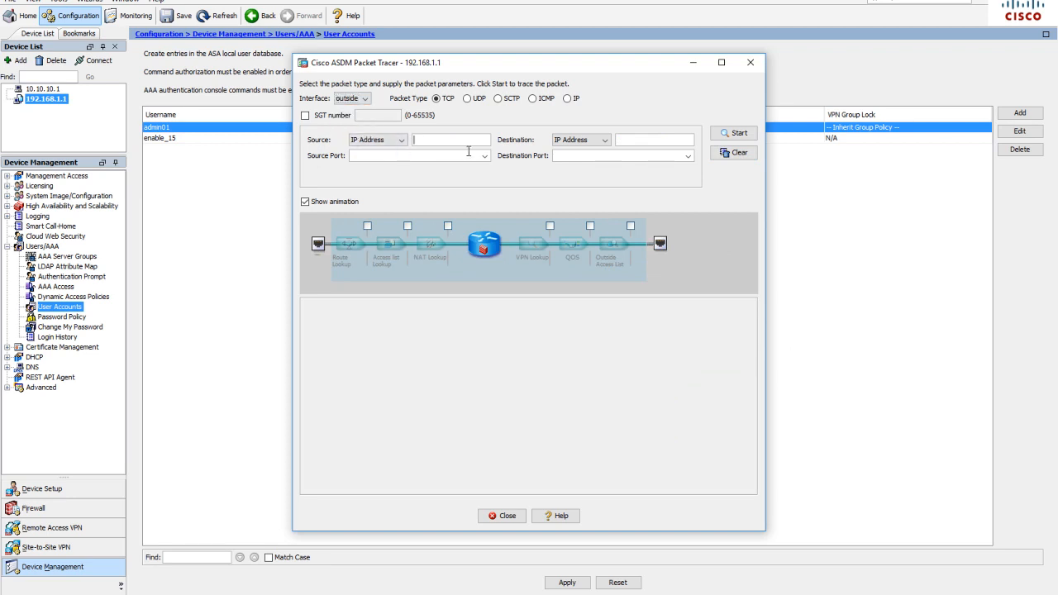
{"action": "type", "text": "209.165.200.225"}
{"action": "left_click", "coordinate": [636, 142]}
{"action": "type", "text": "209.165"}
{"action": "type", "text": "226"}
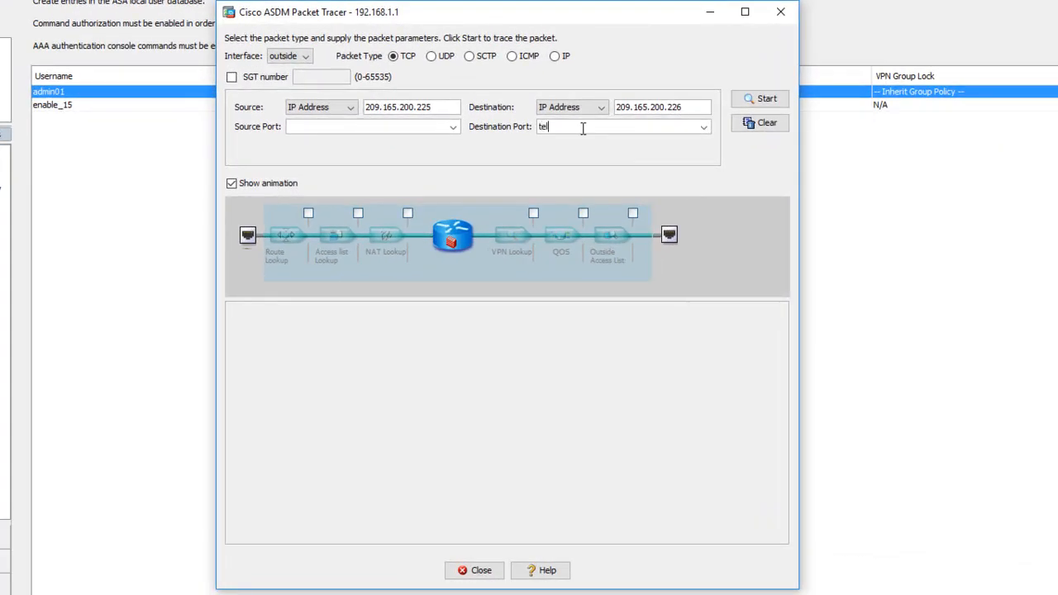
Set the source port to 1500, run the outside telnet packet trace, and close Packet Tracer
{"action": "left_click", "coordinate": [759, 99]}
{"action": "left_click", "coordinate": [507, 352]}
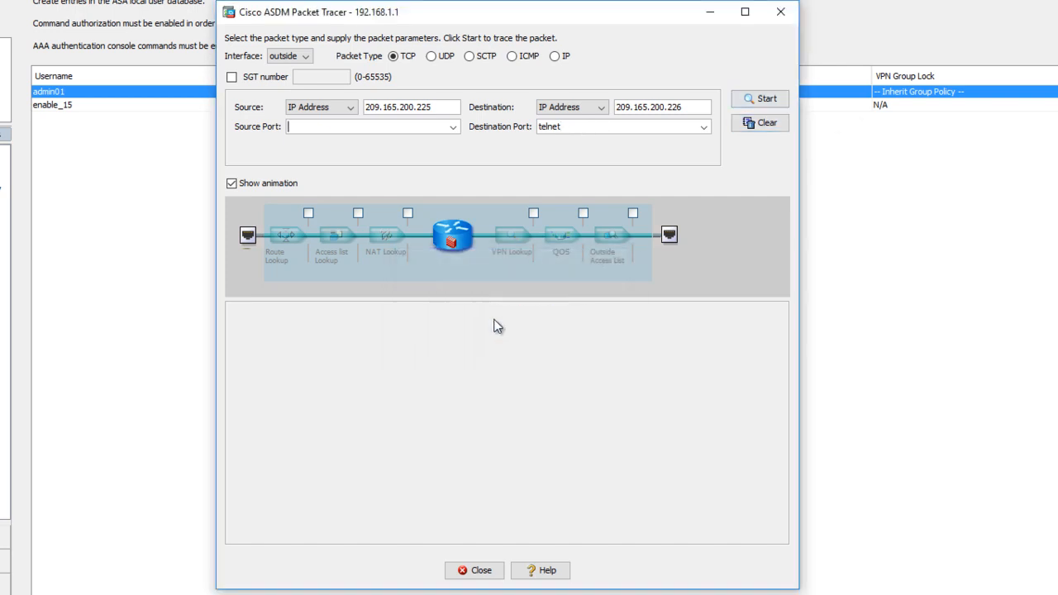
{"action": "left_click", "coordinate": [334, 130]}
{"action": "type", "text": "1500"}
{"action": "left_click", "coordinate": [759, 100]}
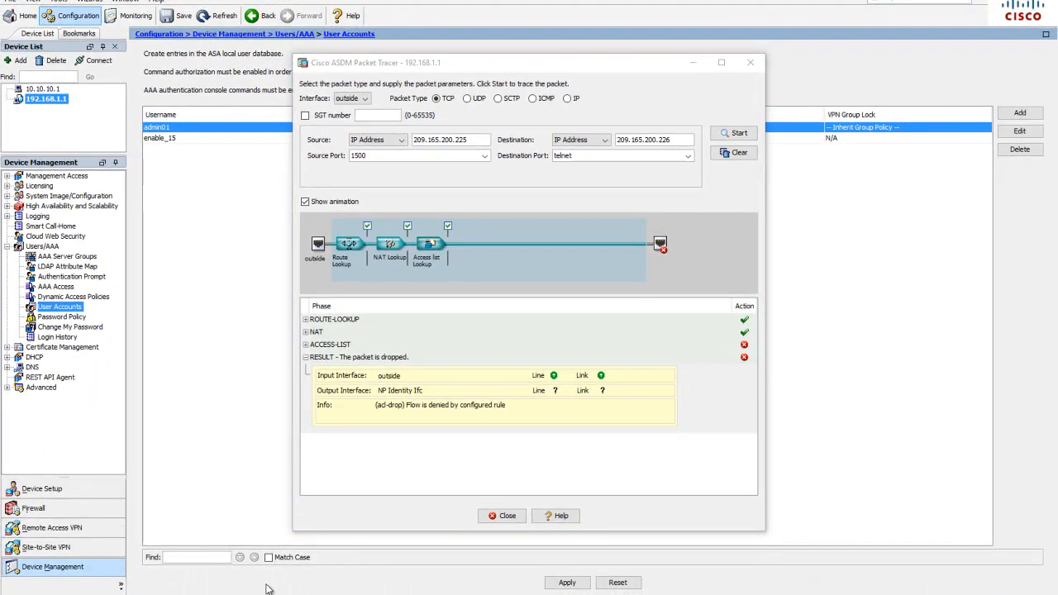
{"action": "left_click", "coordinate": [504, 516]}
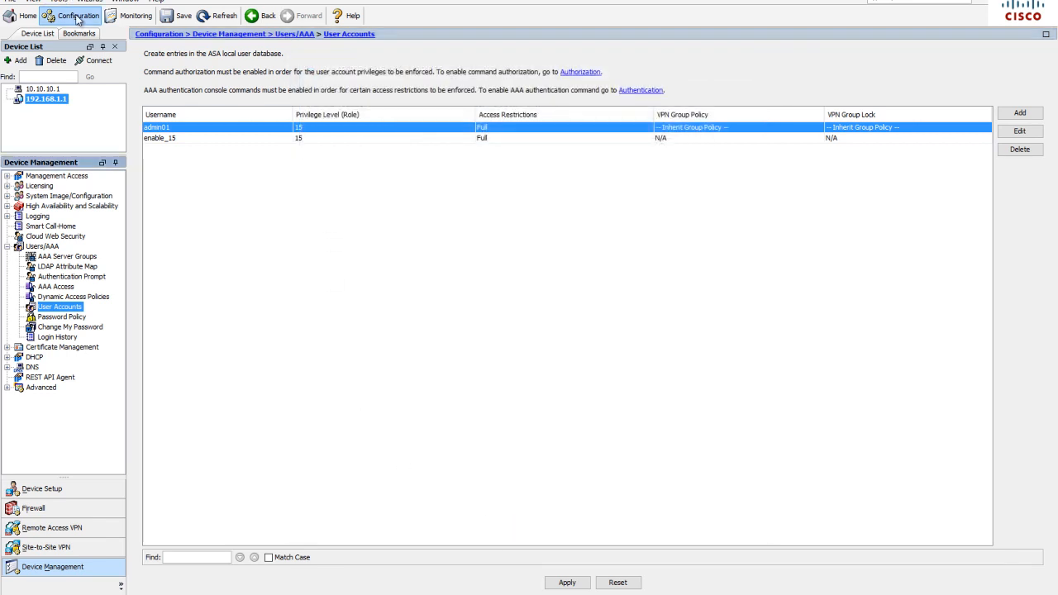
Review the ASA's Clock page under System Time in Device Setup and apply its existing settings
{"action": "left_click", "coordinate": [35, 492]}
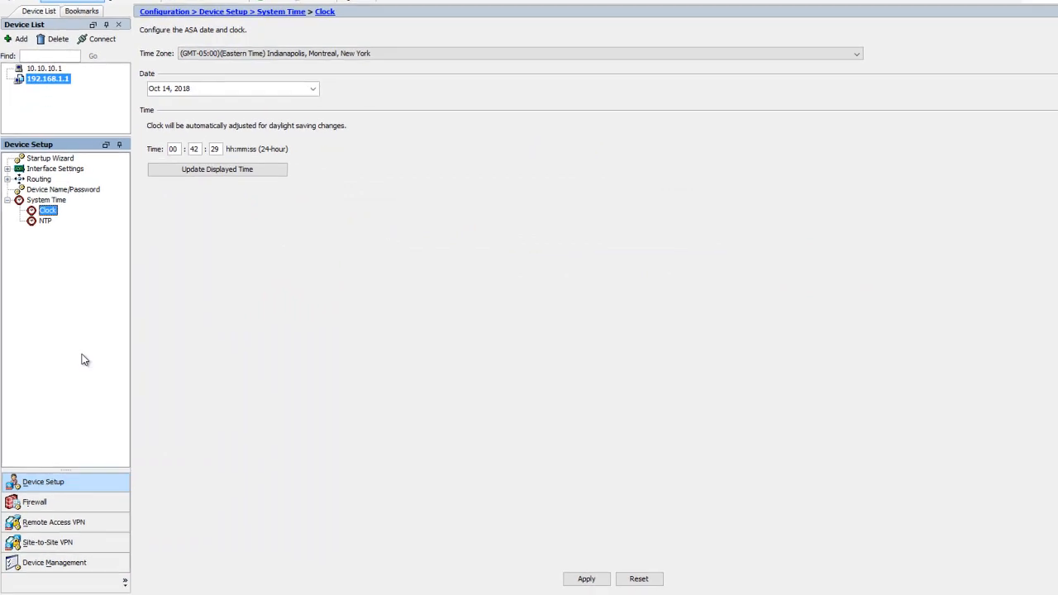
{"action": "left_click", "coordinate": [48, 200]}
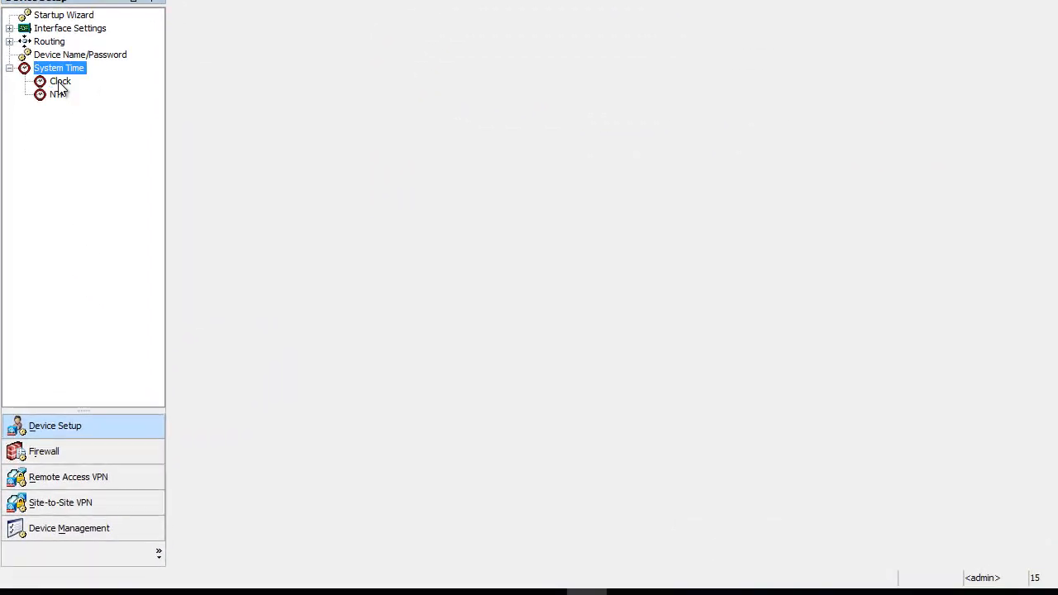
{"action": "left_click", "coordinate": [59, 81]}
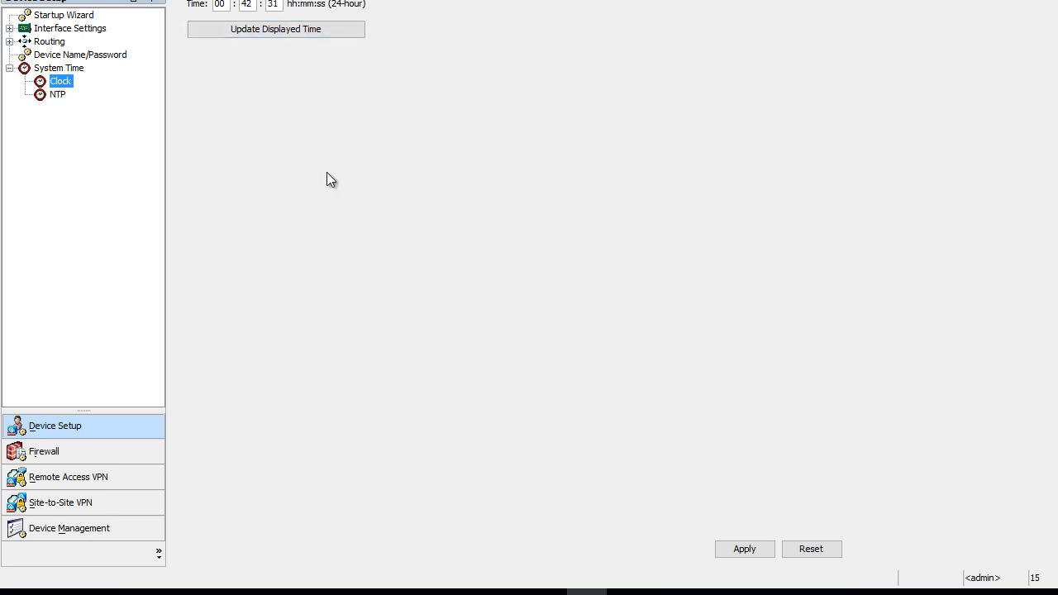
{"action": "left_click", "coordinate": [745, 549]}
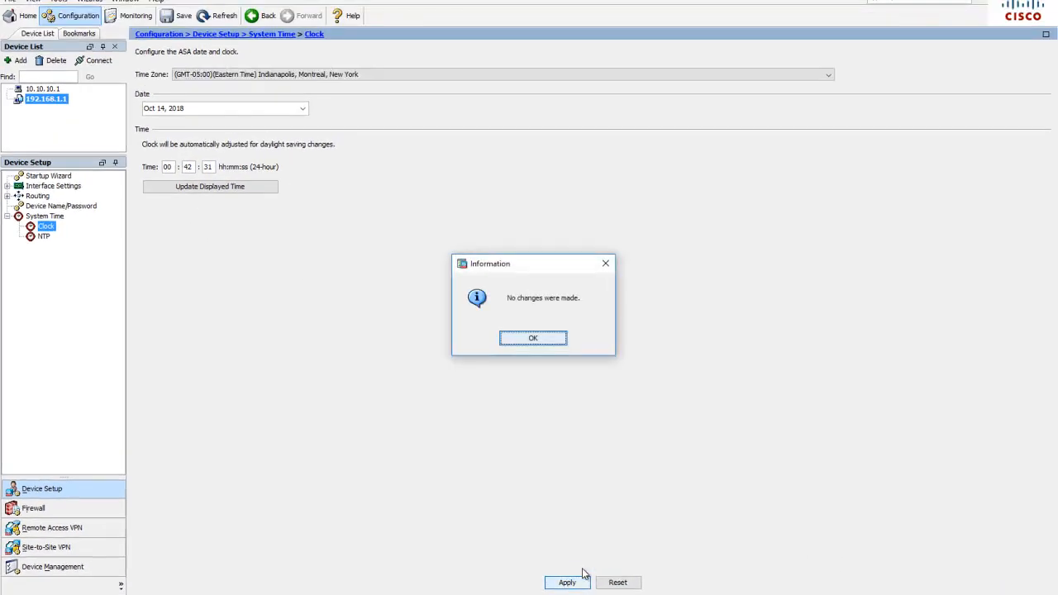
{"action": "left_click", "coordinate": [537, 343]}
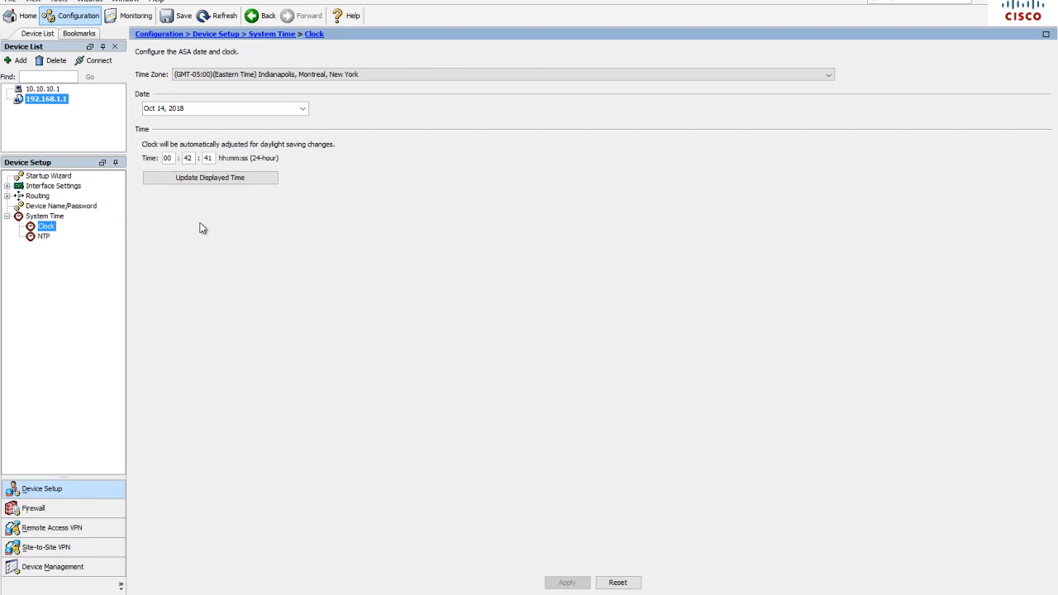
Ping 10.1.1.1 from the ASA using ICMP and close the Ping tool
{"action": "left_click", "coordinate": [58, 2]}
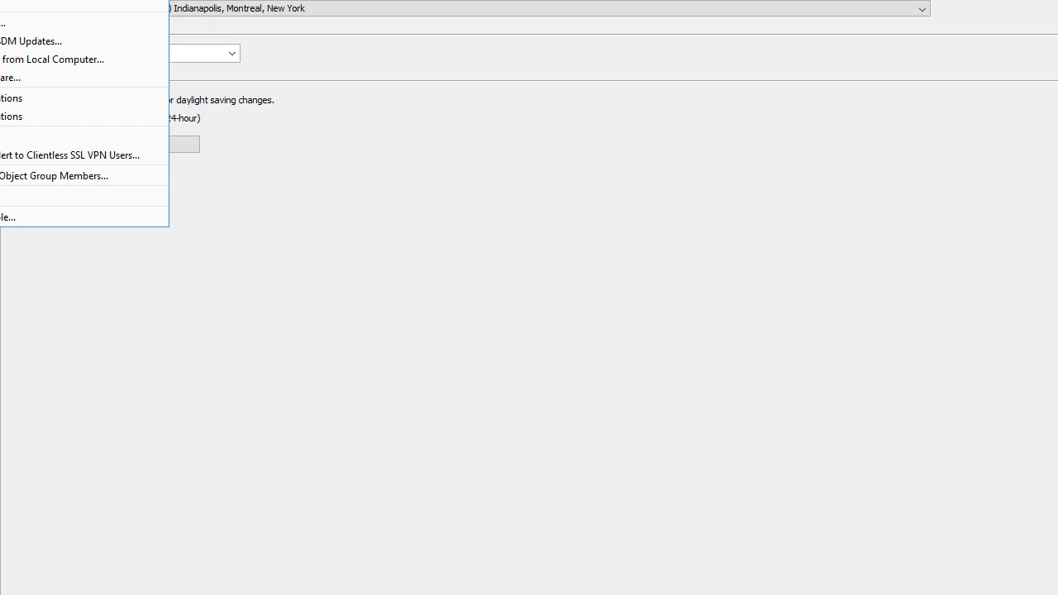
{"action": "left_click", "coordinate": [2, 0]}
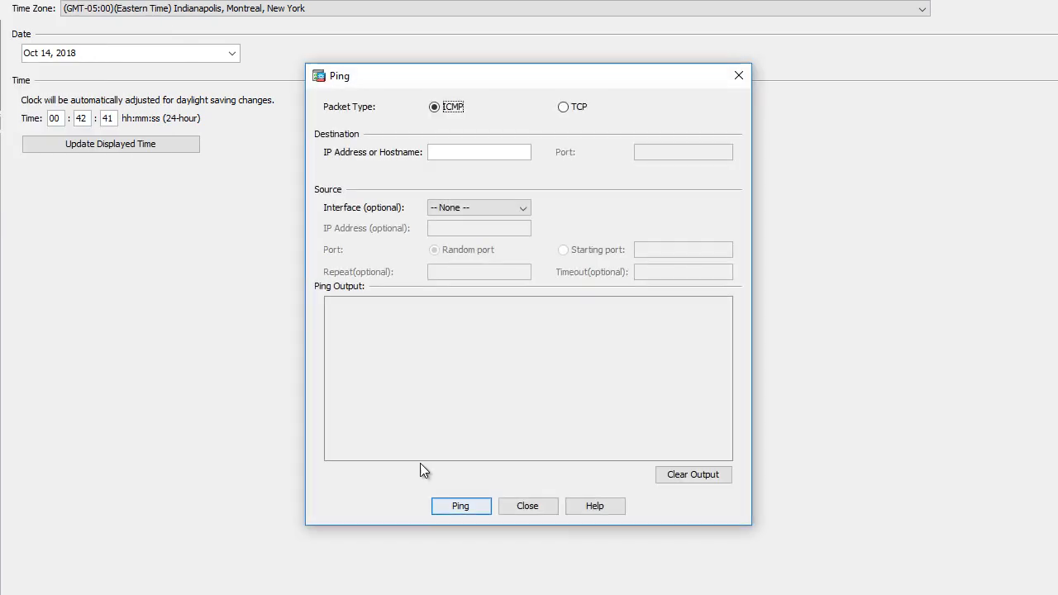
{"action": "type", "text": "10.1.1.1"}
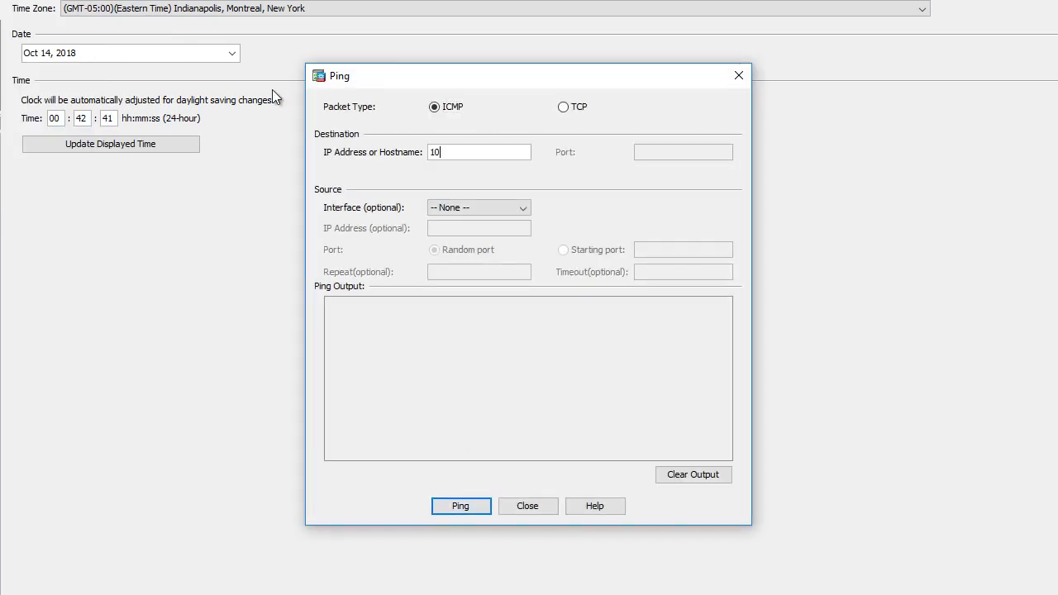
{"action": "left_click", "coordinate": [458, 507]}
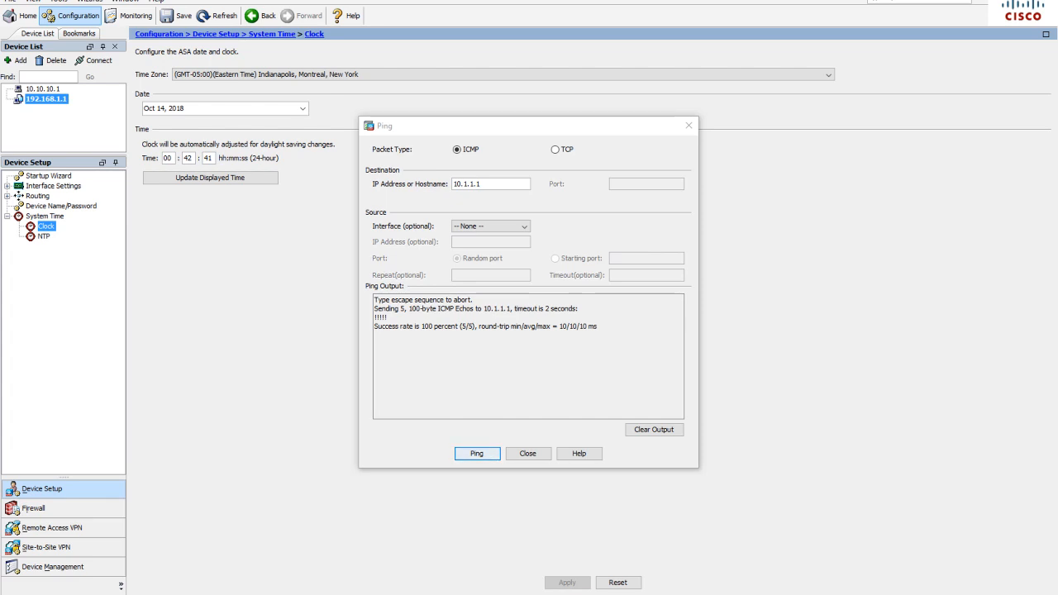
{"action": "left_click", "coordinate": [529, 453]}
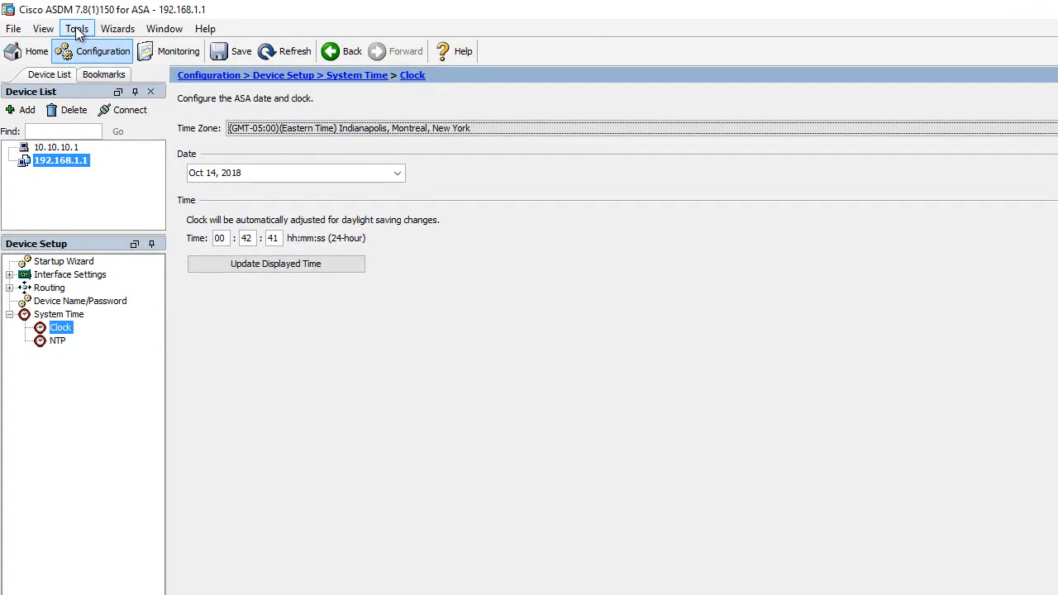
Trace the route from the ASA to 172.16.3.3 and close the Traceroute tool
{"action": "left_click", "coordinate": [76, 29]}
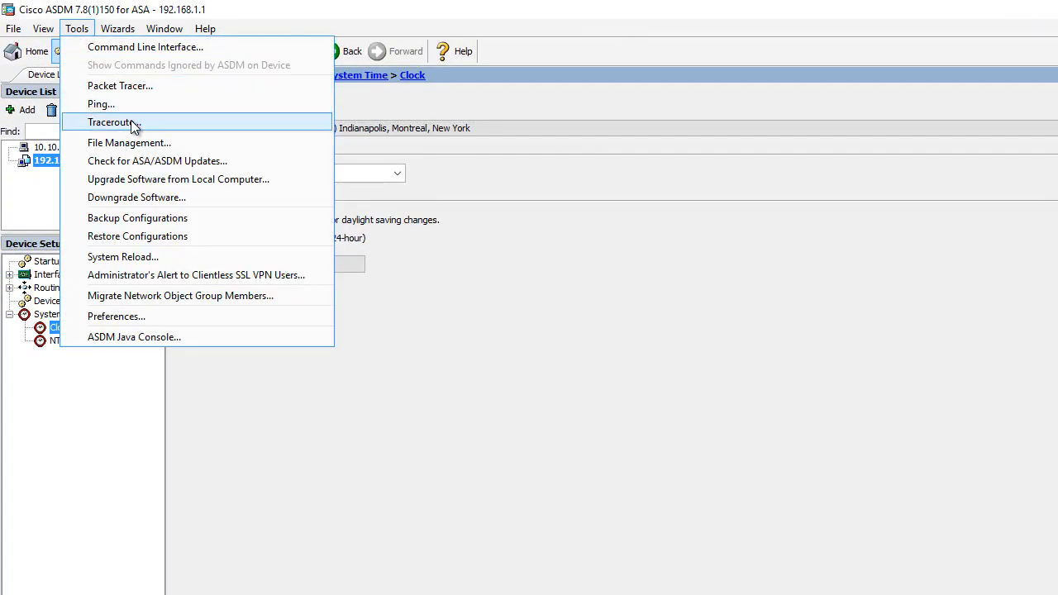
{"action": "left_click", "coordinate": [132, 125]}
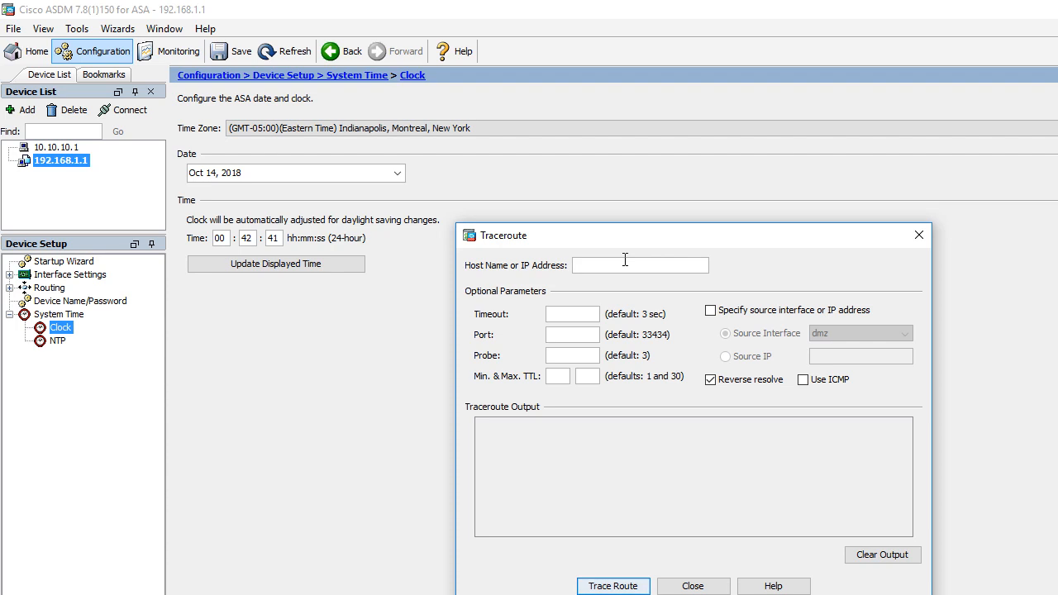
{"action": "type", "text": "172.16.3.3"}
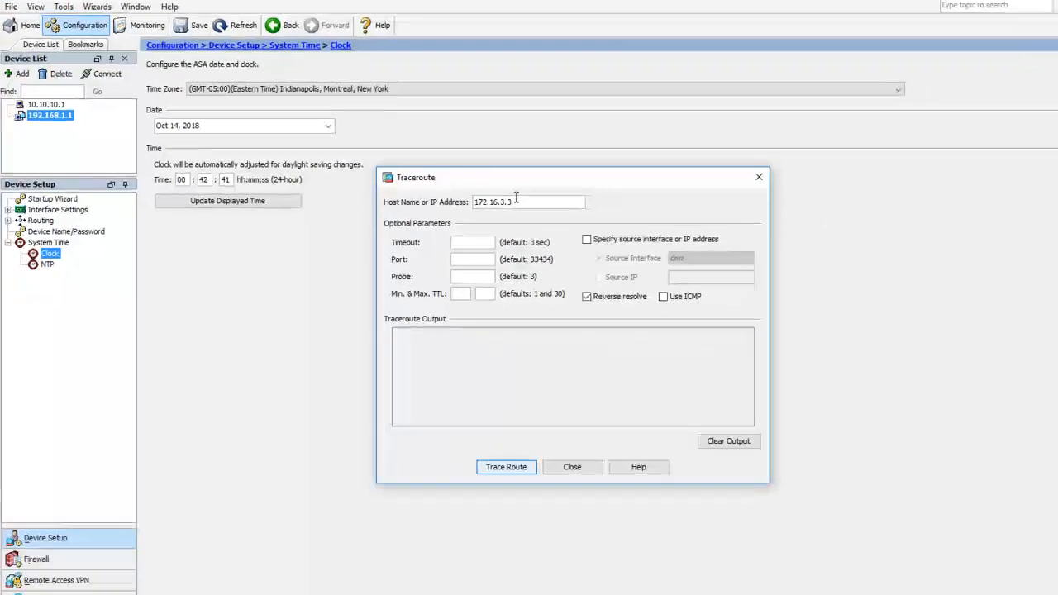
{"action": "key", "text": "Return"}
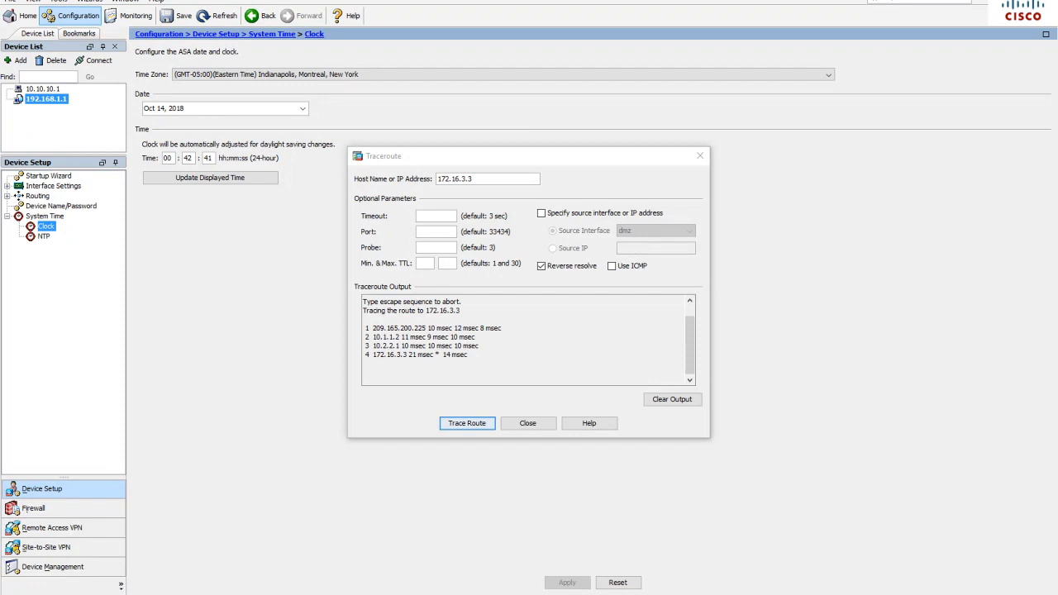
{"action": "left_click", "coordinate": [532, 425]}
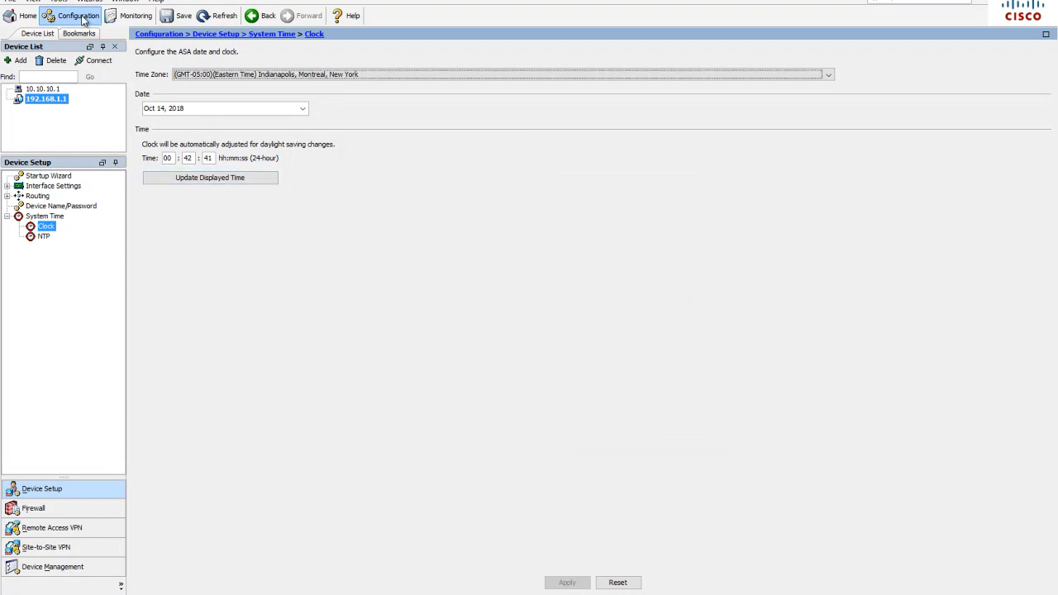
Open the admin01 user account for editing in Device Management and check its username, password and privilege level against the Notepad notes
{"action": "left_click", "coordinate": [52, 567]}
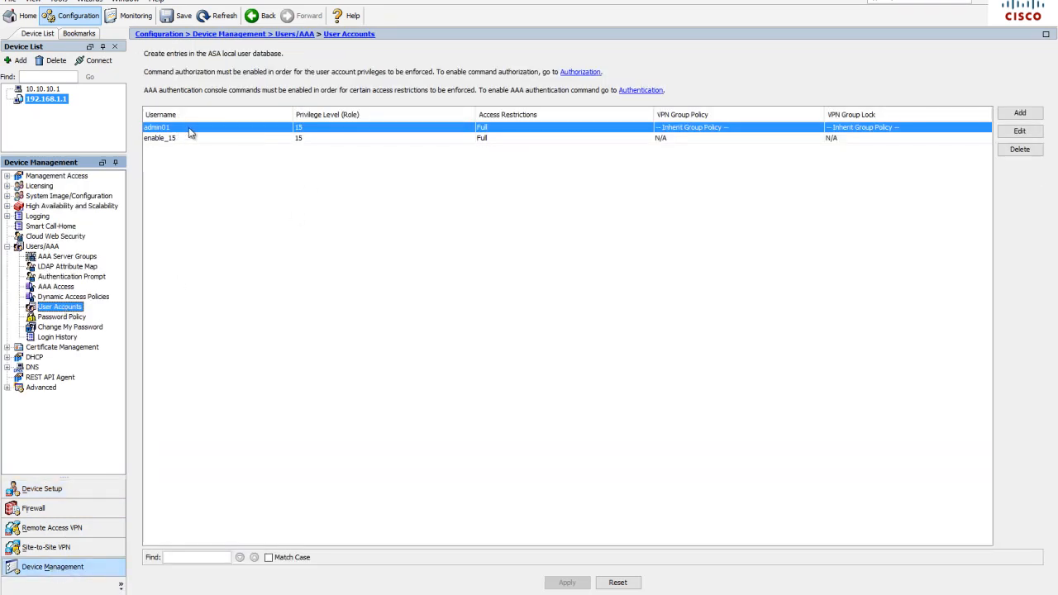
{"action": "left_click", "coordinate": [1021, 133]}
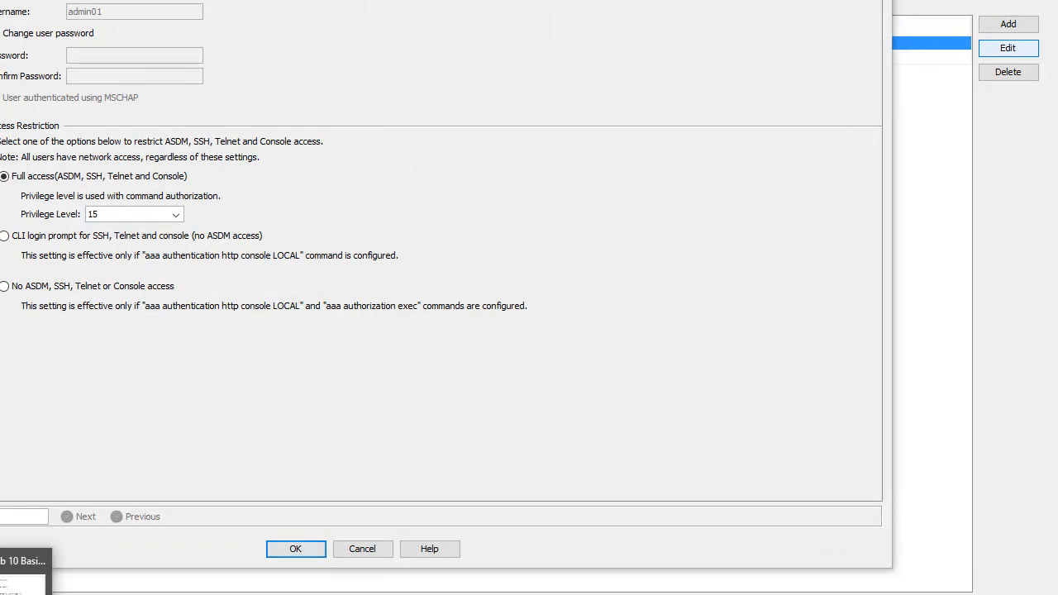
{"action": "left_click", "coordinate": [240, 593]}
{"action": "left_click_drag", "start_coordinate": [609, 202], "coordinate": [699, 201]}
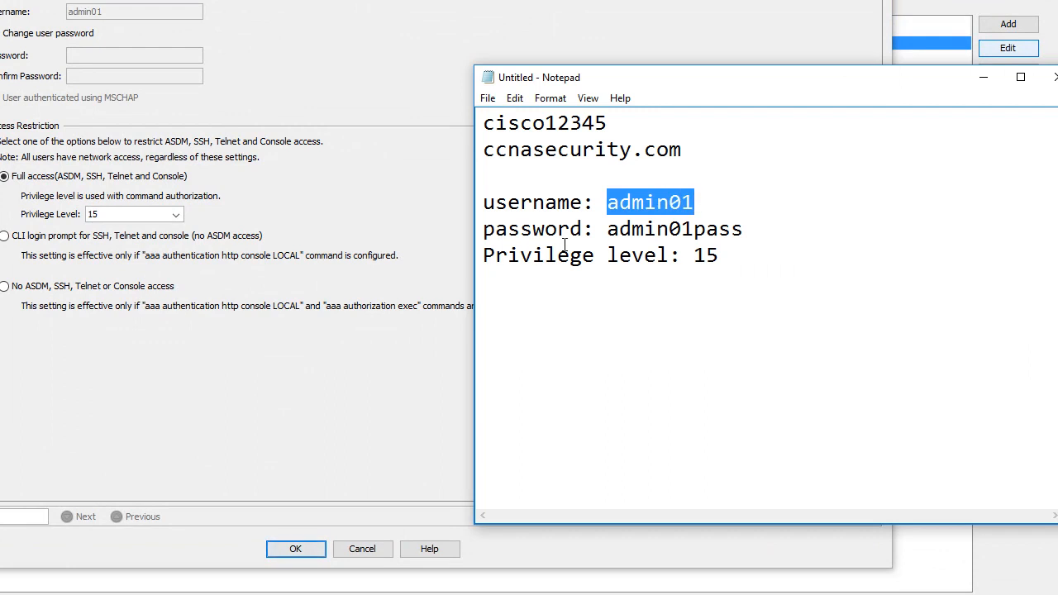
{"action": "left_click_drag", "start_coordinate": [610, 229], "coordinate": [743, 229]}
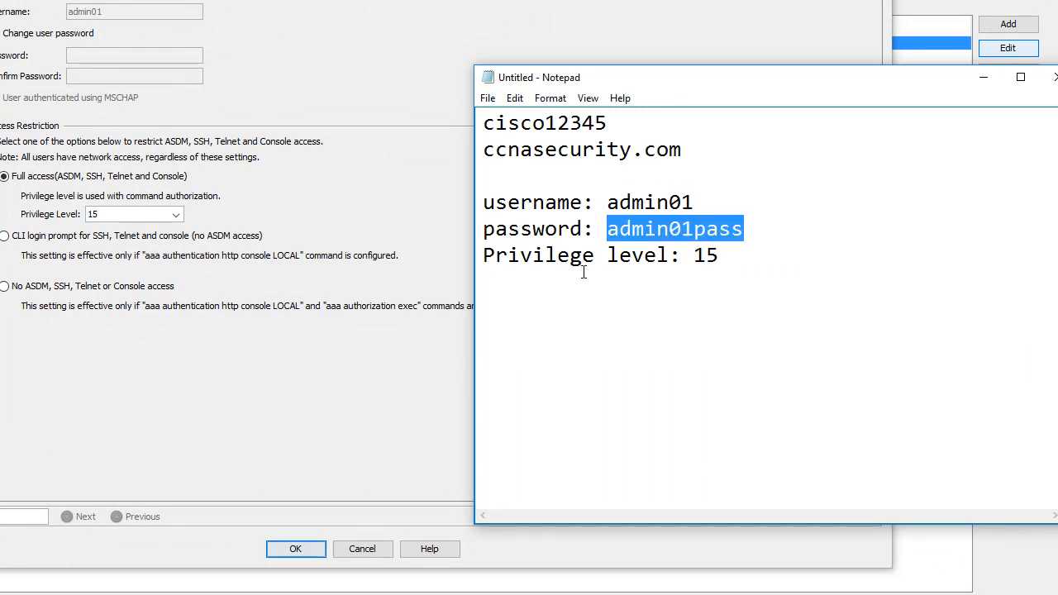
{"action": "double_click", "coordinate": [700, 255]}
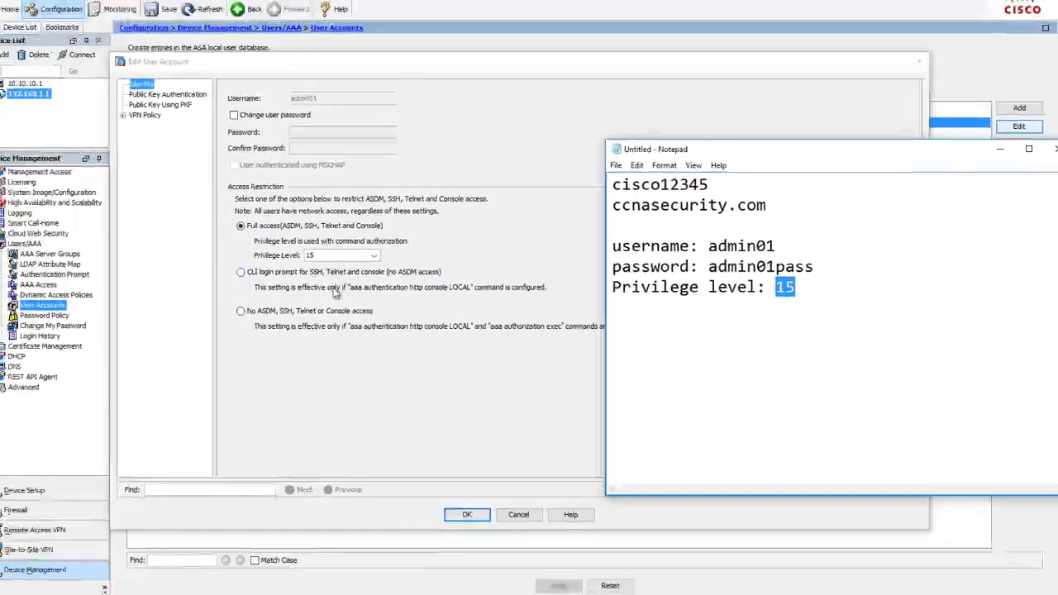
Accept the admin01 account's existing settings and review the AAA Access authentication options for administrator connections
{"action": "left_click", "coordinate": [423, 326]}
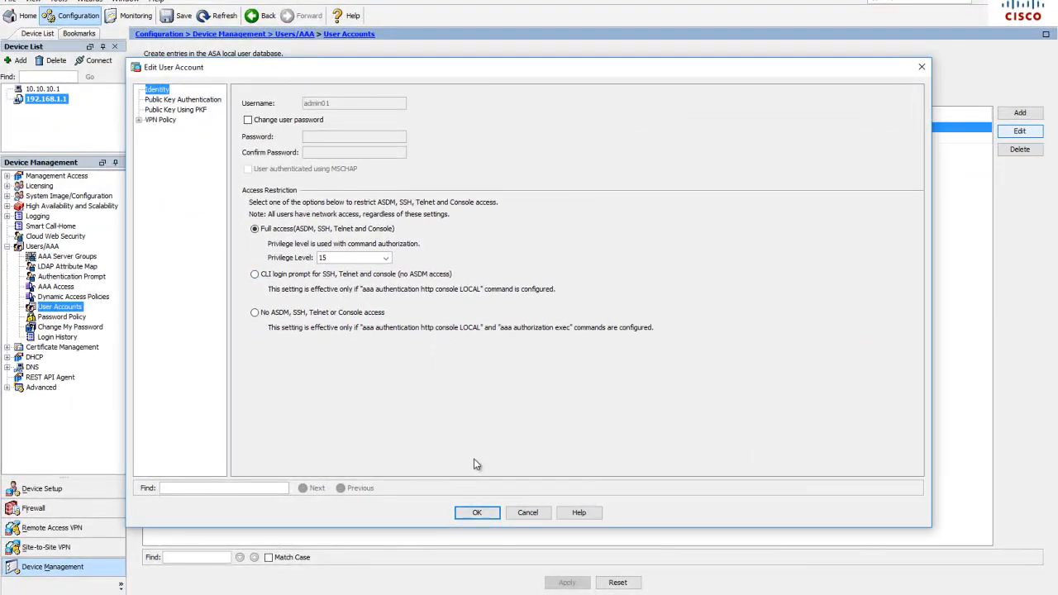
{"action": "left_click", "coordinate": [477, 512]}
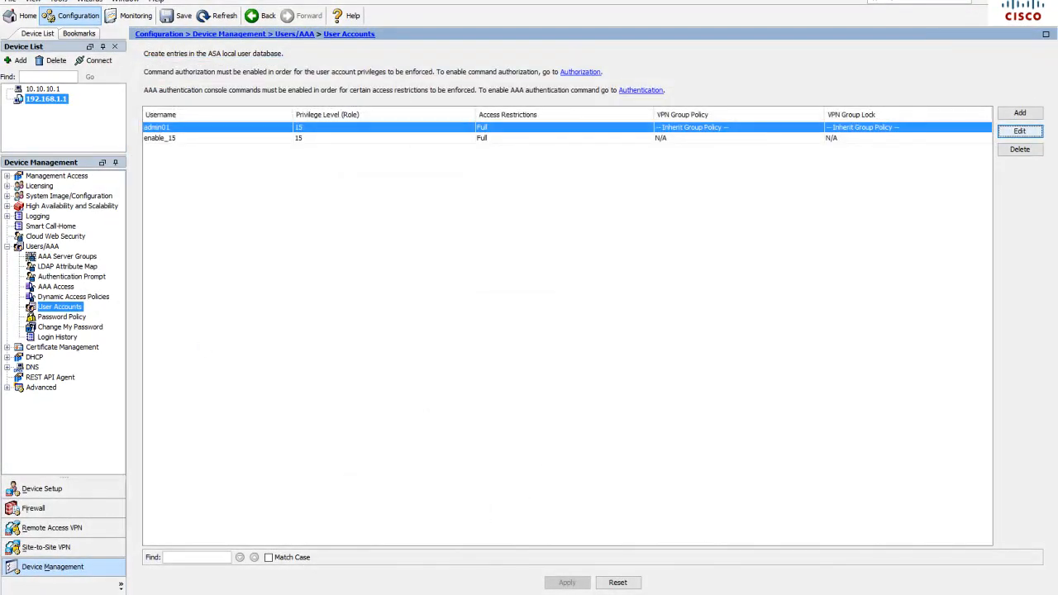
{"action": "left_click", "coordinate": [44, 568]}
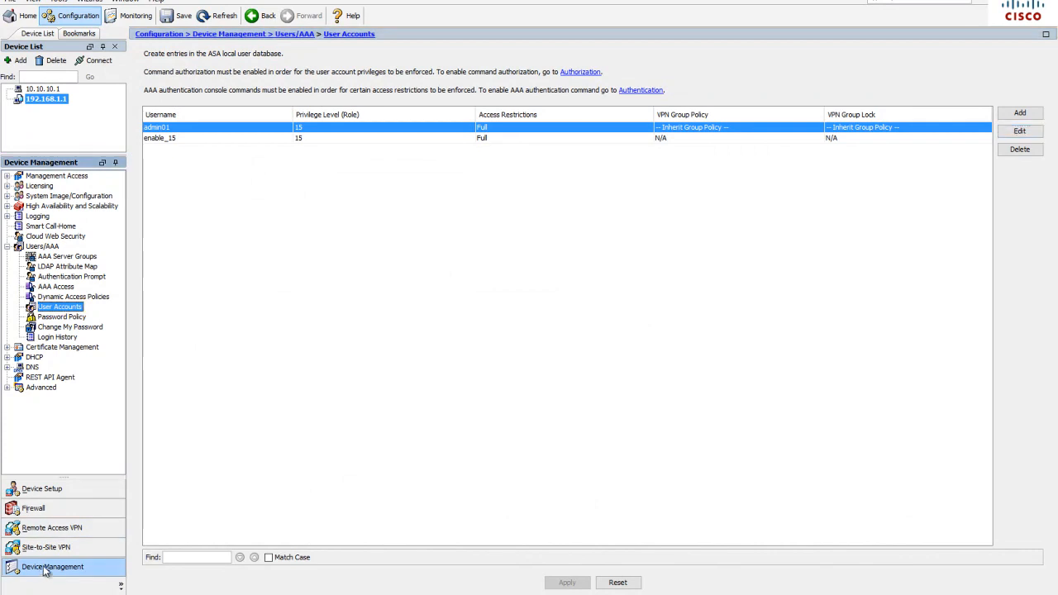
{"action": "left_click", "coordinate": [56, 287]}
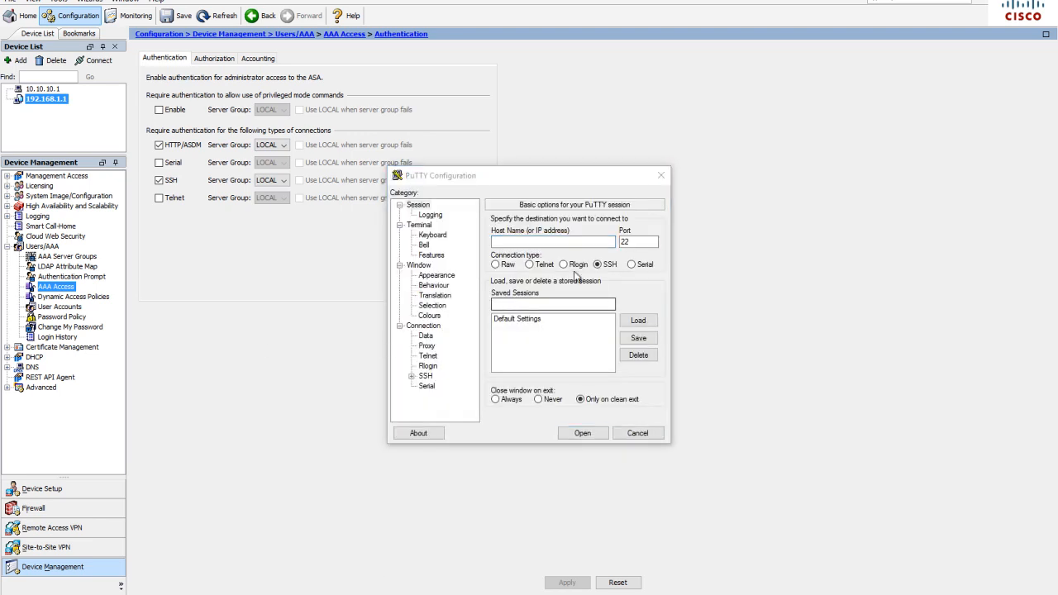
Test SSH access to 192.168.1.1 in PuTTY by logging in as admin01 with the account password, and close the session
{"action": "type", "text": "192.168."}
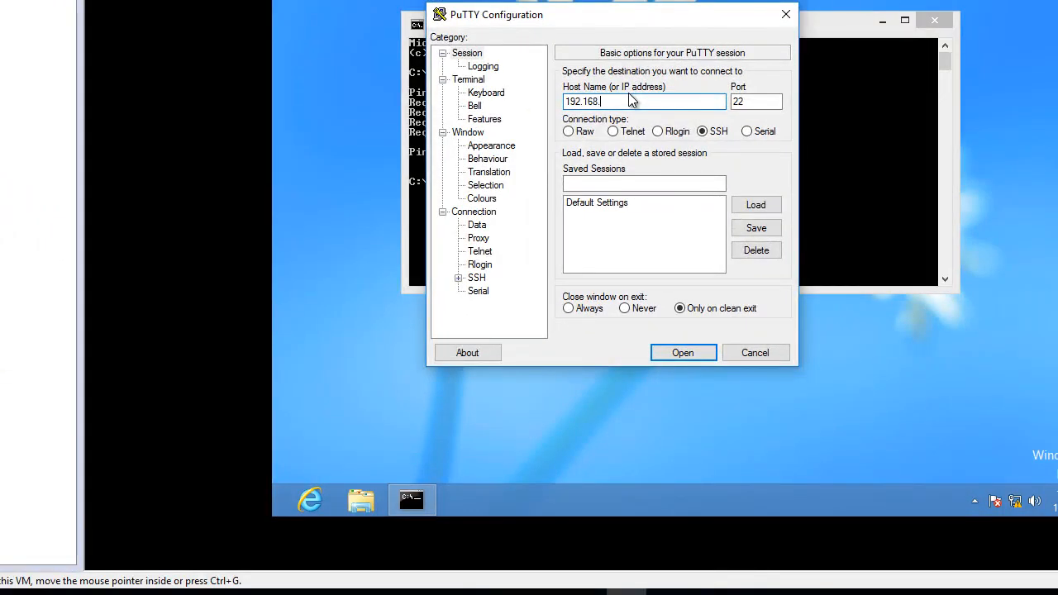
{"action": "type", "text": "1.1"}
{"action": "left_click", "coordinate": [679, 354]}
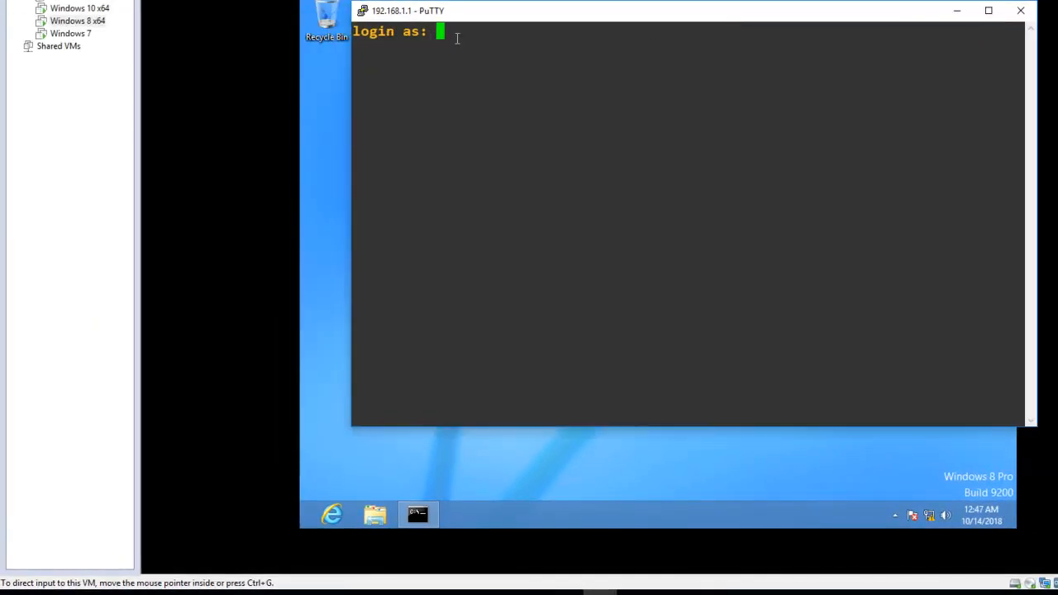
{"action": "type", "text": "admin01"}
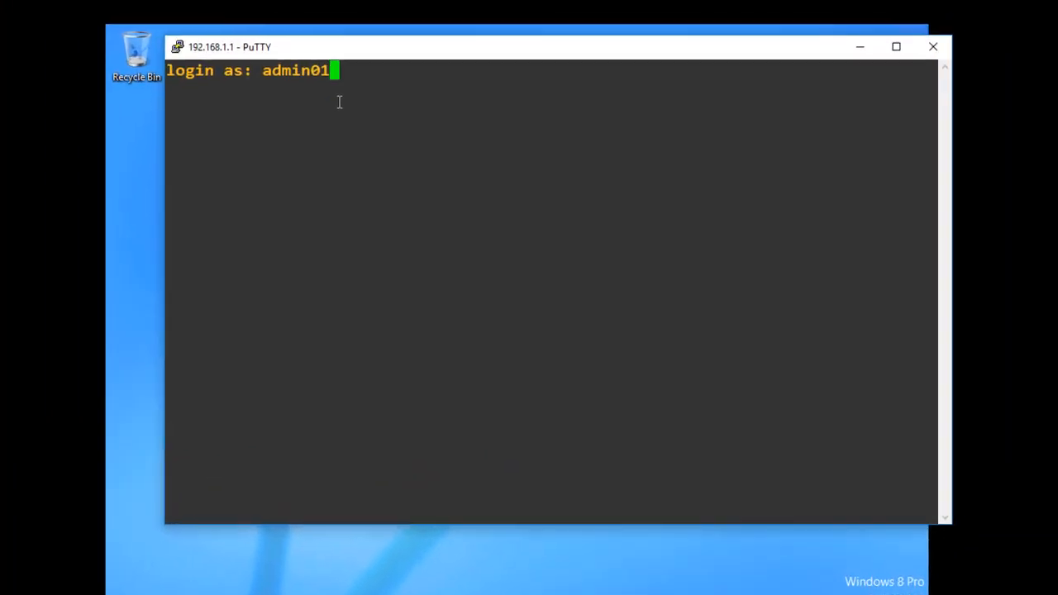
{"action": "key", "text": "Return"}
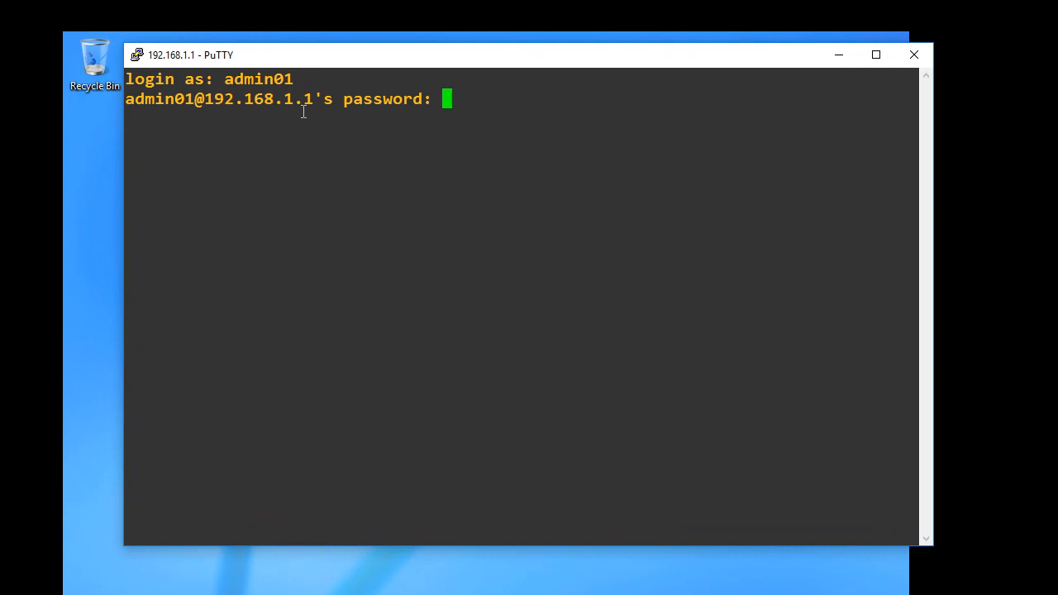
{"action": "key", "text": "Return"}
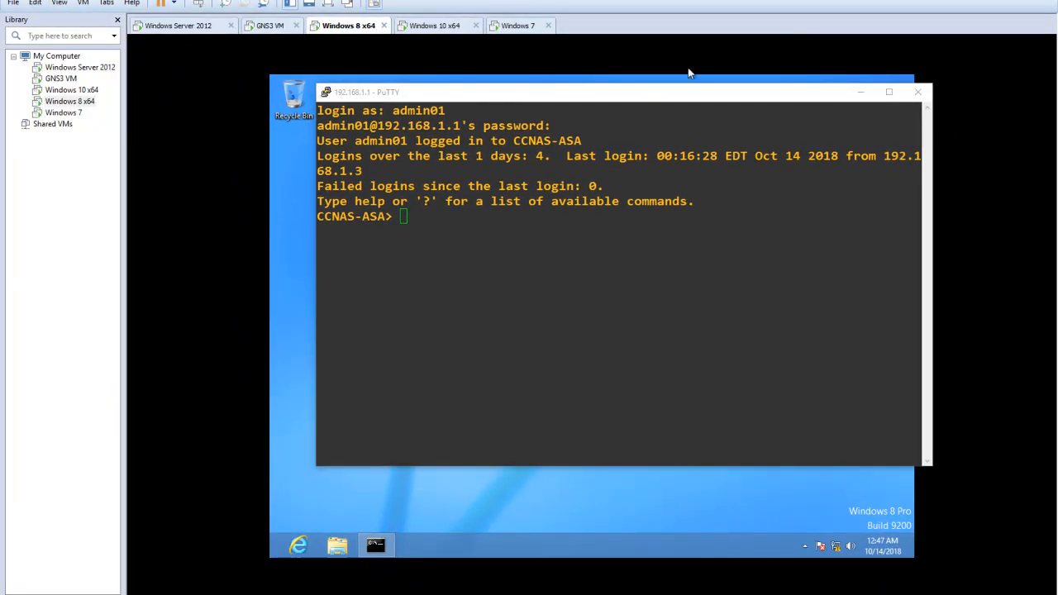
{"action": "left_click", "coordinate": [918, 92]}
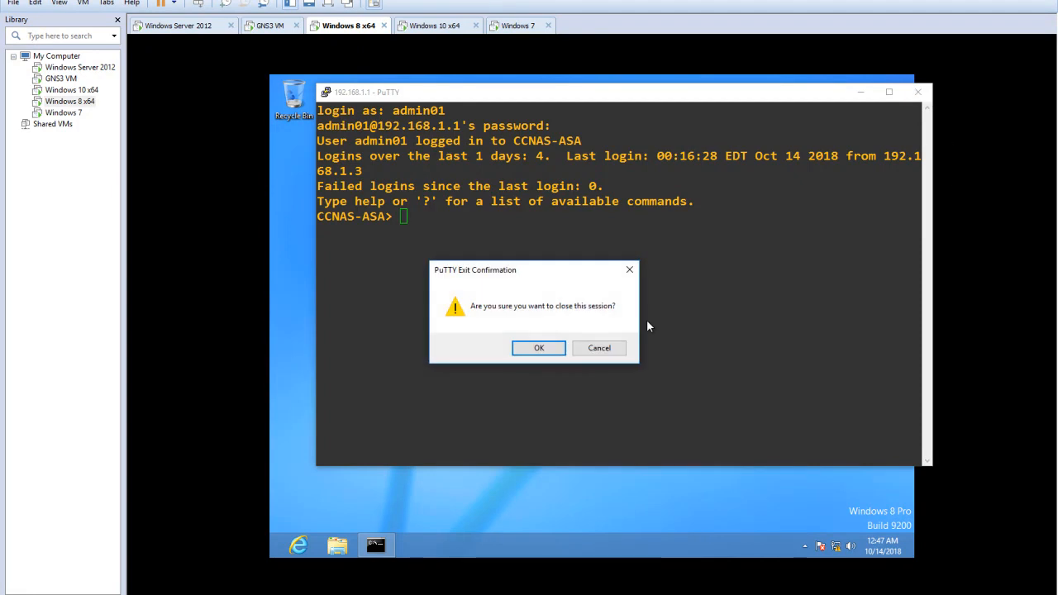
{"action": "left_click", "coordinate": [538, 348]}
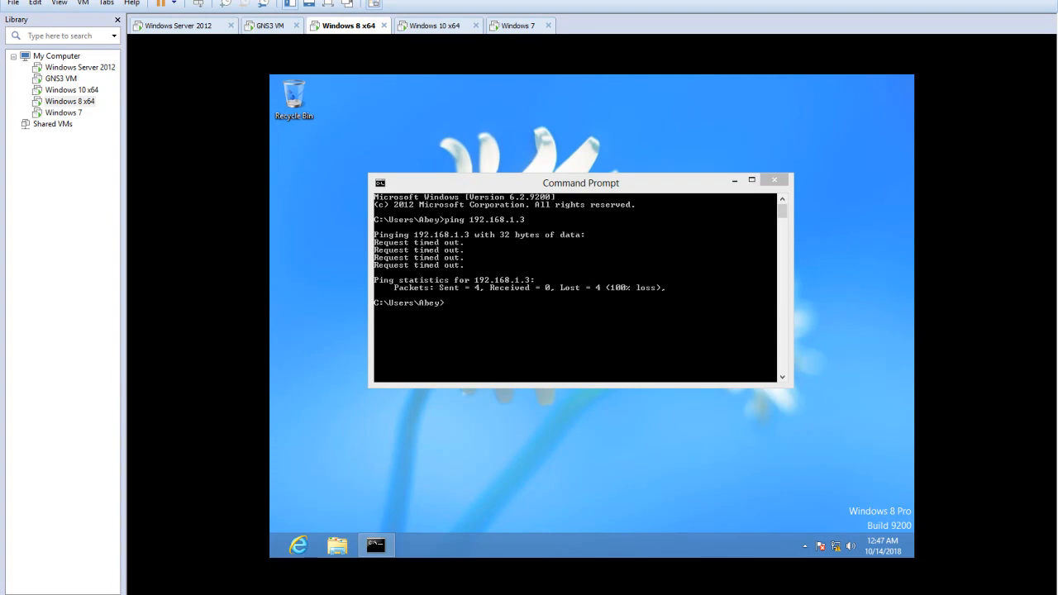
Switch to the Windows 10 x64 virtual machine, close its Command Prompt and open a PuTTY SSH connection to 209.165.200.226
{"action": "mouse_move", "coordinate": [265, 594]}
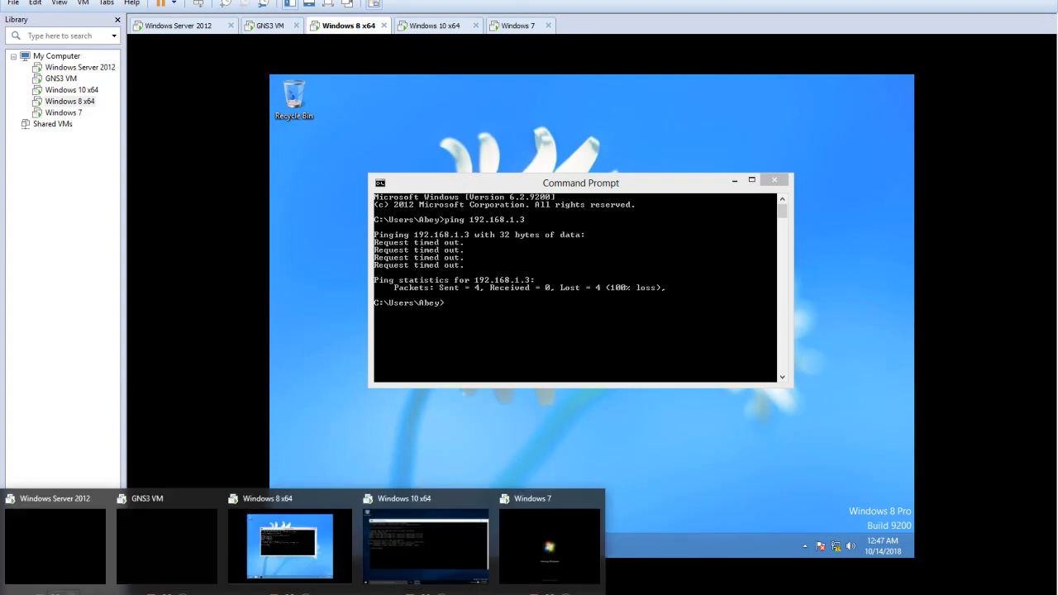
{"action": "left_click", "coordinate": [460, 548]}
{"action": "left_click", "coordinate": [911, 128]}
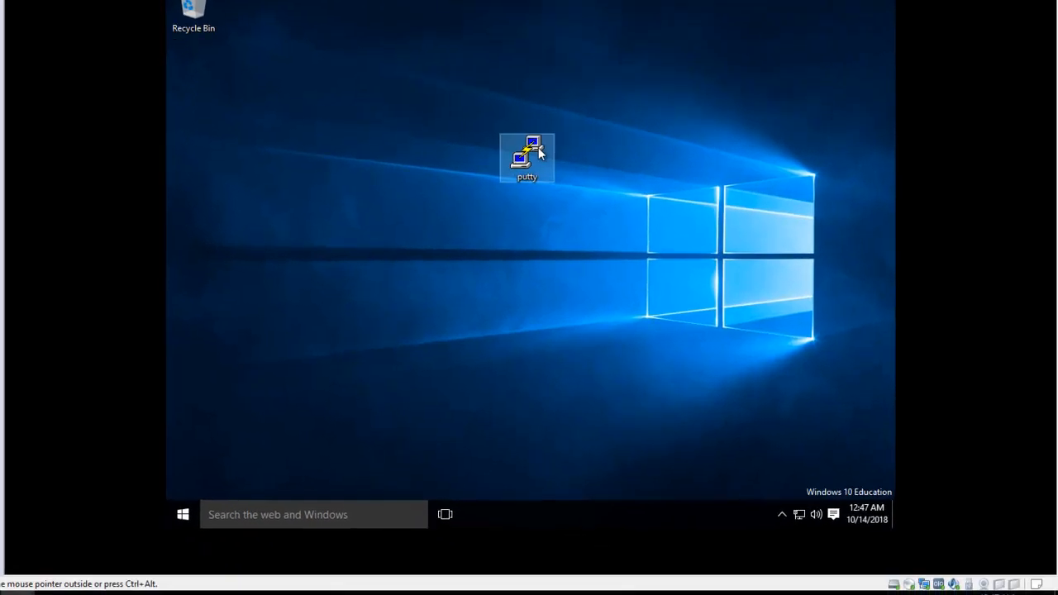
{"action": "double_click", "coordinate": [538, 147]}
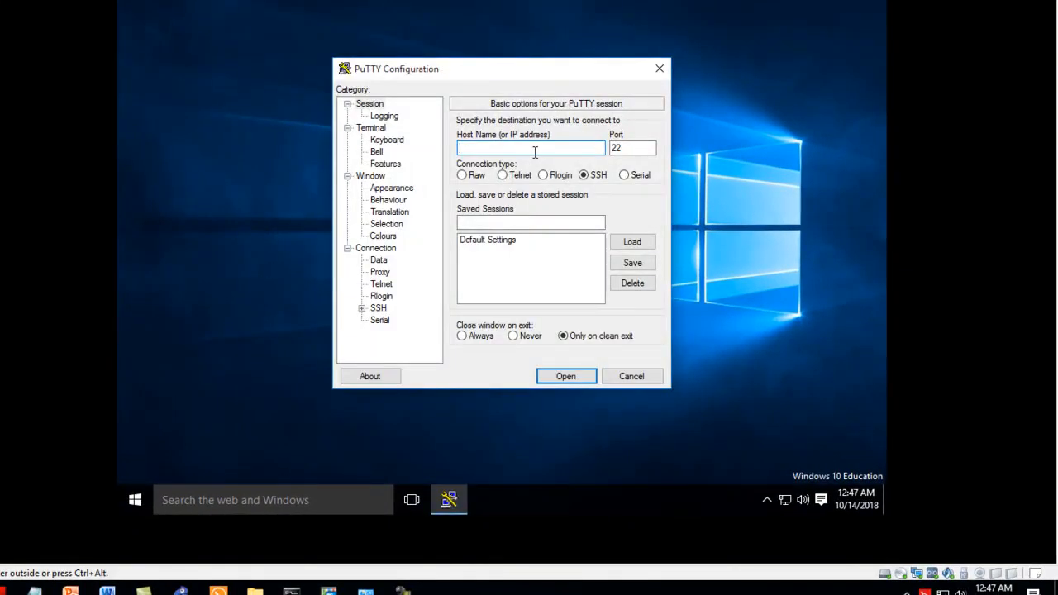
{"action": "type", "text": "209.165.200.226"}
{"action": "left_click", "coordinate": [574, 373]}
{"action": "left_click", "coordinate": [555, 285]}
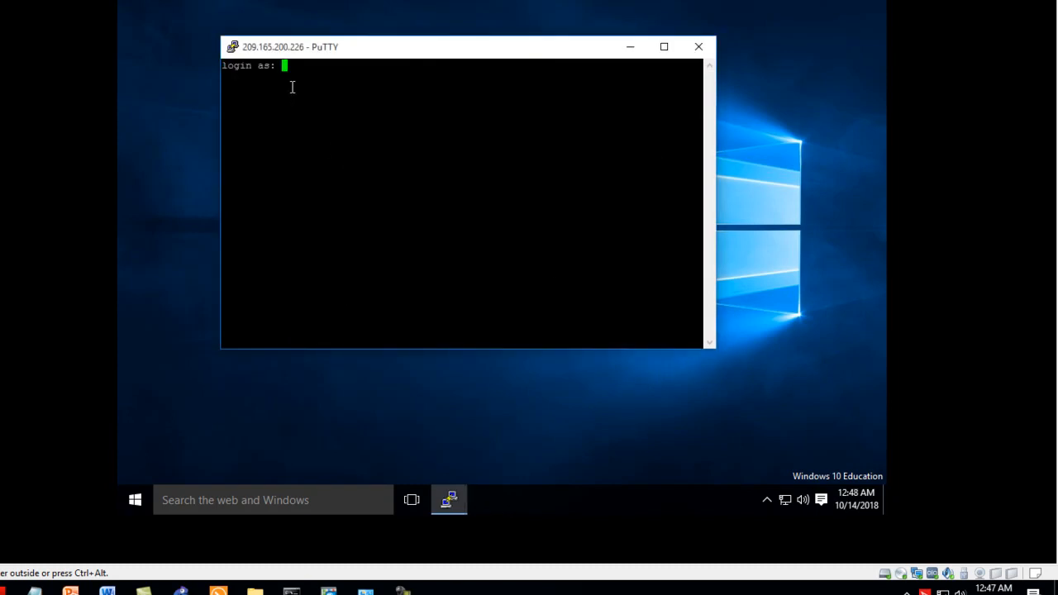
Log in to the ASA as admin01 with the account password and close the SSH session
{"action": "type", "text": "admin01"}
{"action": "key", "text": "Return"}
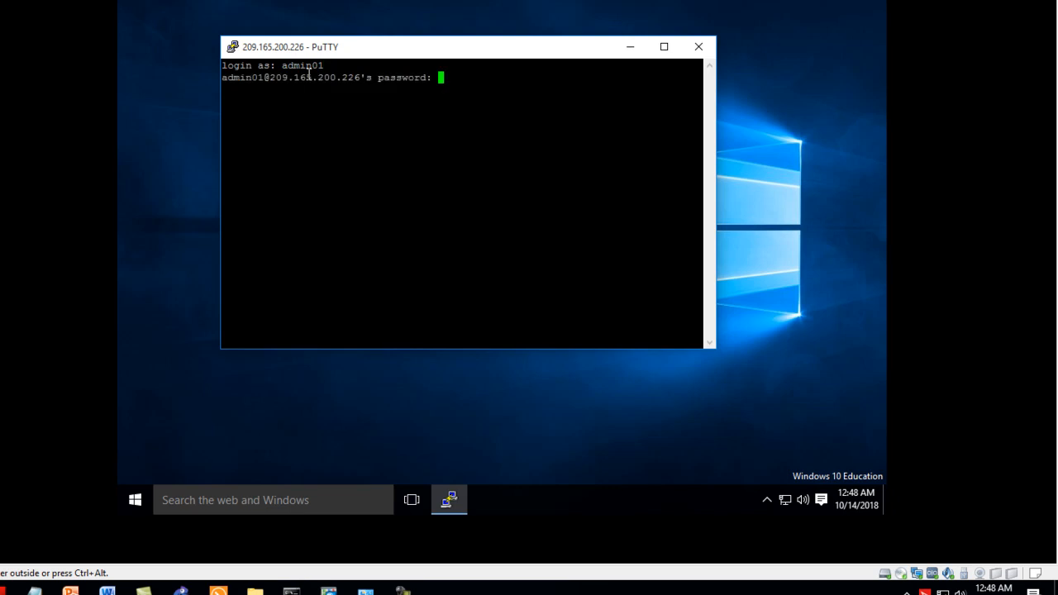
{"action": "key", "text": "Return"}
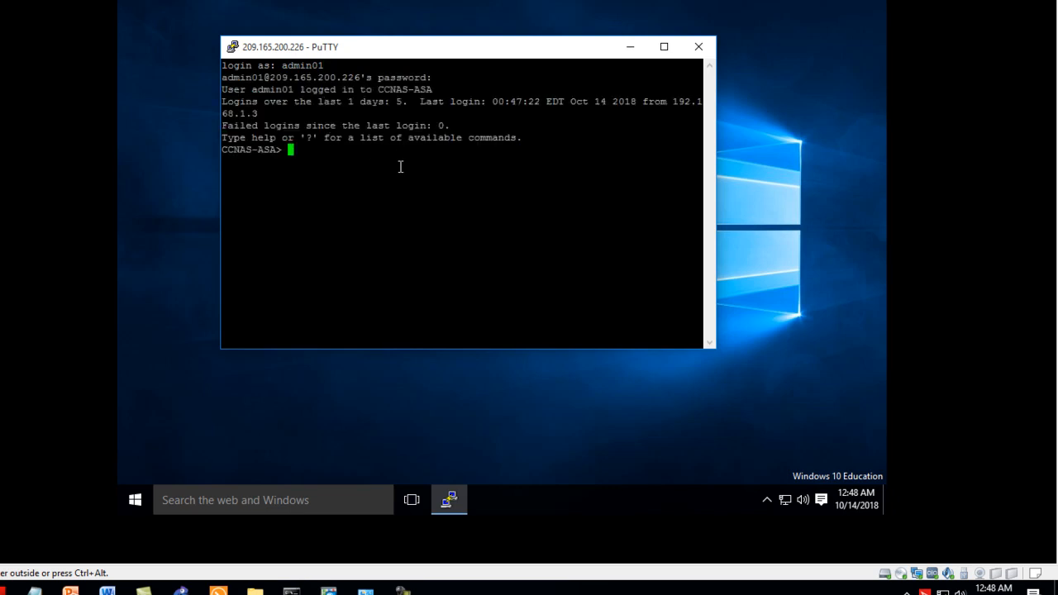
{"action": "left_click", "coordinate": [704, 51]}
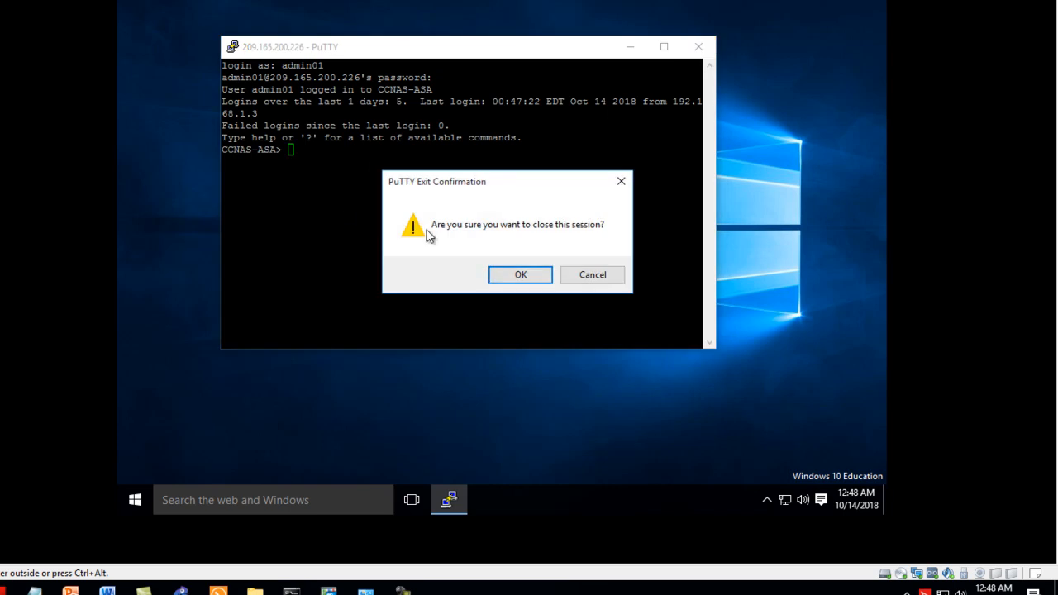
{"action": "left_click", "coordinate": [522, 276]}
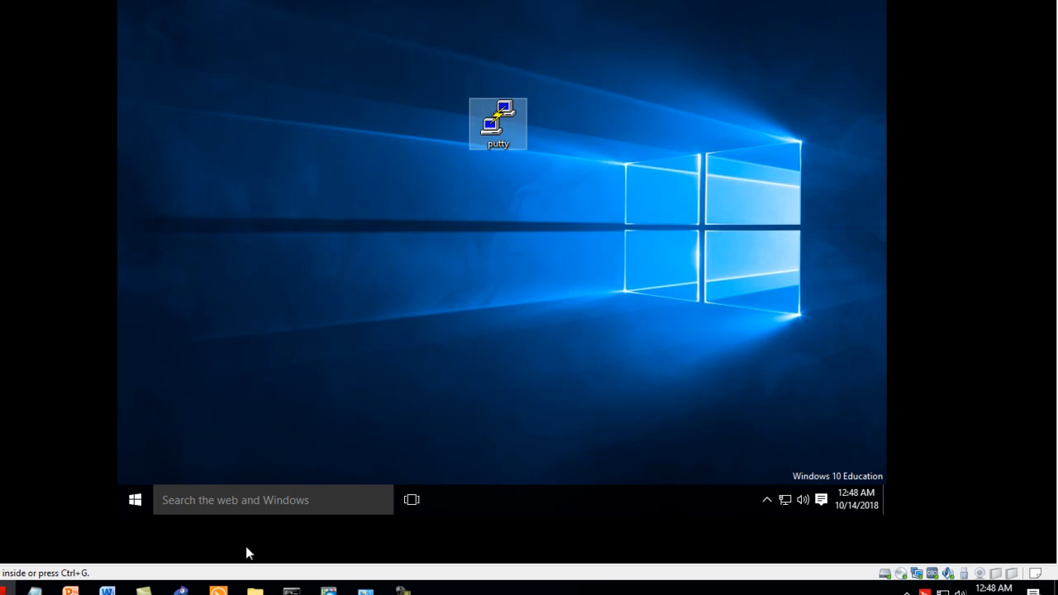
Switch back to ASDM and review the inspection_default service policy rule's protocol inspection actions, including ICMP, keeping its settings
{"action": "left_click", "coordinate": [329, 589]}
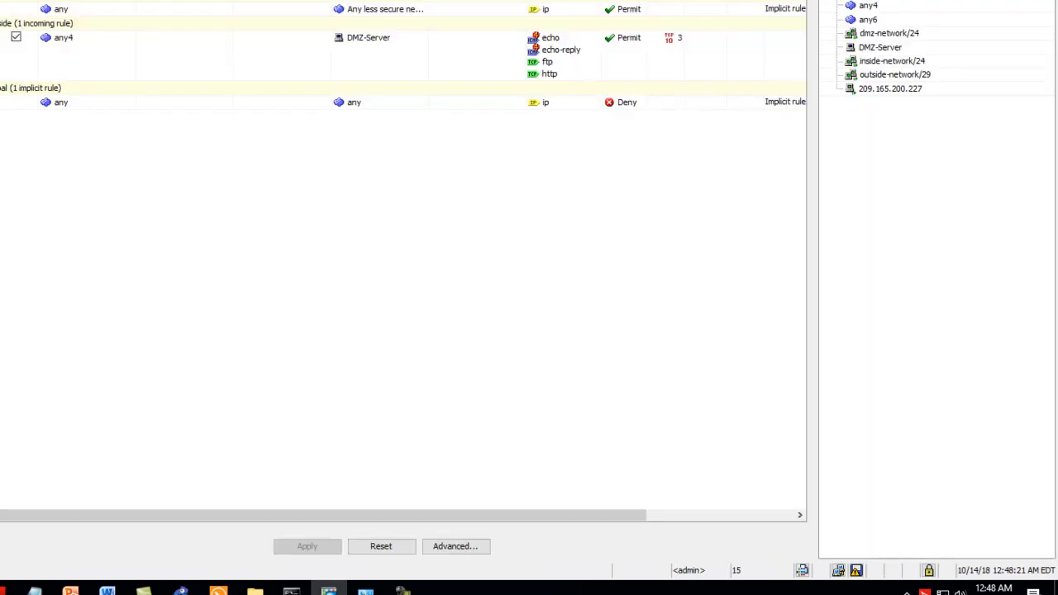
{"action": "left_click", "coordinate": [87, 289]}
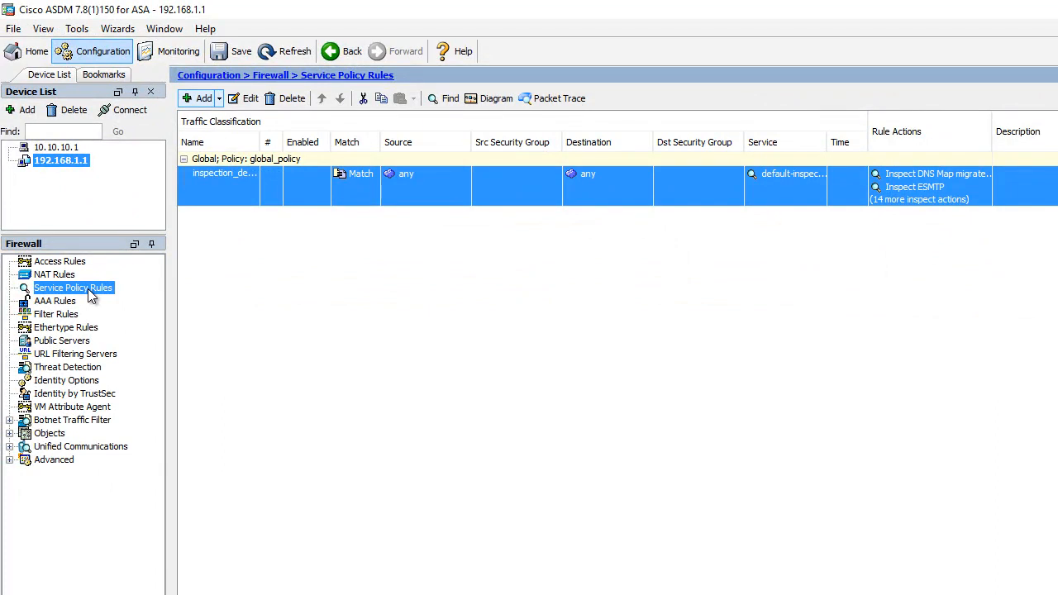
{"action": "left_click", "coordinate": [250, 98]}
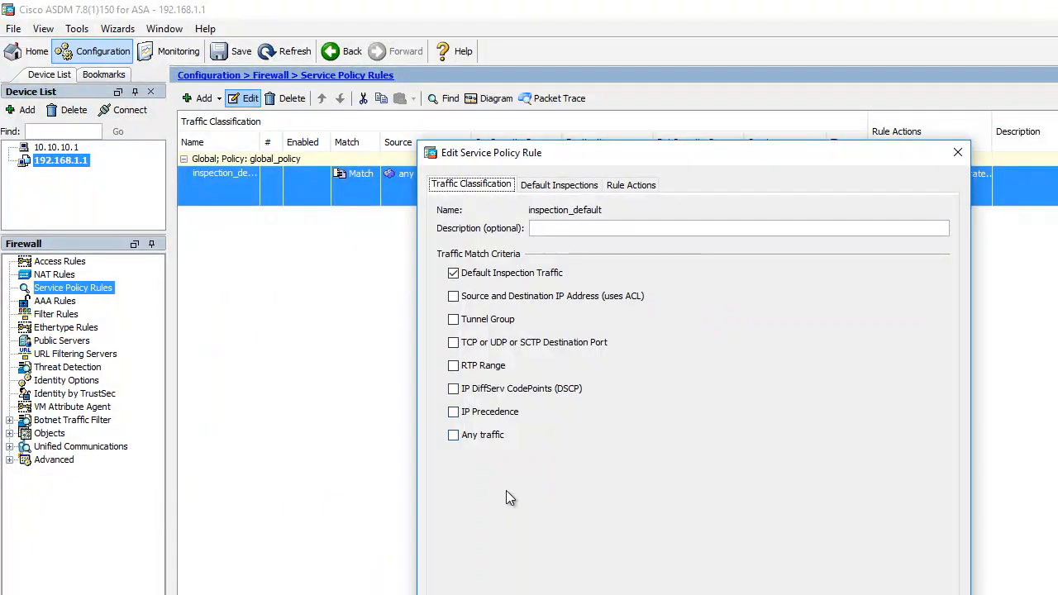
{"action": "left_click", "coordinate": [636, 185]}
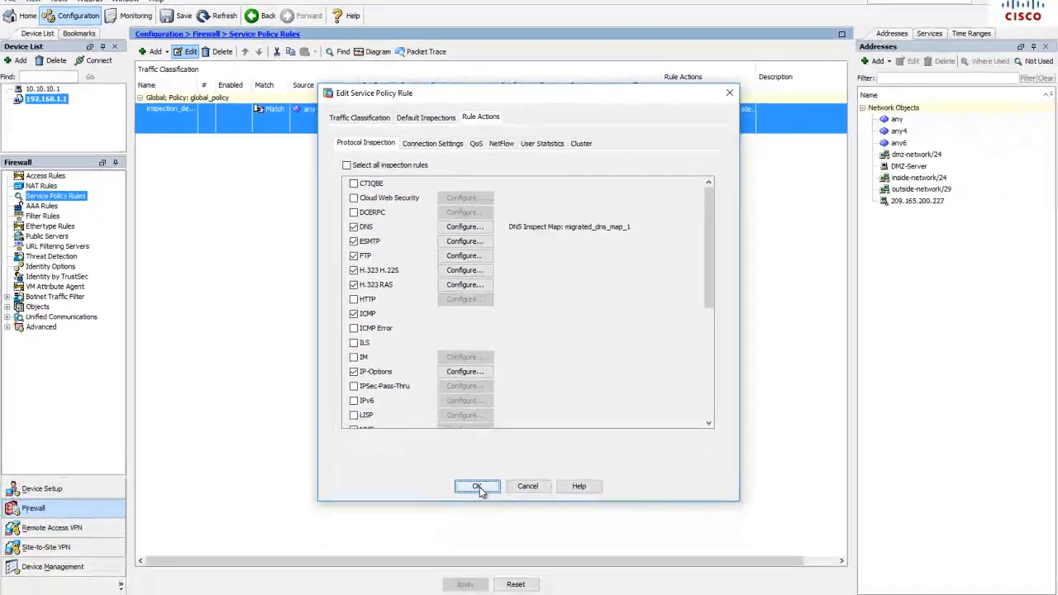
{"action": "left_click", "coordinate": [475, 550]}
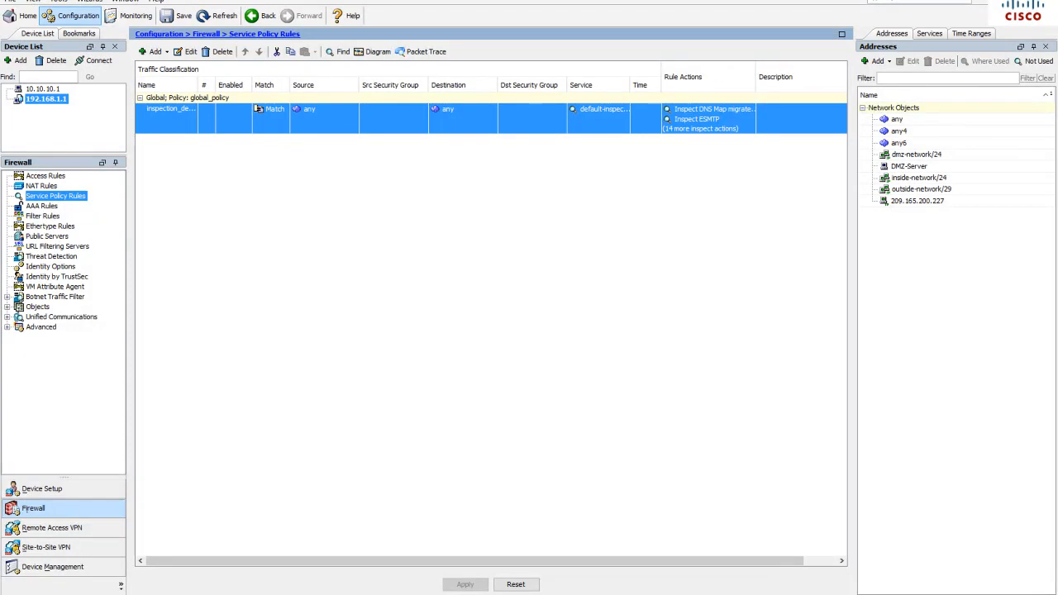
Switch to the host's Command Prompt and ping 10.1.1.1
{"action": "left_click", "coordinate": [388, 418]}
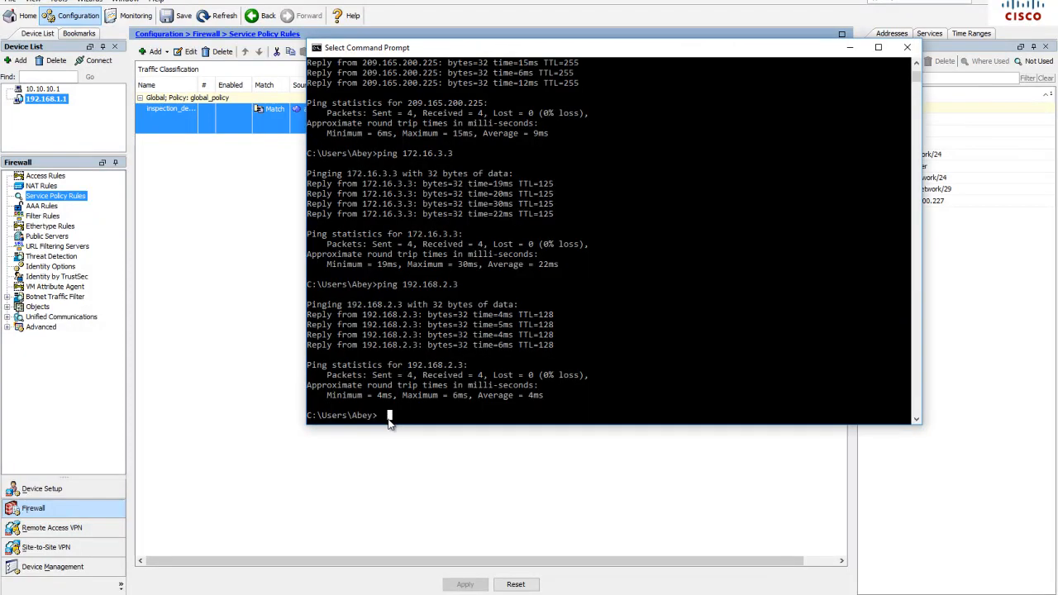
{"action": "type", "text": "ping 10.1.1.1"}
{"action": "key", "text": "Return"}
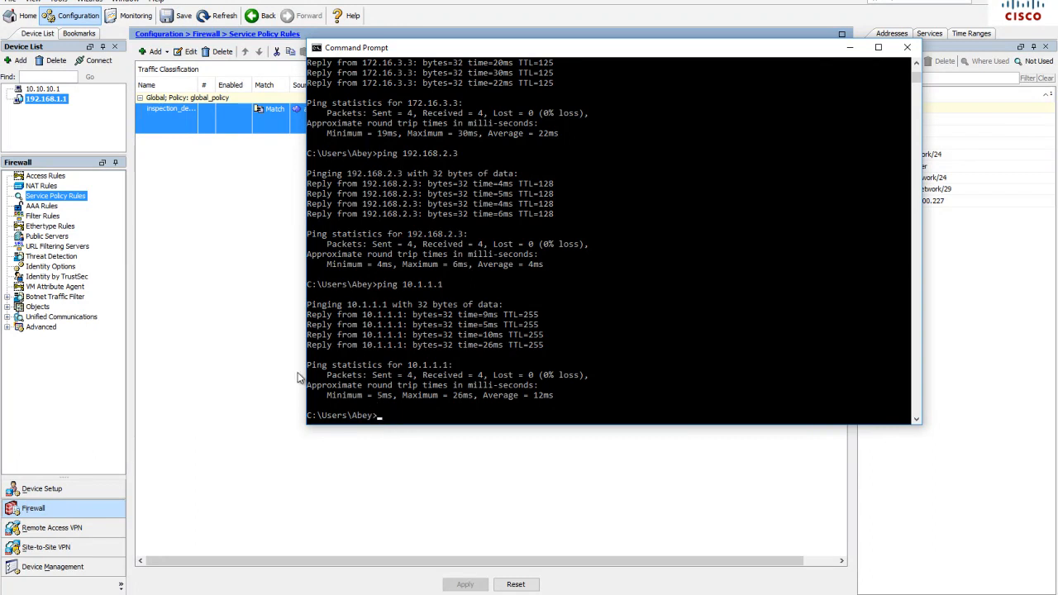
Return to ASDM, open the dmz public server entry for editing and review its private IP address object, keeping DMZ-Server
{"action": "key", "text": "alt+Tab"}
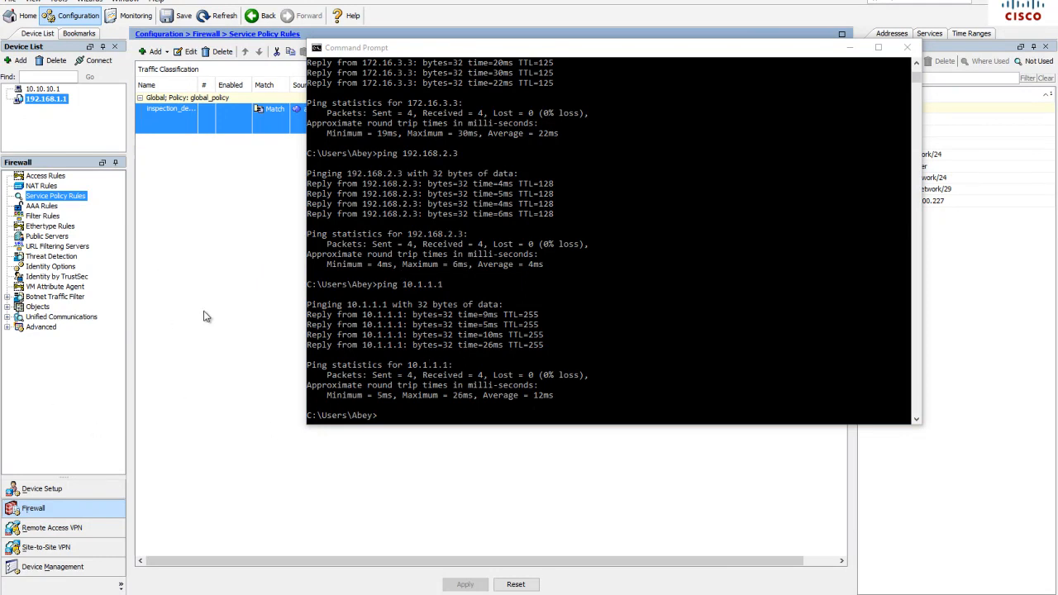
{"action": "left_click", "coordinate": [171, 136]}
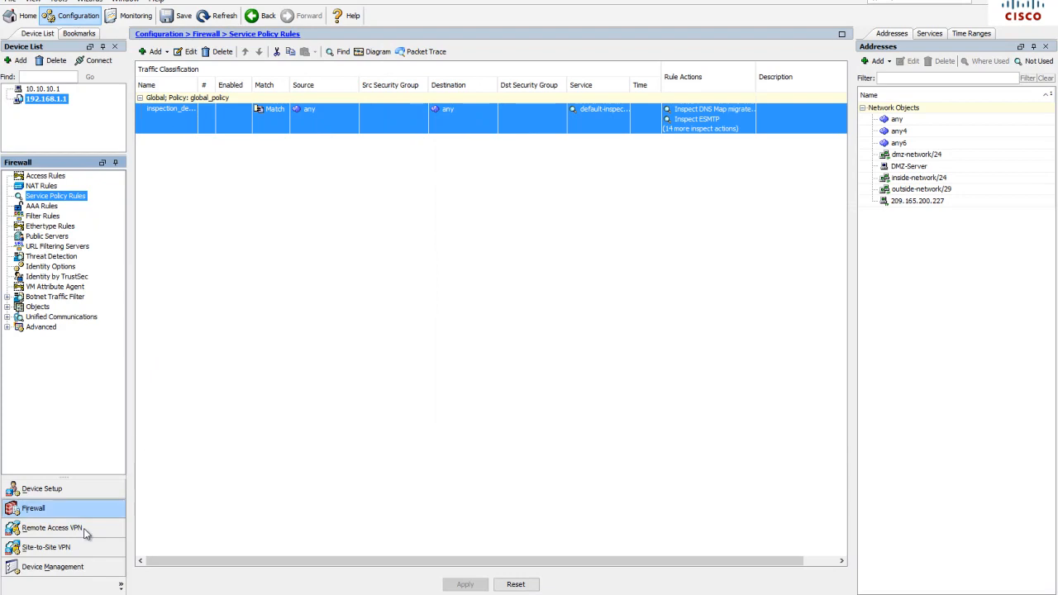
{"action": "left_click", "coordinate": [58, 237]}
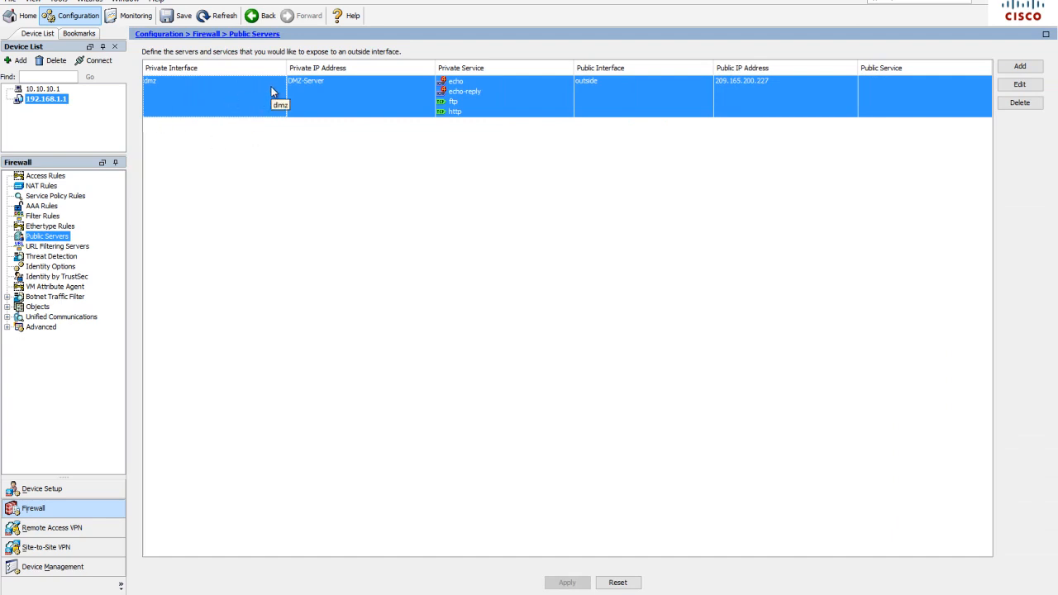
{"action": "left_click", "coordinate": [1022, 86]}
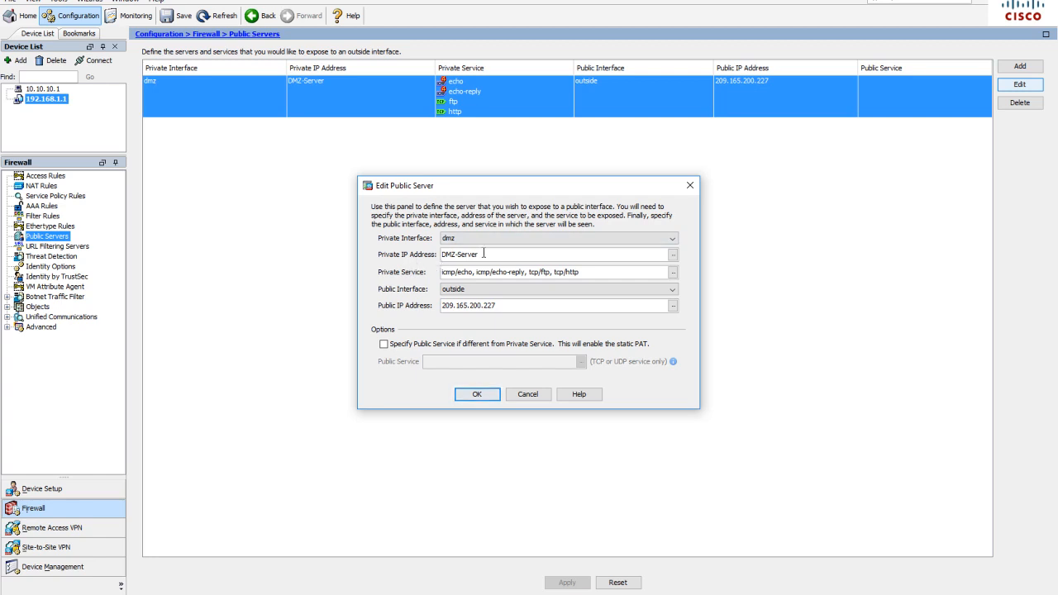
{"action": "left_click", "coordinate": [674, 255]}
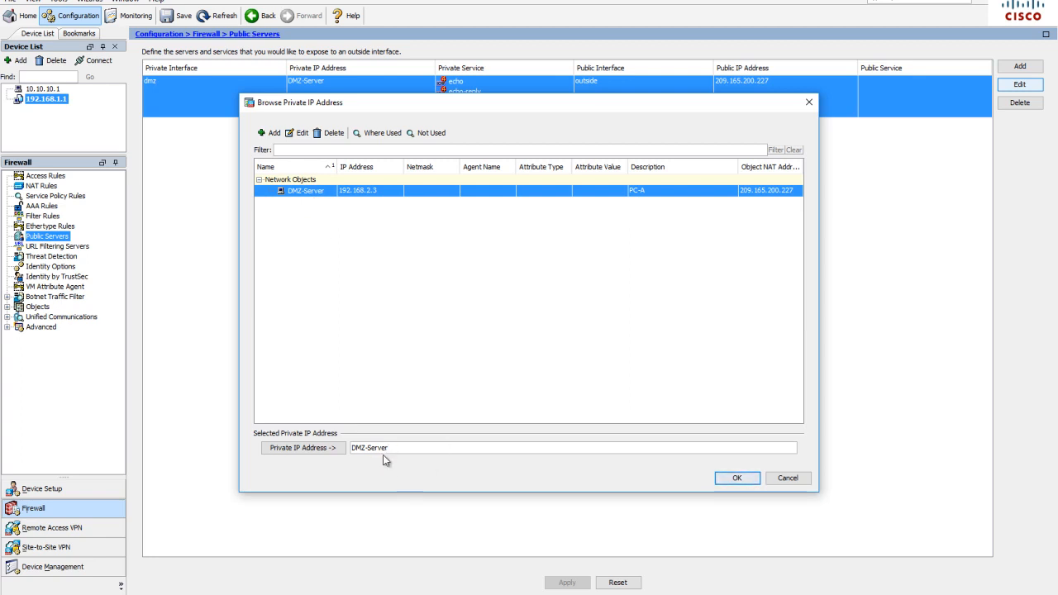
{"action": "left_click", "coordinate": [734, 479]}
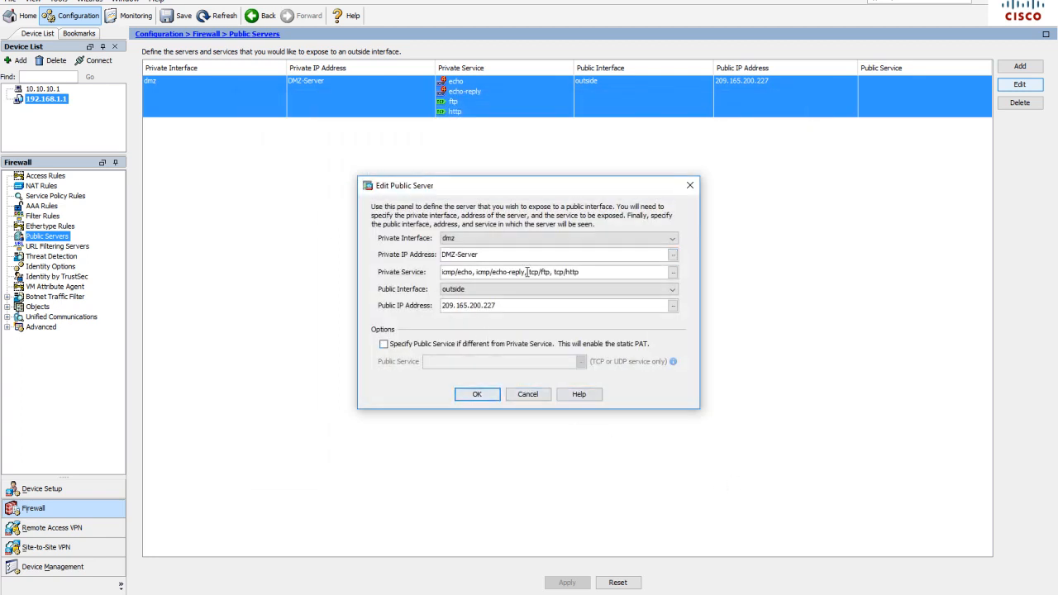
Review the dmz public server's private services and public IP address, and accept the entry with its existing settings
{"action": "left_click", "coordinate": [673, 272]}
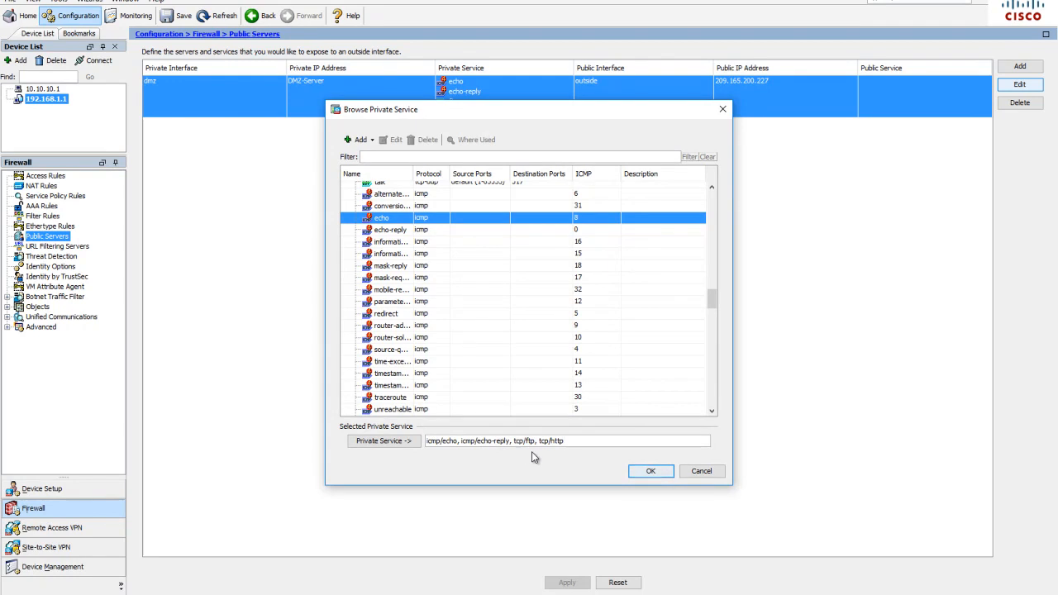
{"action": "left_click", "coordinate": [650, 471]}
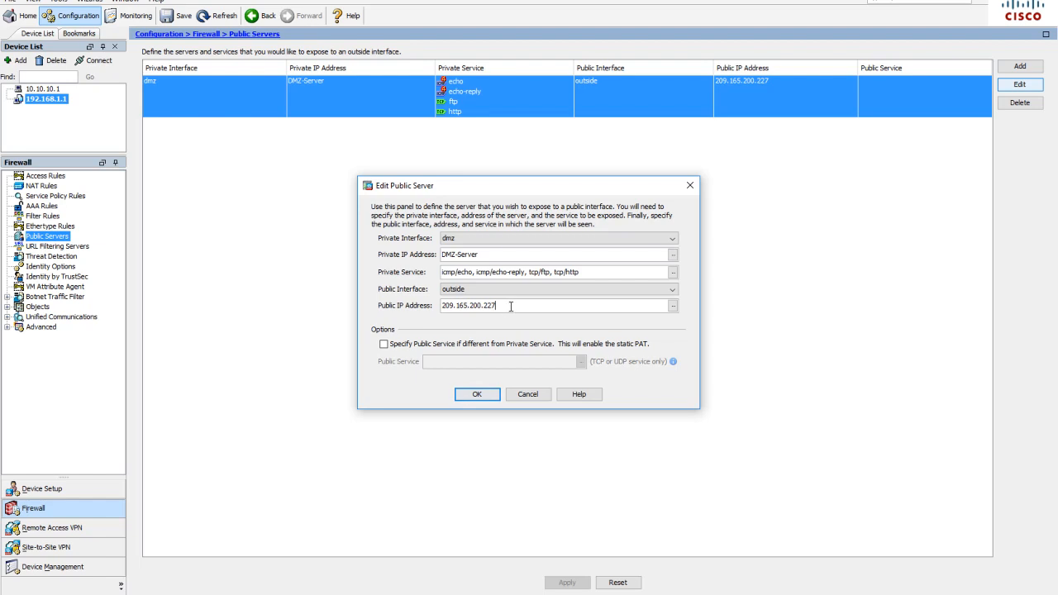
{"action": "left_click", "coordinate": [478, 395]}
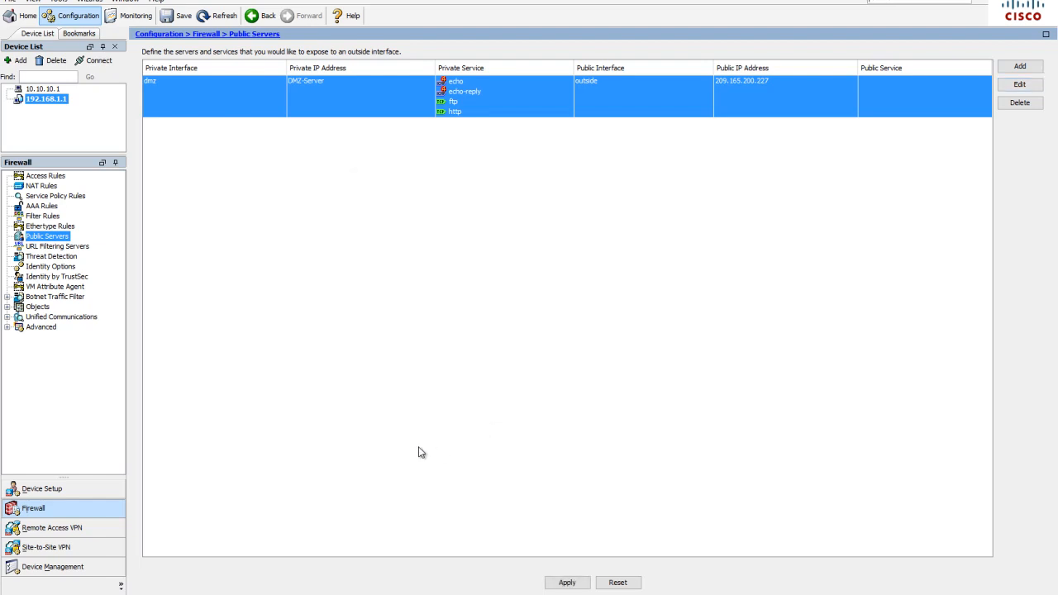
Apply the public servers configuration to the firewall
{"action": "left_click", "coordinate": [567, 582]}
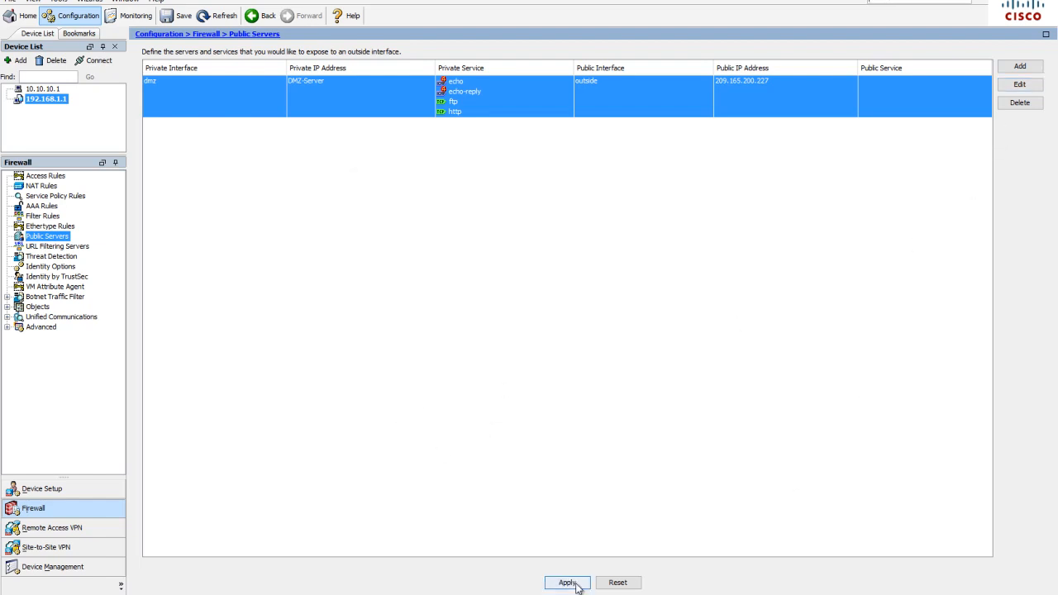
{"action": "left_click", "coordinate": [532, 338]}
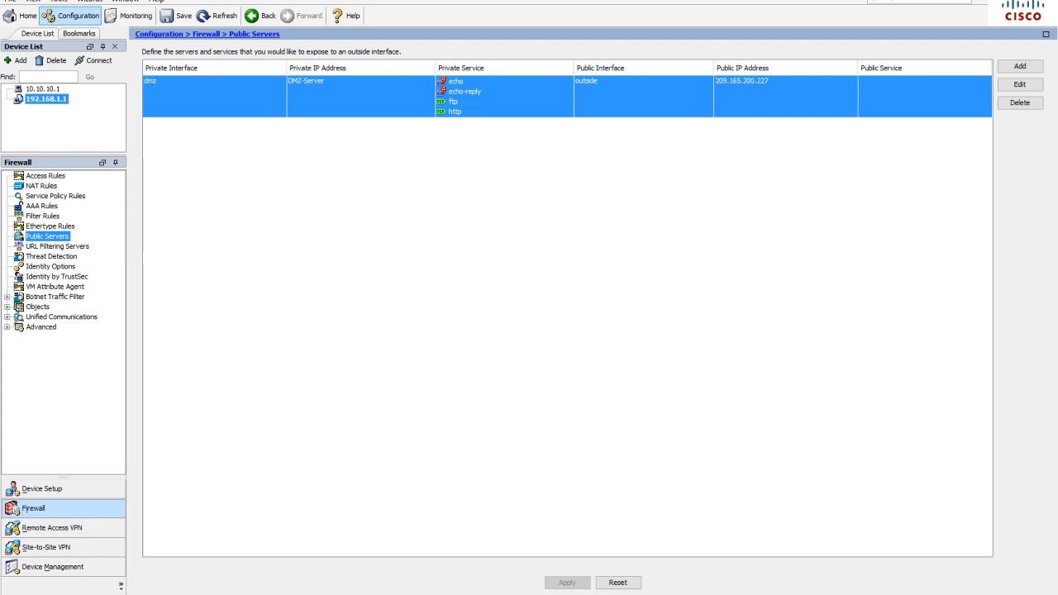
Switch to the Windows 10 x64 virtual machine and open a Command Prompt there
{"action": "mouse_move", "coordinate": [281, 594]}
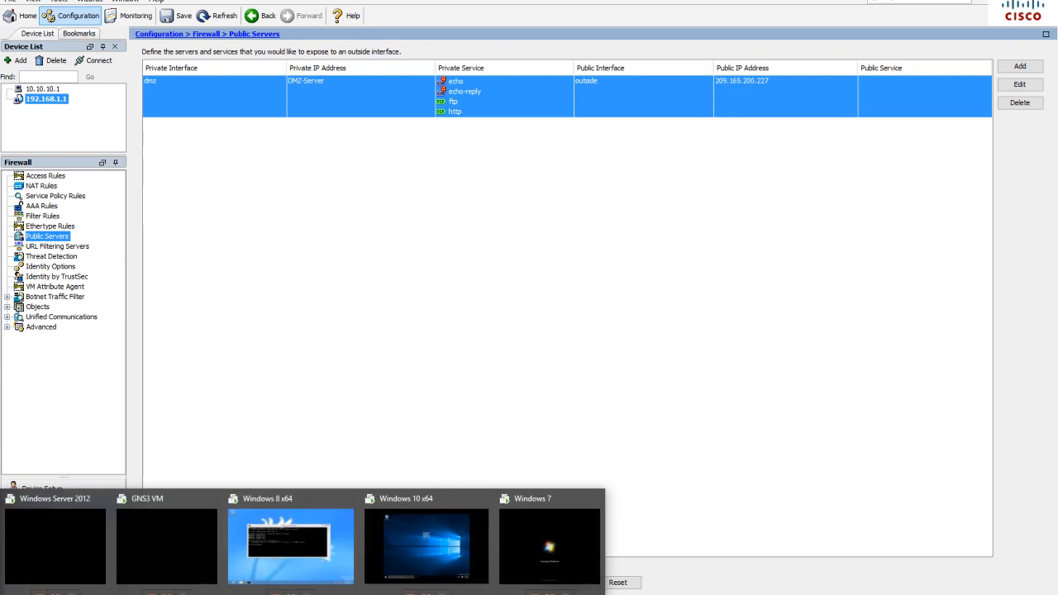
{"action": "left_click", "coordinate": [393, 552]}
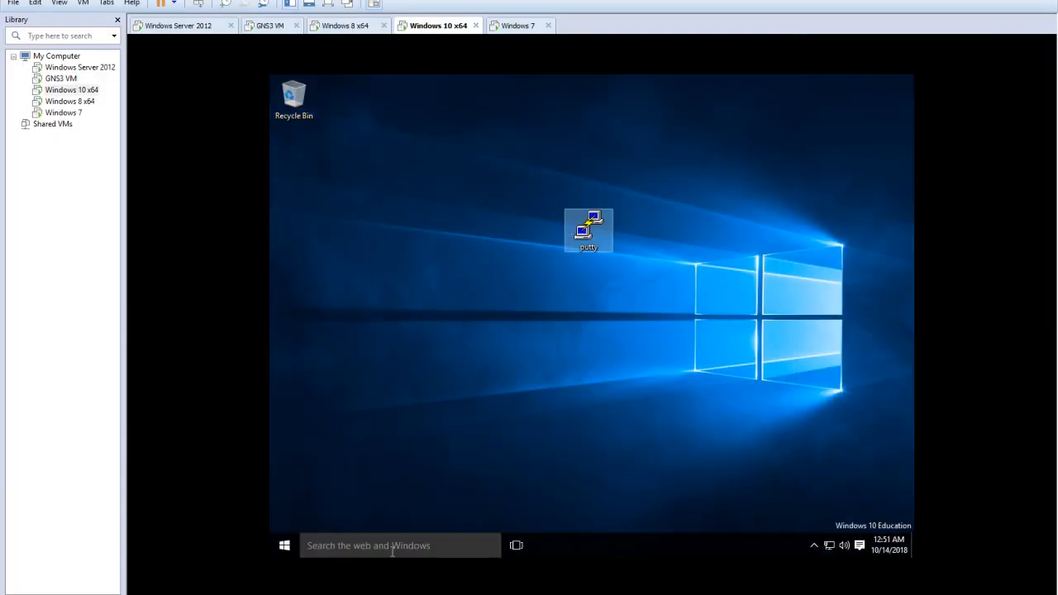
{"action": "left_click", "coordinate": [393, 546]}
{"action": "type", "text": "cmd"}
{"action": "left_click", "coordinate": [392, 198]}
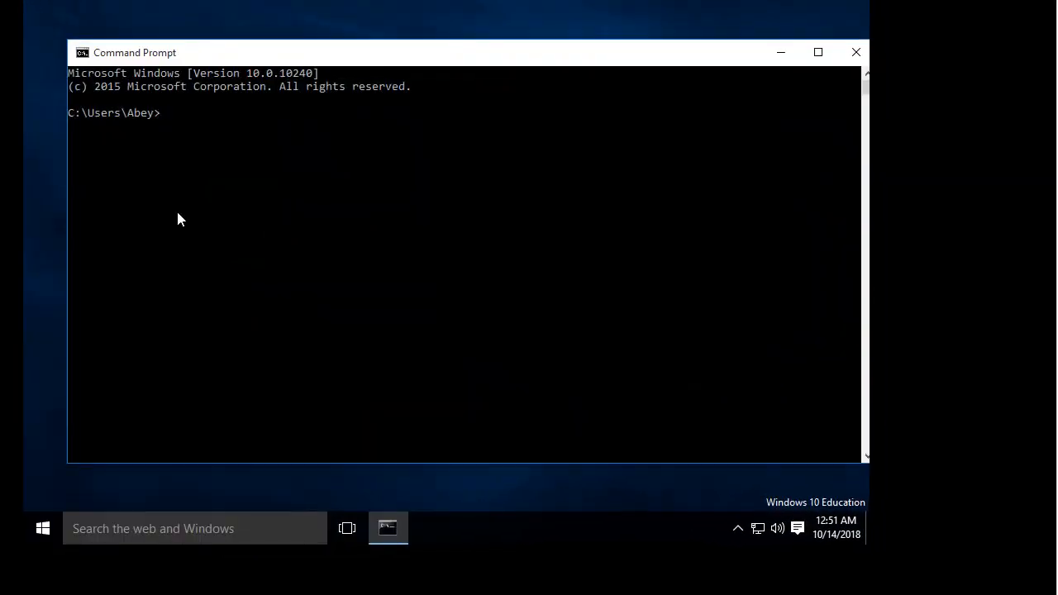
Ping the DMZ server's public address 209.165.200.227 from the Windows 10 machine
{"action": "left_click", "coordinate": [174, 115]}
{"action": "type", "text": "ping 209.165.200.227"}
{"action": "key", "text": "Return"}
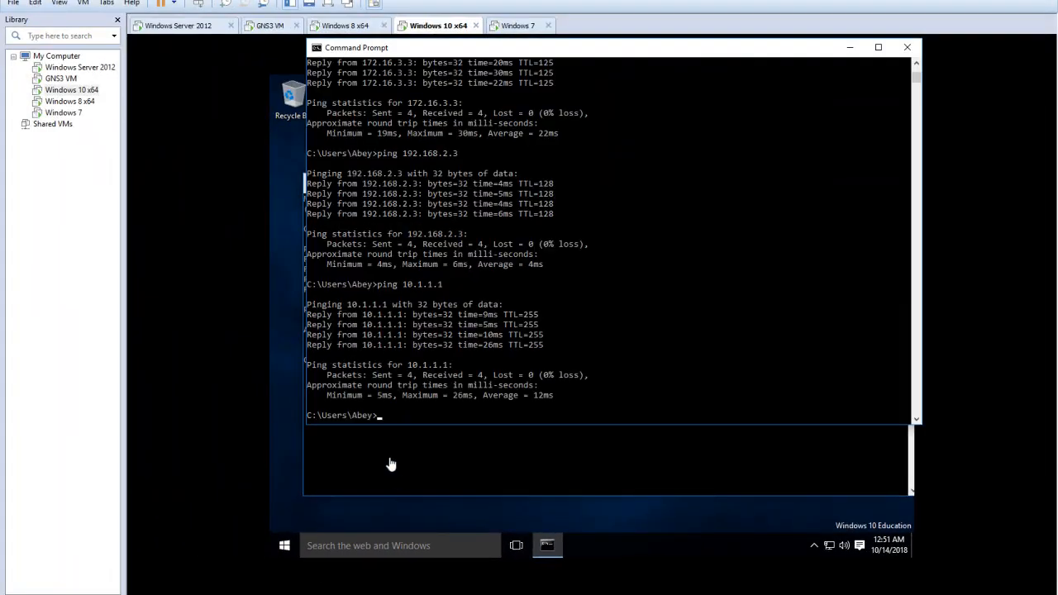
Ping the DMZ server at 192.168.2.3 from the host's Command Prompt
{"action": "left_click", "coordinate": [389, 417]}
{"action": "type", "text": "ping 192.168.2.3"}
{"action": "key", "text": "Return"}
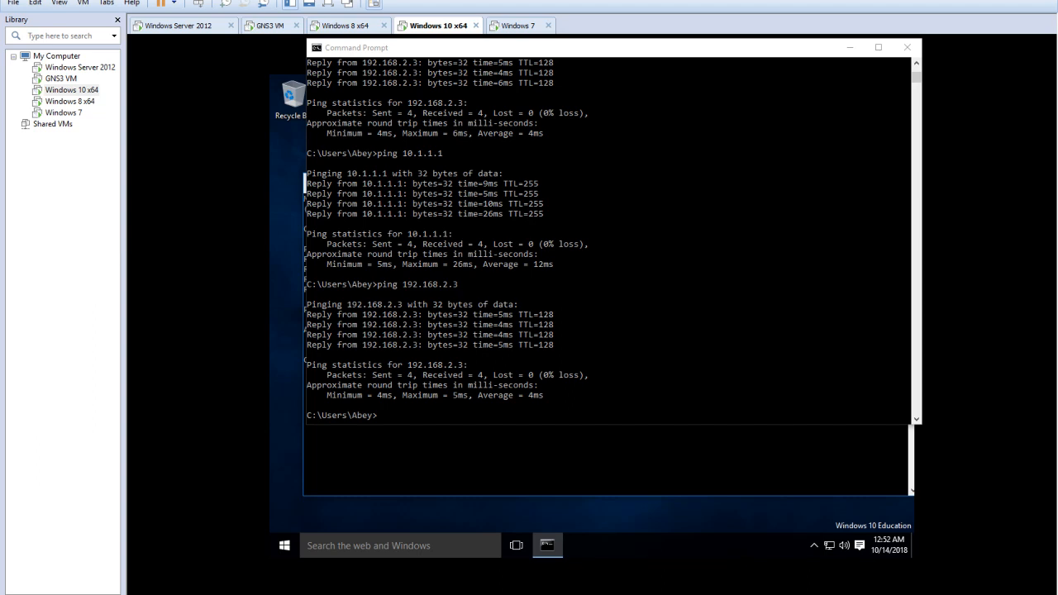
Switch to the Windows 8 x64 virtual machine, ping 192.168.1.3 from its Command Prompt, and return to the GNS3 topology
{"action": "mouse_move", "coordinate": [248, 593]}
{"action": "left_click", "coordinate": [278, 545]}
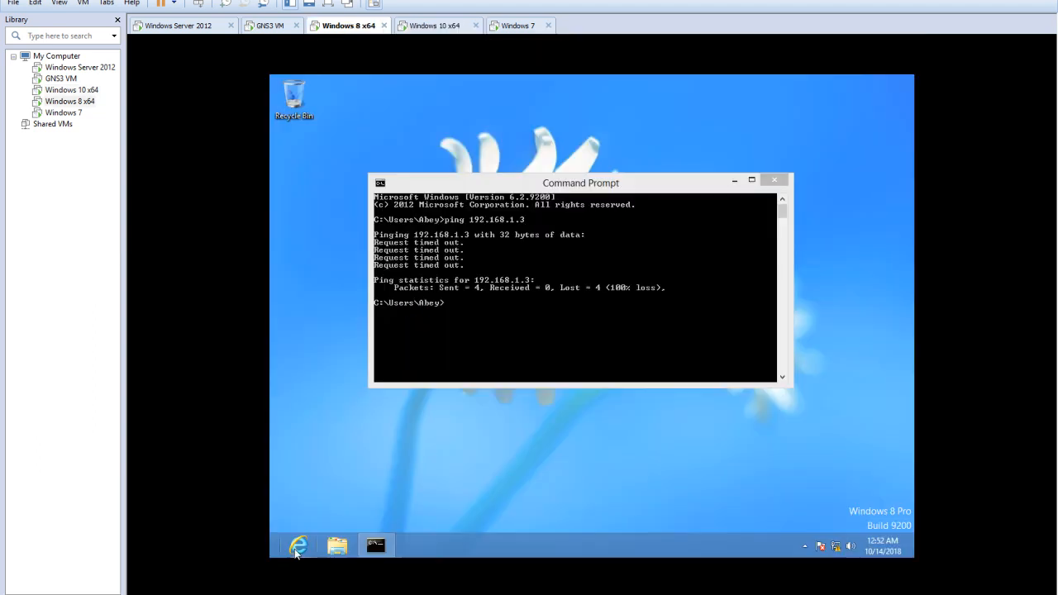
{"action": "type", "text": "ping 192.168.1.3"}
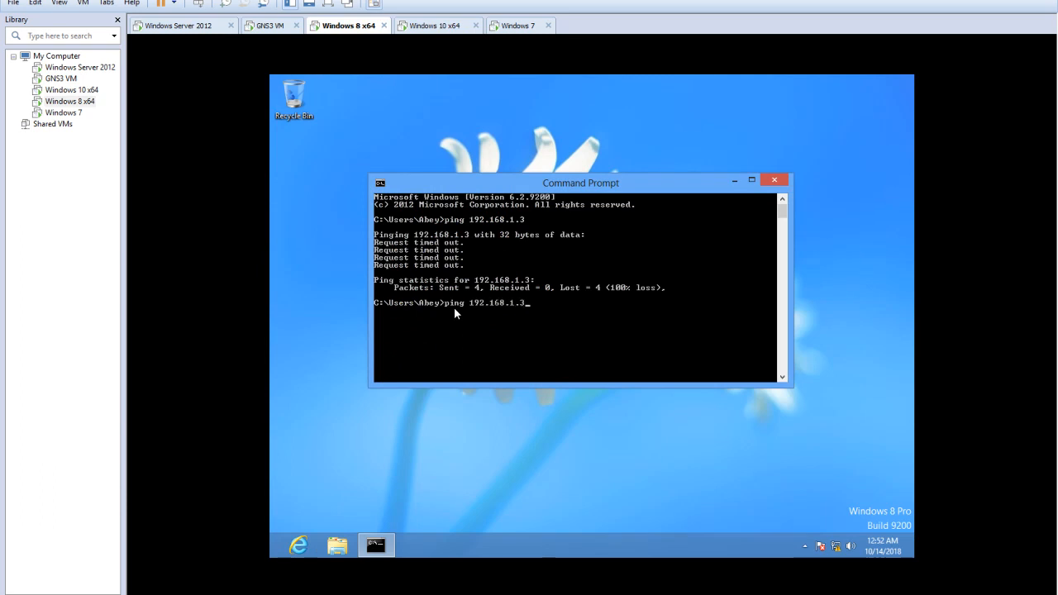
{"action": "key", "text": "Return"}
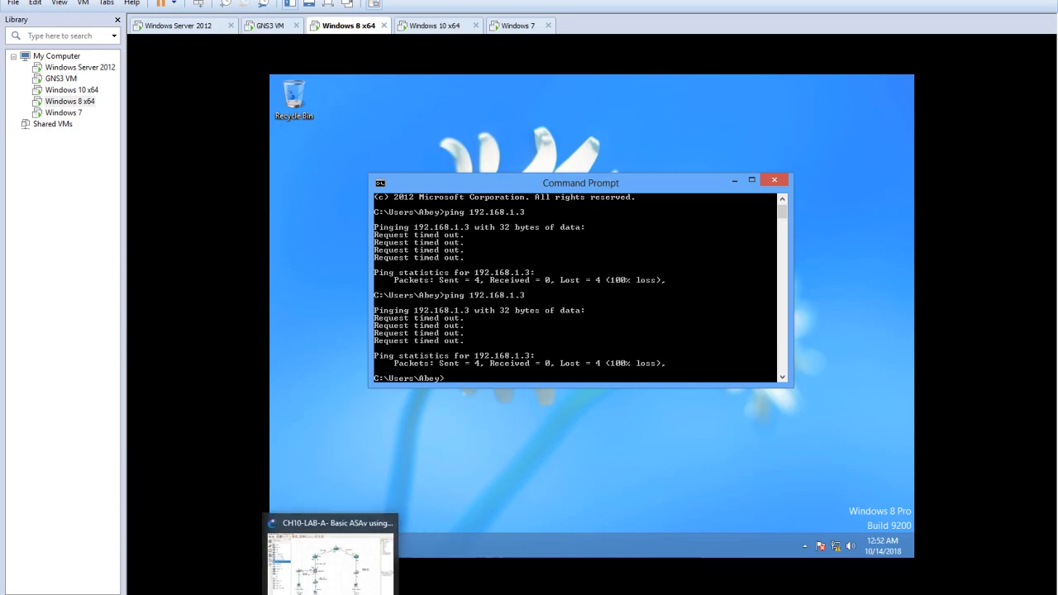
{"action": "left_click", "coordinate": [347, 554]}
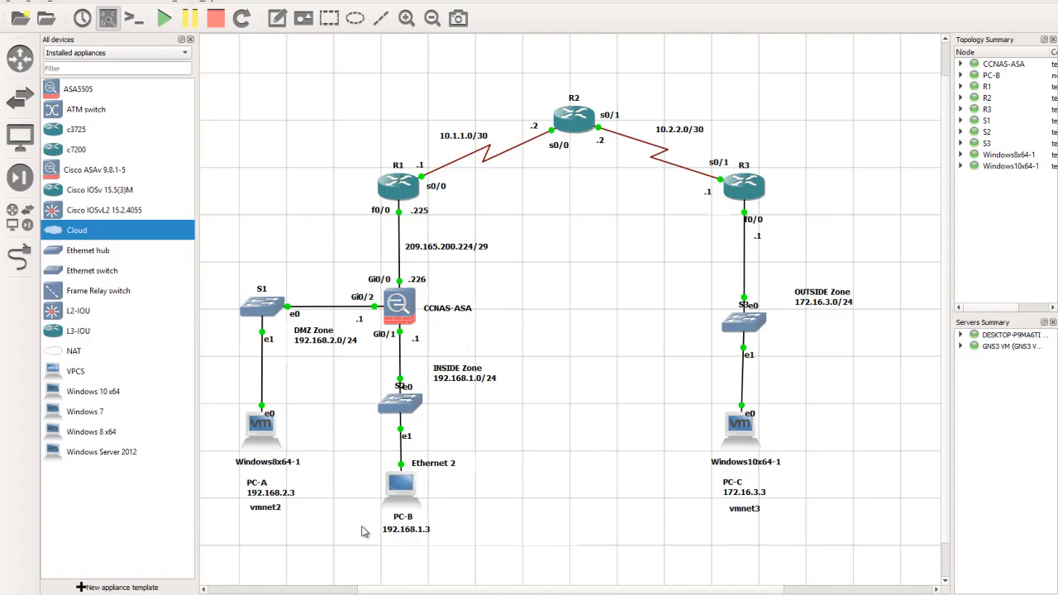